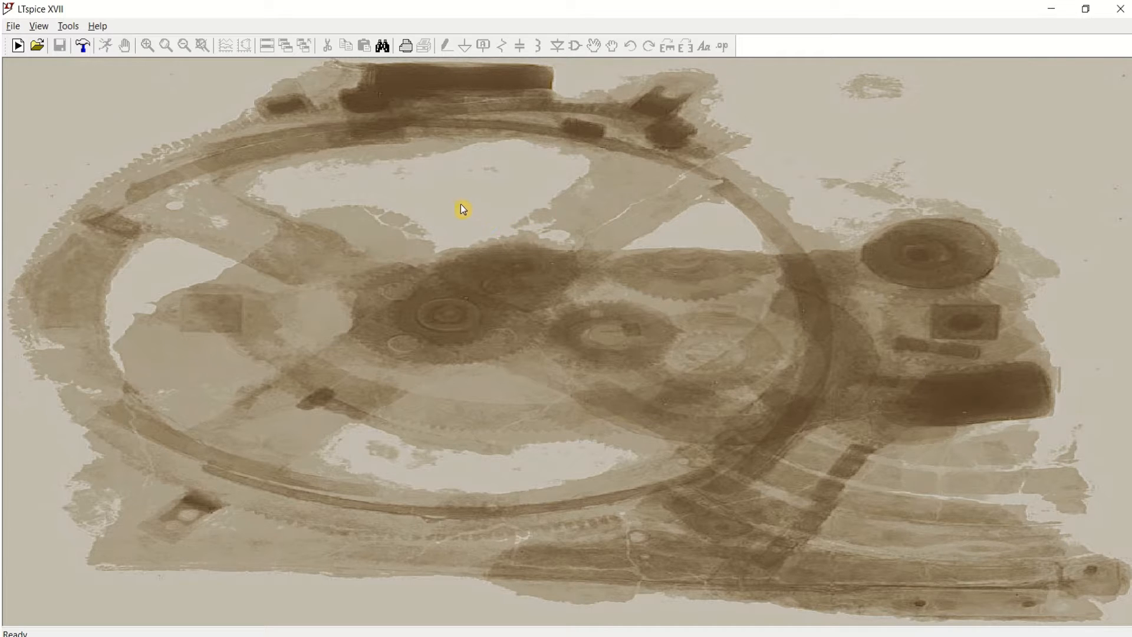
Step: Create a new schematic and place two CMOSP transistors side by side, with the second one mirrored to face the first
click(13, 27)
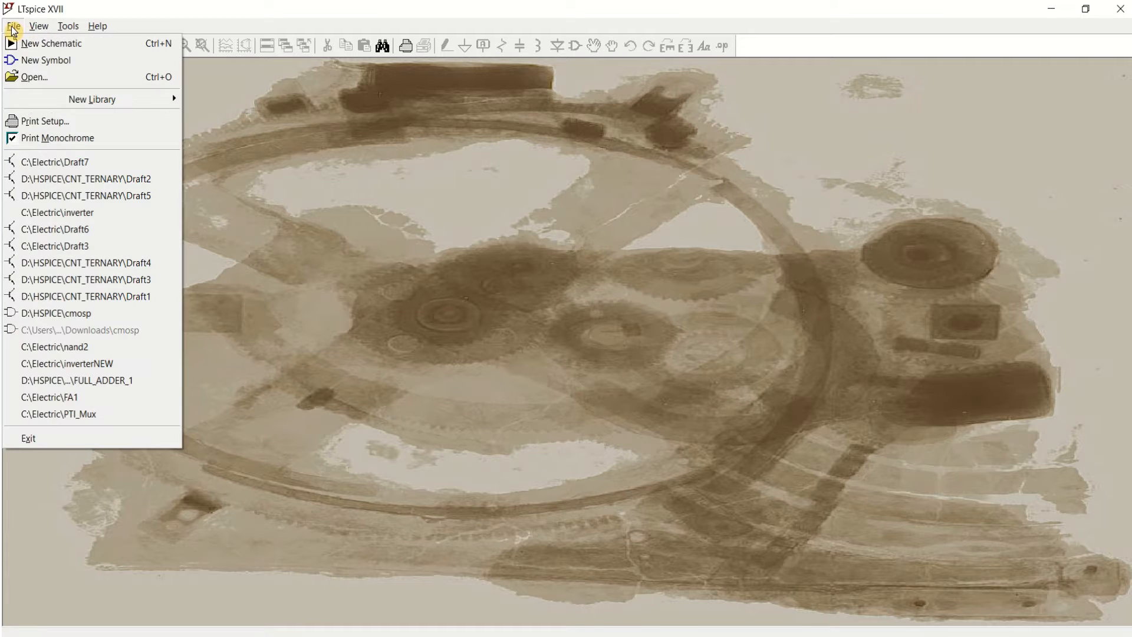
click(62, 49)
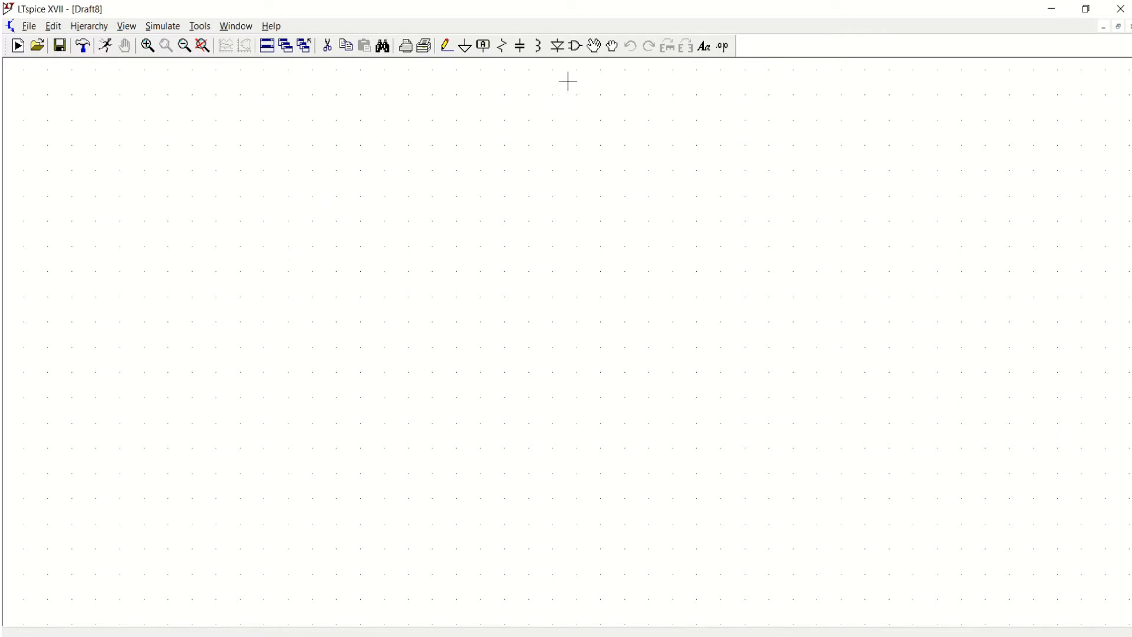
click(577, 47)
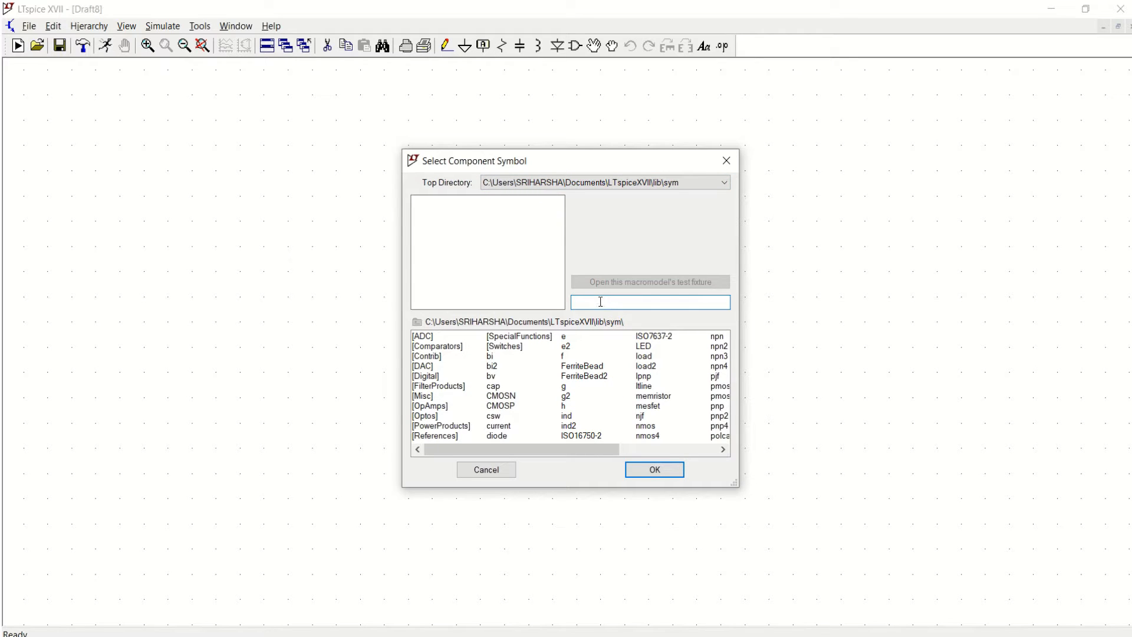
text(cm)
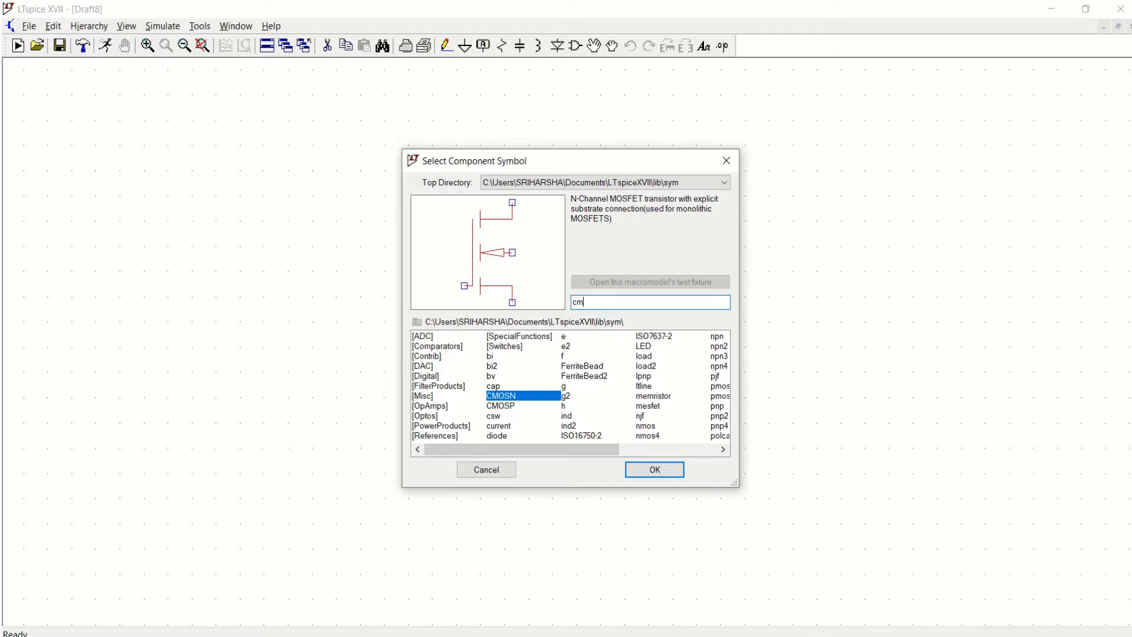
text(osp)
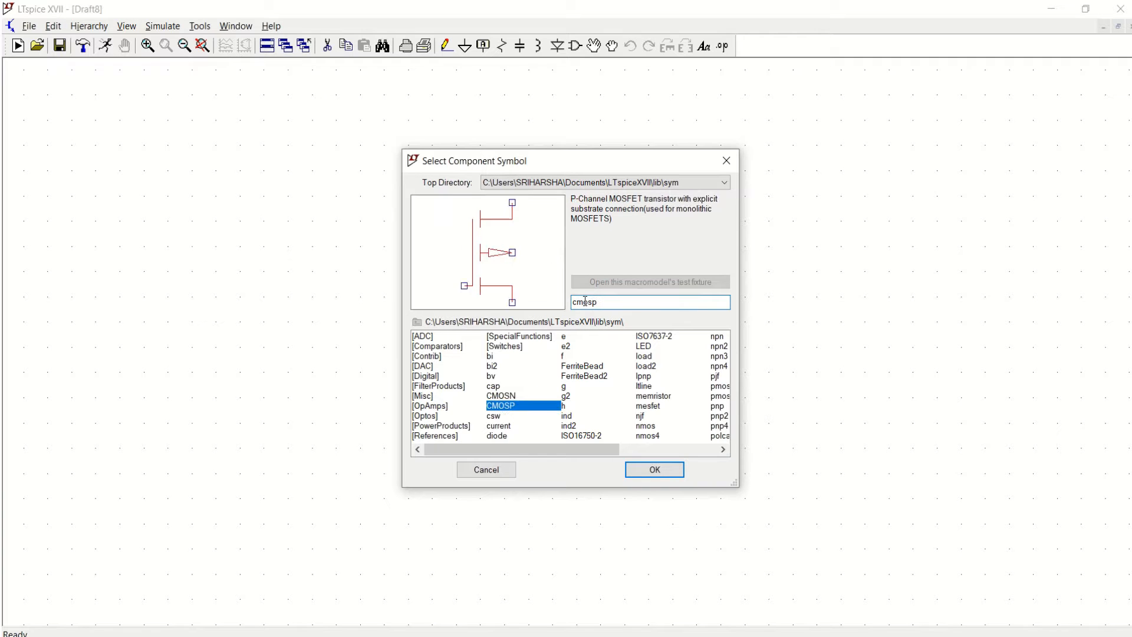
click(665, 472)
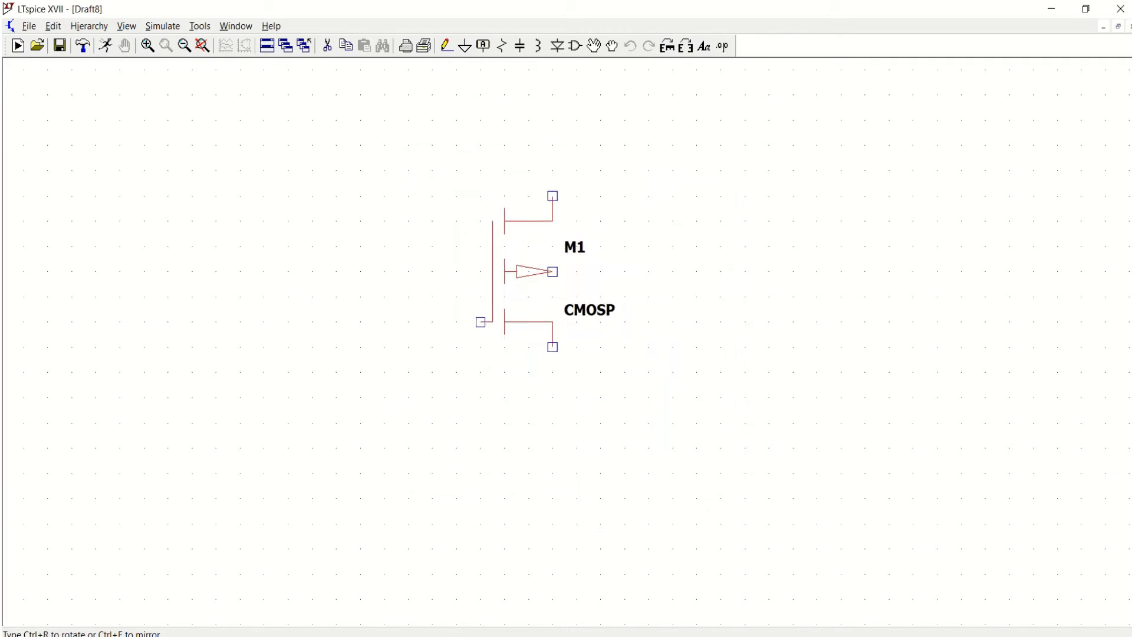
click(444, 247)
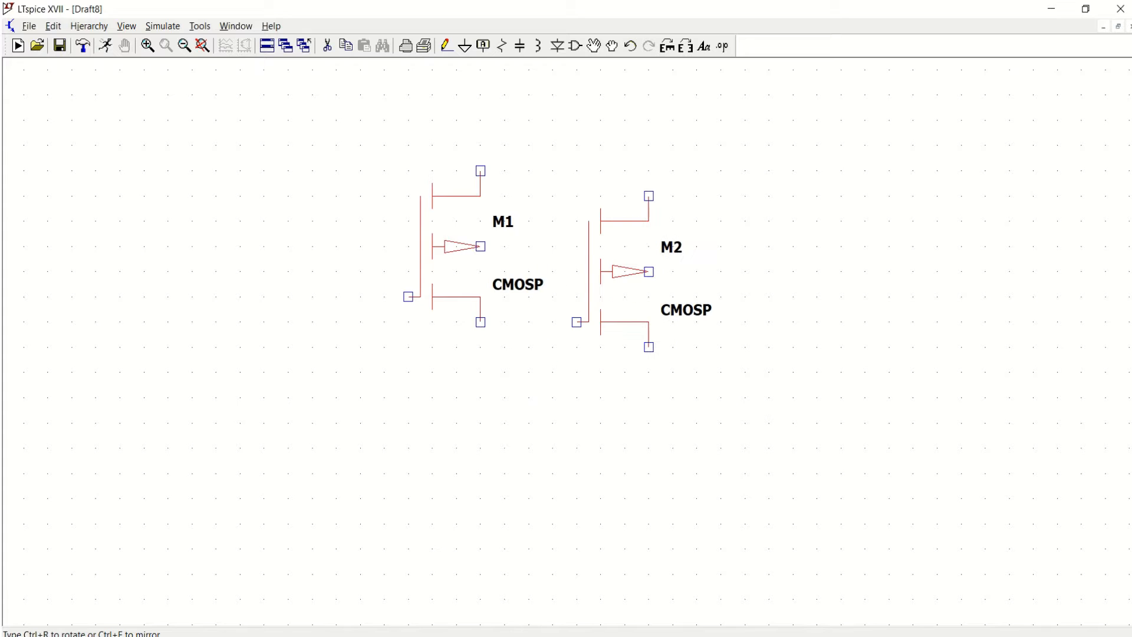
key(ctrl+e)
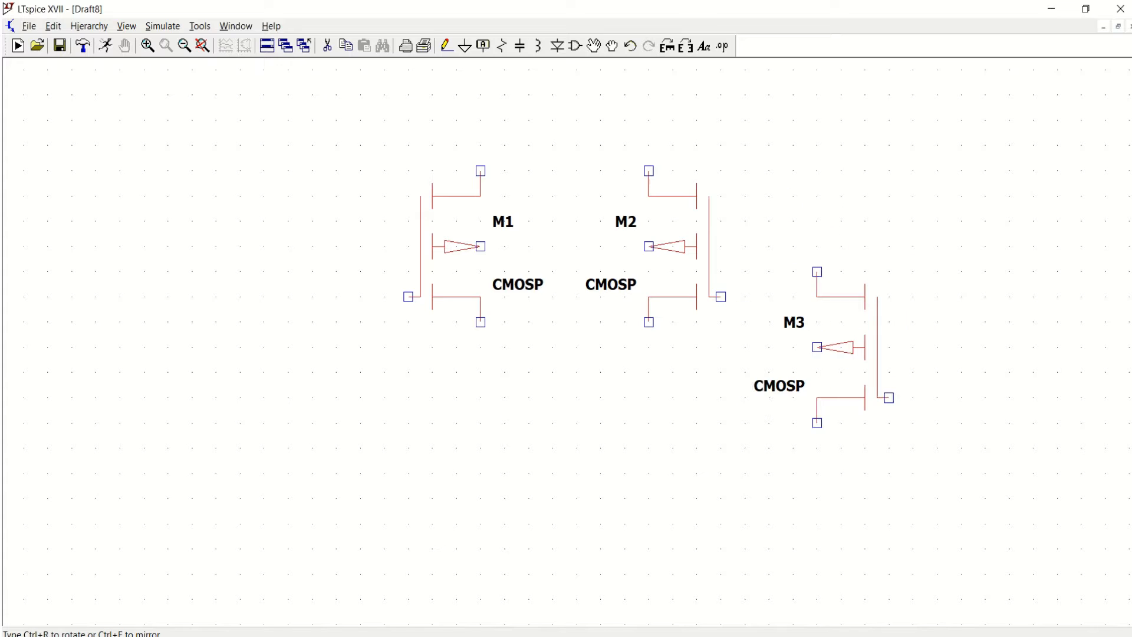
key(Escape)
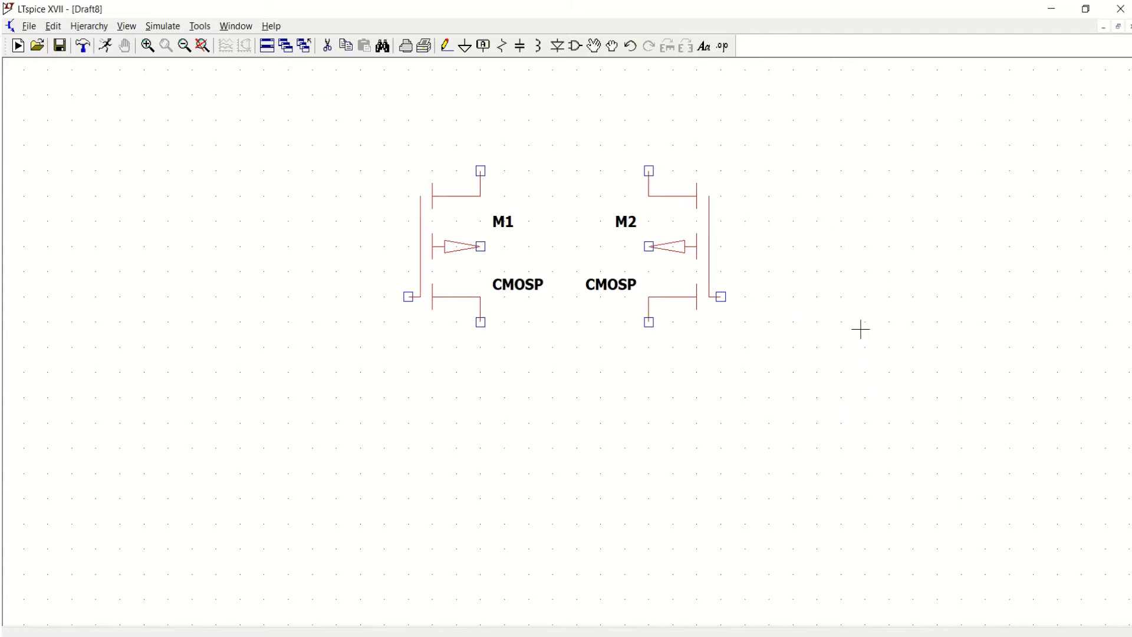
Step: Place two CMOSN transistors below the CMOSP pair, aligned with them and with the second one mirrored
click(575, 45)
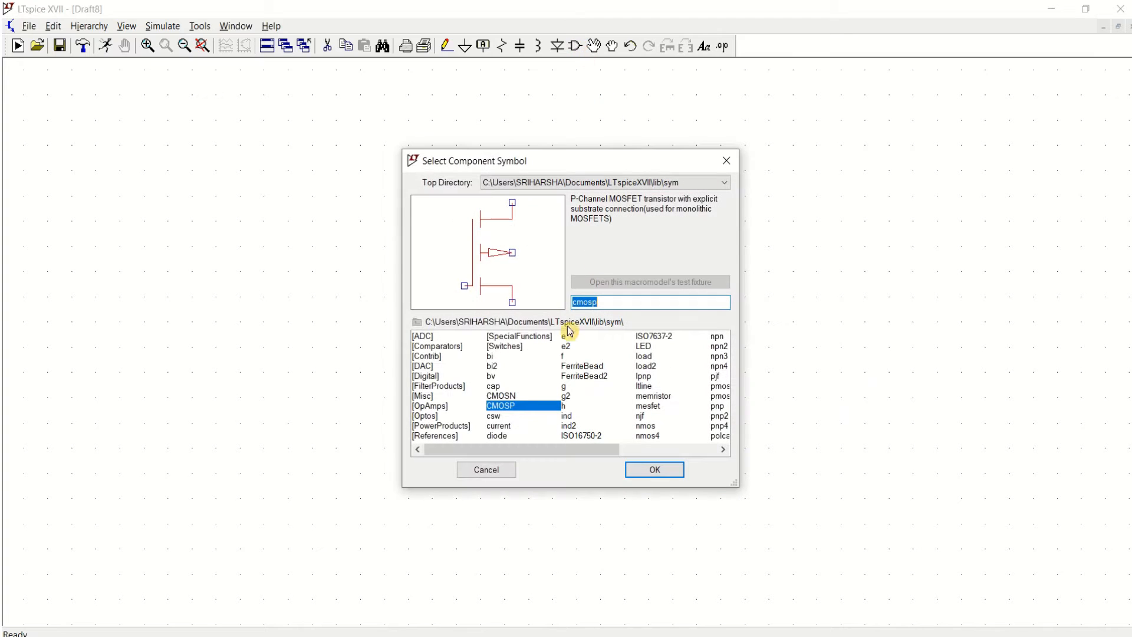
click(501, 396)
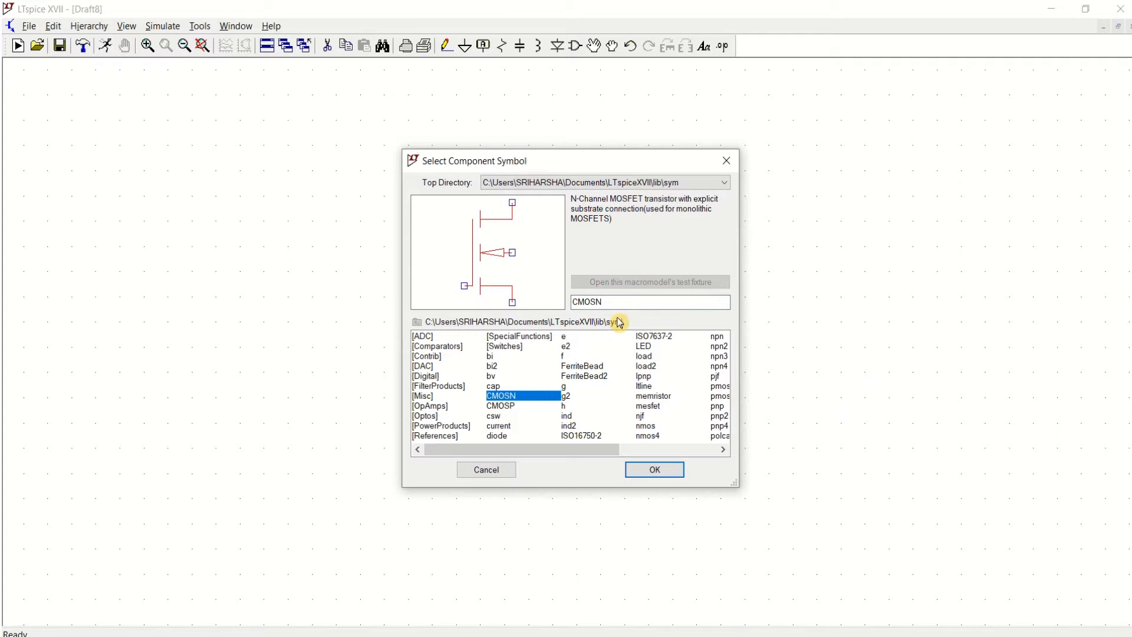
click(654, 470)
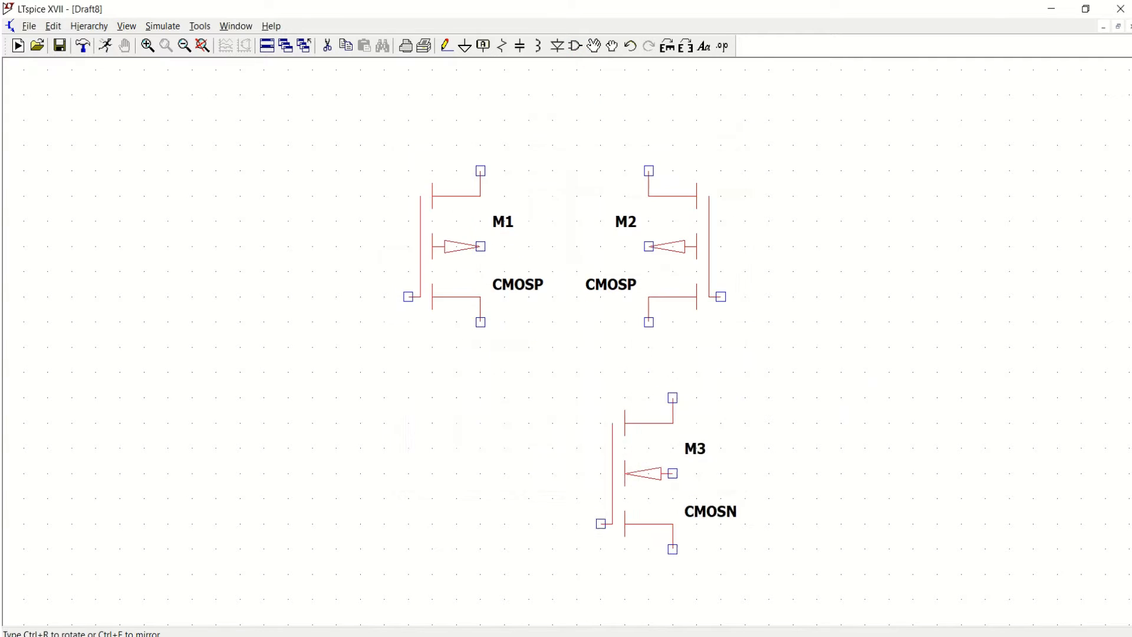
click(449, 523)
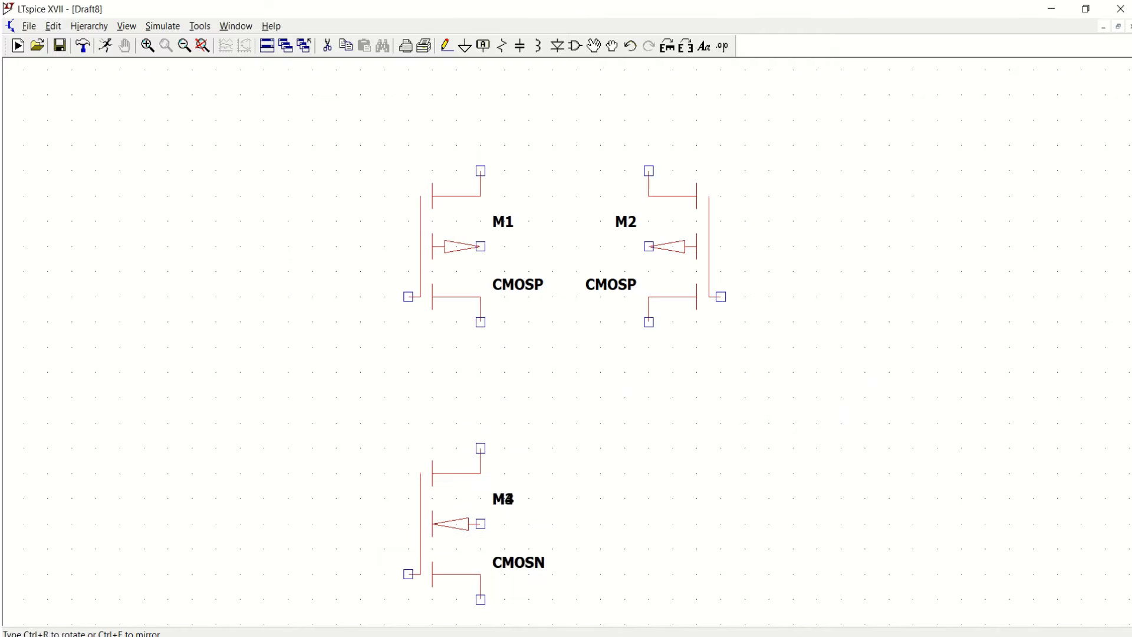
scroll(668, 494, down, 2)
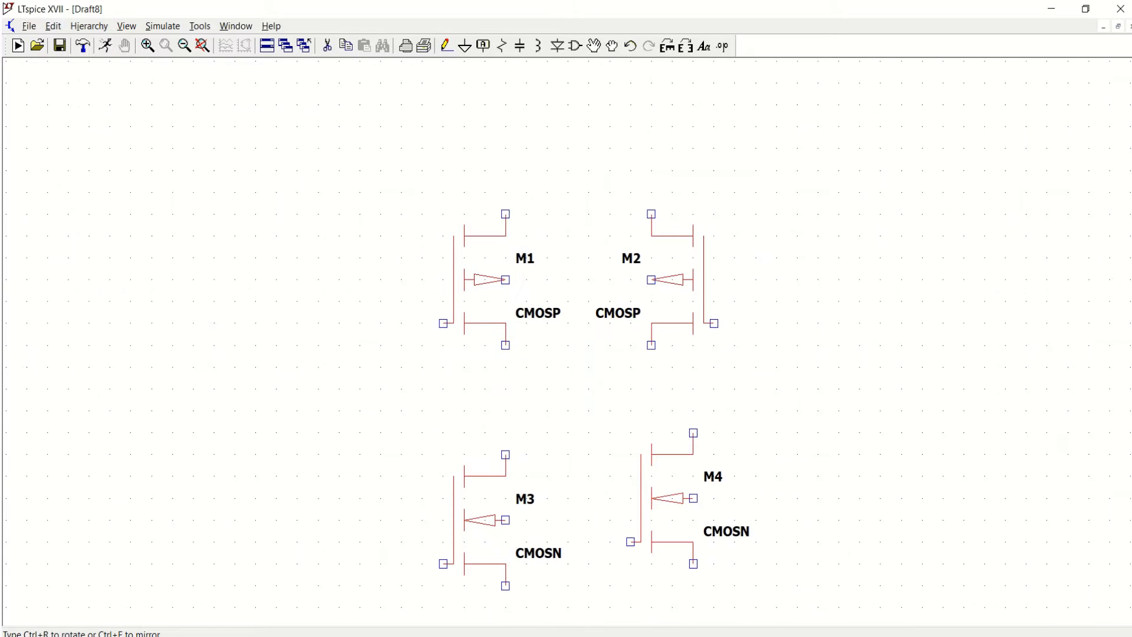
key(ctrl+e)
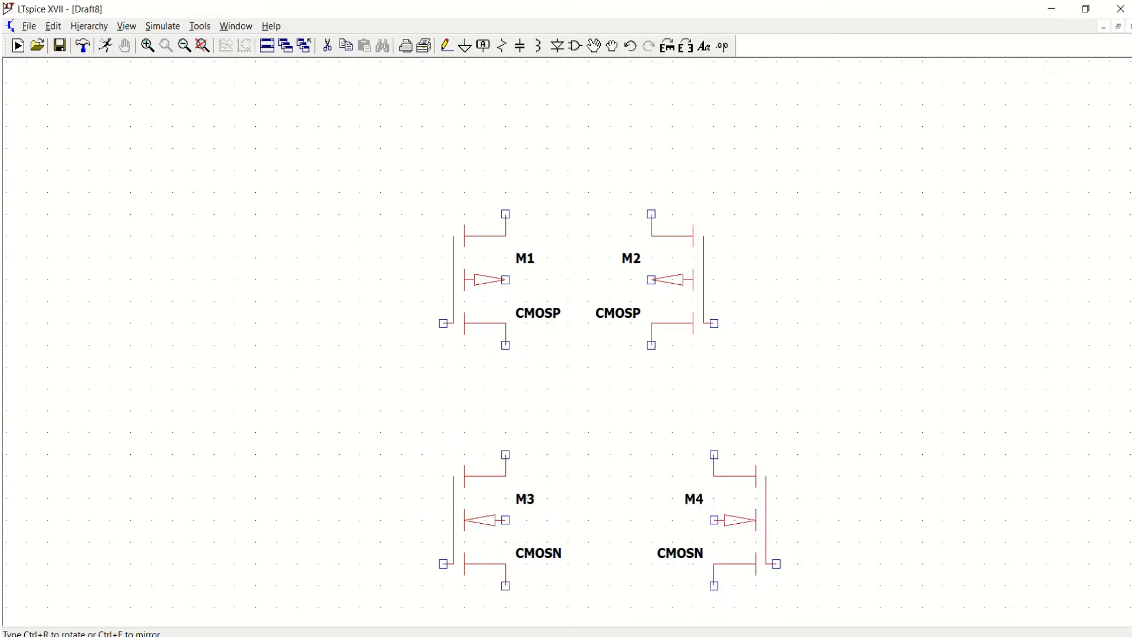
click(703, 512)
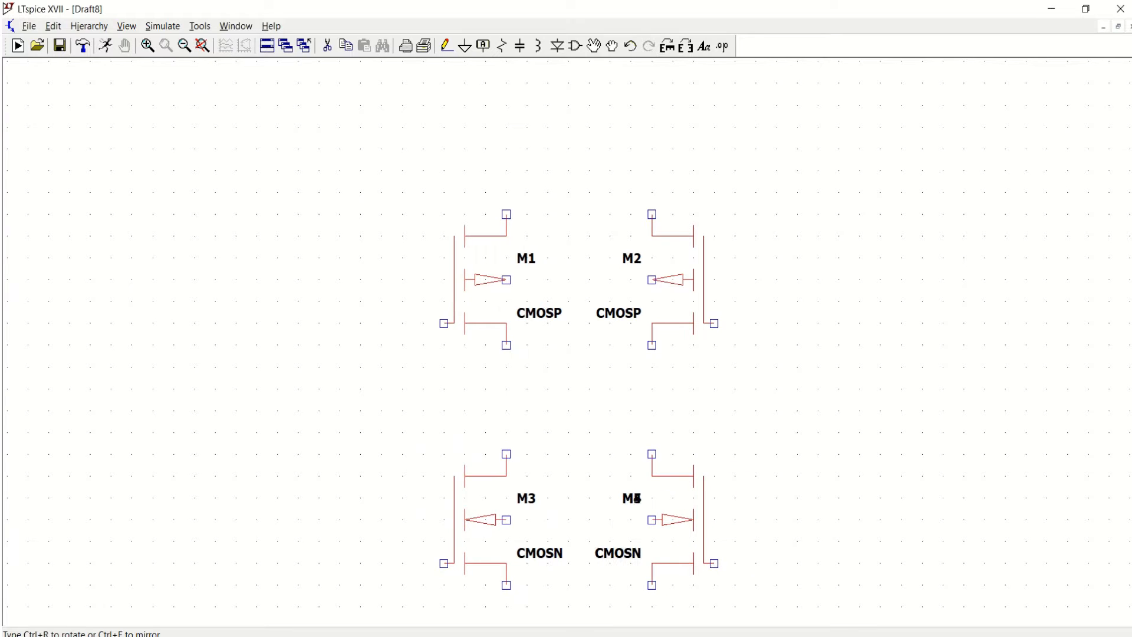
key(Escape)
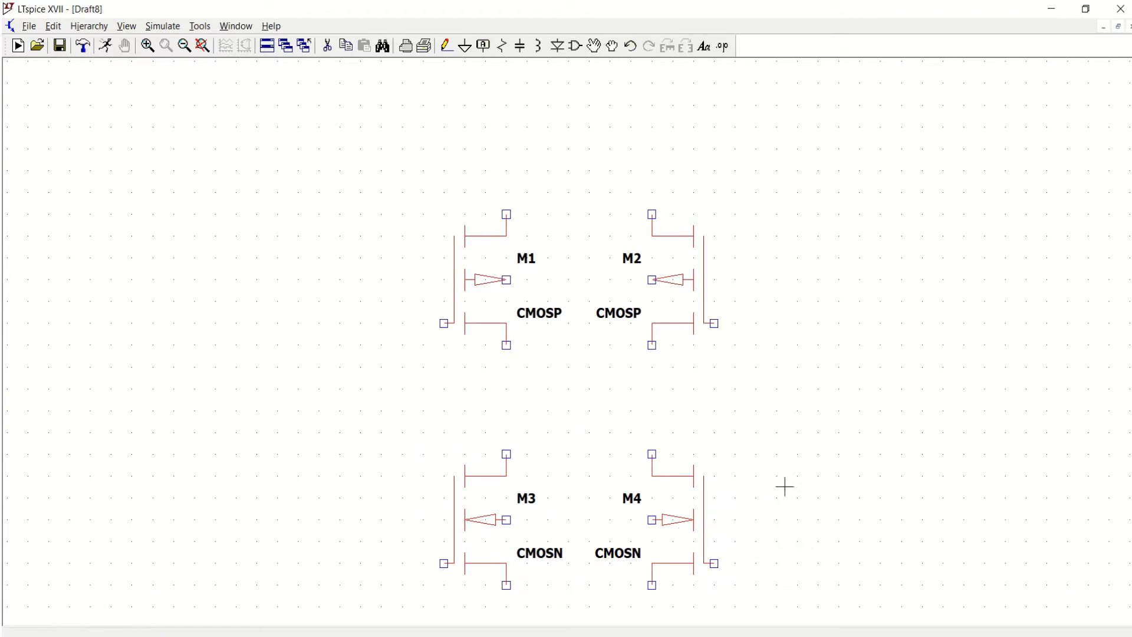
Step: Set the length and width of transistor M1 to 130n each
right_click(479, 281)
click(583, 258)
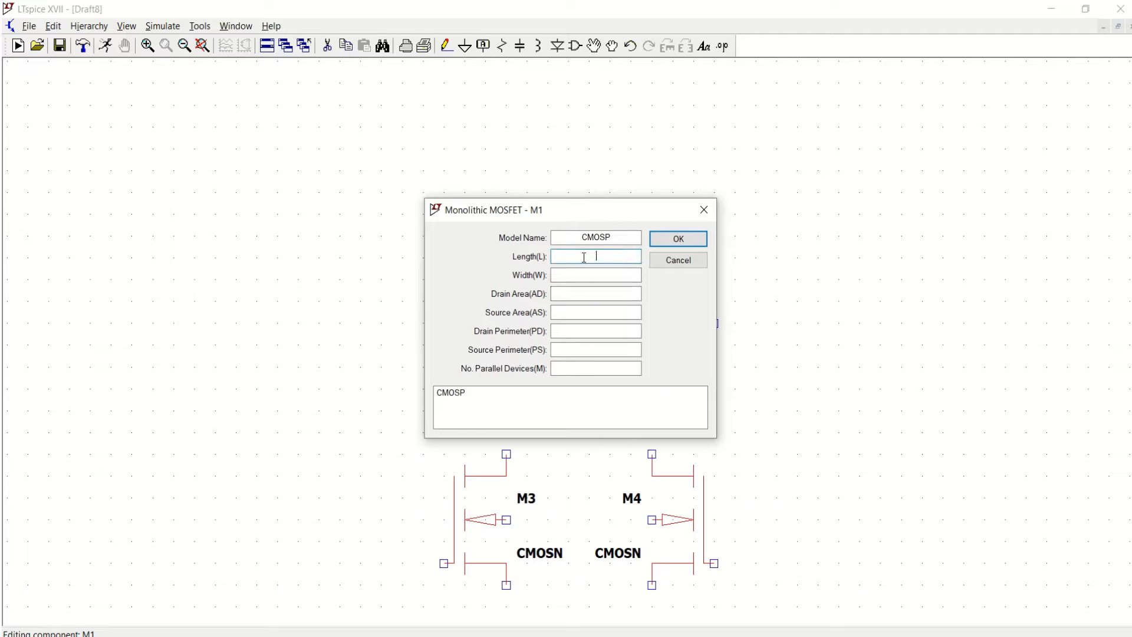
text(130n)
drag(609, 259, 563, 255)
key(ctrl+c)
click(590, 277)
key(ctrl+v)
click(678, 243)
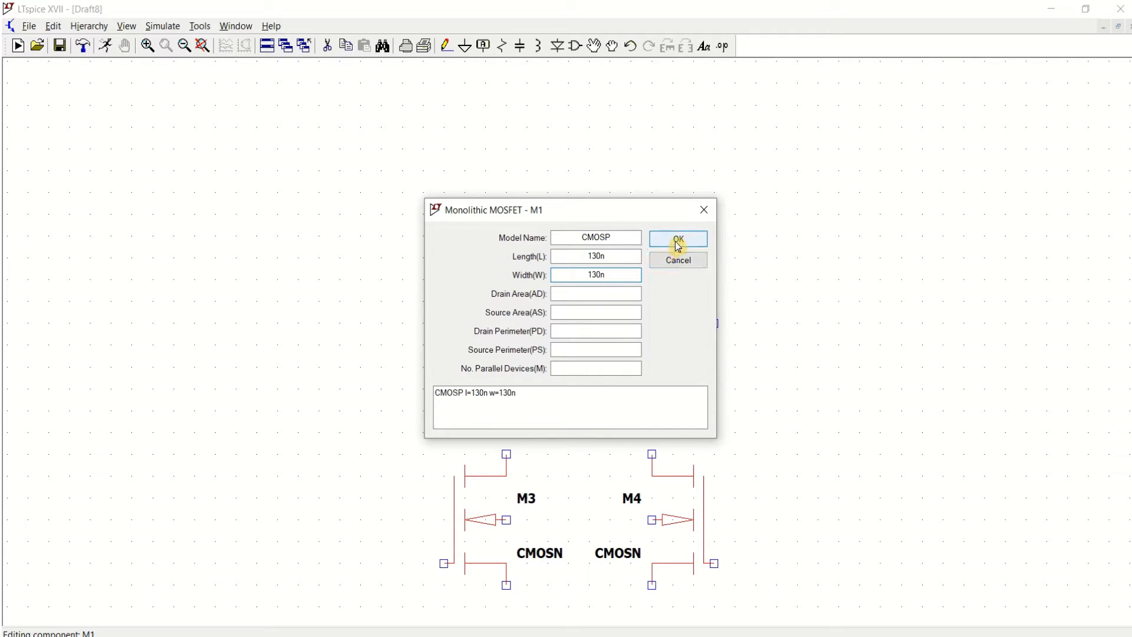
click(678, 244)
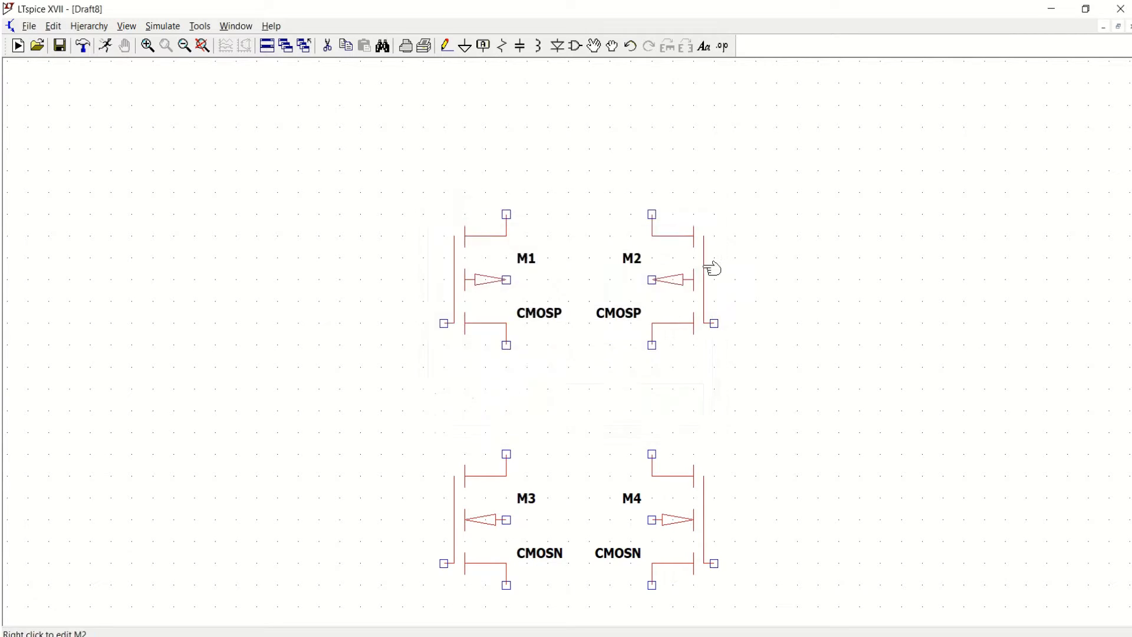
Step: Set the length and width of transistor M2 to 130n each
right_click(679, 299)
click(594, 256)
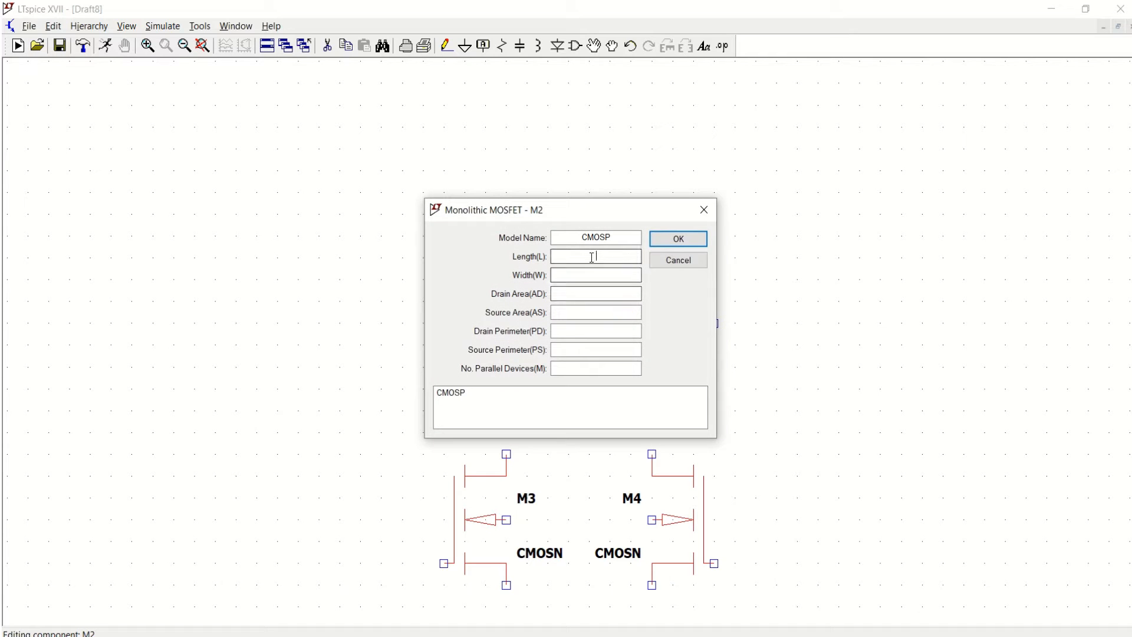
key(ctrl+v)
click(599, 273)
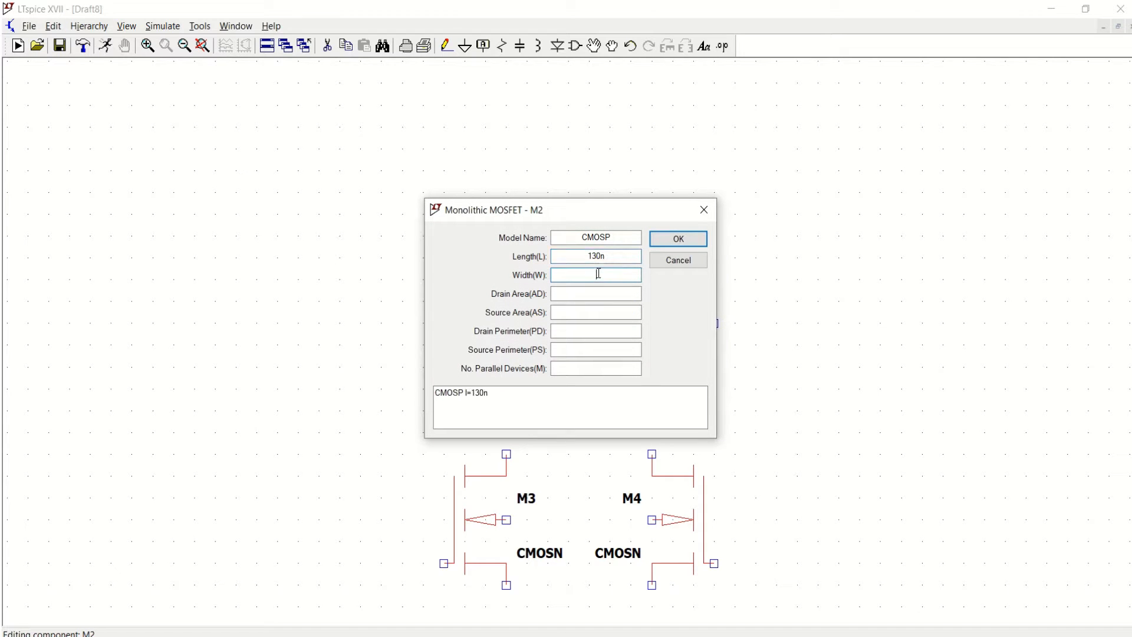
key(ctrl+v)
click(673, 242)
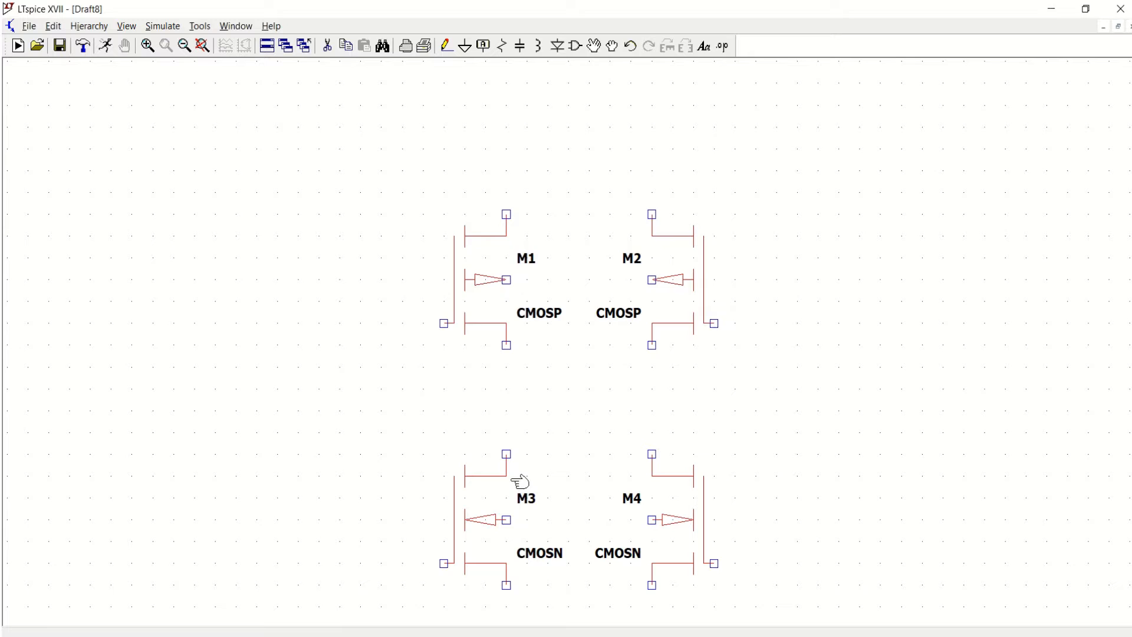
Step: Set the length and width of transistor M3 to 130n each
right_click(483, 498)
click(591, 260)
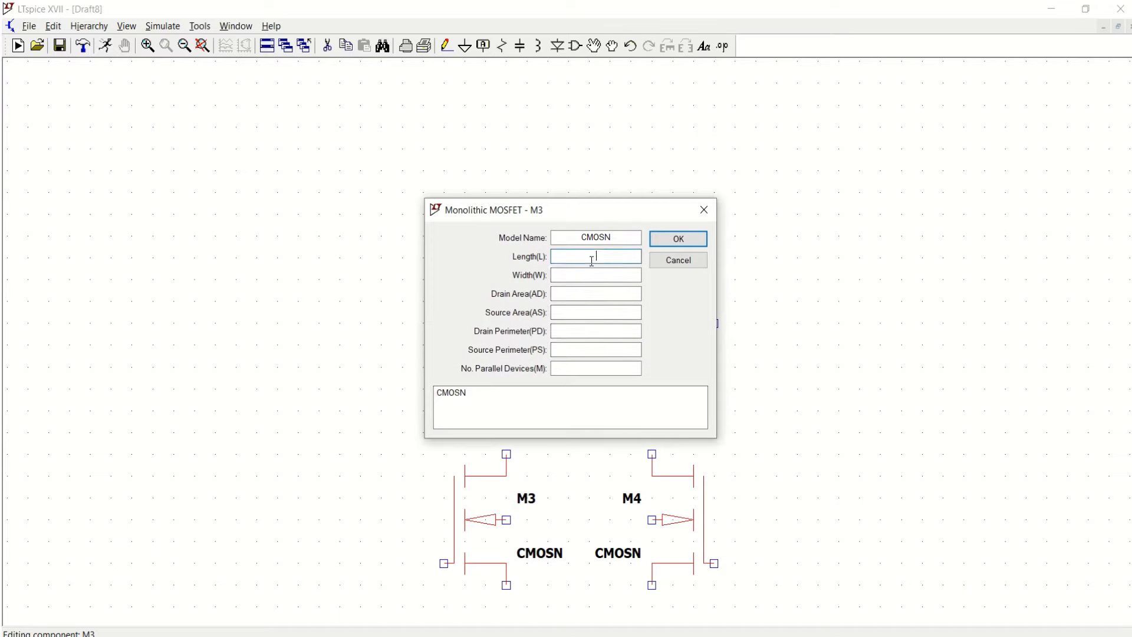
key(ctrl+v)
click(603, 275)
key(ctrl+v)
click(677, 240)
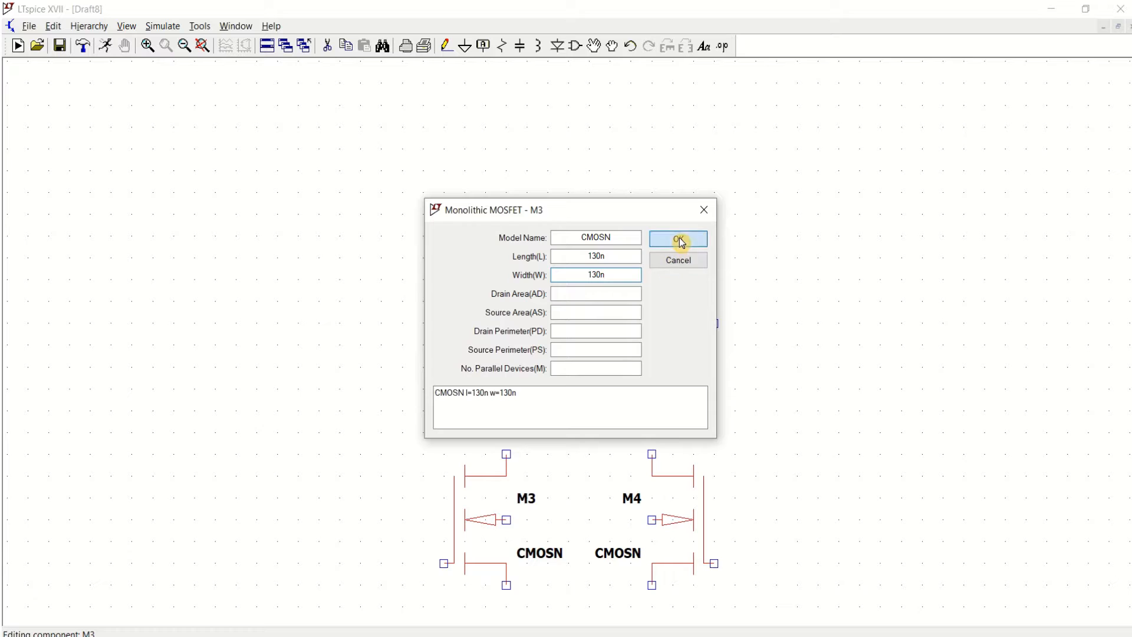
Step: Set the length and width of transistor M4 to 130n each
right_click(674, 513)
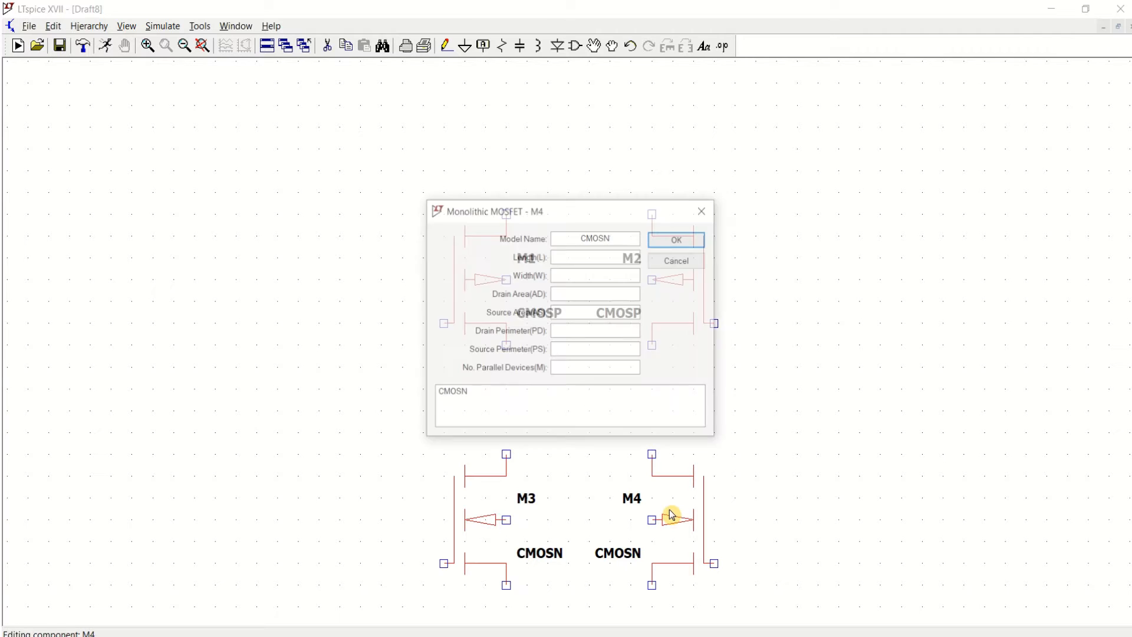
click(588, 258)
key(ctrl+v)
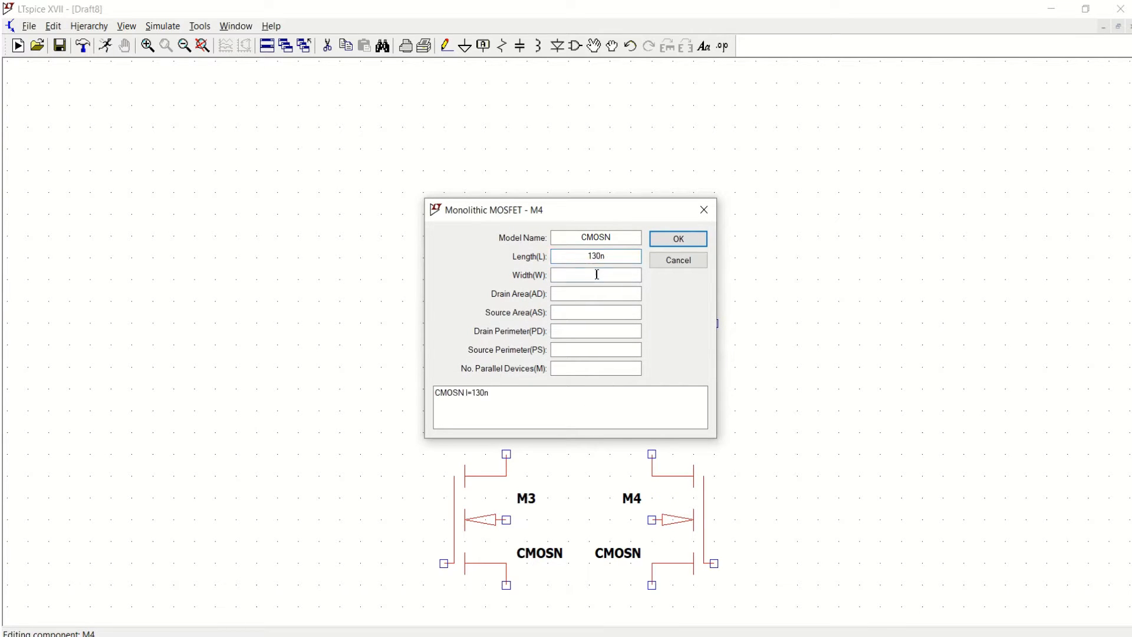
click(597, 275)
key(ctrl+v)
click(678, 239)
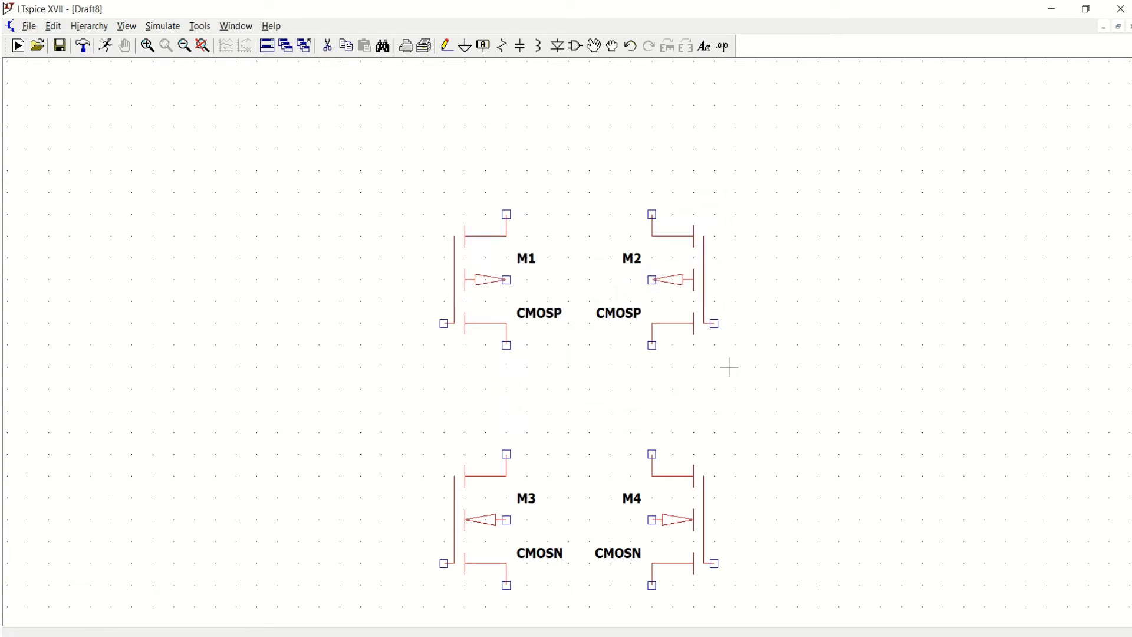
Step: Wire the upper terminals of M1 and M2 together with a connection running above both transistors
scroll(755, 346, up, 2)
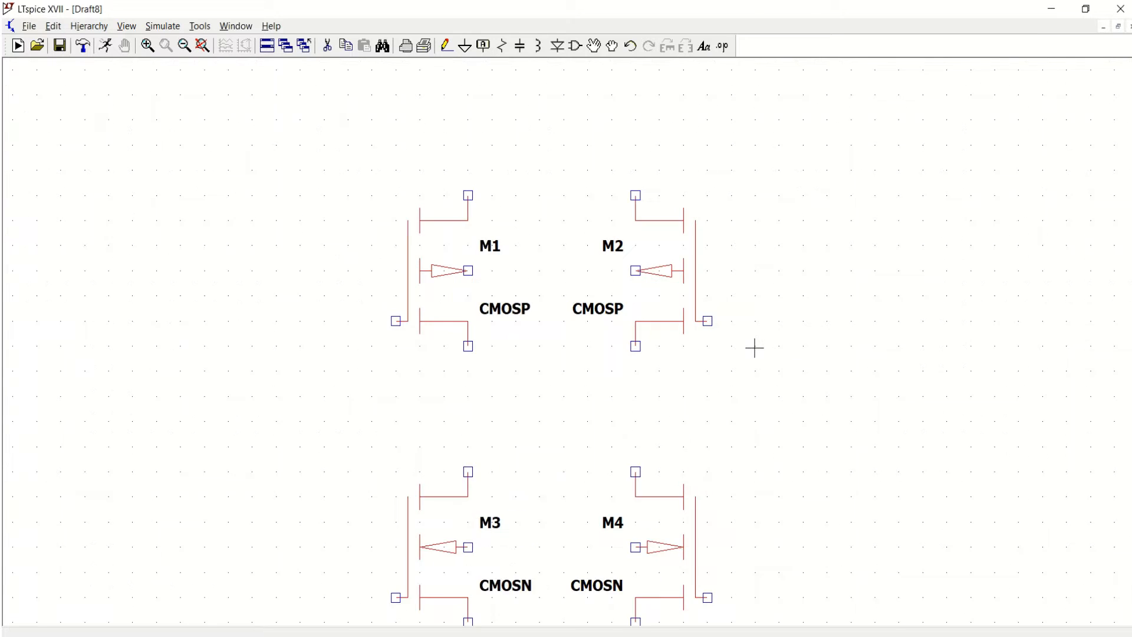
scroll(755, 347, down, 4)
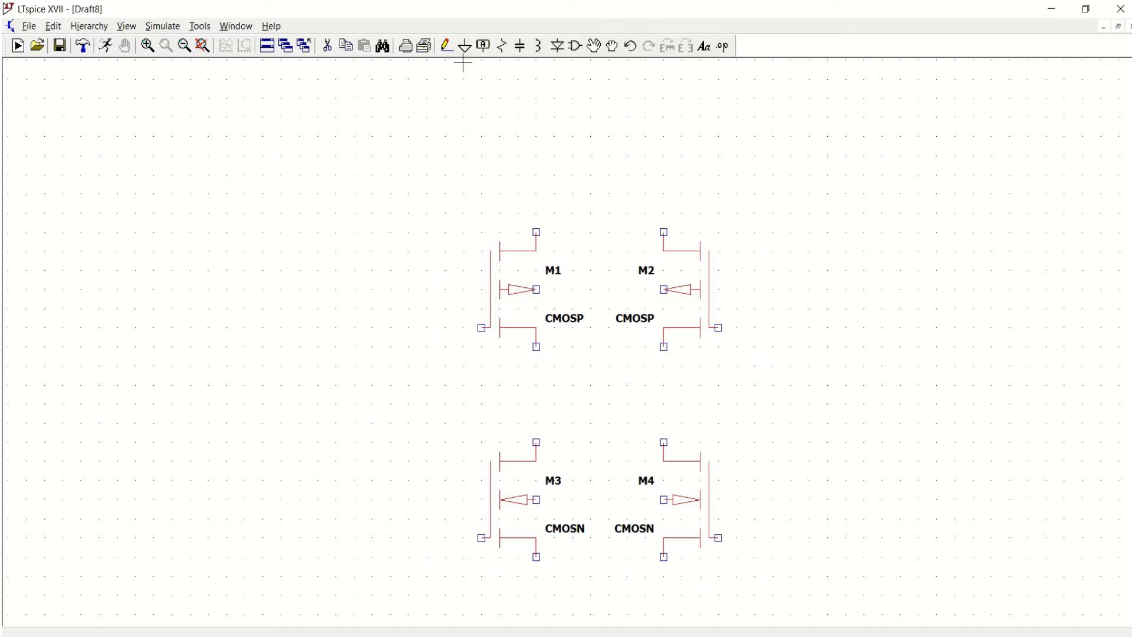
click(446, 45)
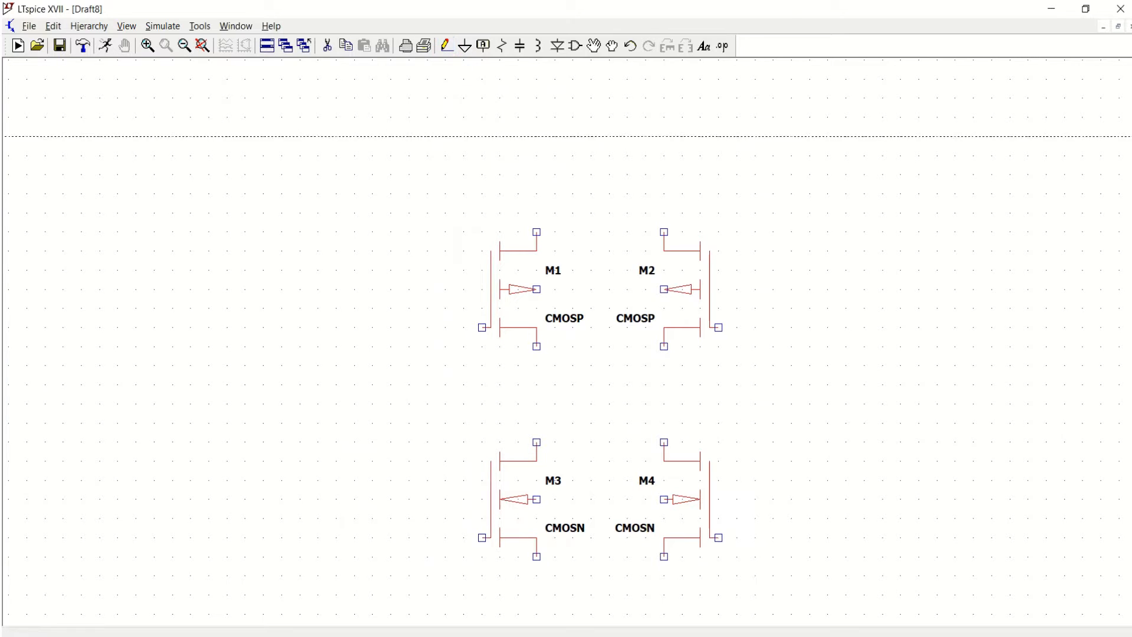
click(536, 231)
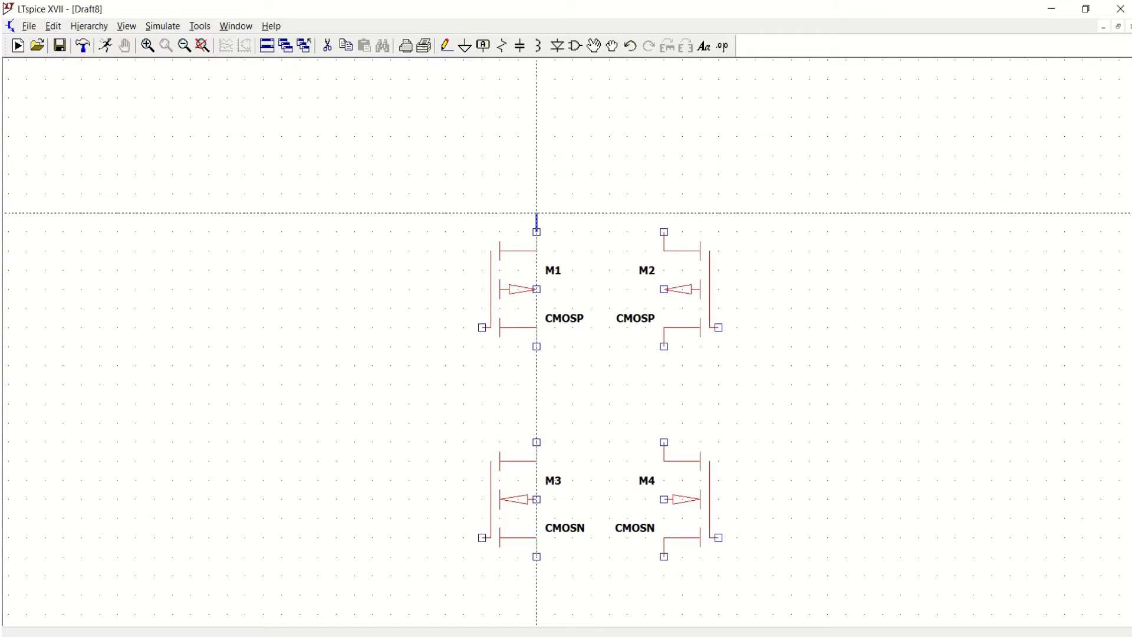
click(537, 193)
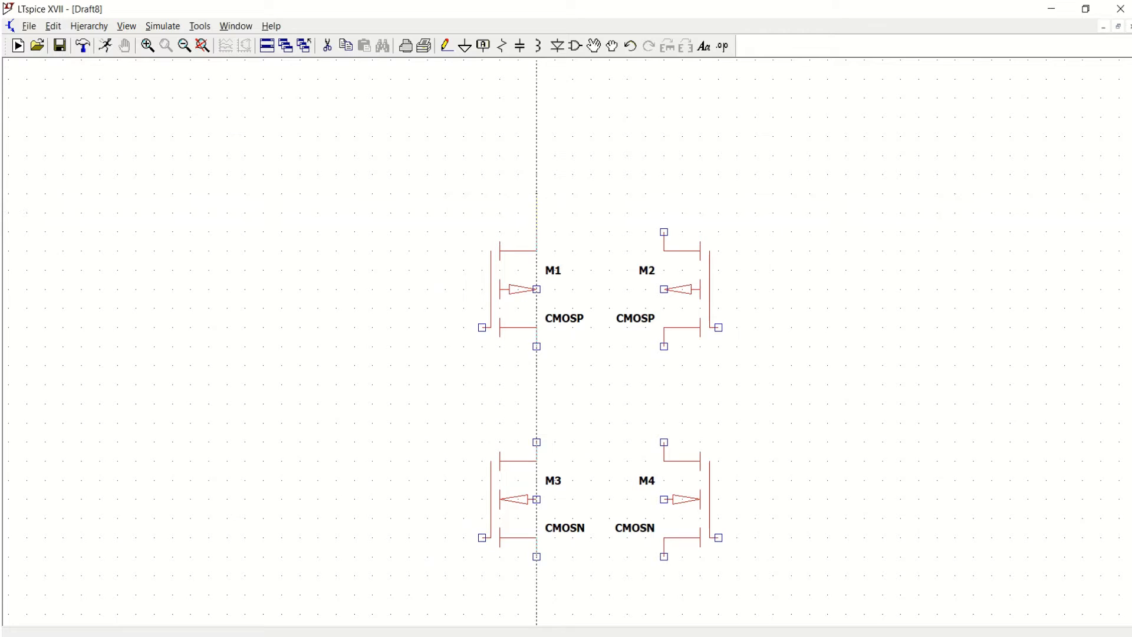
click(664, 193)
click(664, 231)
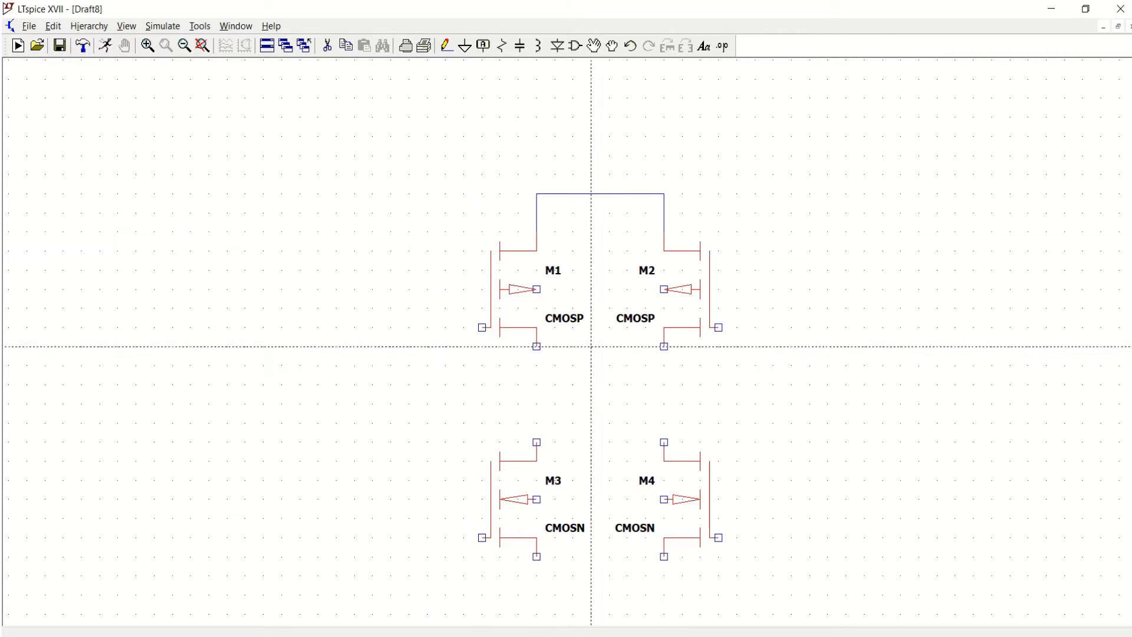
Step: Wire the lower terminals of M1 and M2 together with a connection running below both transistors
click(536, 346)
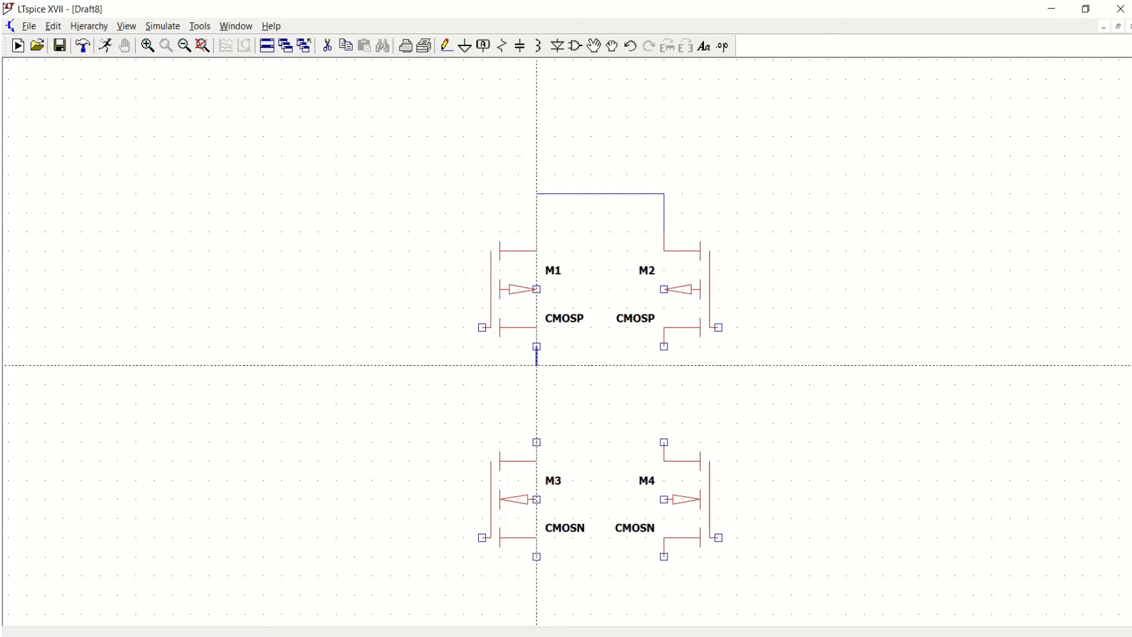
click(537, 365)
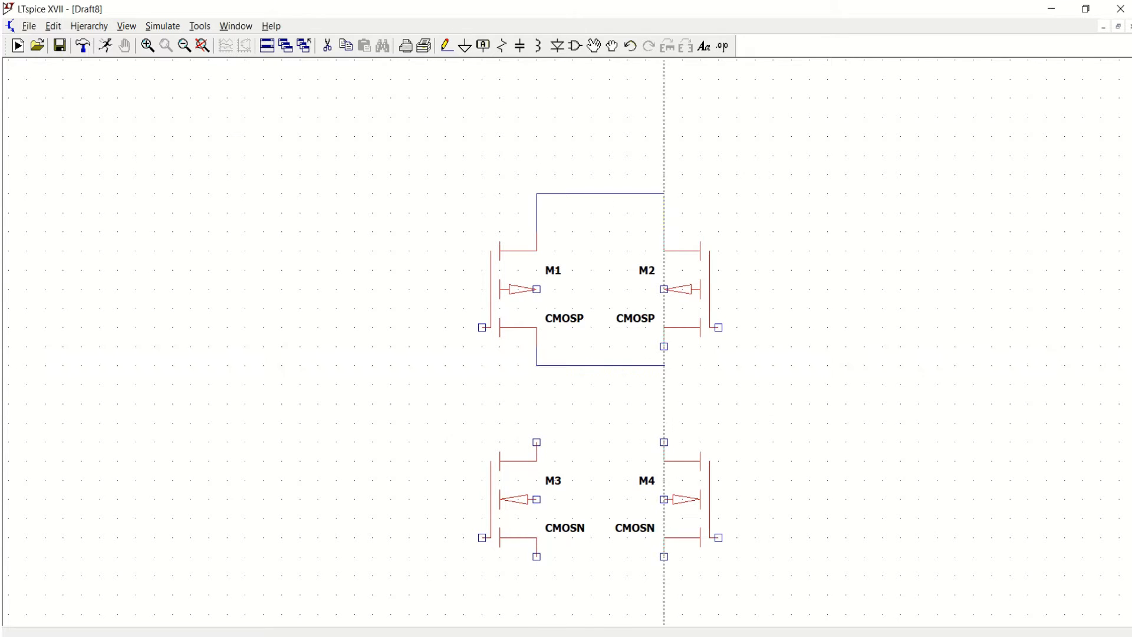
click(664, 346)
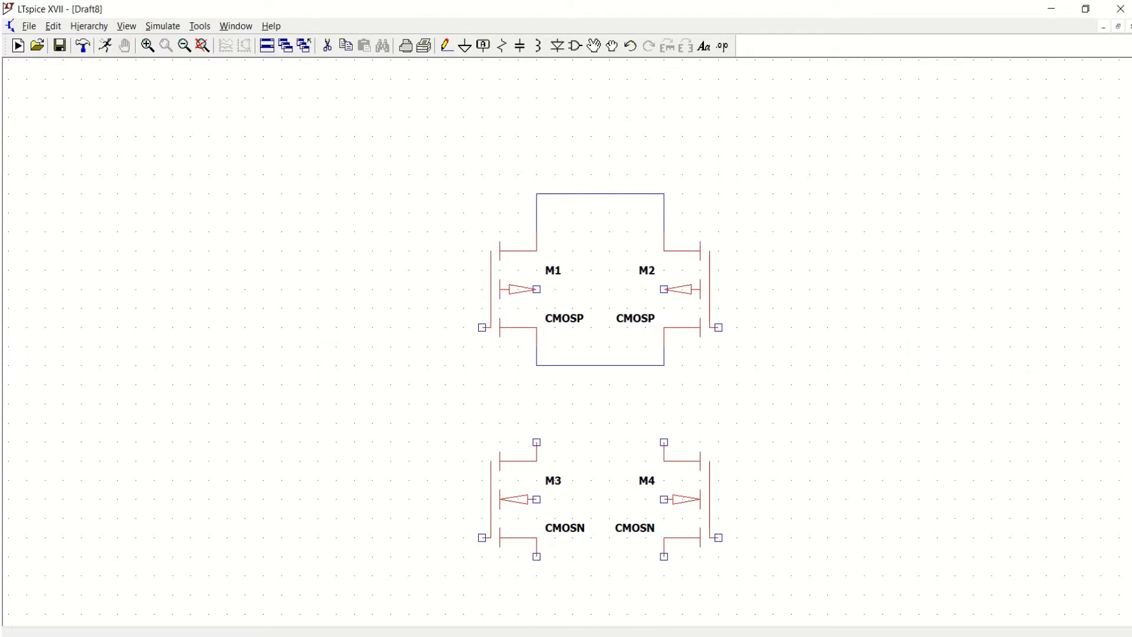
Step: Wire M3 and M4 together at their upper terminals and at their lower terminals, running above and below both transistors
click(537, 442)
click(537, 423)
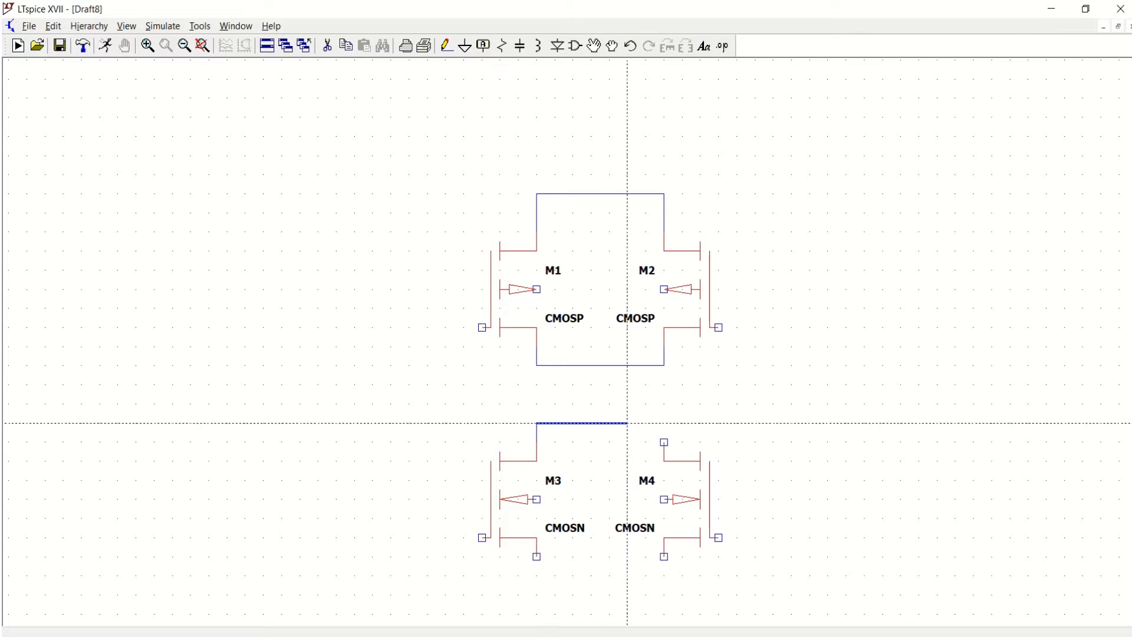
right_click(664, 423)
click(664, 442)
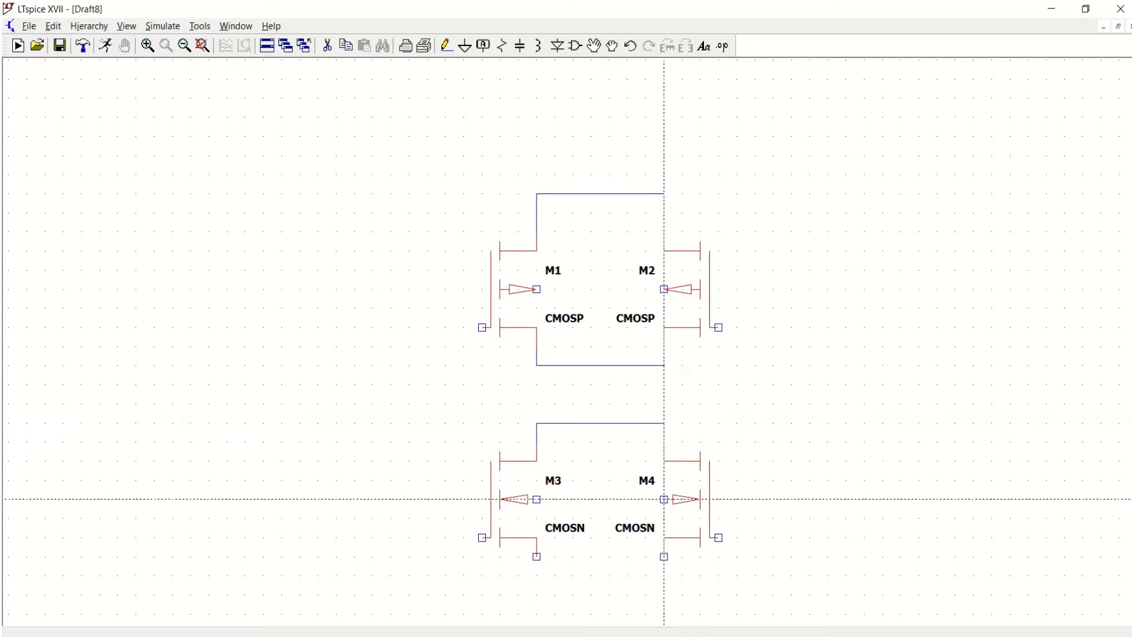
click(536, 556)
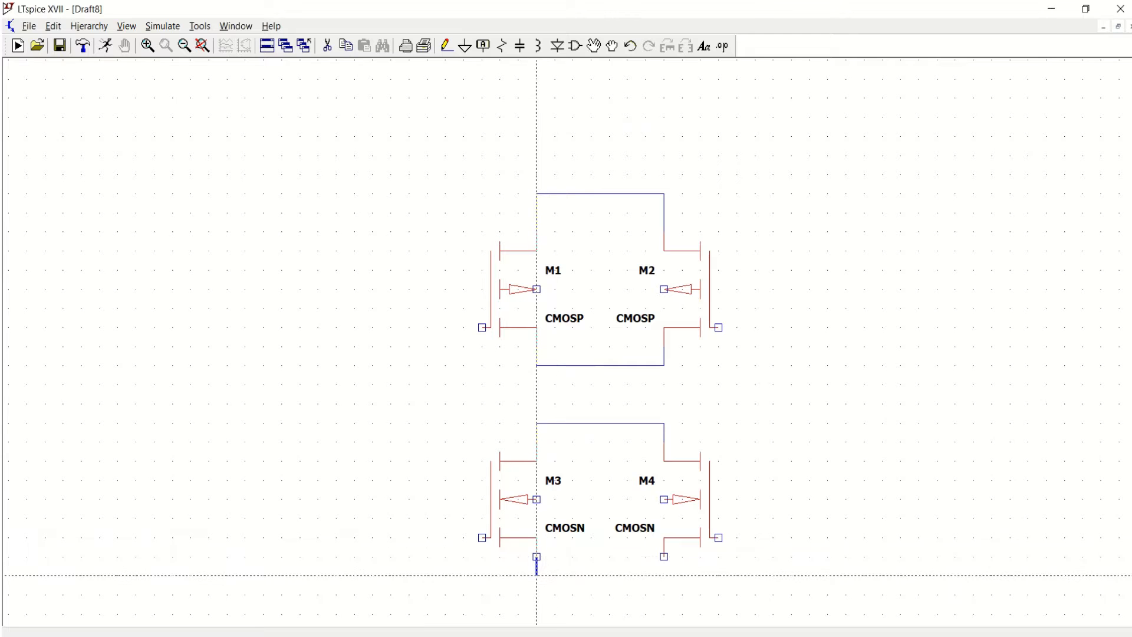
click(537, 575)
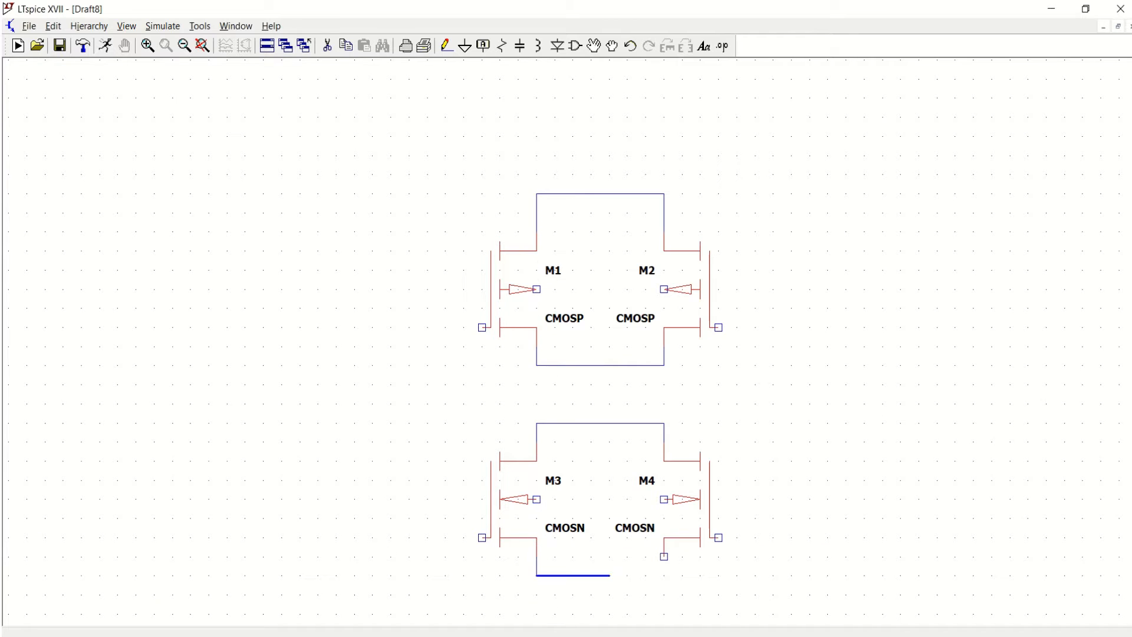
click(664, 557)
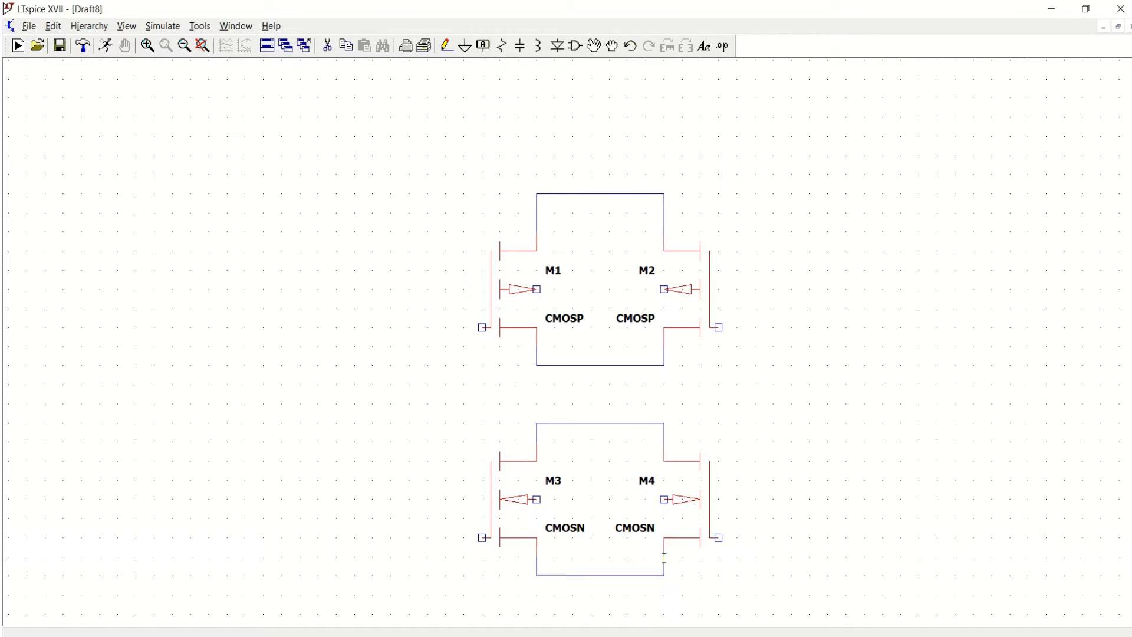
Step: Wire the gate of M2 to the gate of M4 and the gate of M1 to the gate of M3, routed outside the transistors
click(718, 328)
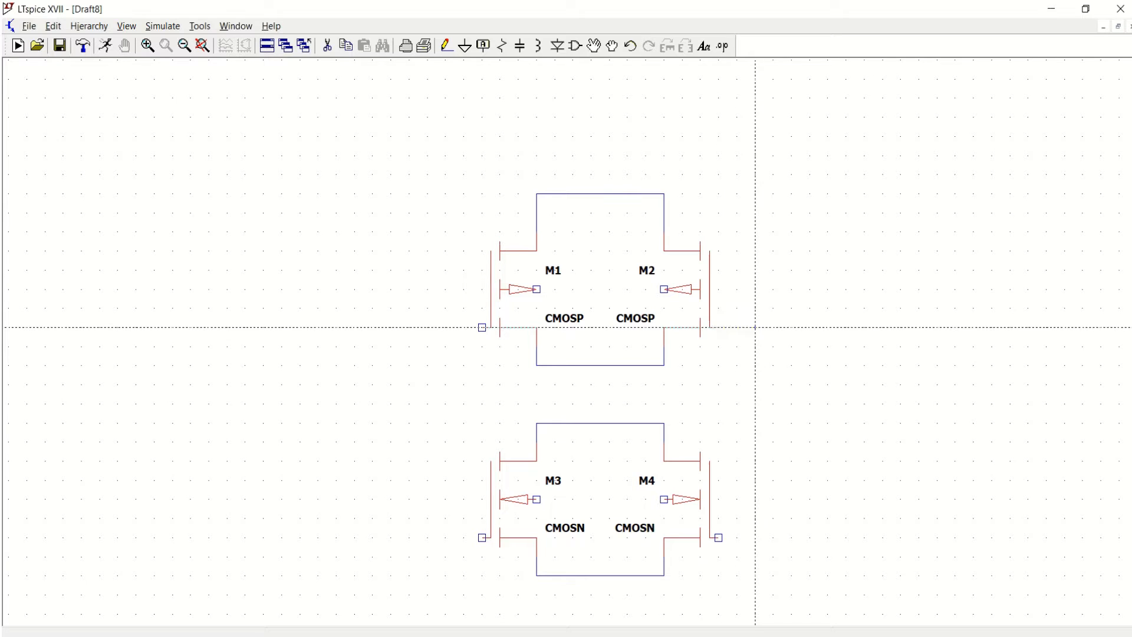
click(755, 327)
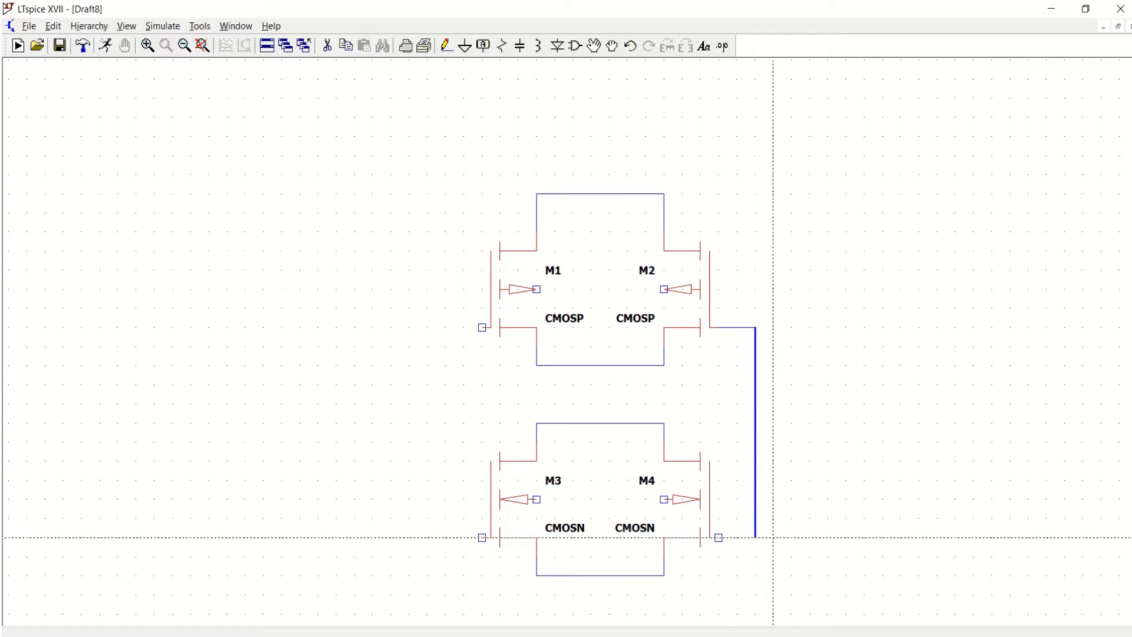
click(719, 537)
key(Escape)
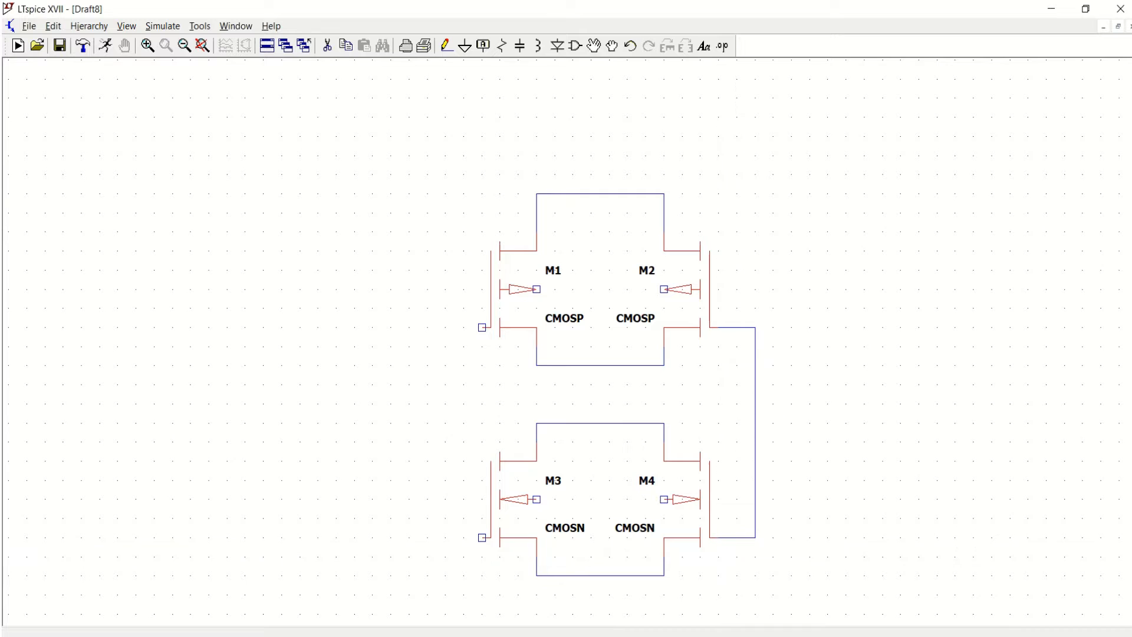
click(482, 327)
click(445, 327)
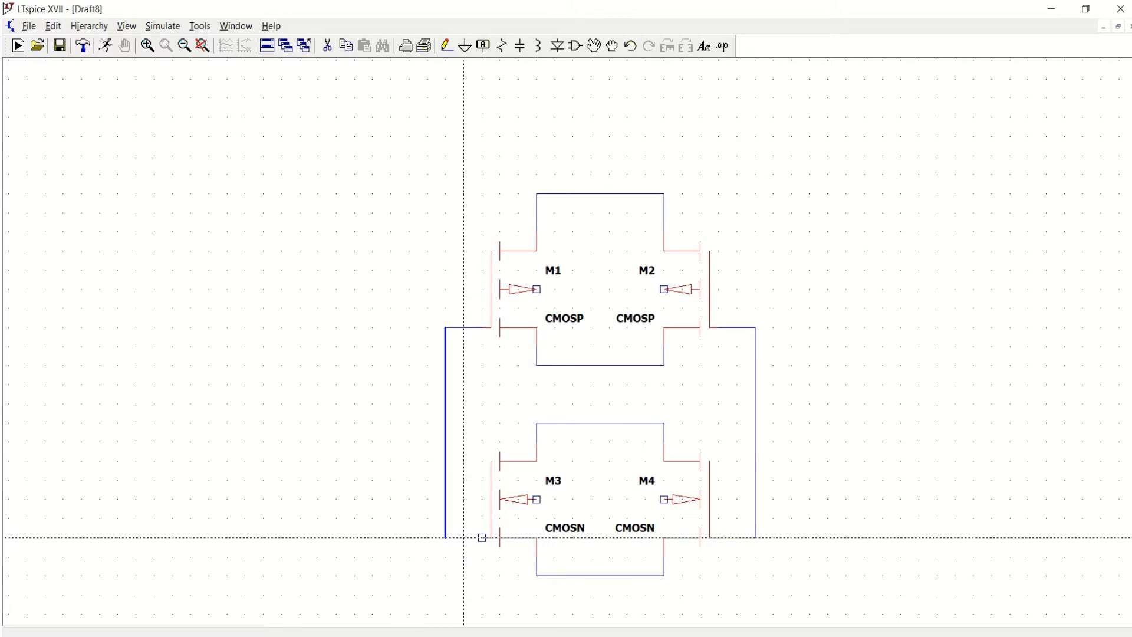
click(491, 537)
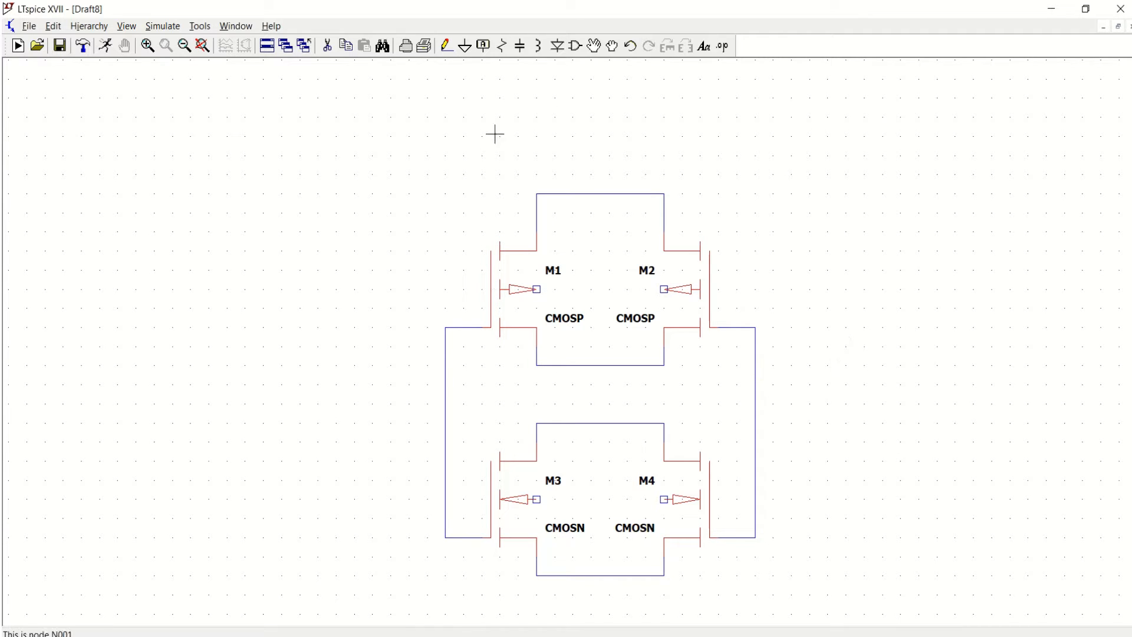
Step: Label both gate wires, M1–M3 and M2–M4, with the net name "a", each label rotated to run vertically
click(484, 47)
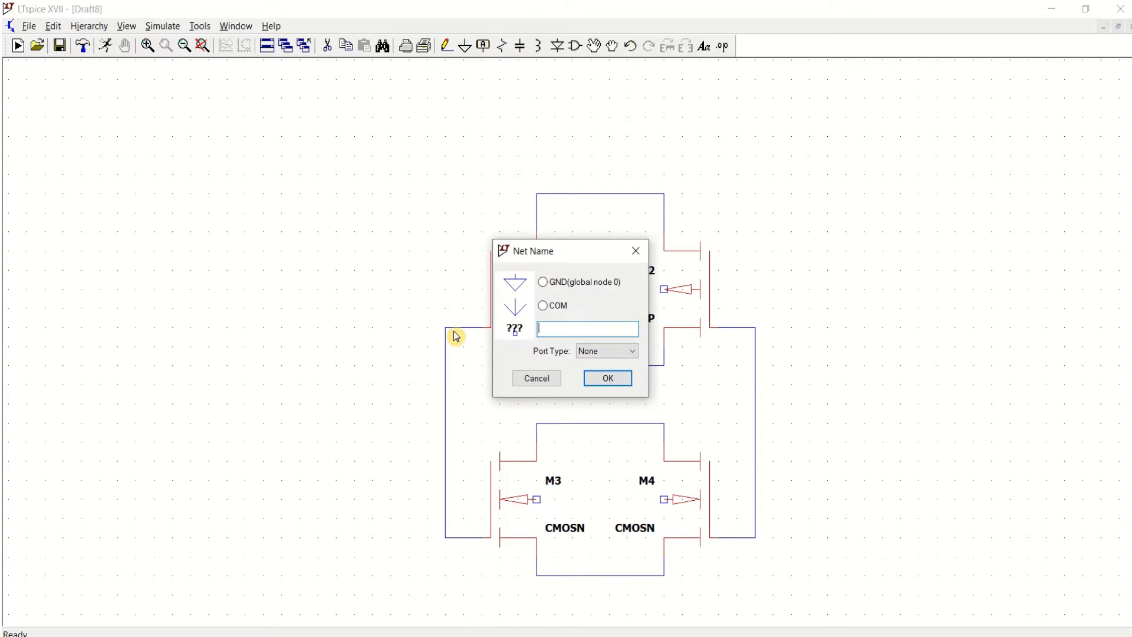
click(635, 251)
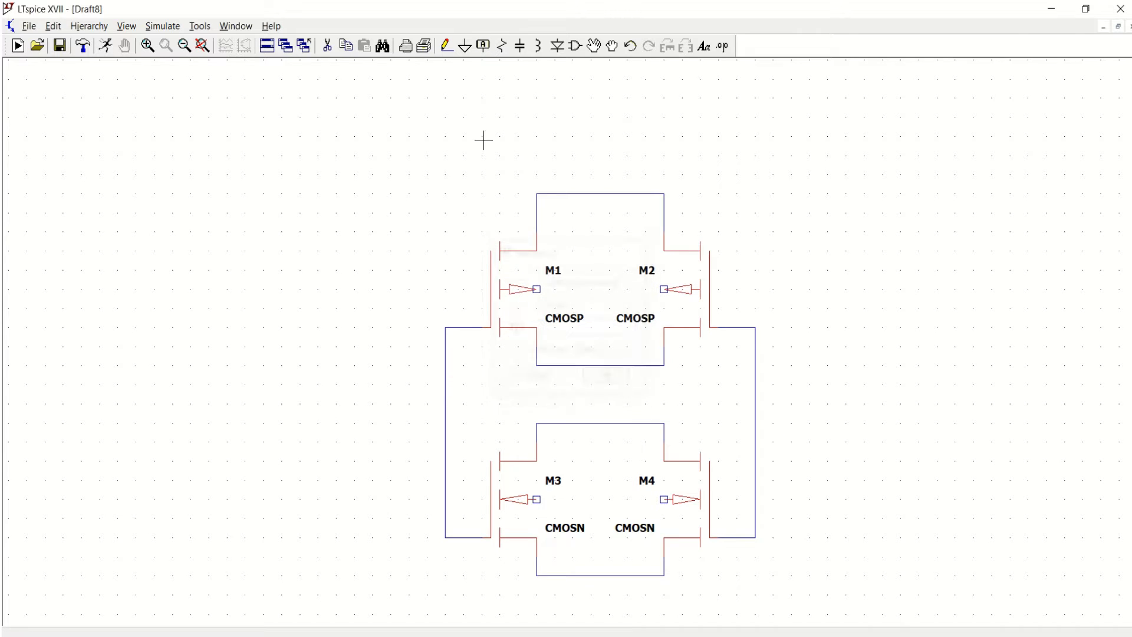
click(484, 48)
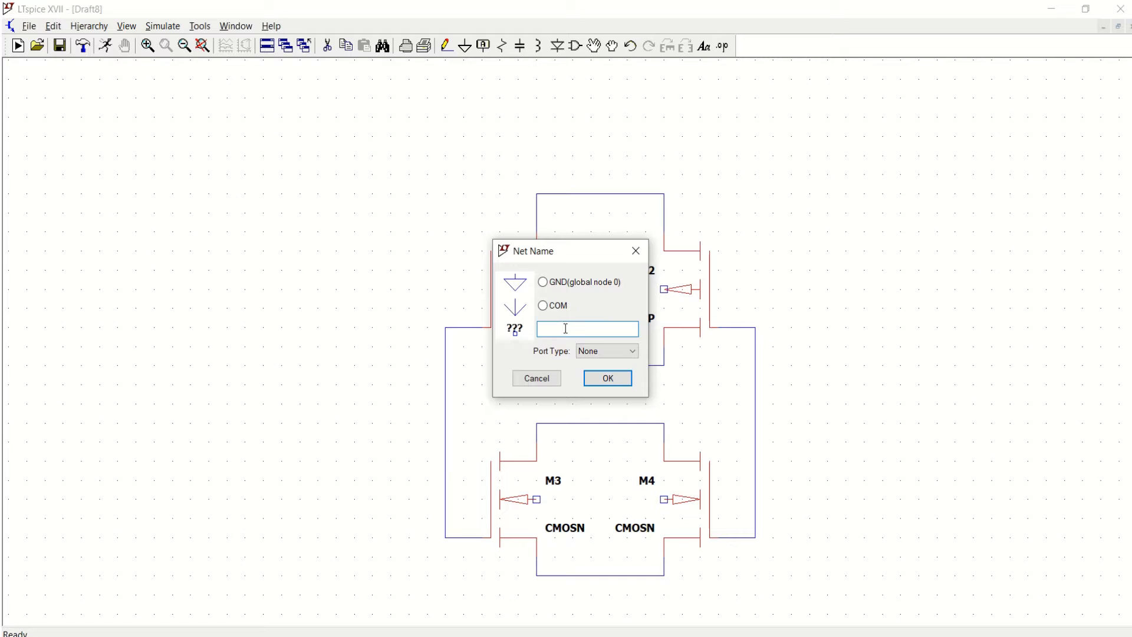
text(a)
click(608, 378)
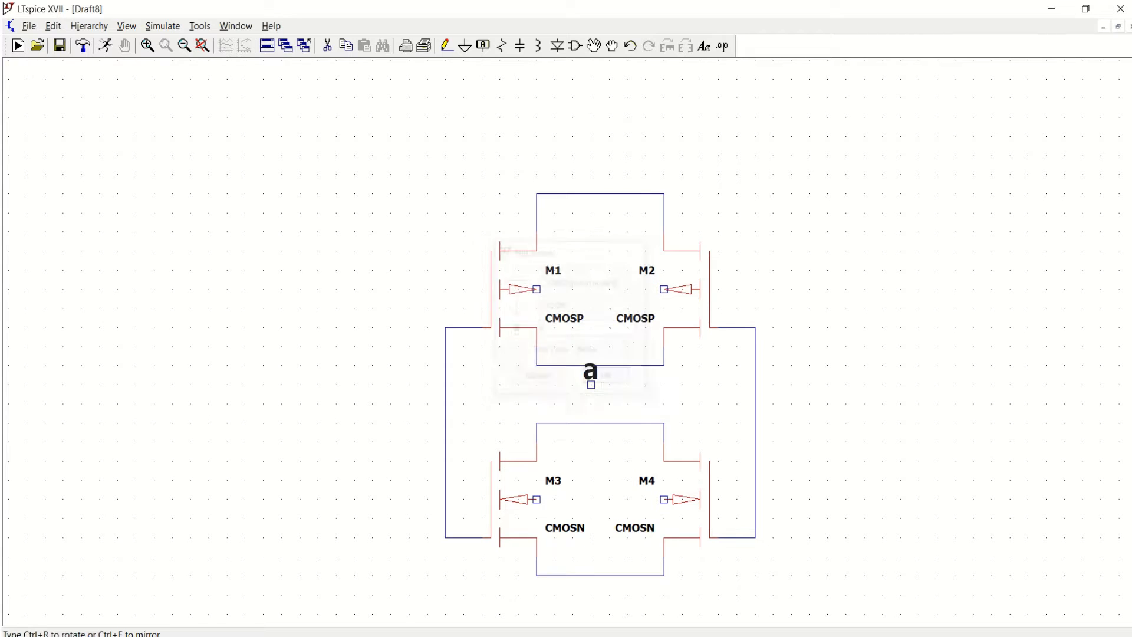
key(ctrl+r)
click(445, 423)
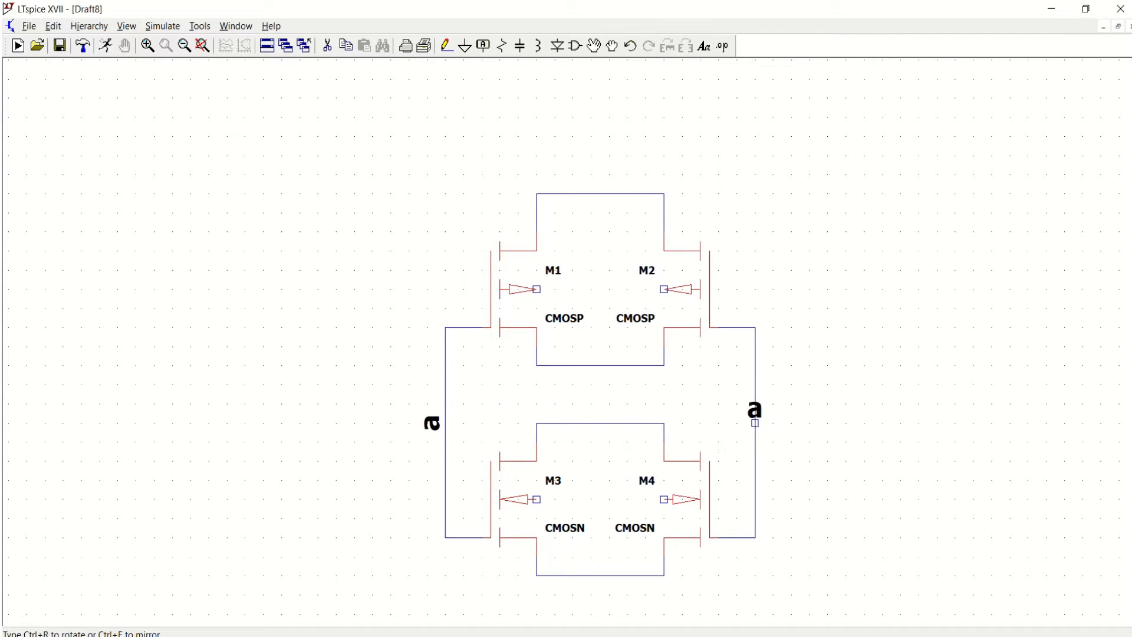
key(ctrl+r)
click(755, 441)
key(Escape)
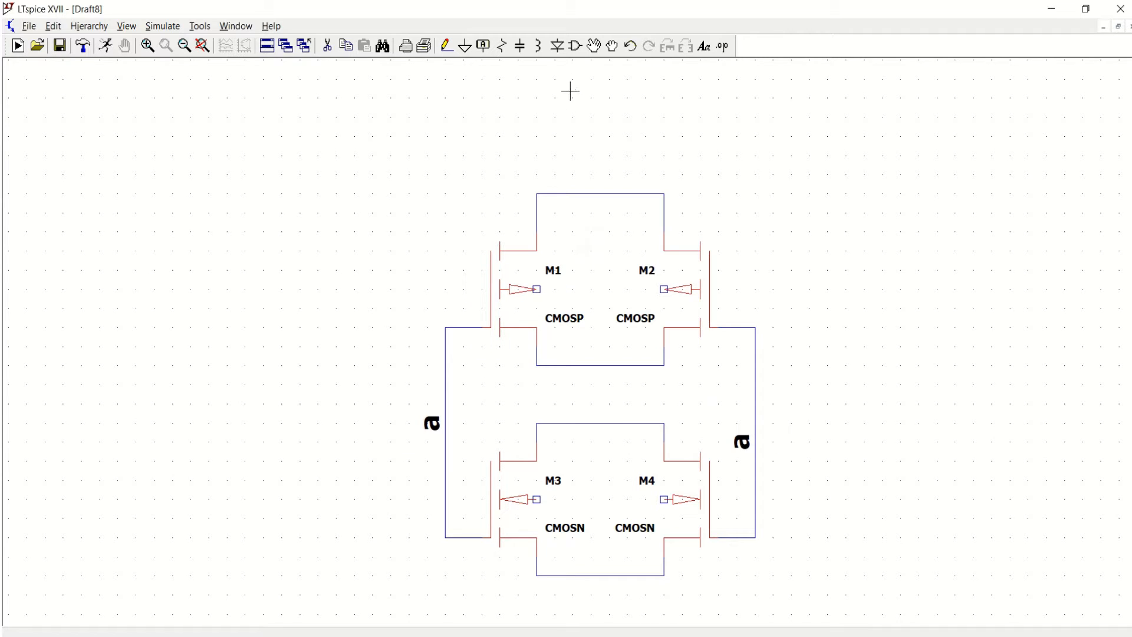
Step: Place two voltage sources to the left of the transistors, one level with M1 and one level with M3
click(575, 47)
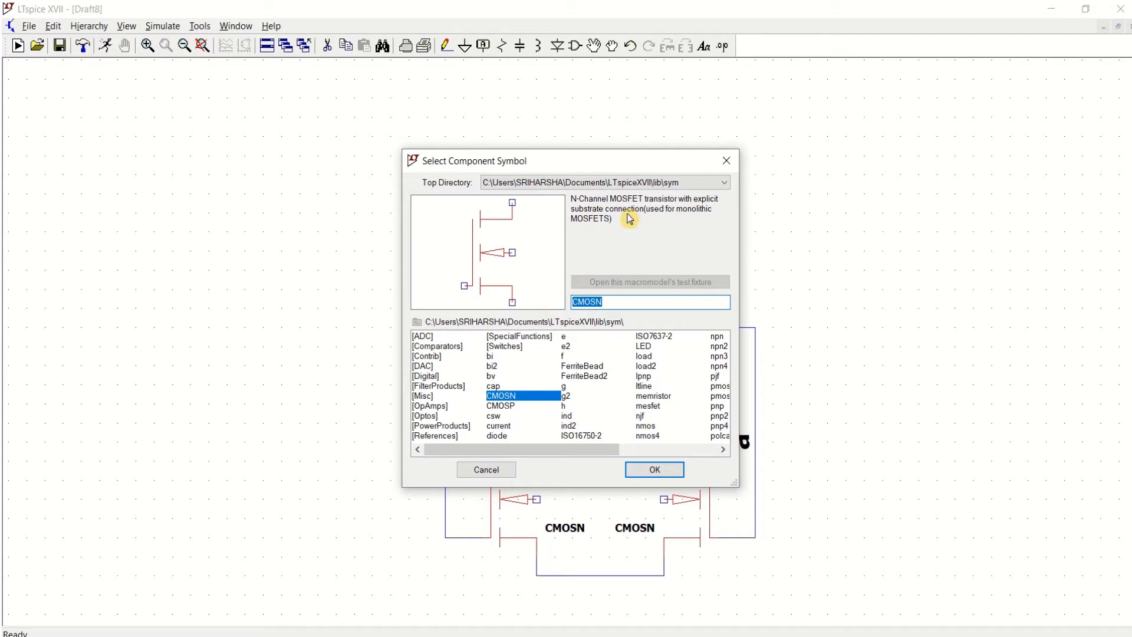
text(vo)
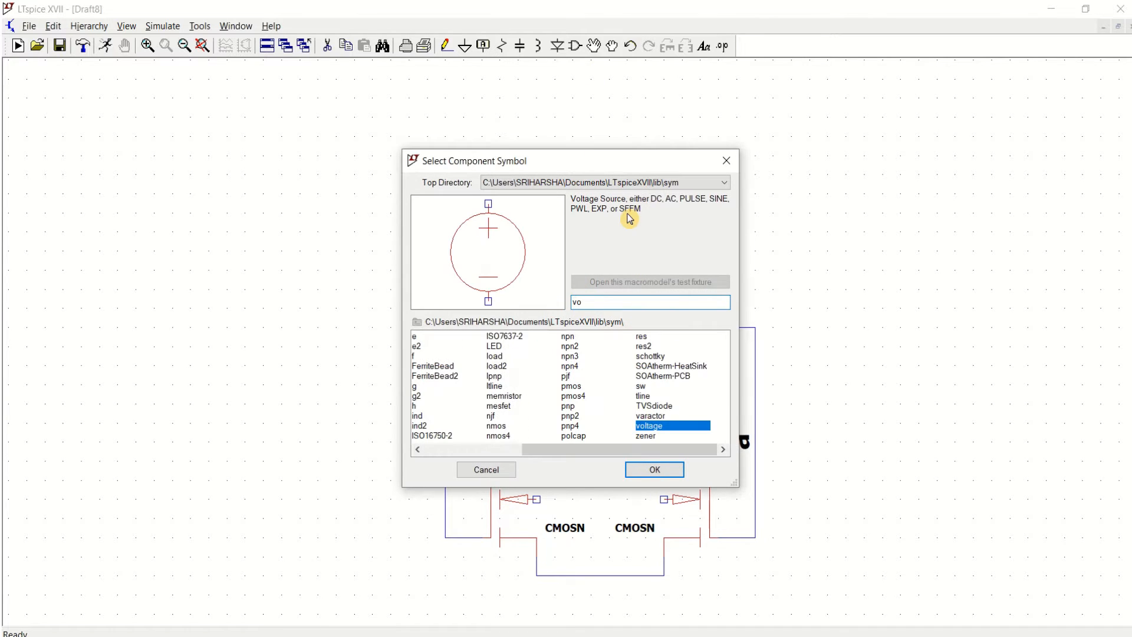
text(ly)
click(655, 469)
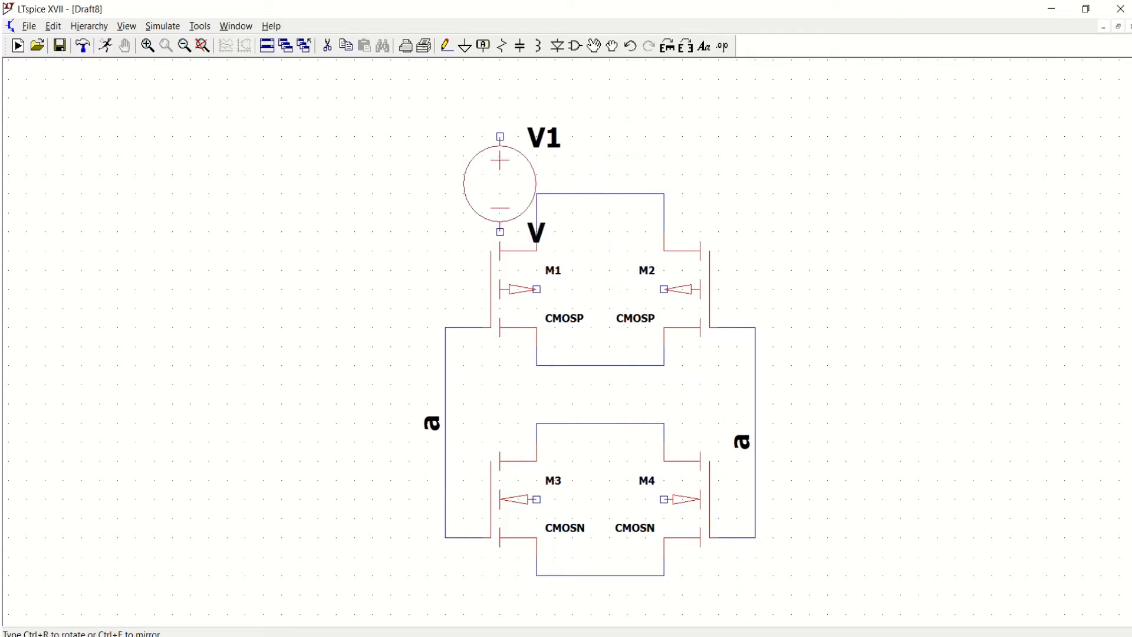
click(299, 222)
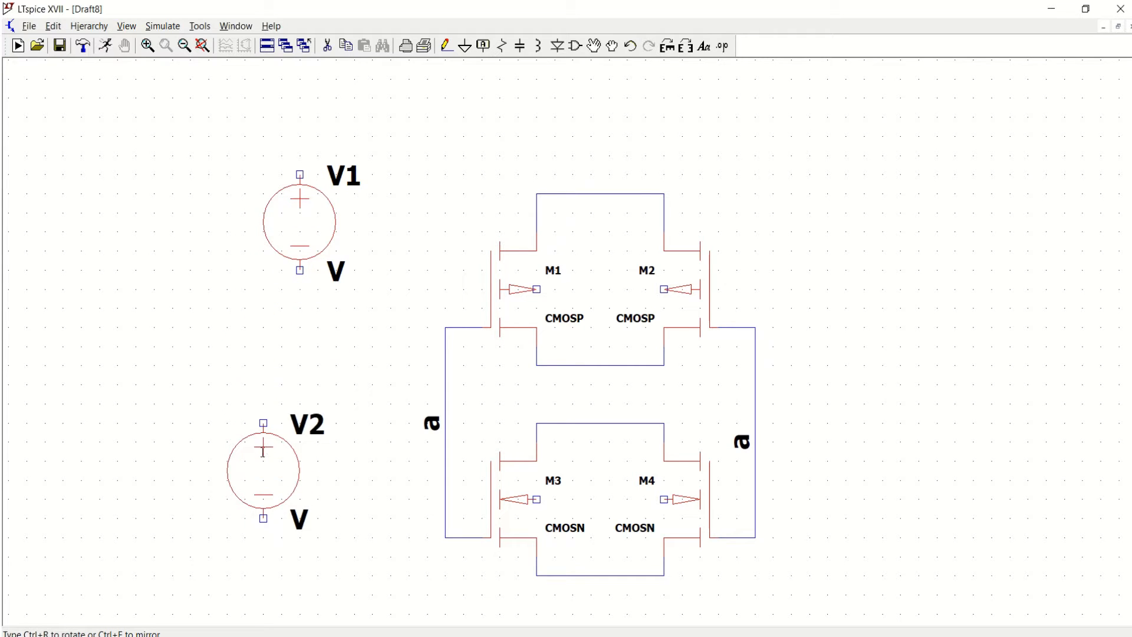
click(263, 451)
key(Escape)
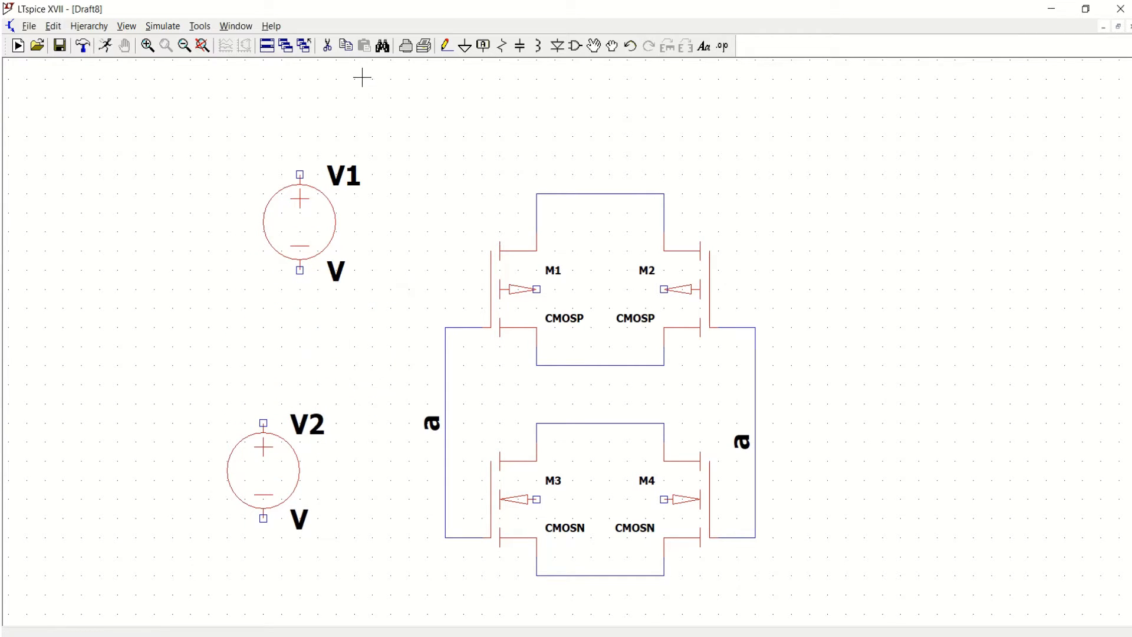
Step: Place ground symbols just below V1, below V2 and below the lower wire joining M3 and M4
click(464, 47)
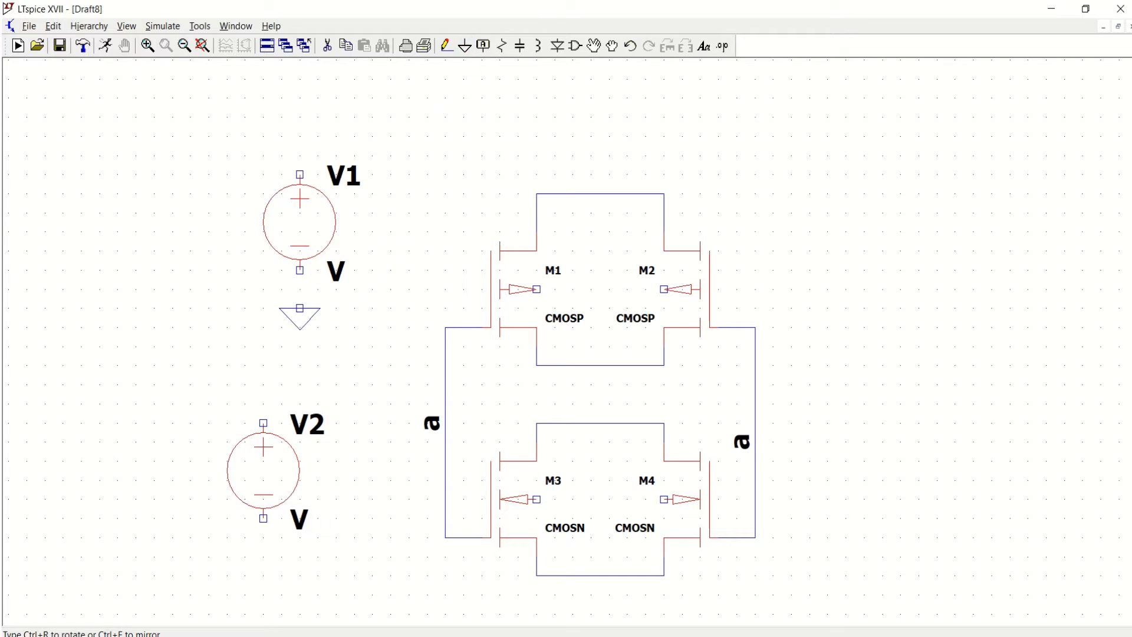
click(299, 289)
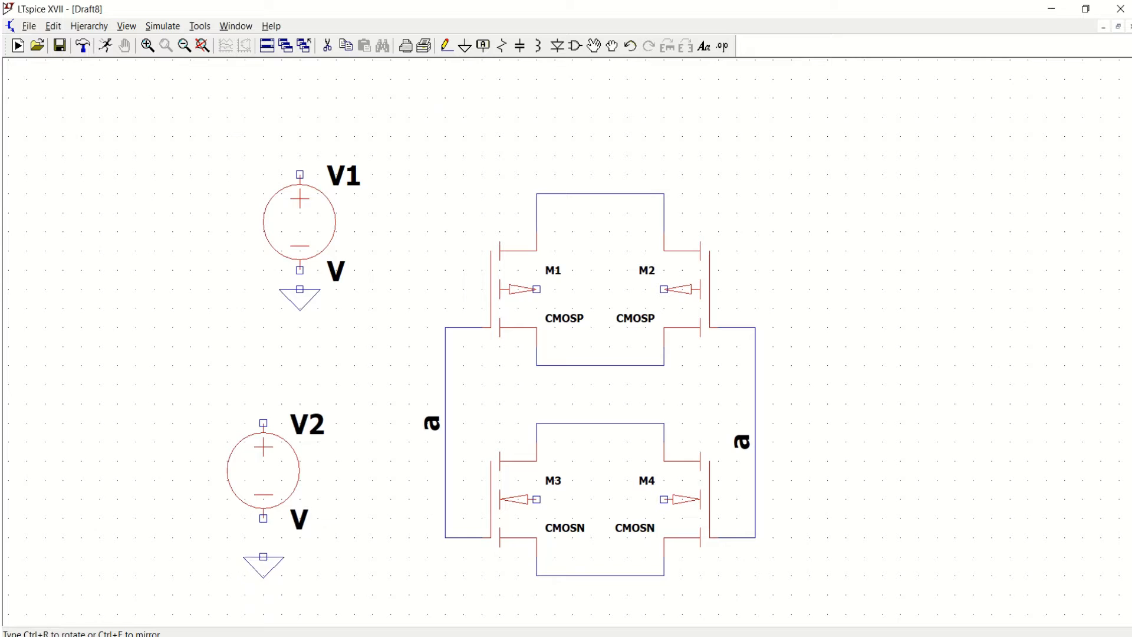
click(263, 538)
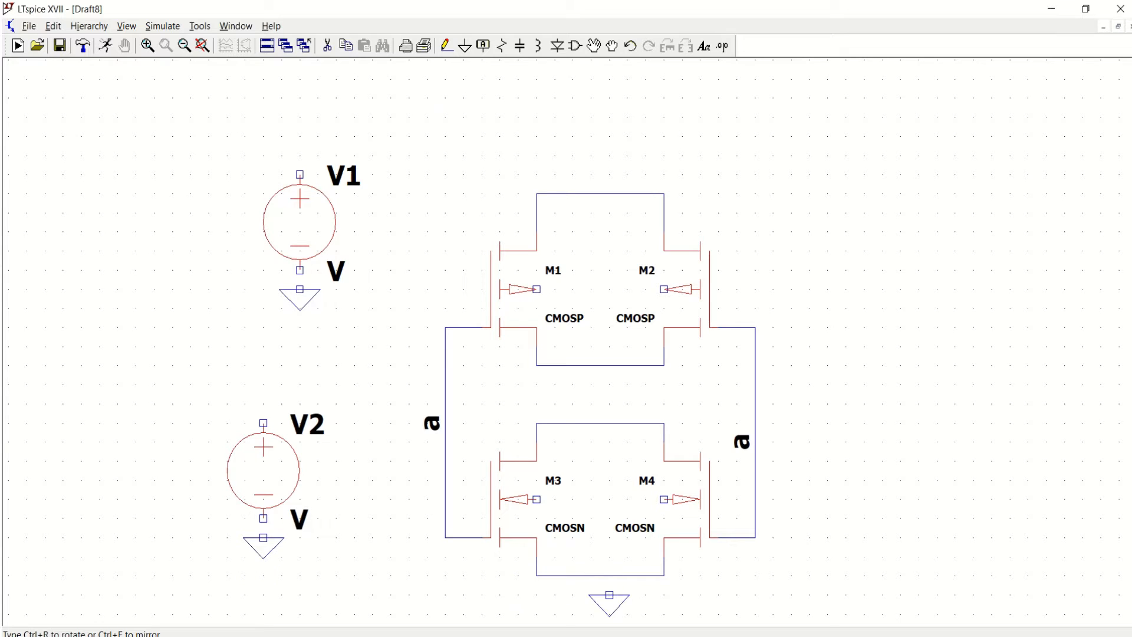
click(609, 595)
right_click(765, 518)
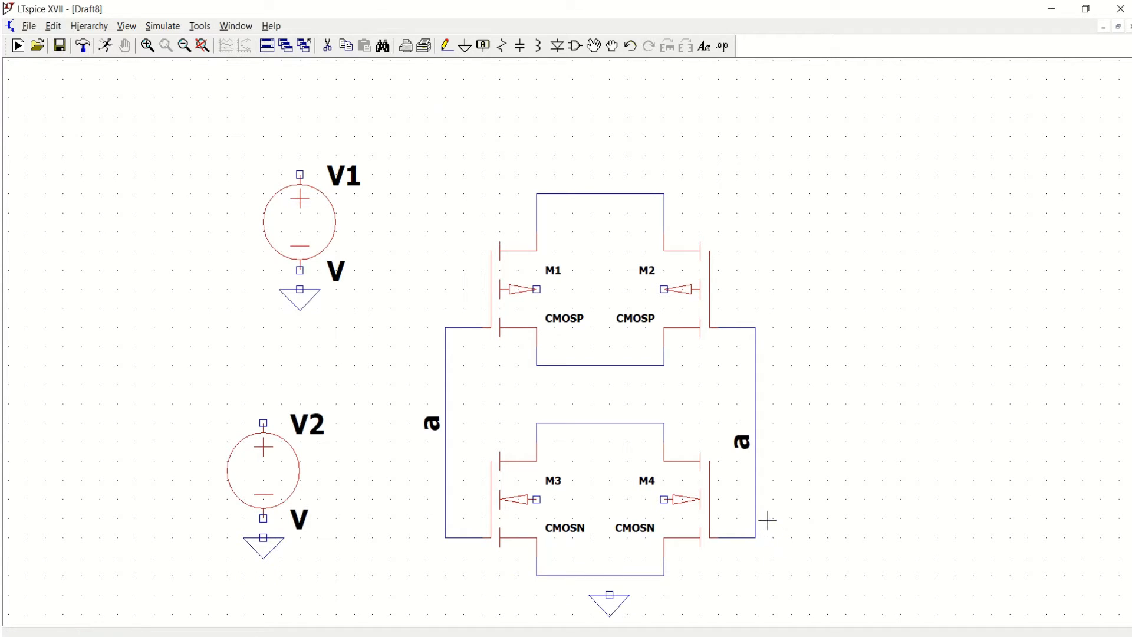
Step: Wire the positive terminal of V1 to the upper wire joining M1 and M2
click(447, 47)
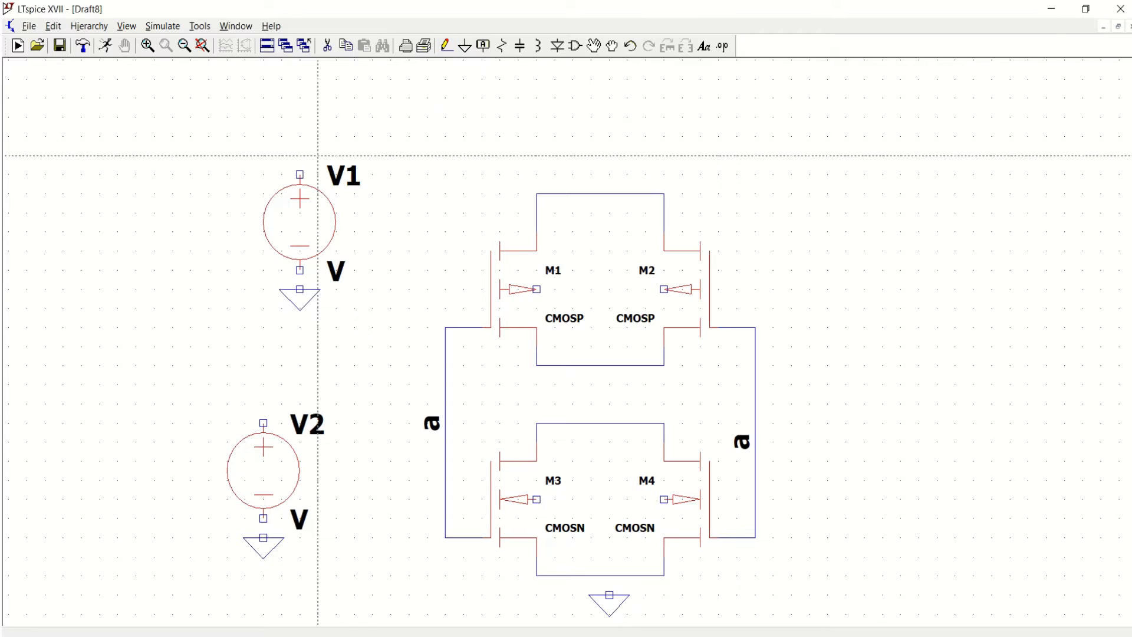
click(300, 174)
click(282, 136)
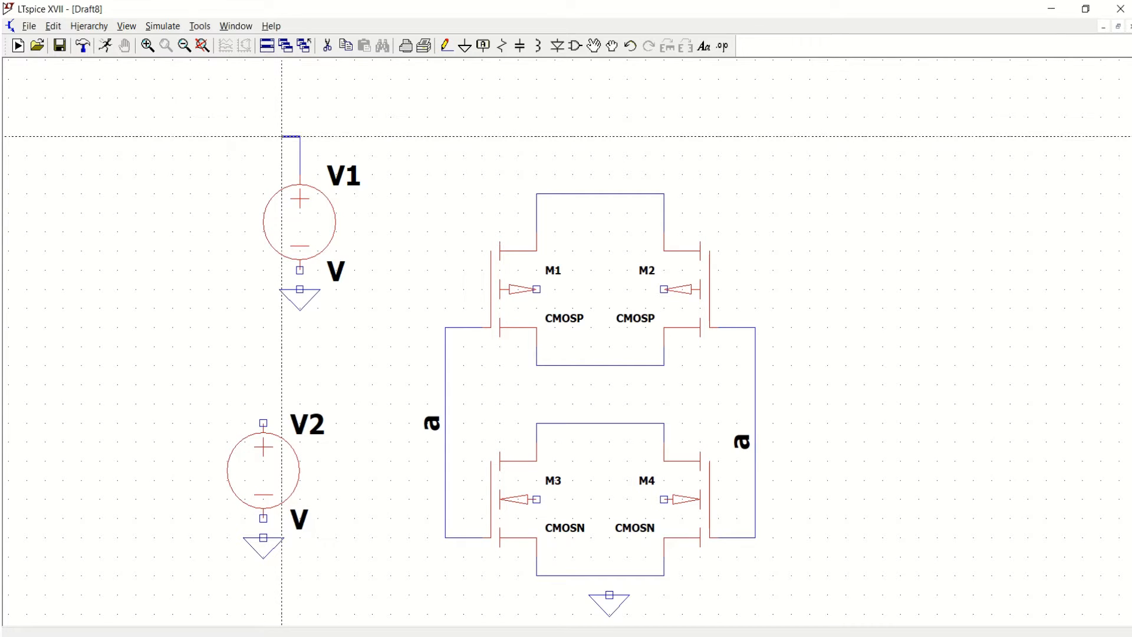
click(609, 136)
click(609, 193)
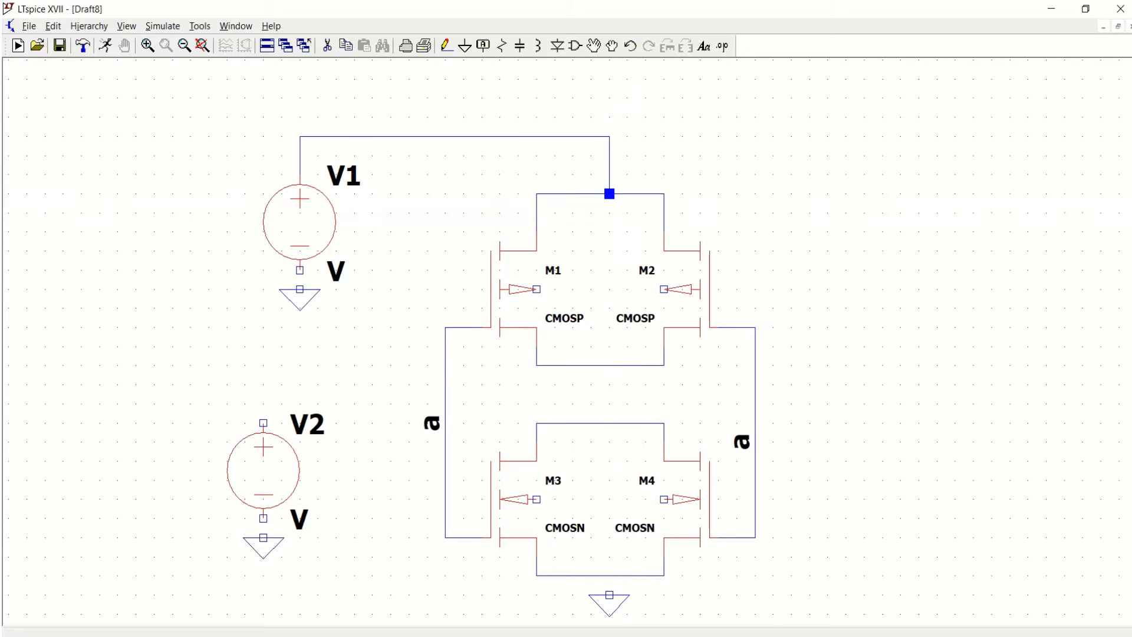
Step: Wire the three ground symbols to the lower M3–M4 connection and to the negative terminals of V2 and V1
scroll(627, 433, down, 3)
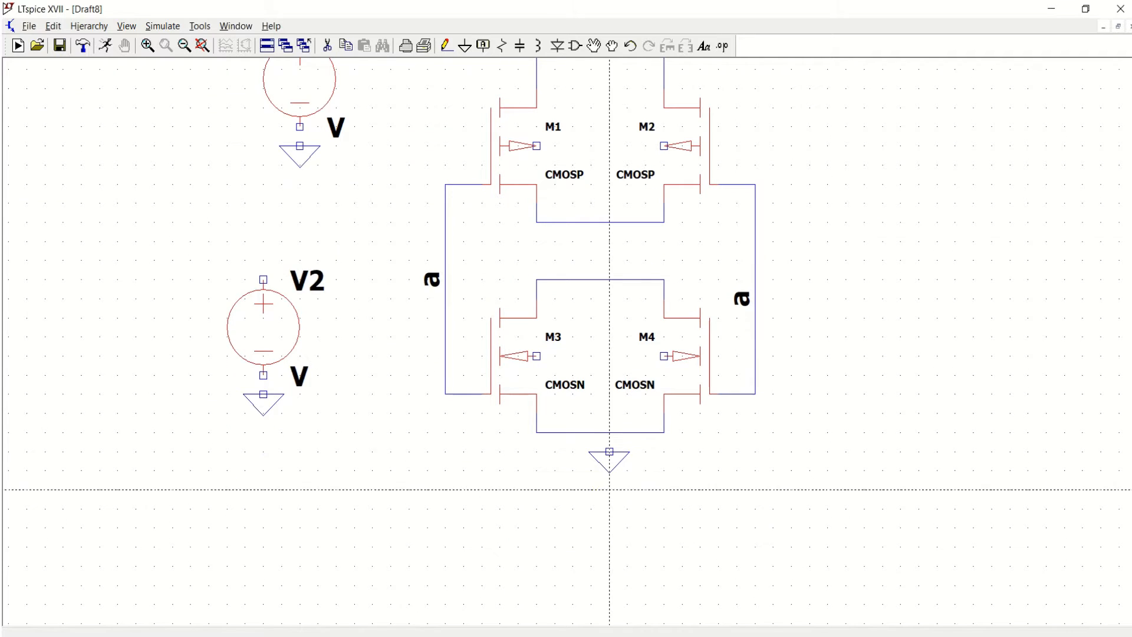
click(610, 452)
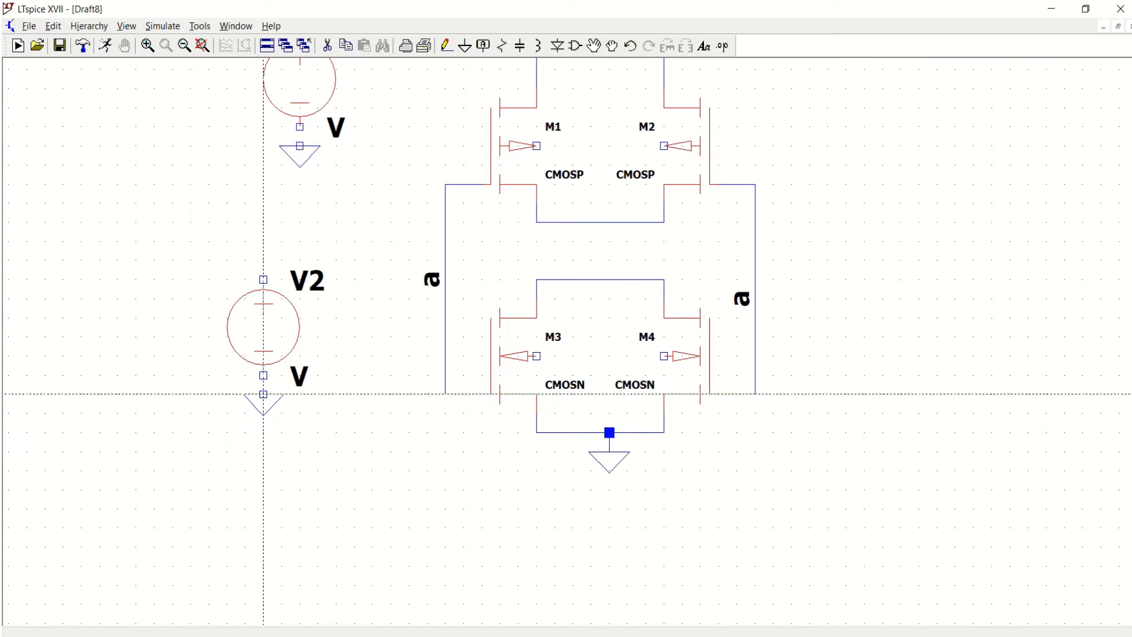
click(263, 394)
click(264, 375)
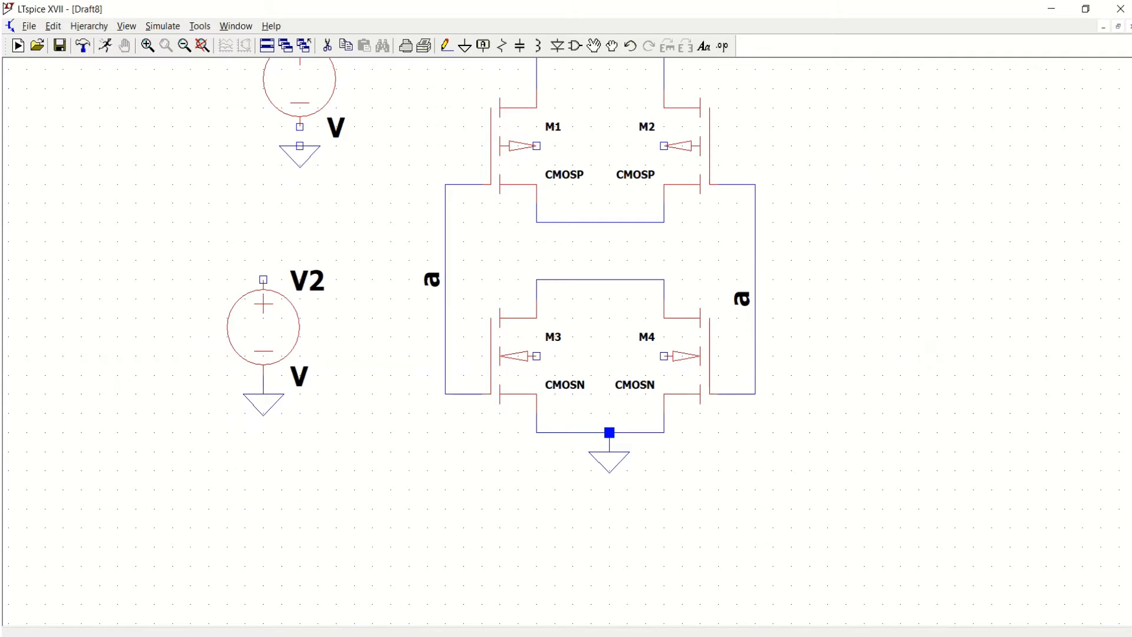
click(300, 126)
click(300, 146)
key(Escape)
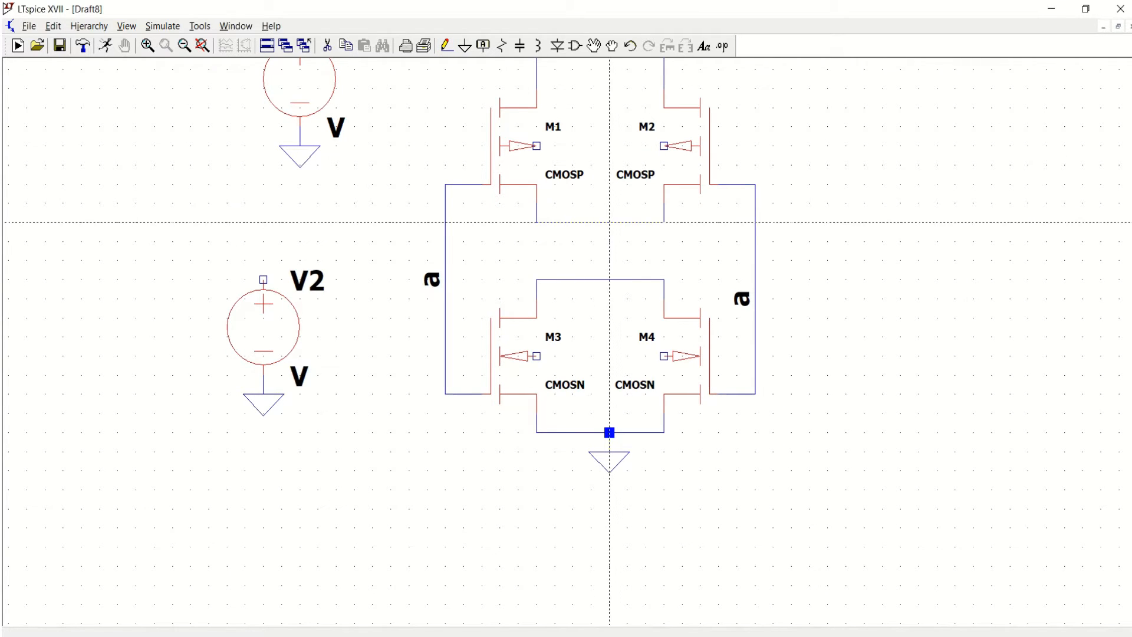
Step: Wire the lower M1–M2 connection to the upper M3–M4 connection and draw an output wire from between them, past M2 and M4
click(610, 222)
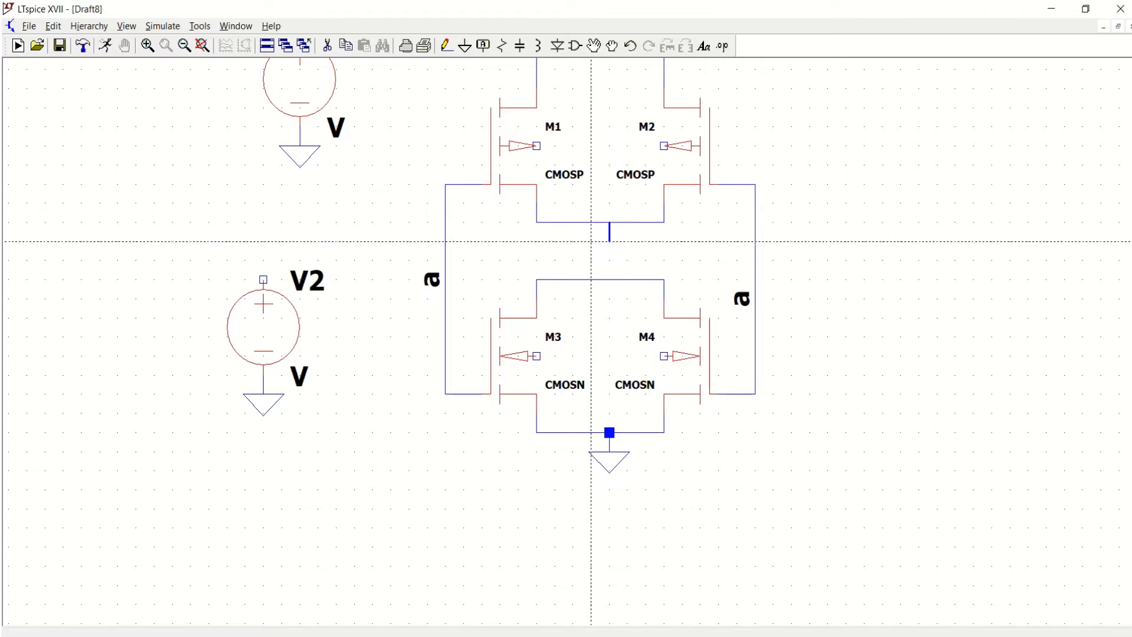
click(609, 280)
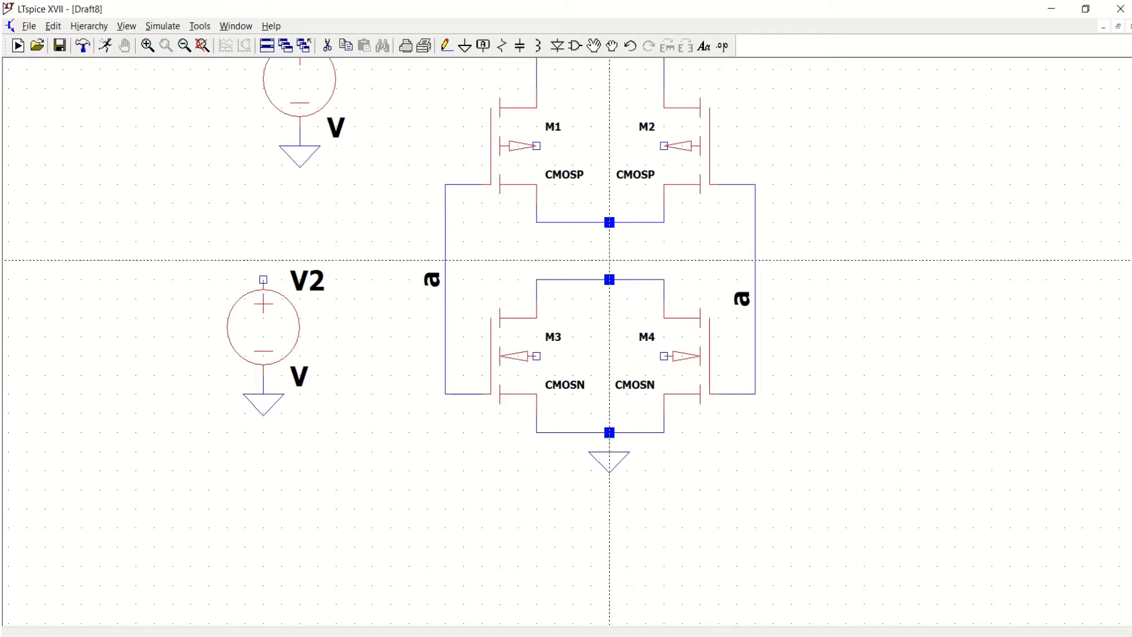
click(610, 241)
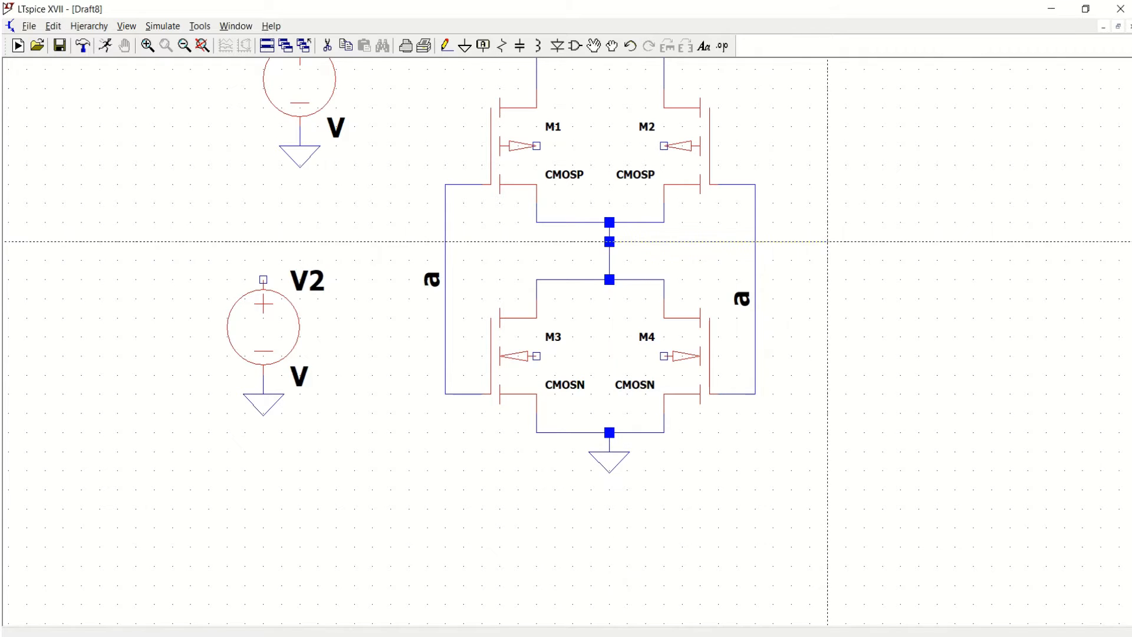
key(Escape)
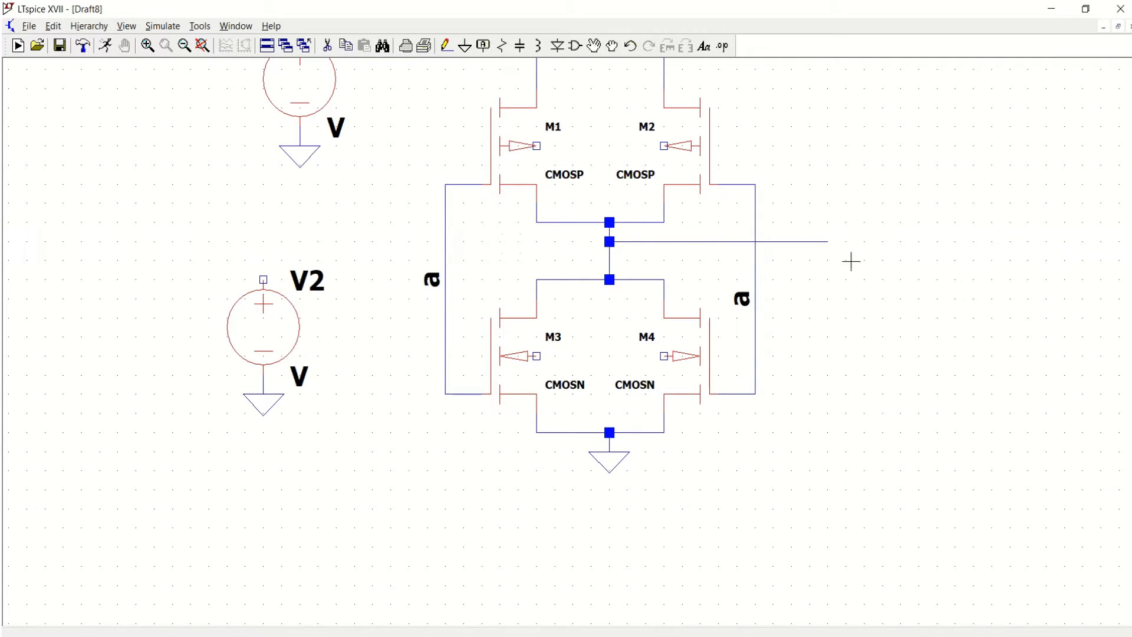
Step: Place an output port named y just beyond the free end of the output wire and wire the two together
click(484, 47)
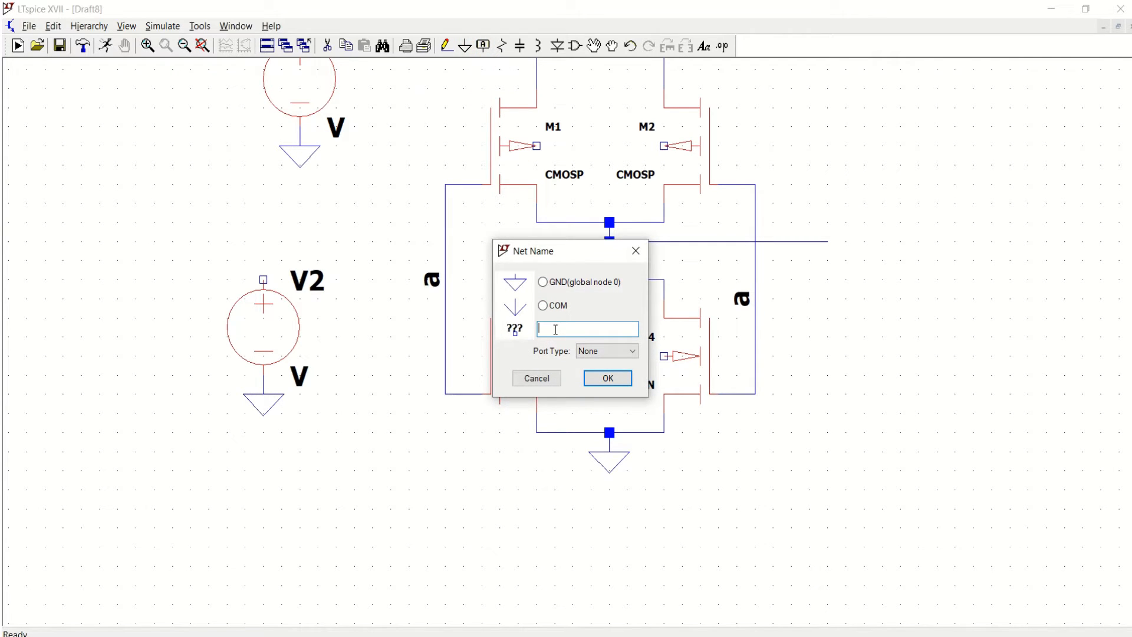
text(y)
click(619, 353)
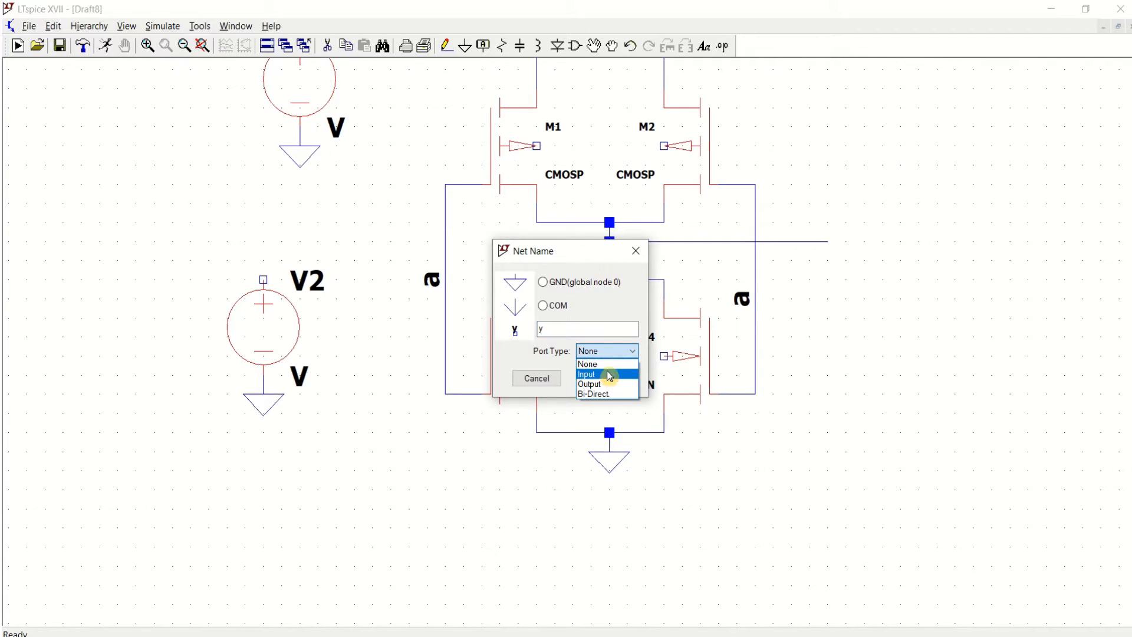
click(599, 383)
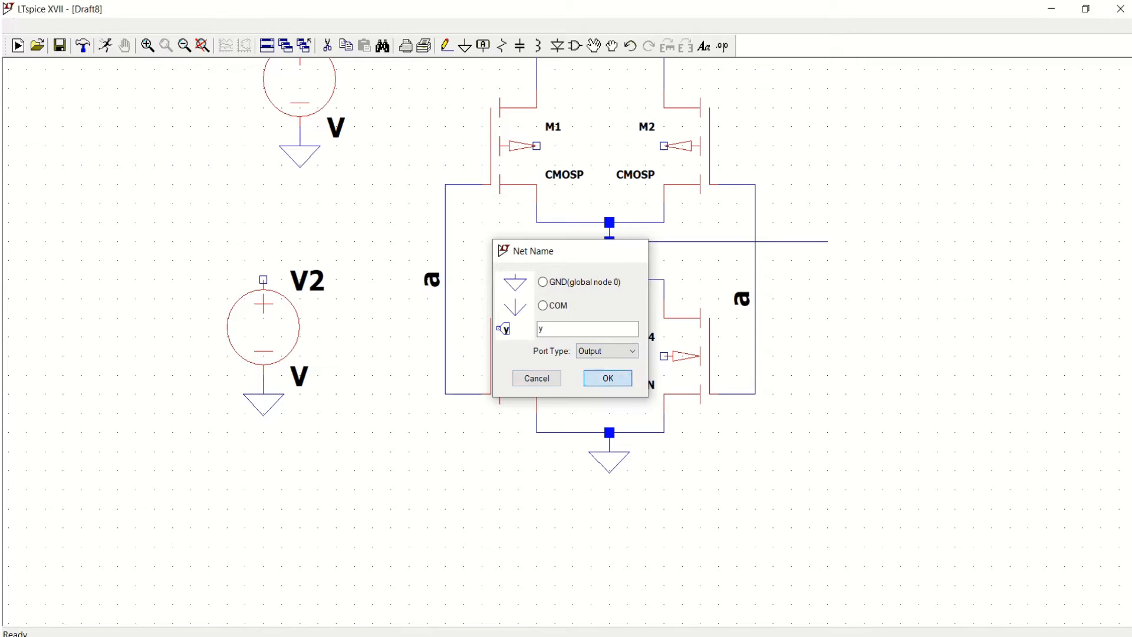
click(608, 378)
click(846, 241)
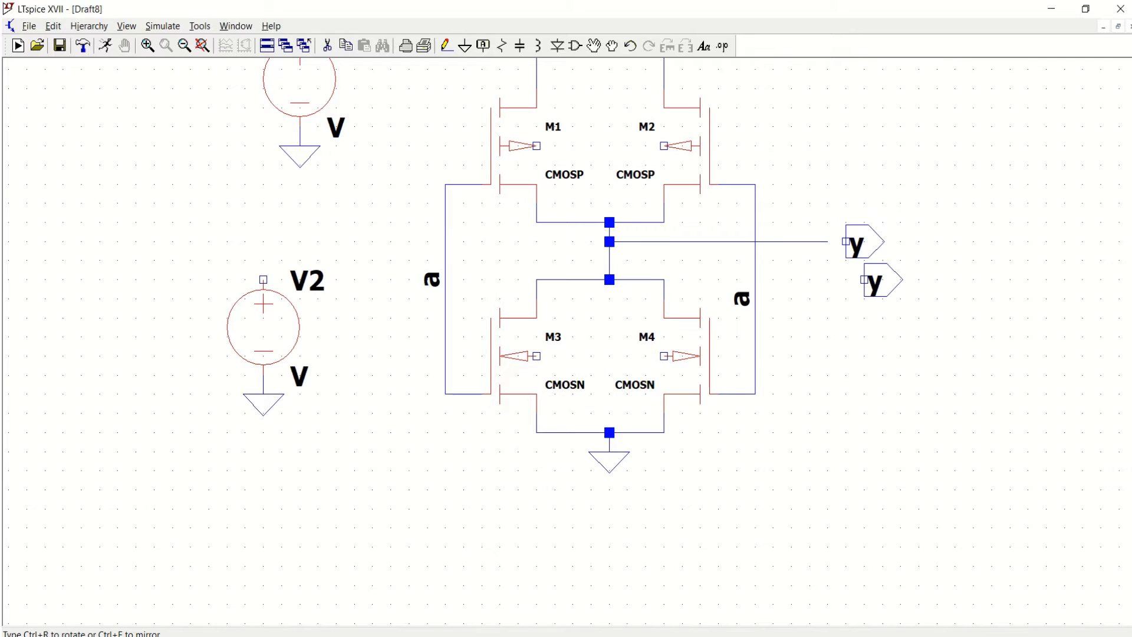
key(Escape)
click(447, 47)
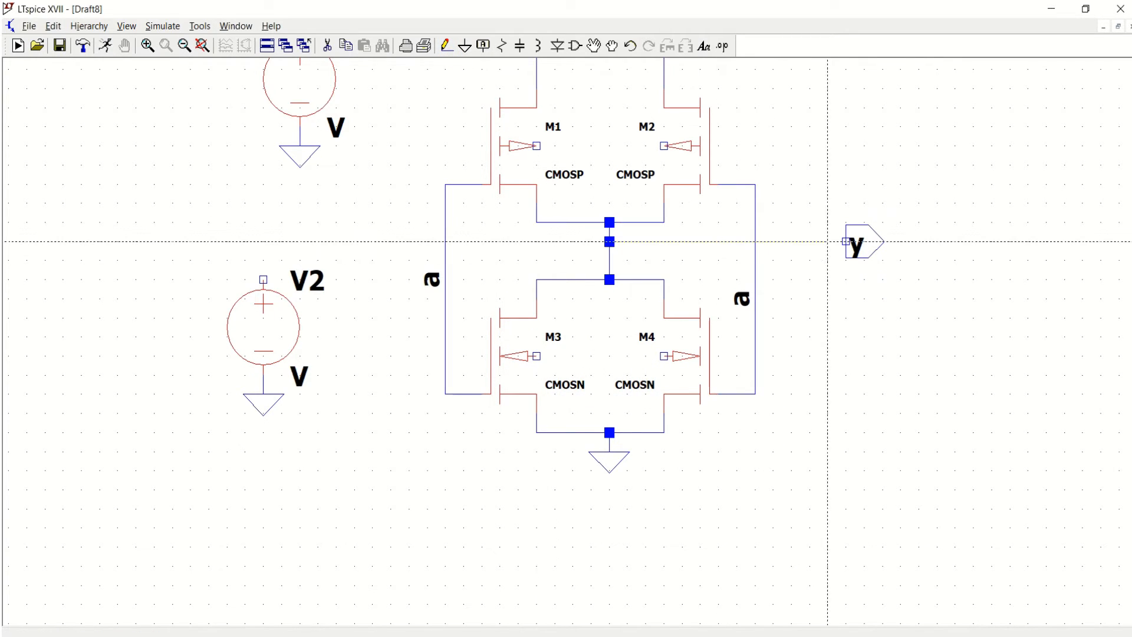
click(846, 241)
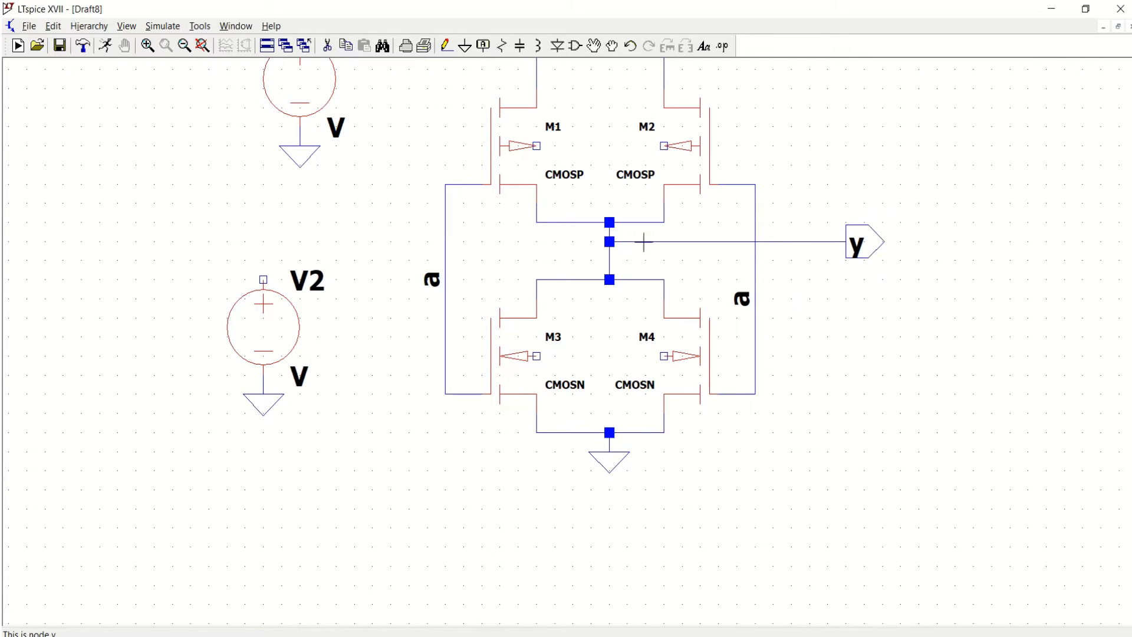
Step: Set the DC value of voltage source V1 to 1.2 V
click(200, 45)
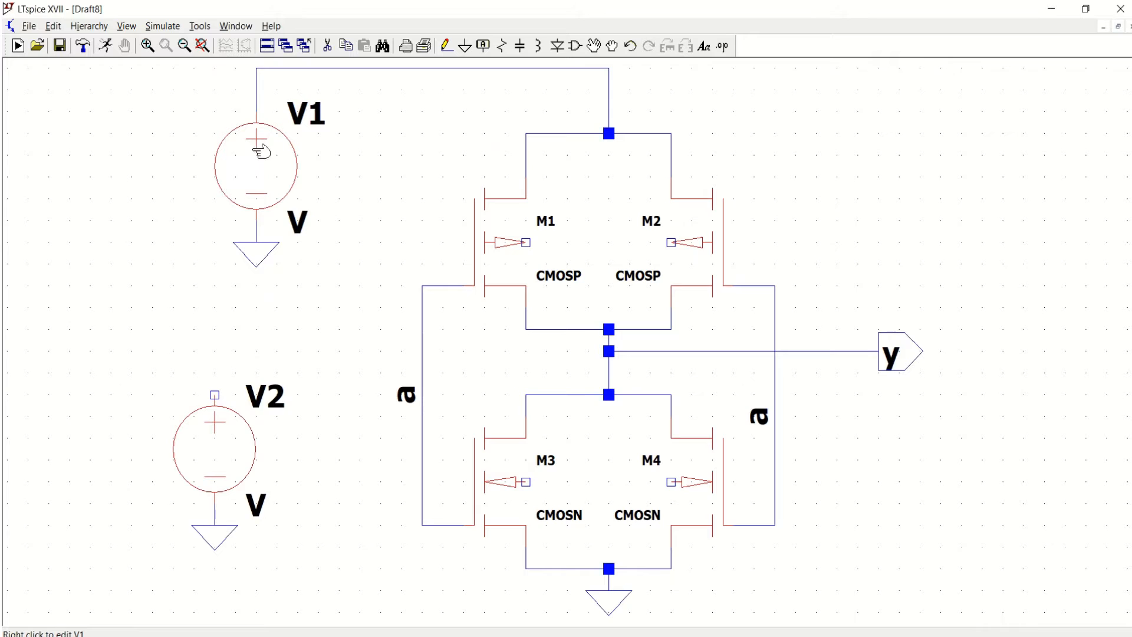
right_click(278, 185)
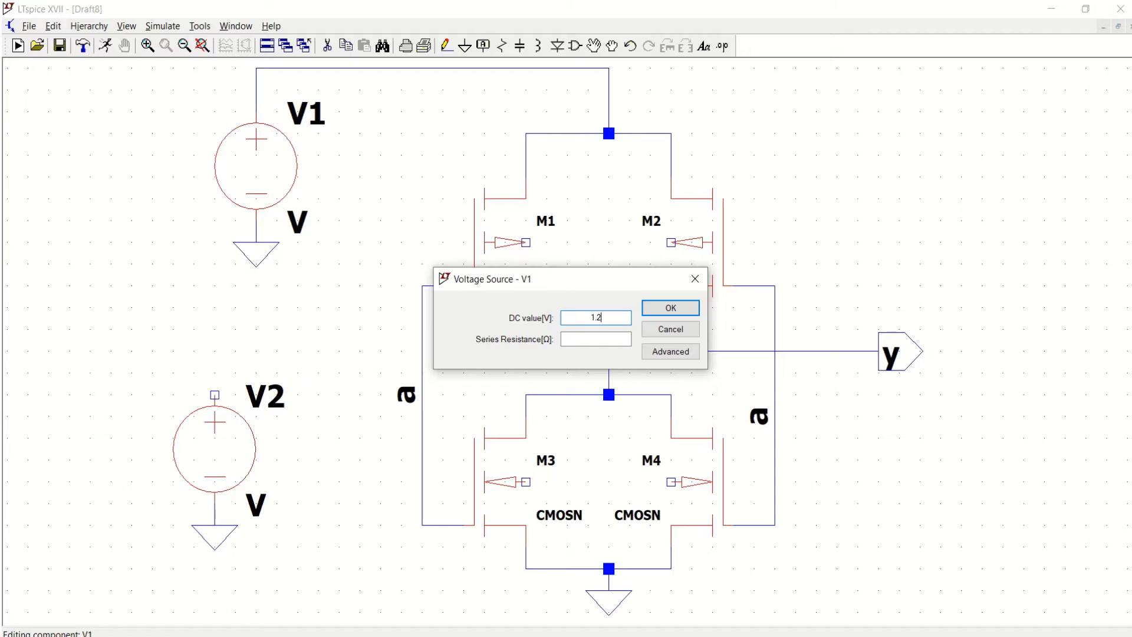
text(1.2)
click(675, 310)
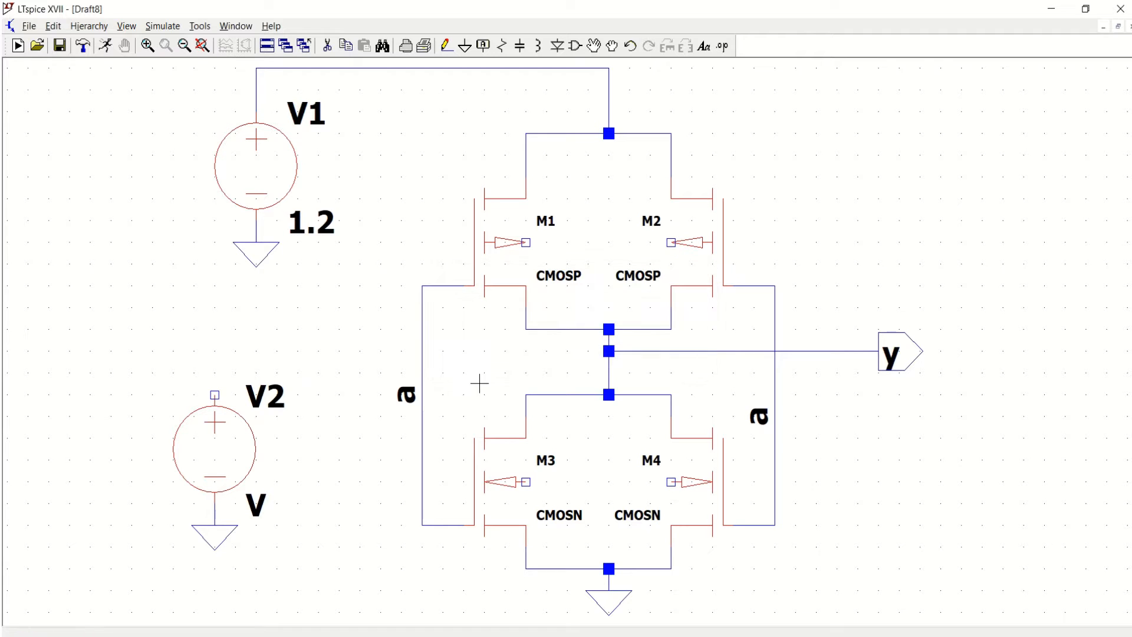
Step: Place a net label a, without a port type, on the positive terminal of V2
click(447, 45)
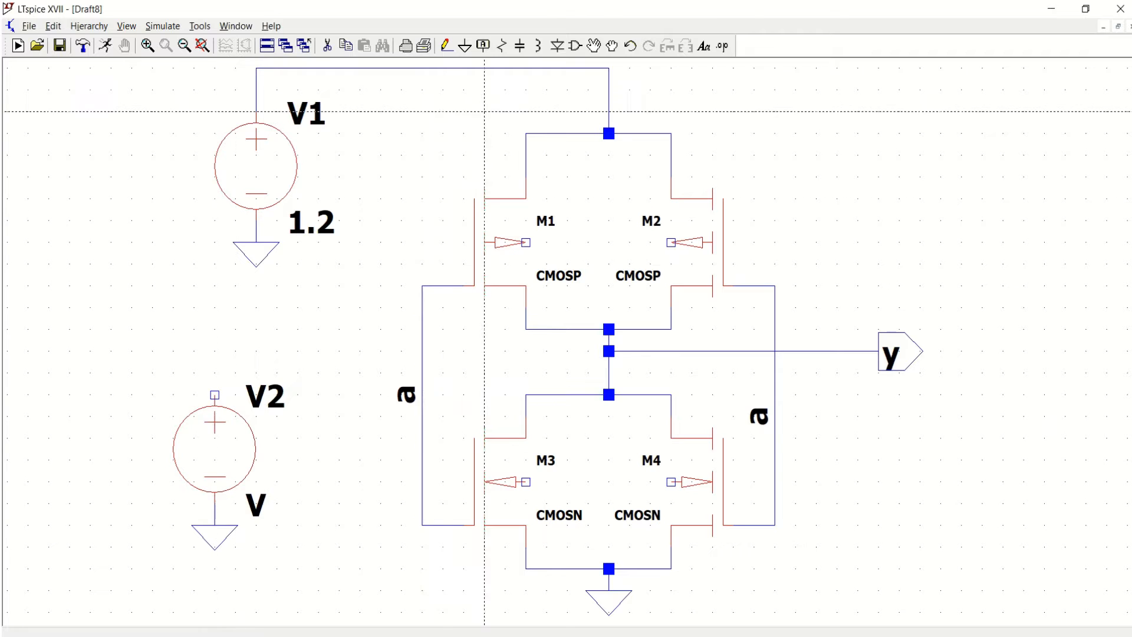
click(483, 46)
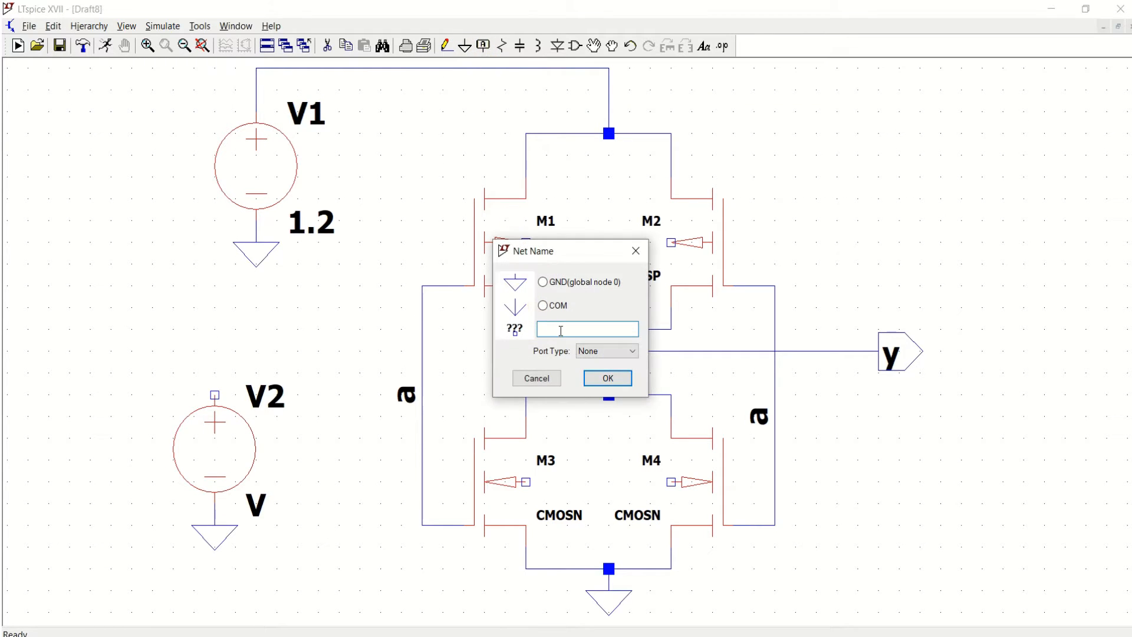
text(a)
click(609, 379)
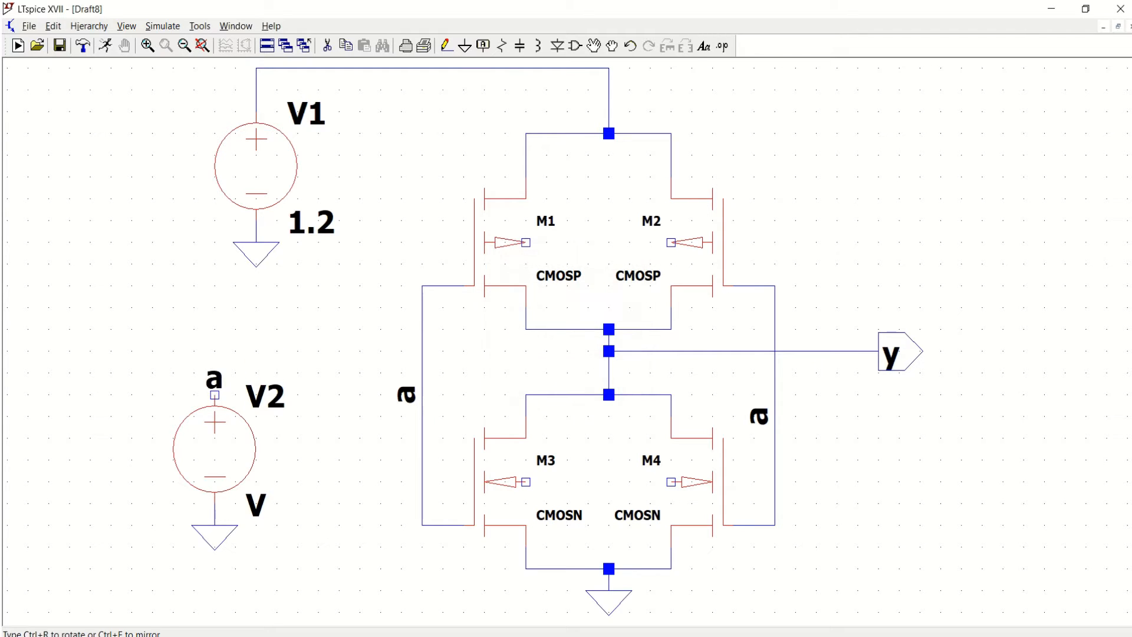
click(215, 390)
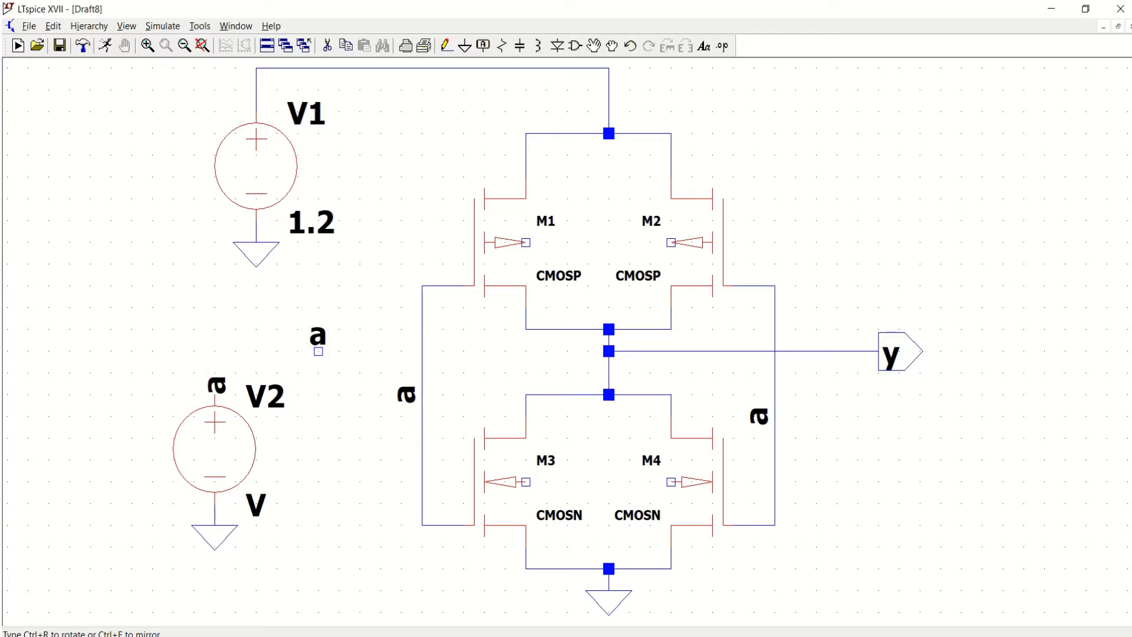
key(Escape)
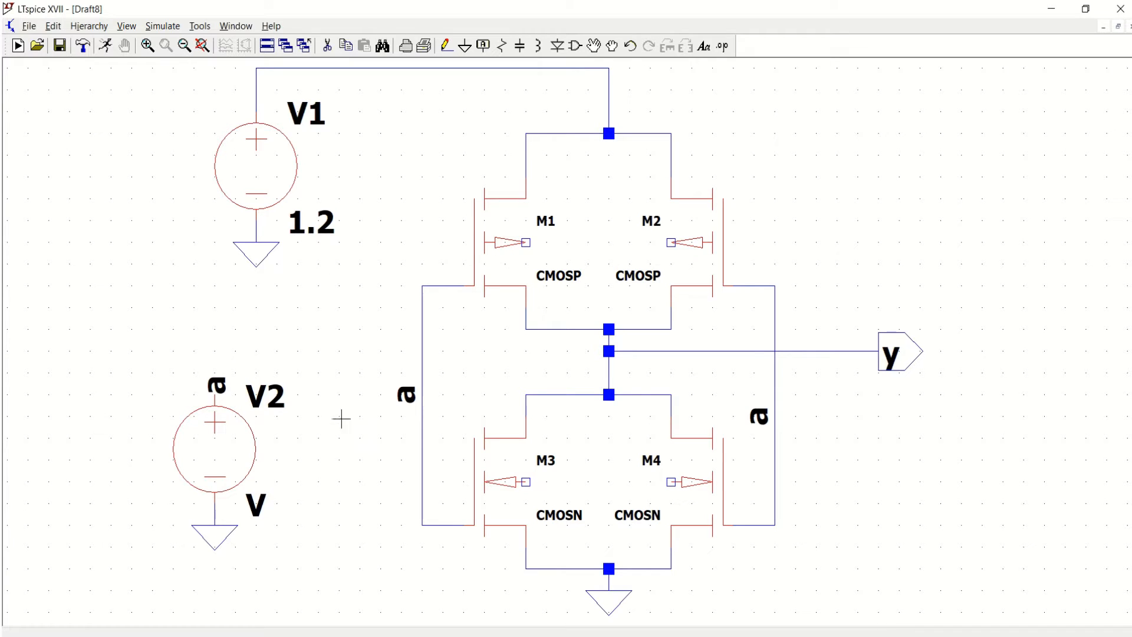
Step: Make V2 a PULSE source with an initial voltage of 0, an on voltage of 1.2 and a delay of 0
right_click(225, 453)
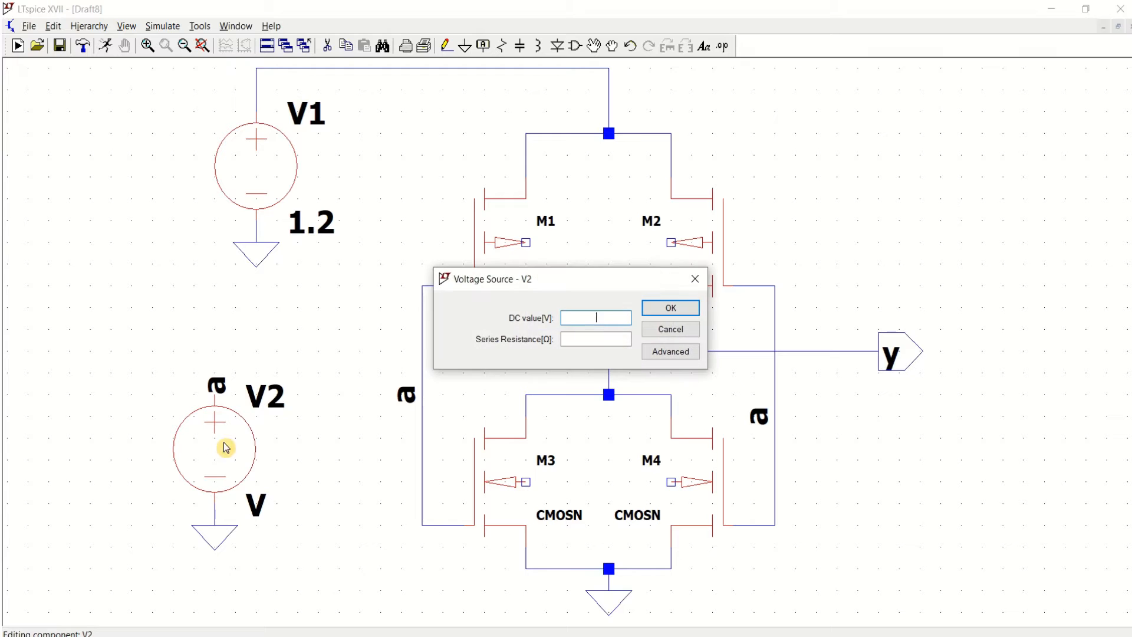
click(673, 356)
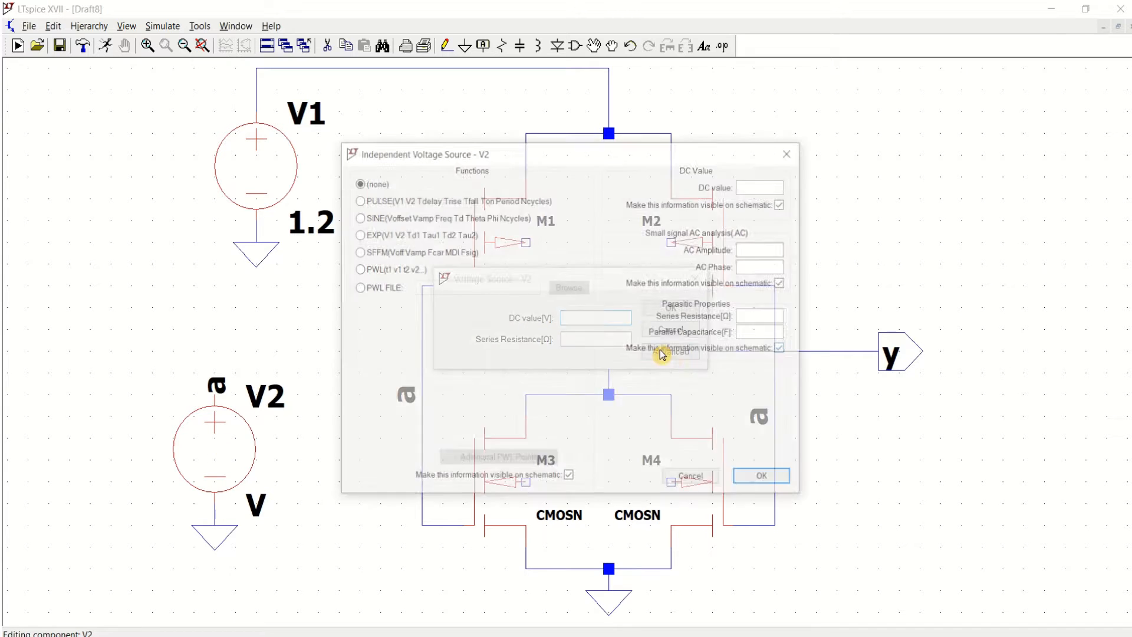
click(386, 200)
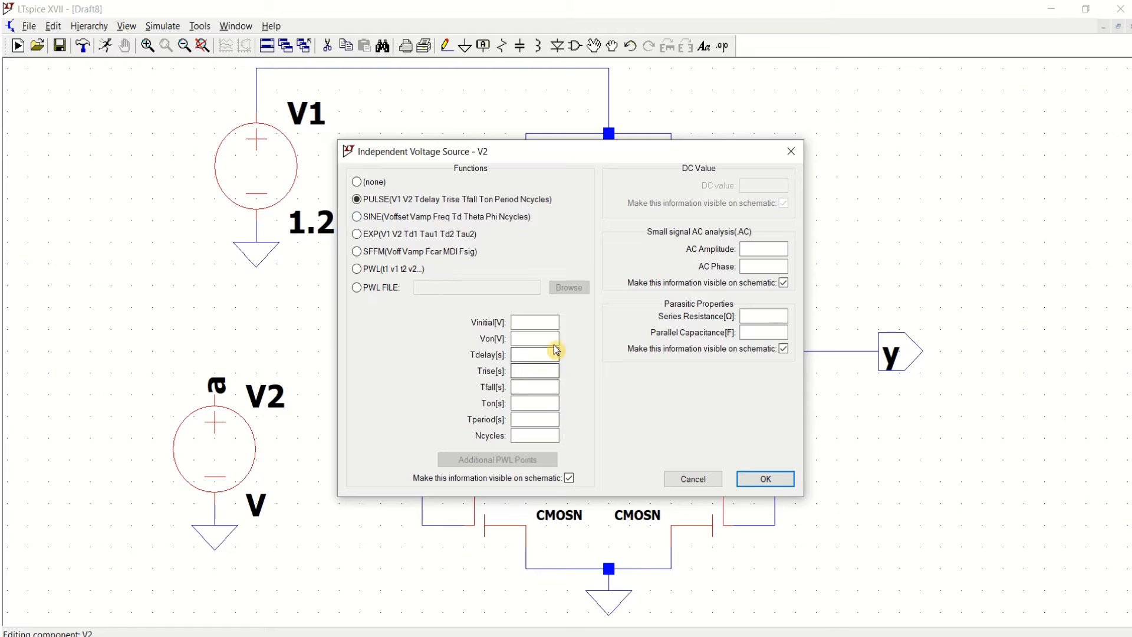
click(550, 323)
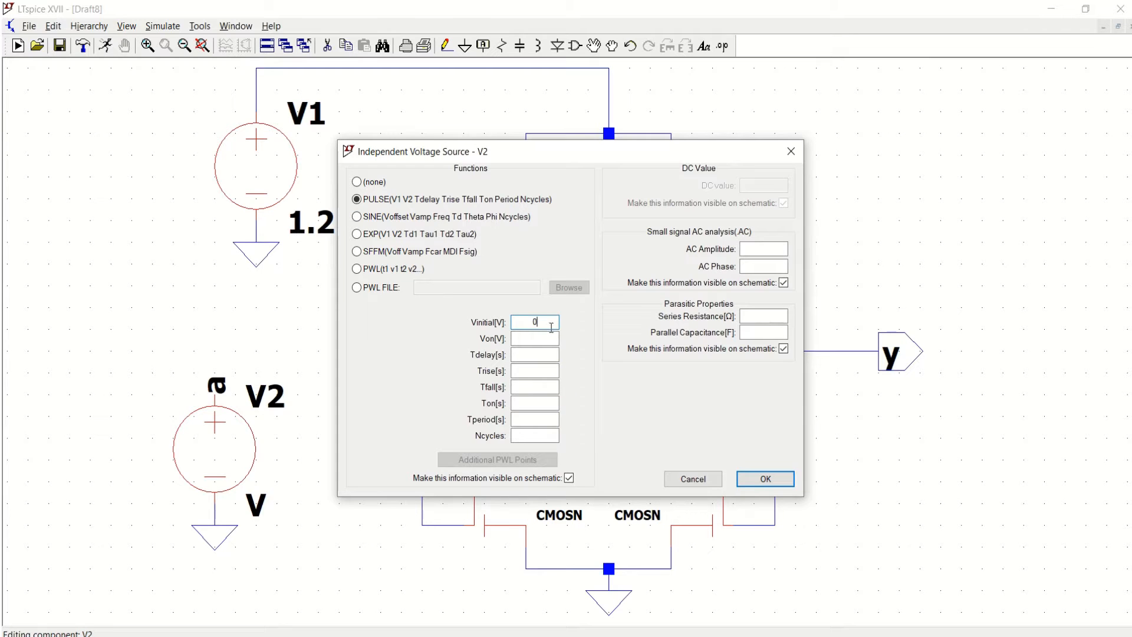
click(537, 339)
click(542, 353)
text(0)
Step: Set V2's rise and fall times to 500p, on time to 10n and period to 20n, and shift its PULSE text left across the ground symbol
click(557, 372)
text(500p)
drag(548, 371, 519, 373)
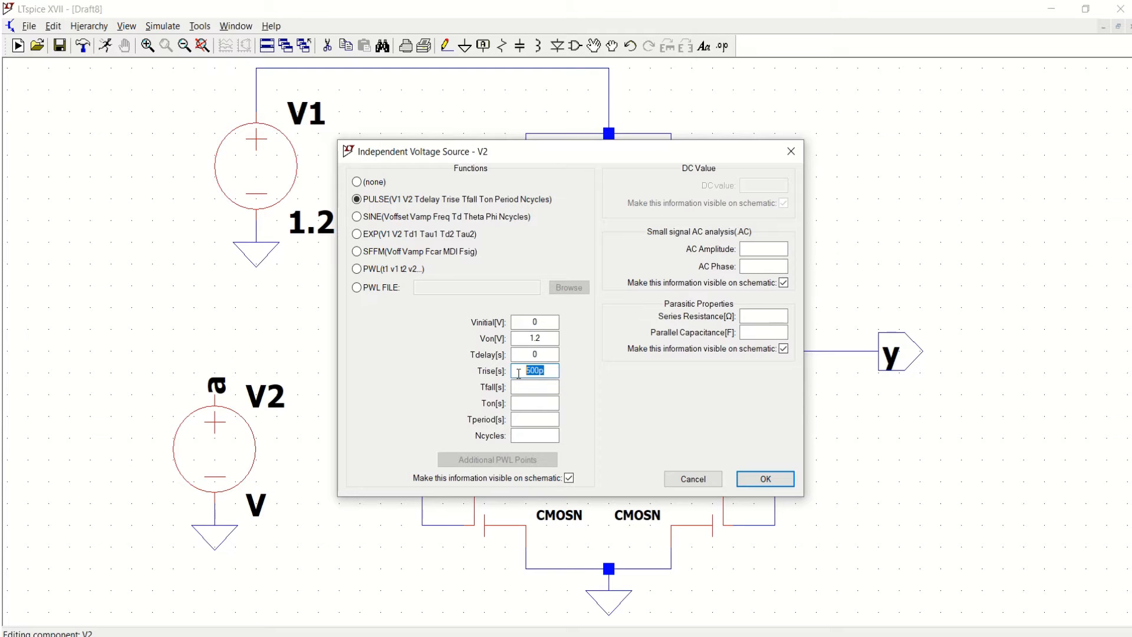
click(536, 387)
click(536, 404)
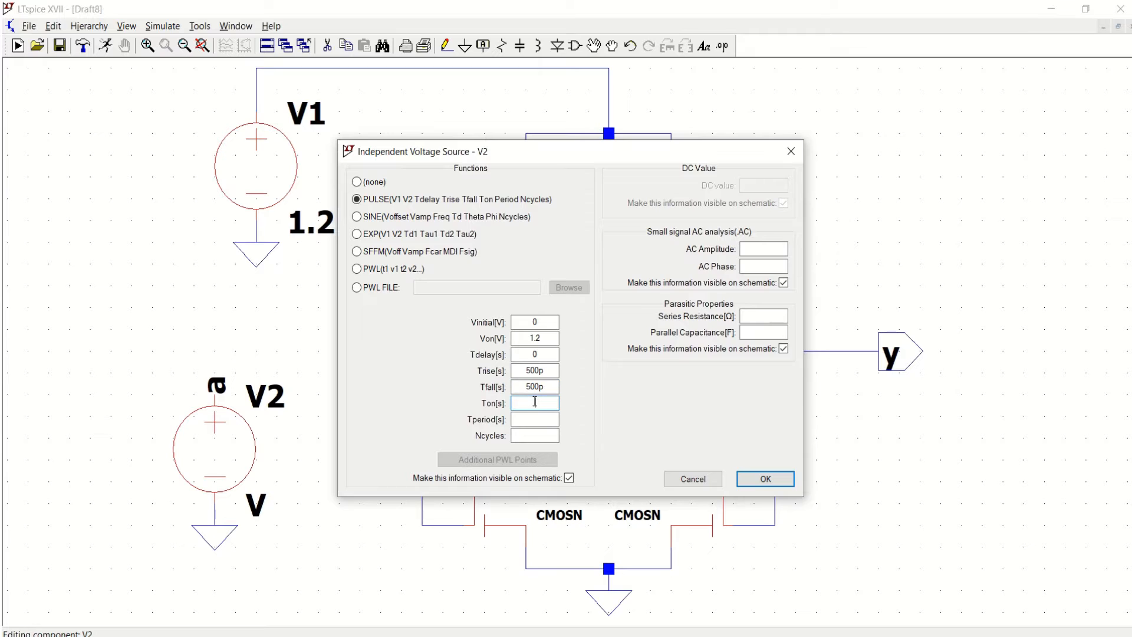
text(10n)
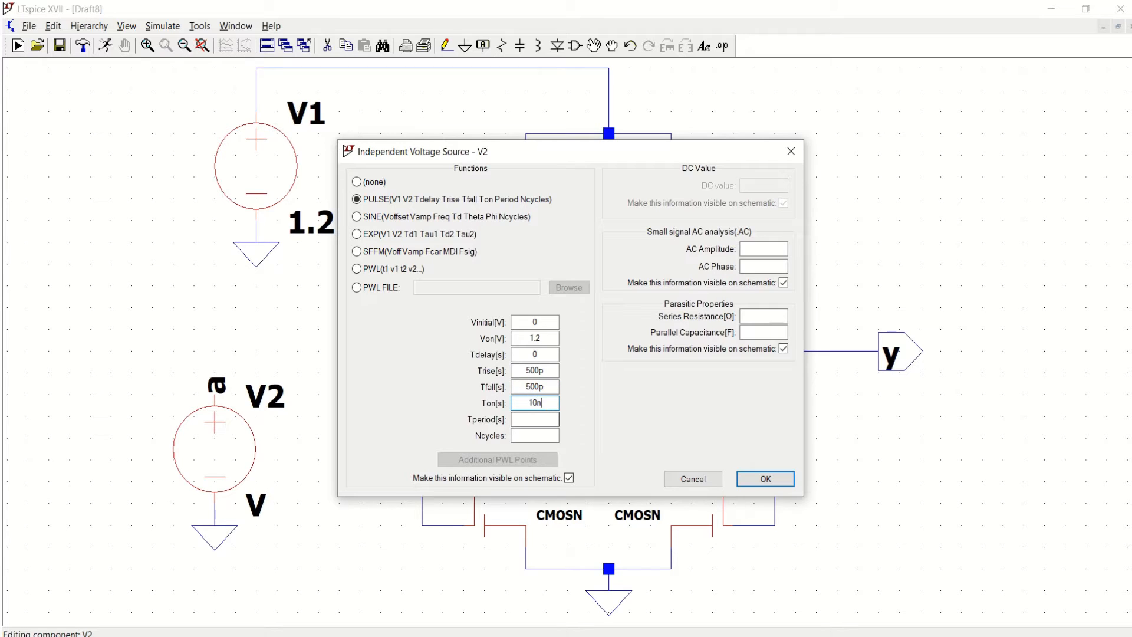
click(541, 421)
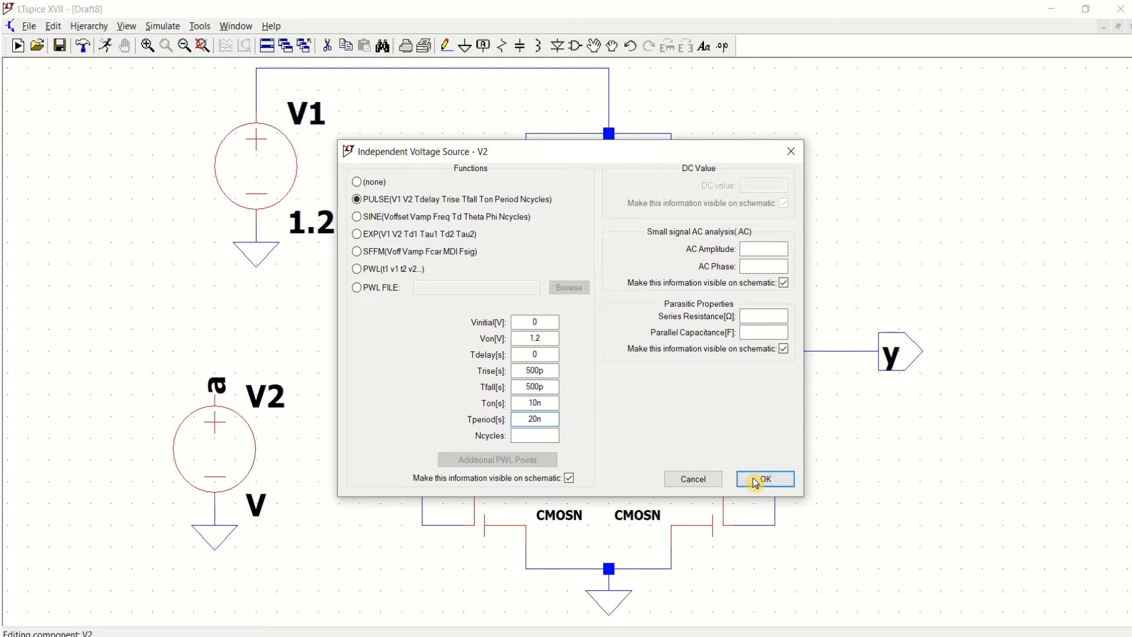
click(769, 485)
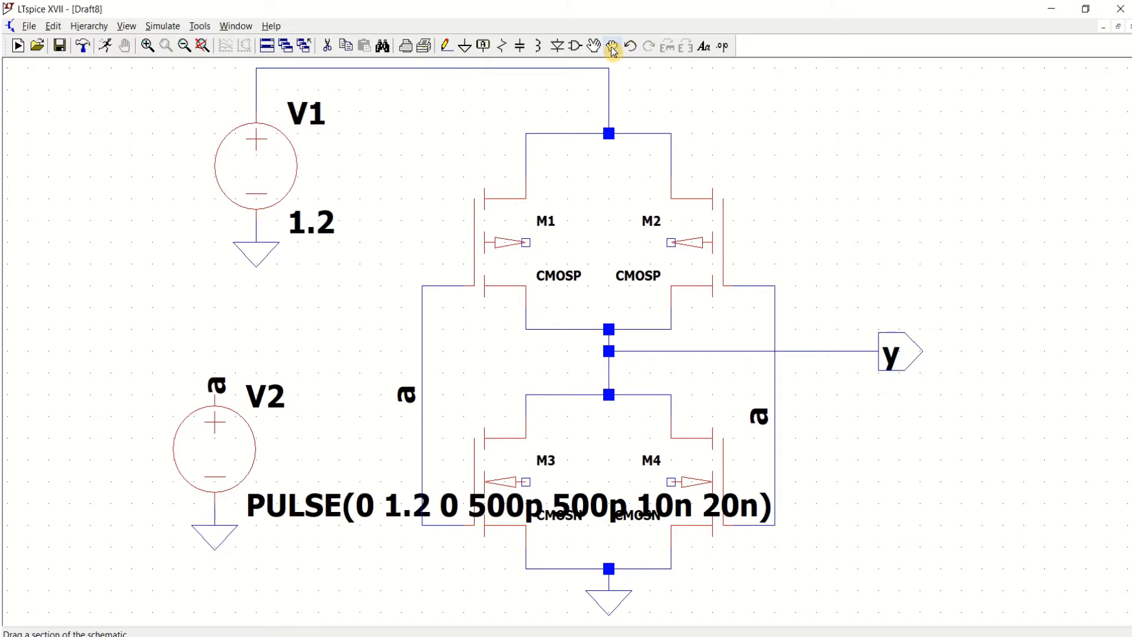
drag(377, 517, 112, 523)
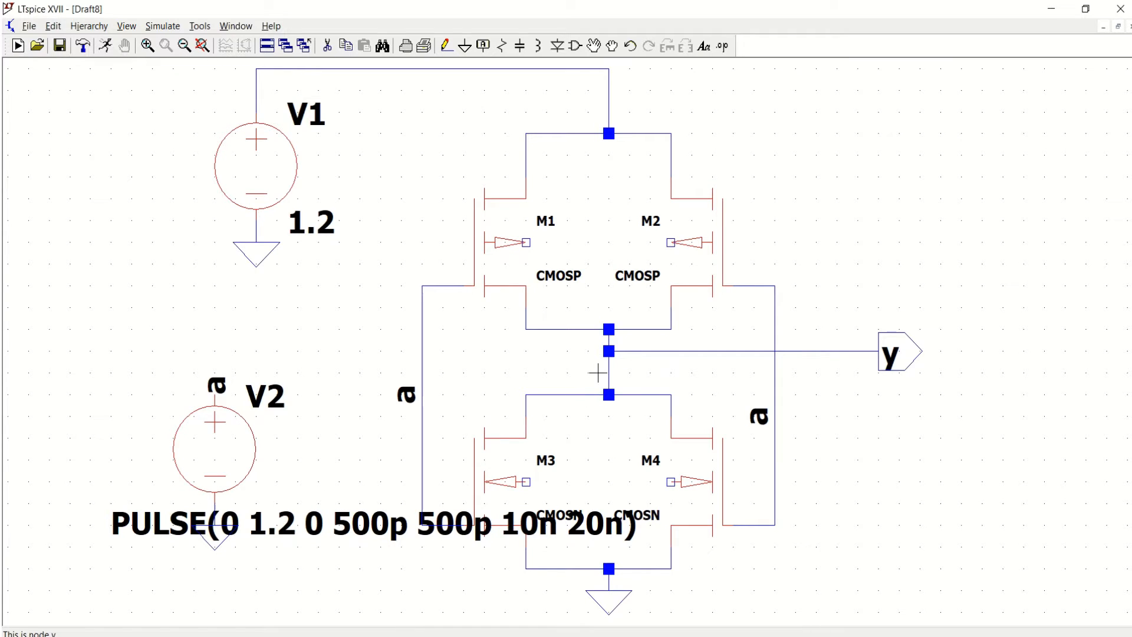
Step: Start a DC sweep simulation command with V2 as the first source and a linear sweep type
right_click(971, 304)
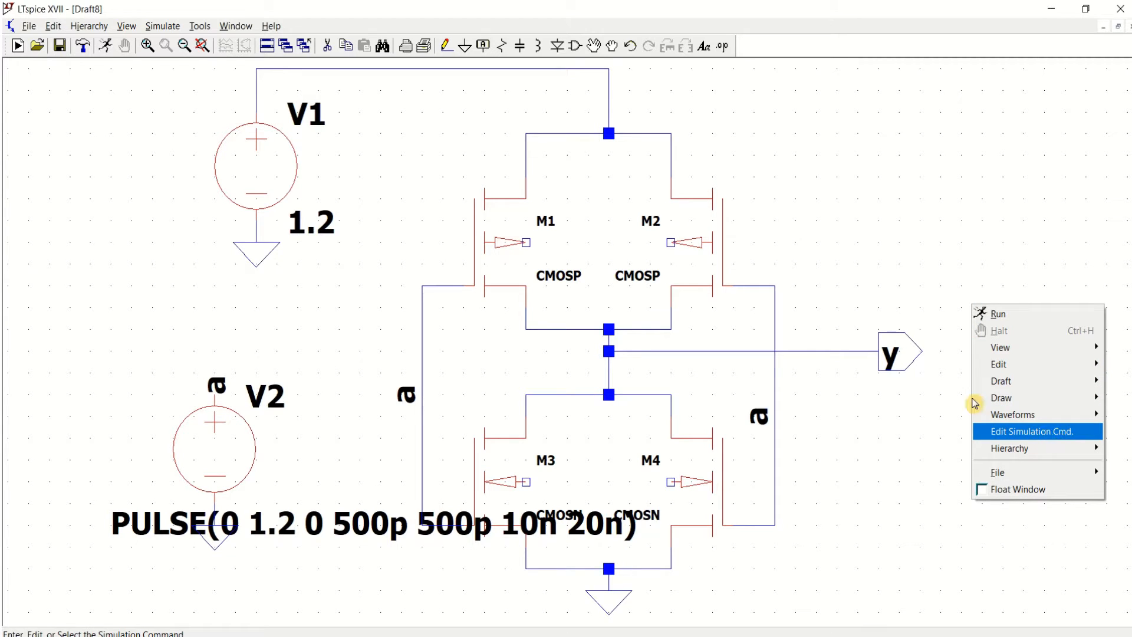
click(151, 28)
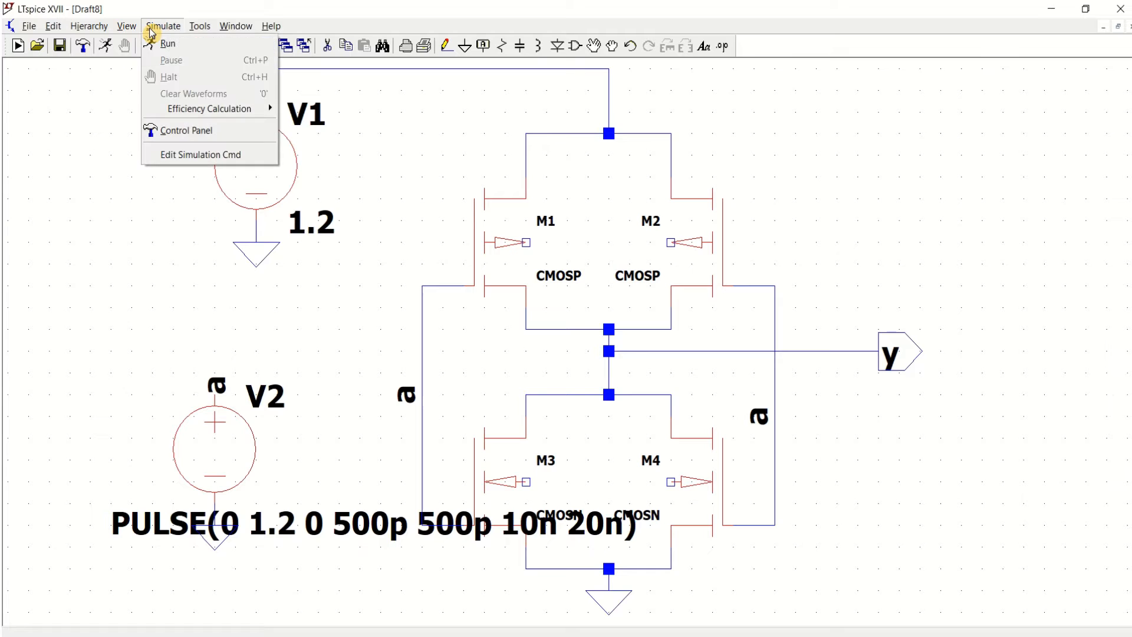
click(200, 154)
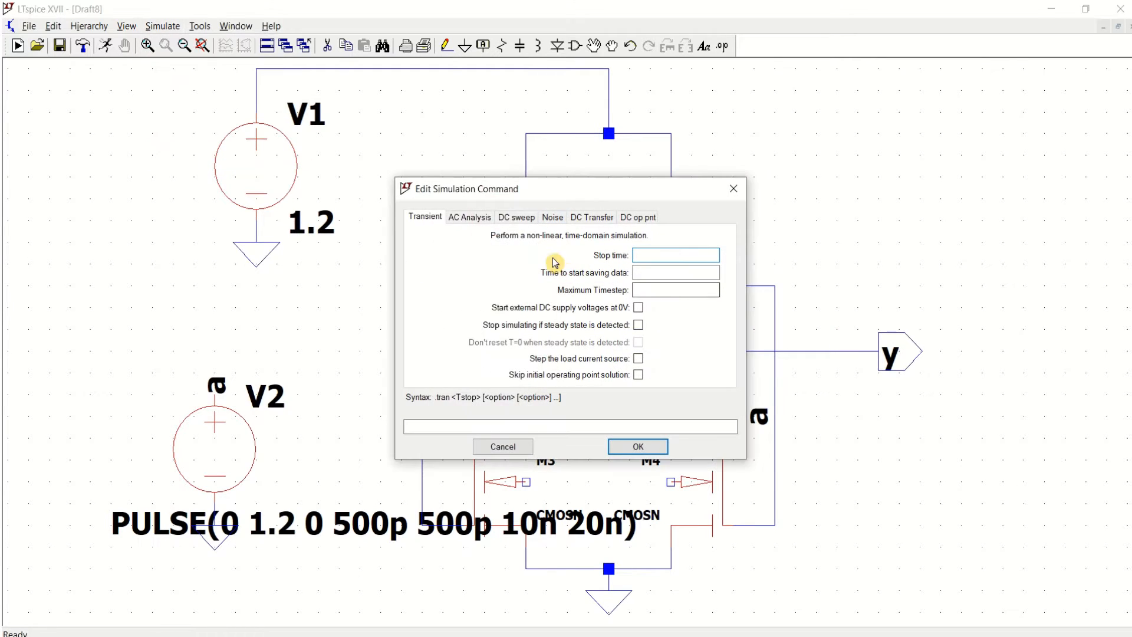
click(525, 220)
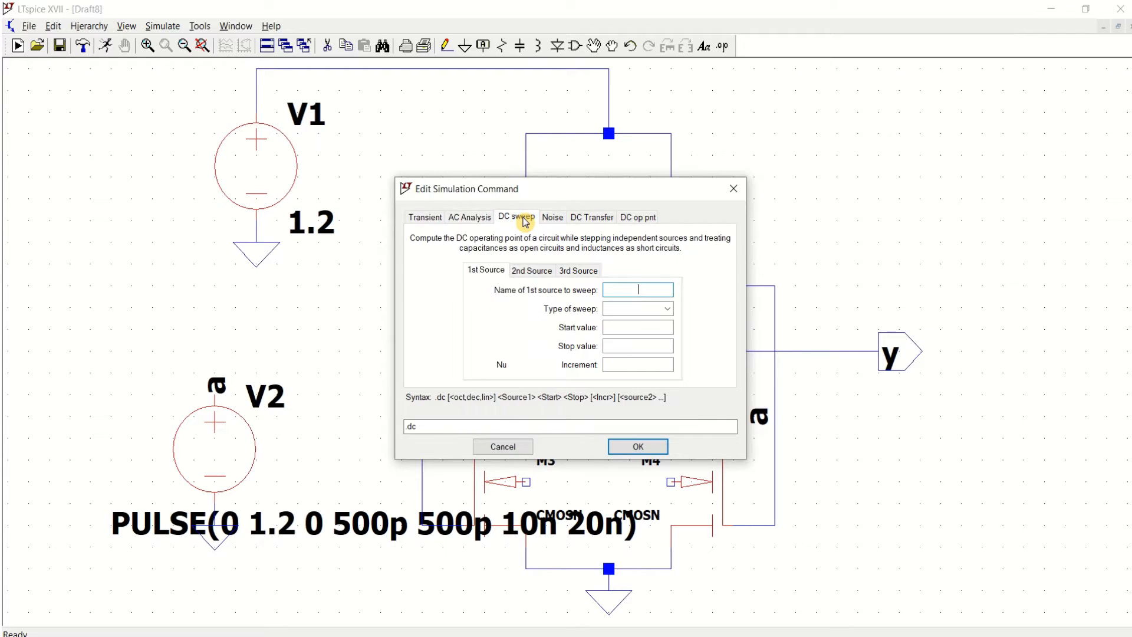
click(430, 219)
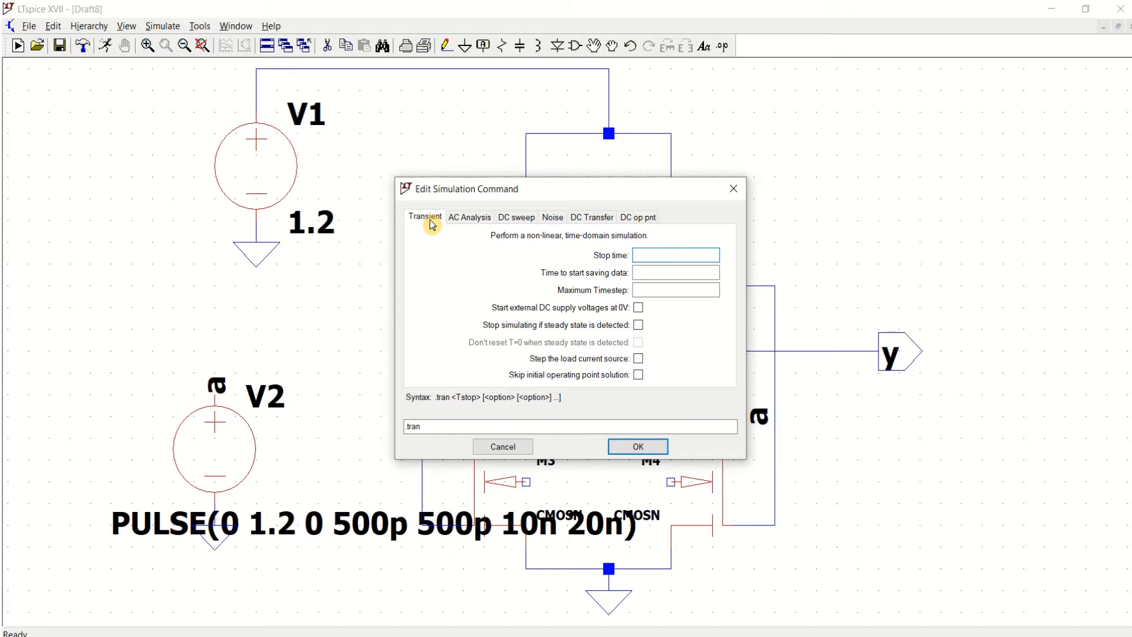
click(523, 222)
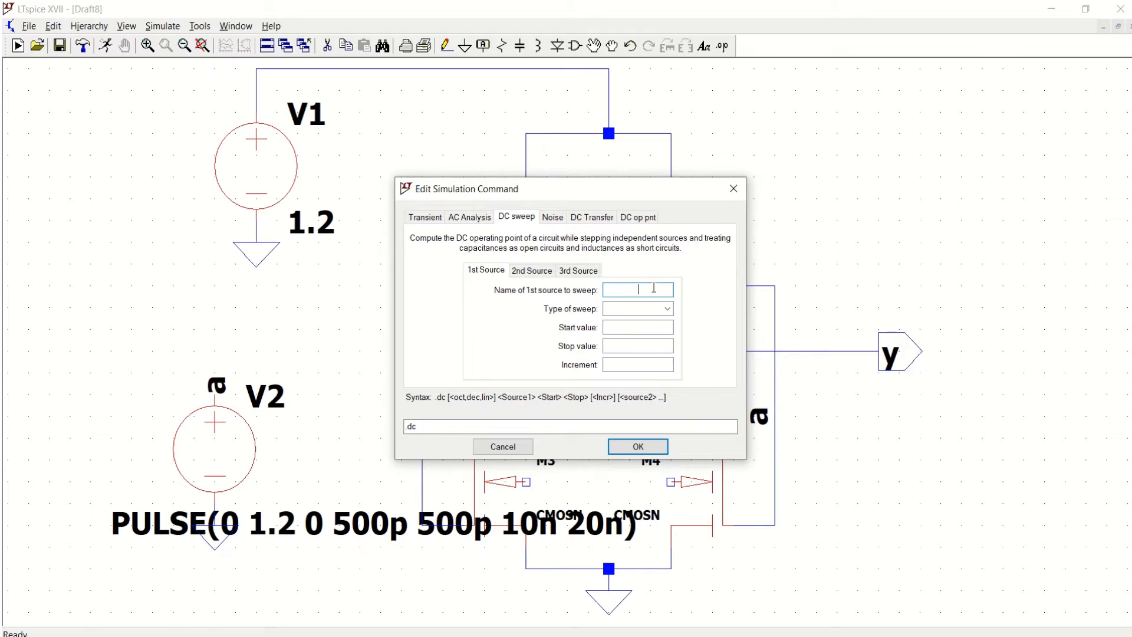
text(2)
click(668, 309)
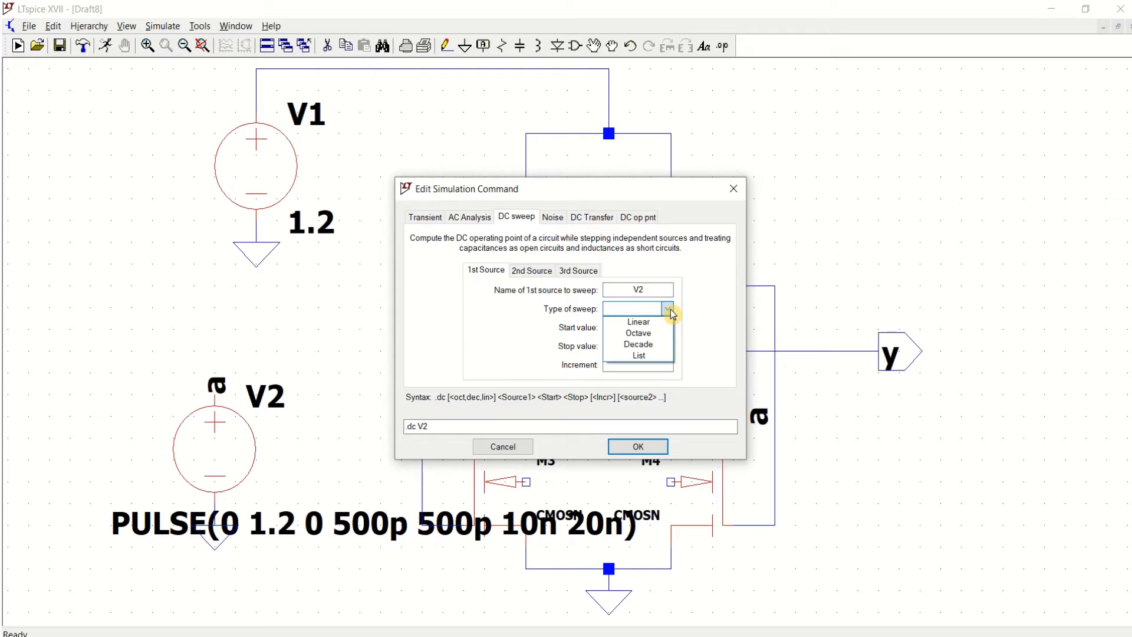
click(670, 322)
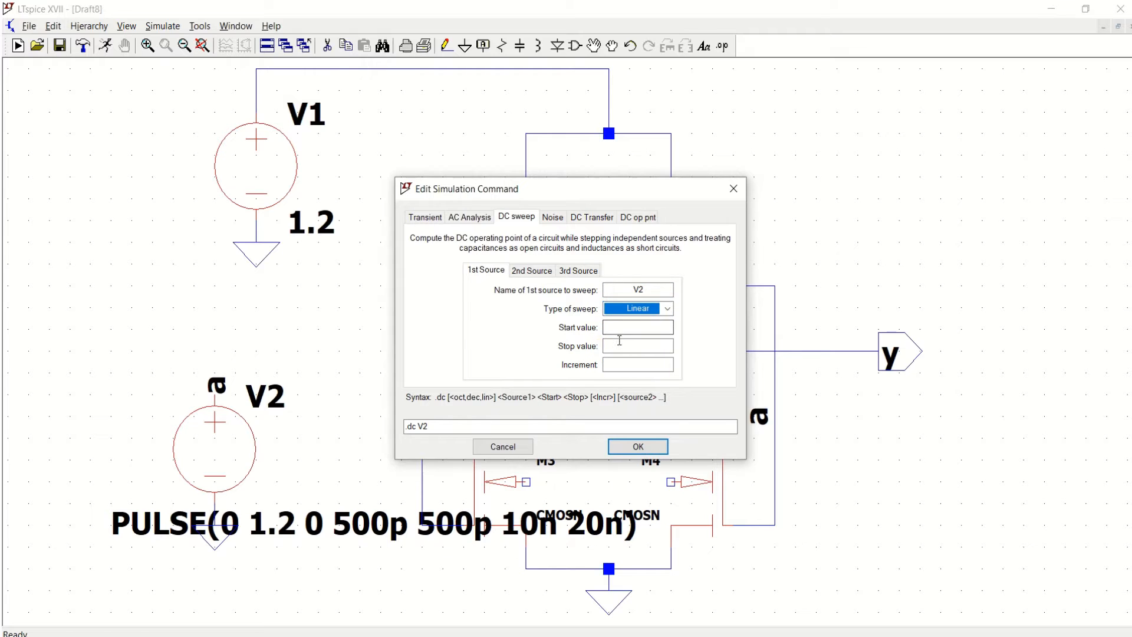
Step: Set the sweep's start value to 0 and stop value to 1.2, and place the .dc directive above output y
click(646, 327)
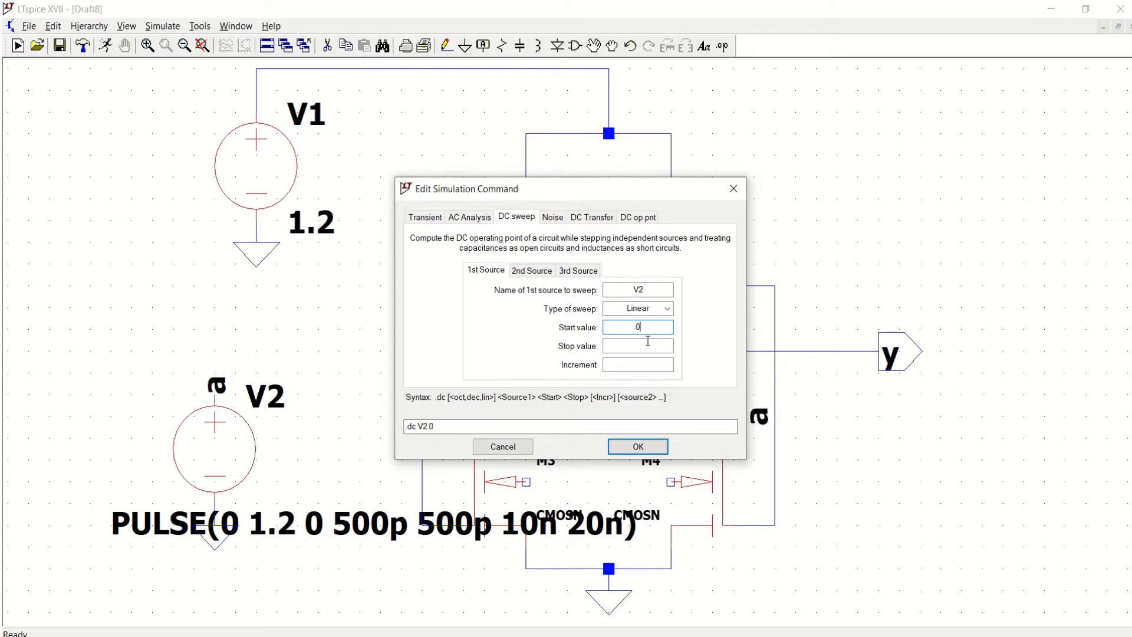
click(640, 346)
click(640, 446)
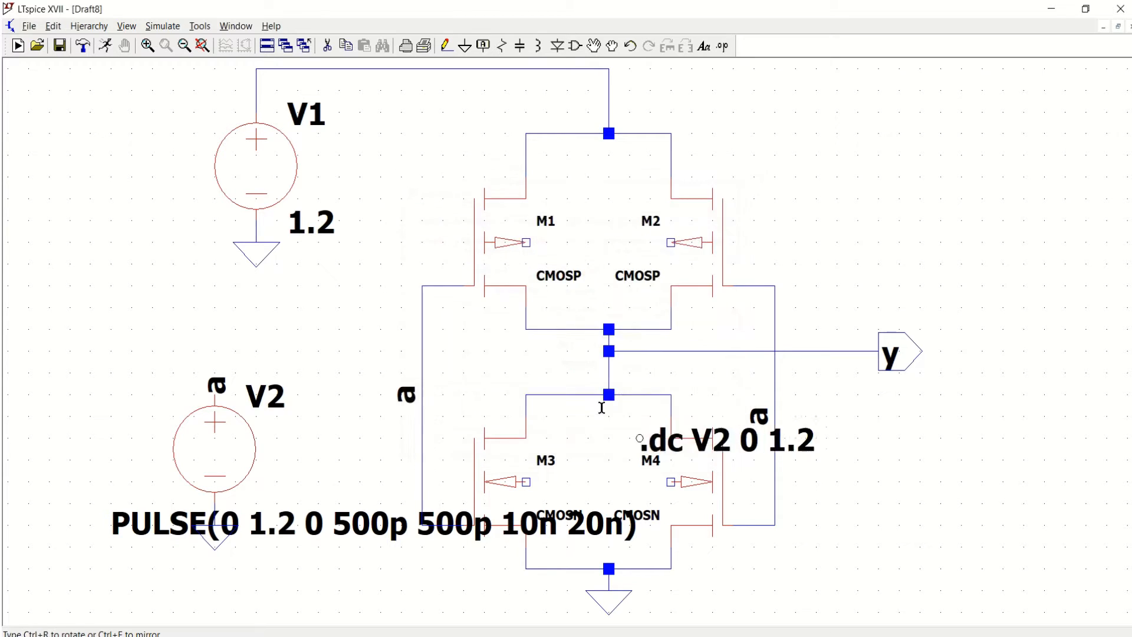
click(839, 213)
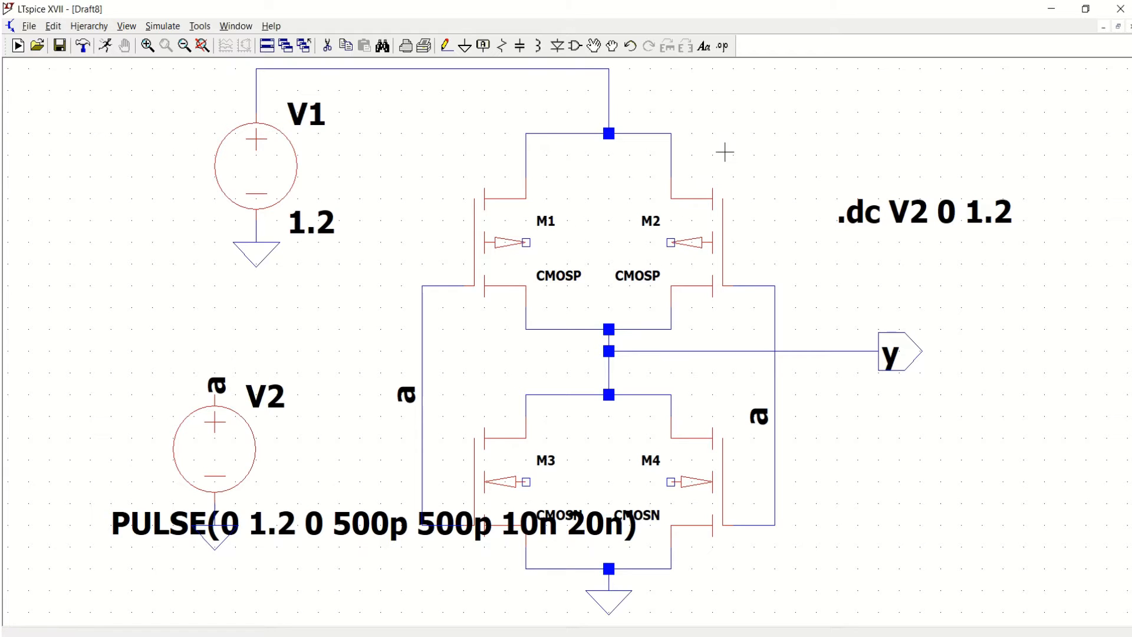
Step: Add the SPICE directive .include ibm130.lib directly below the .dc directive
click(724, 48)
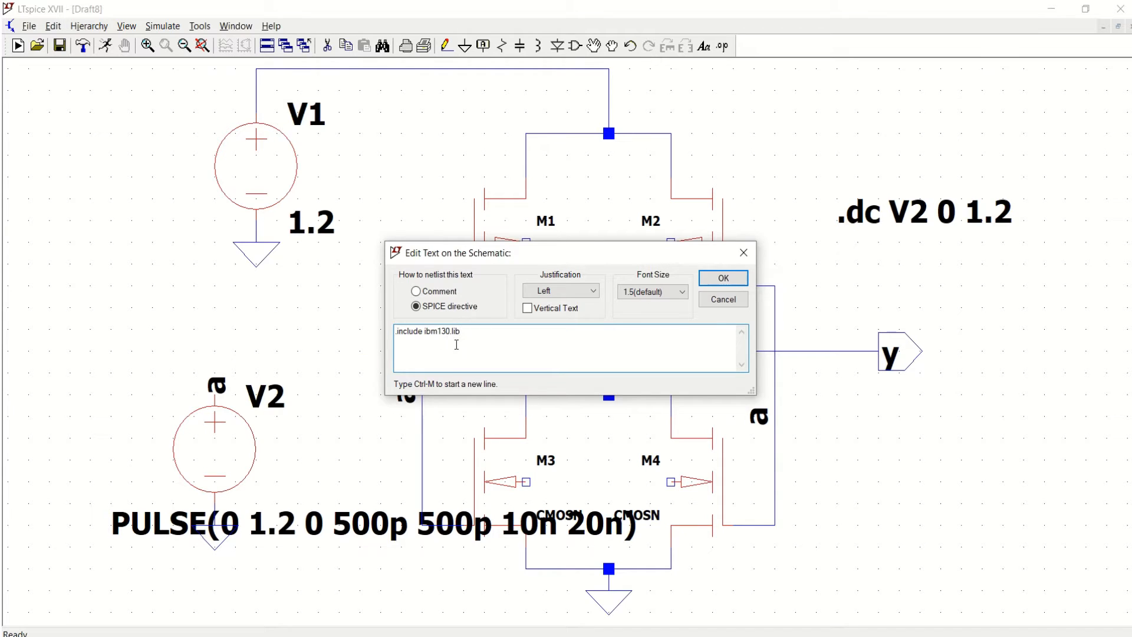
click(724, 285)
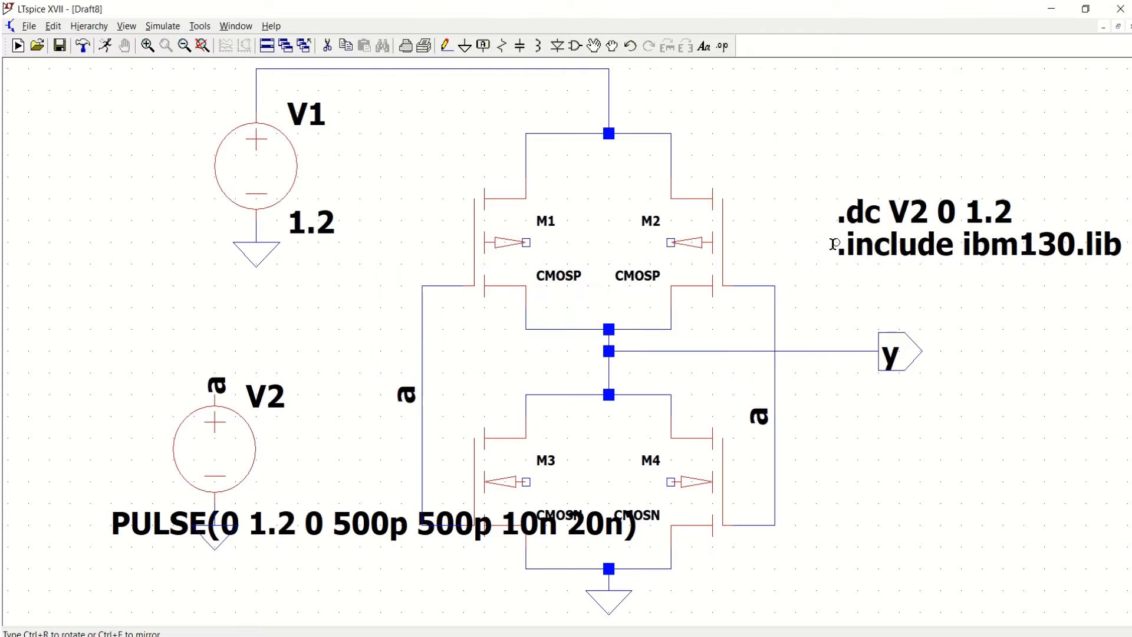
click(839, 245)
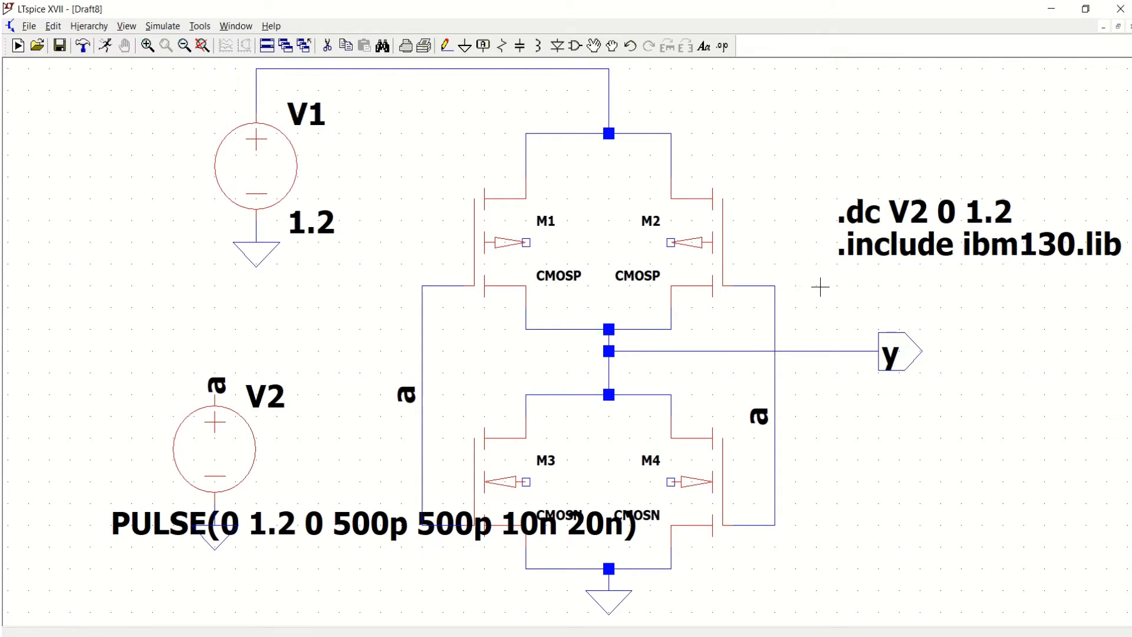
Step: Save the schematic and run the DC sweep simulation
click(202, 45)
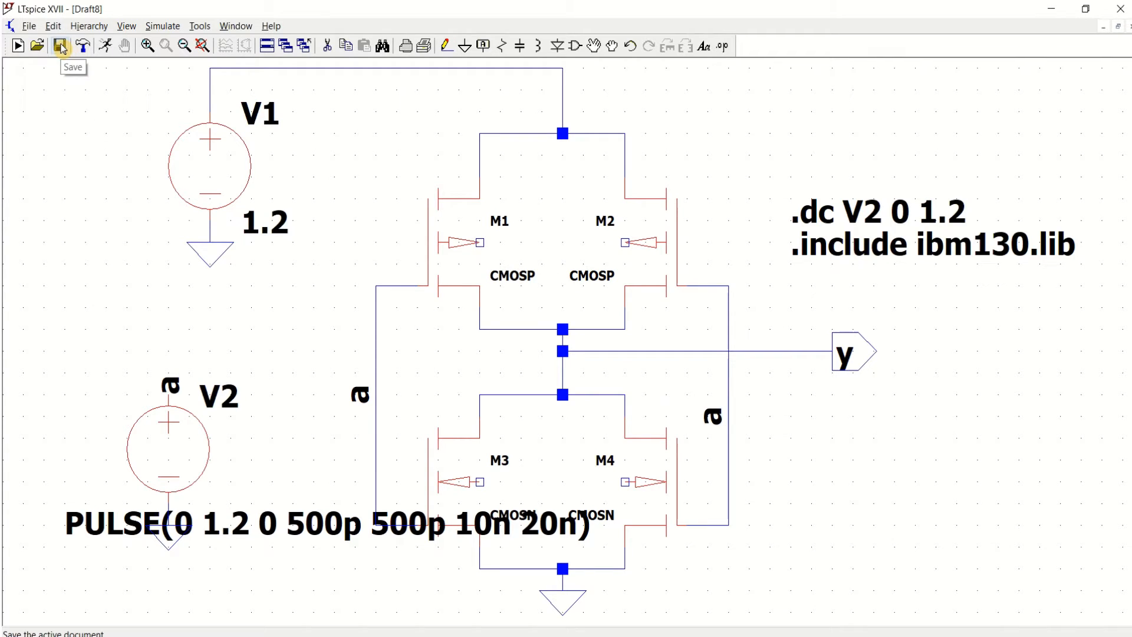
click(60, 46)
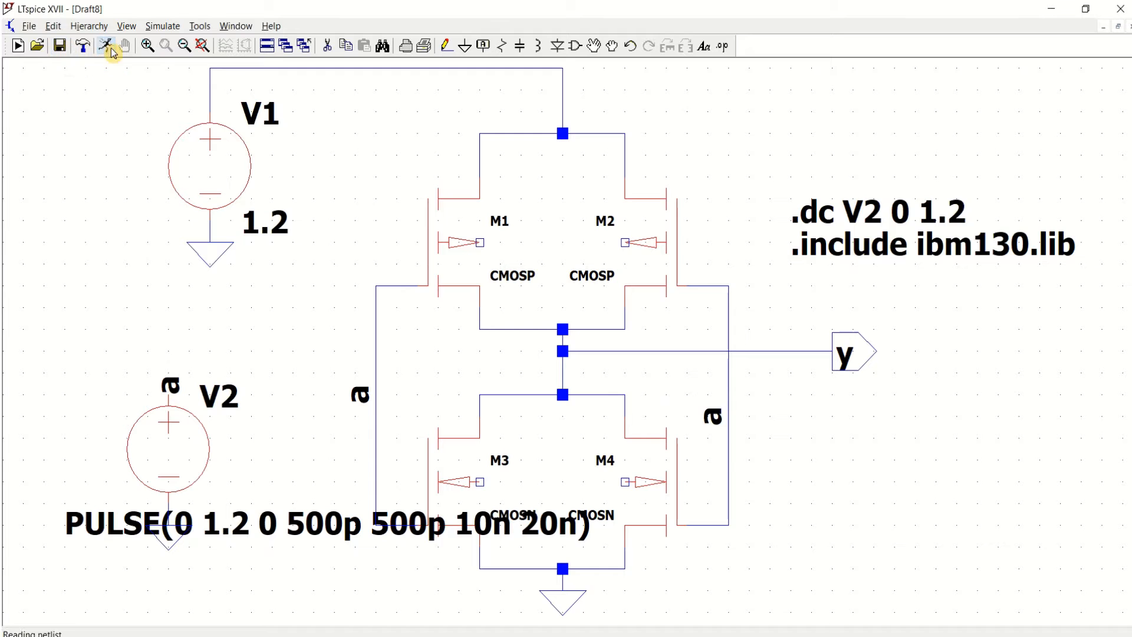
click(105, 46)
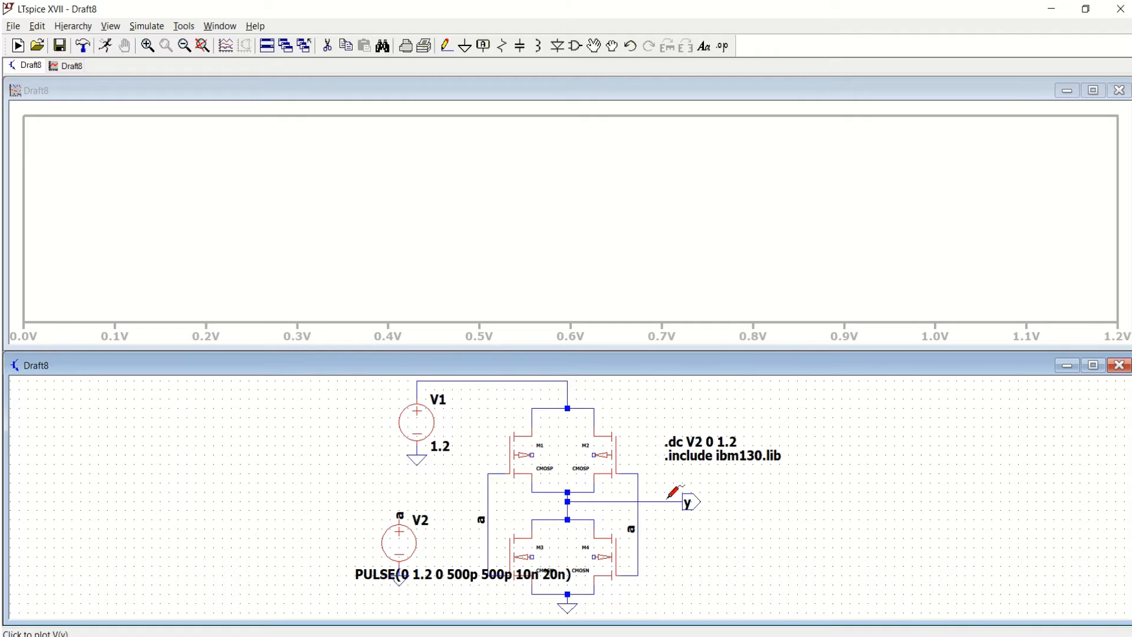
Step: Plot the voltages of nodes a and y and inspect both curves in the maximized waveform window
click(402, 512)
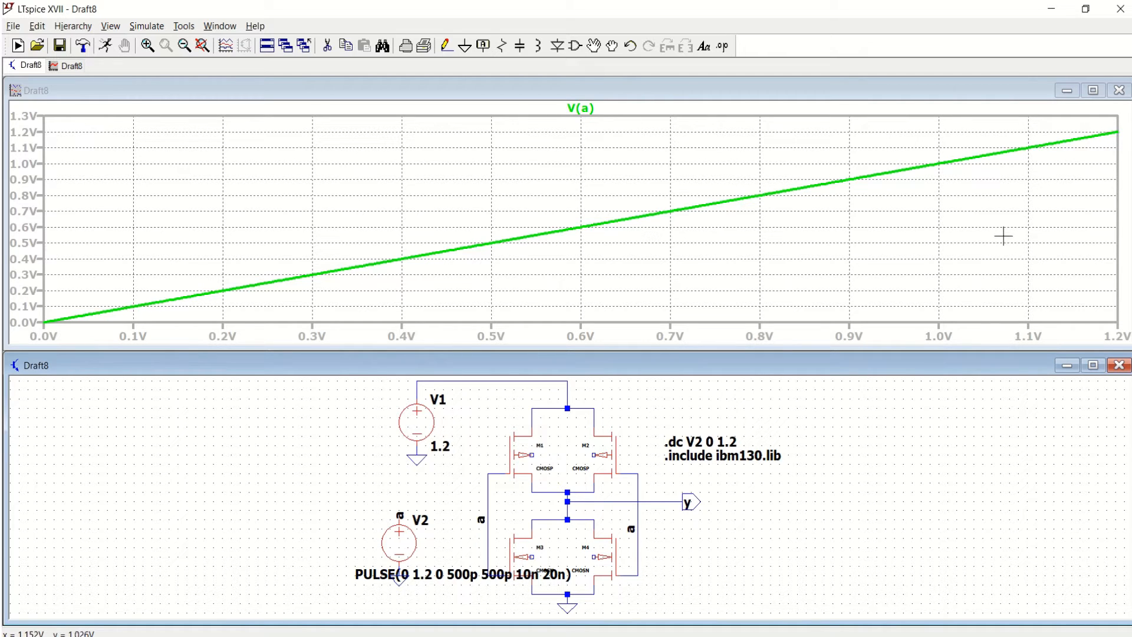
click(667, 498)
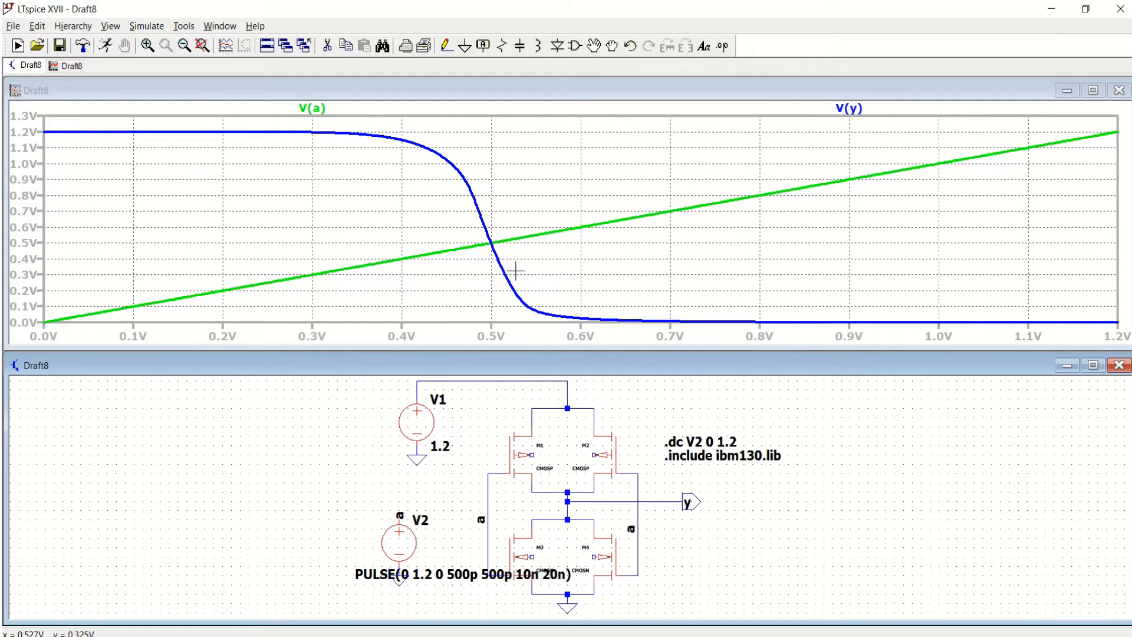
click(1094, 91)
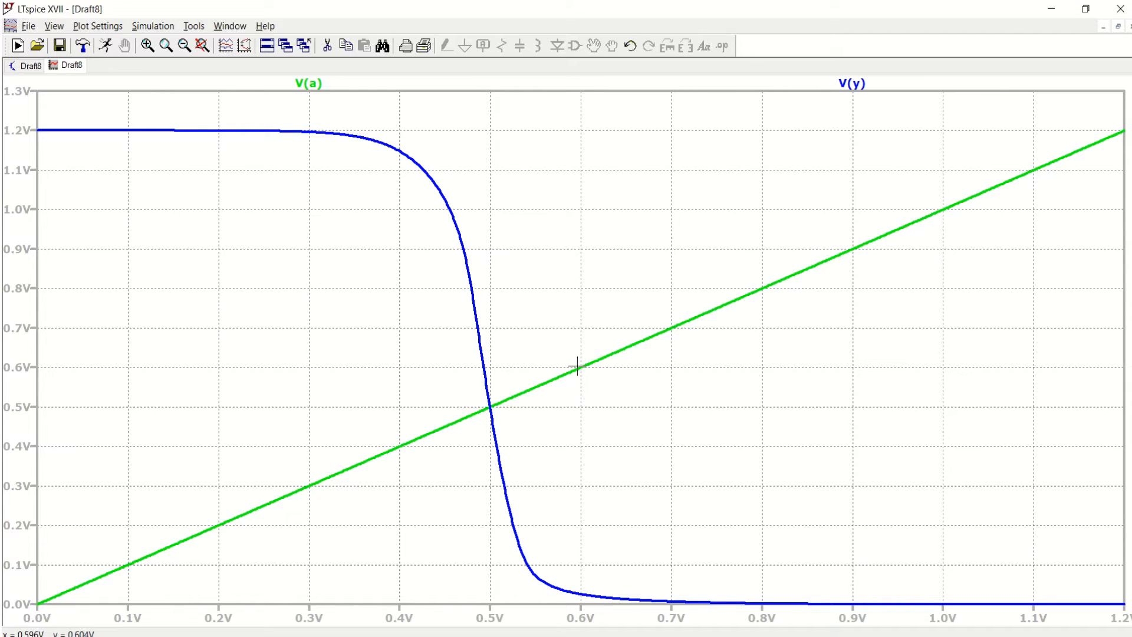
mouse_move(582, 362)
mouse_down()
mouse_move(574, 371)
mouse_move(596, 377)
mouse_up()
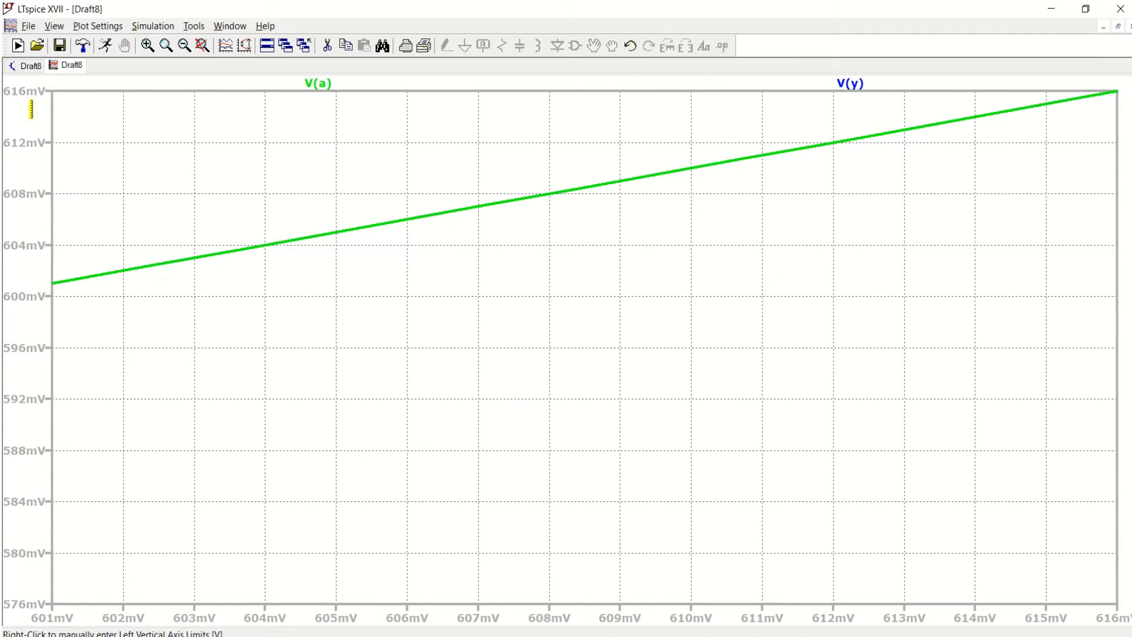
click(202, 45)
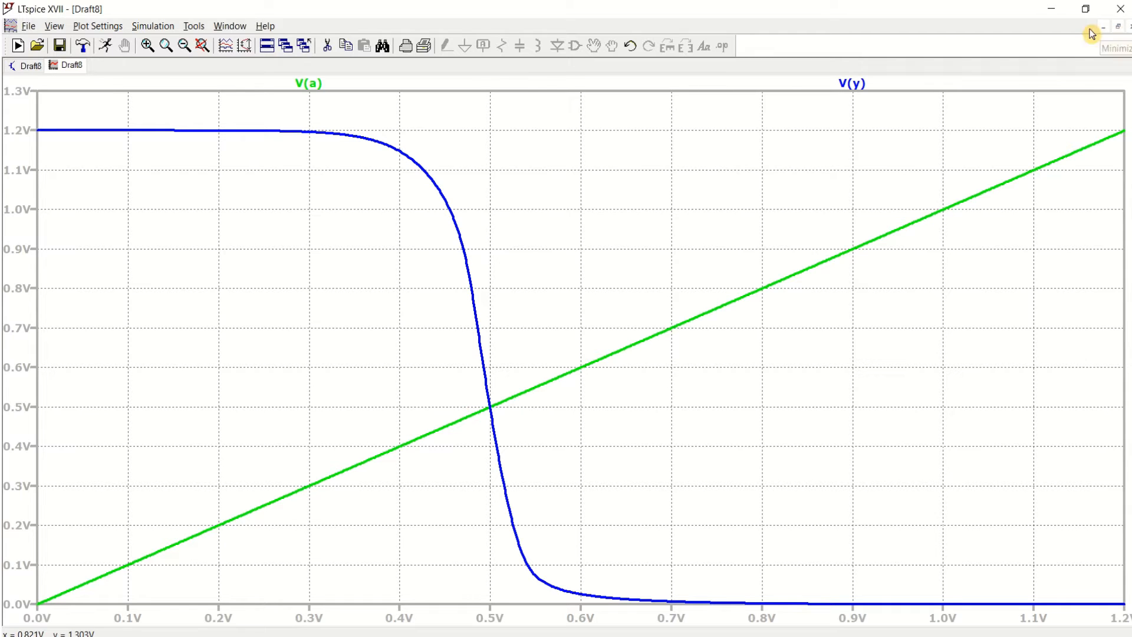
Step: Change the schematic's DC sweep directive to a transient analysis with a stop time of 100n and run it
click(26, 66)
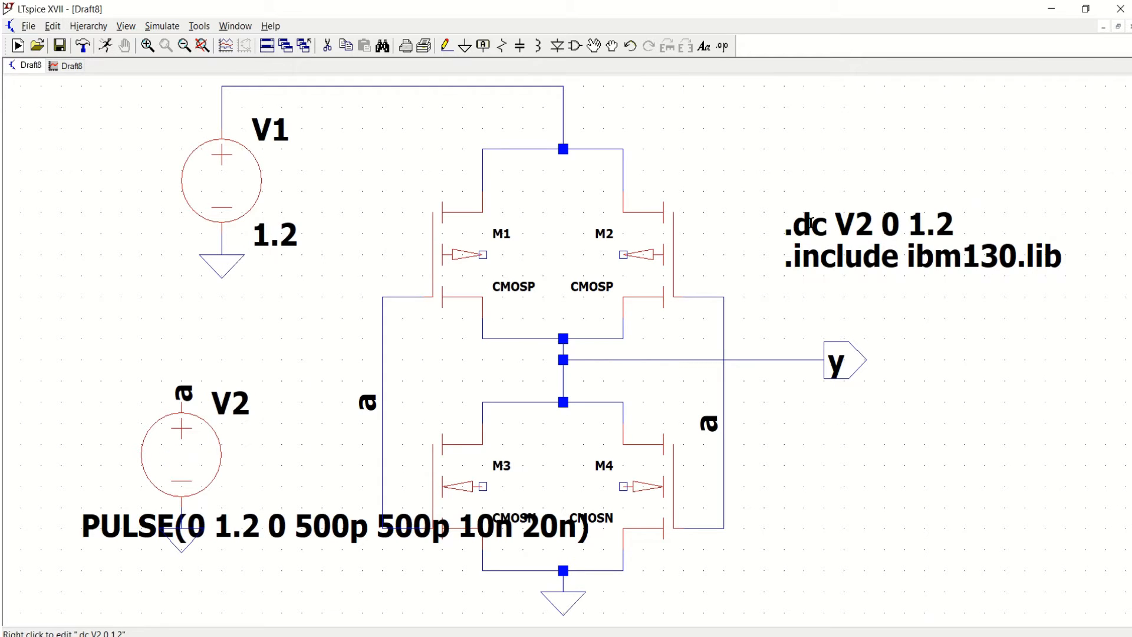
right_click(812, 224)
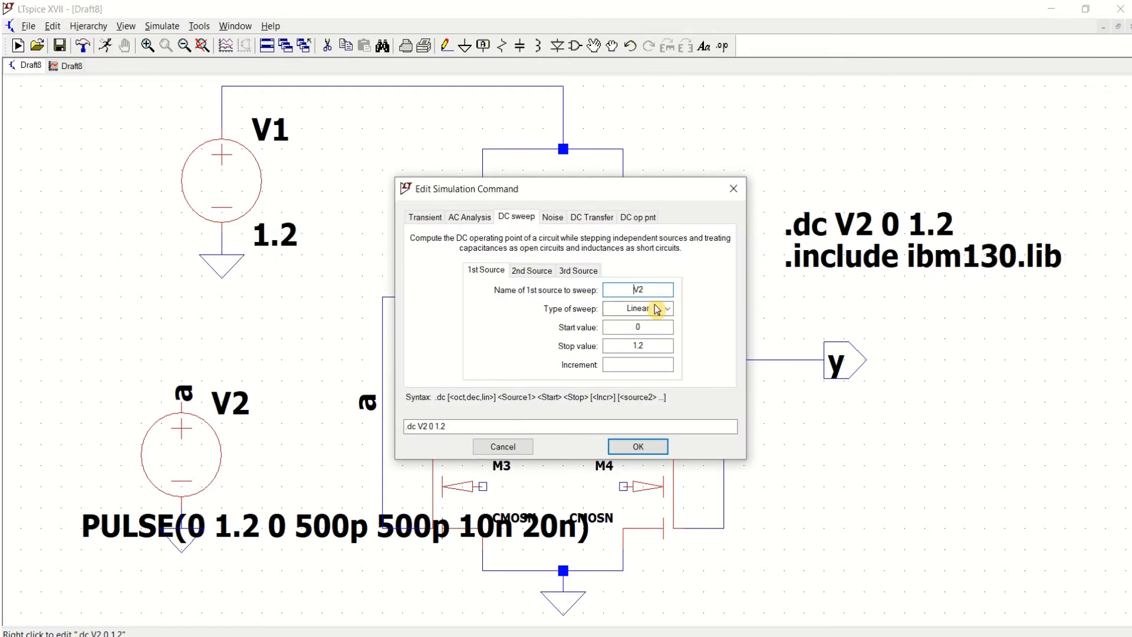
click(426, 219)
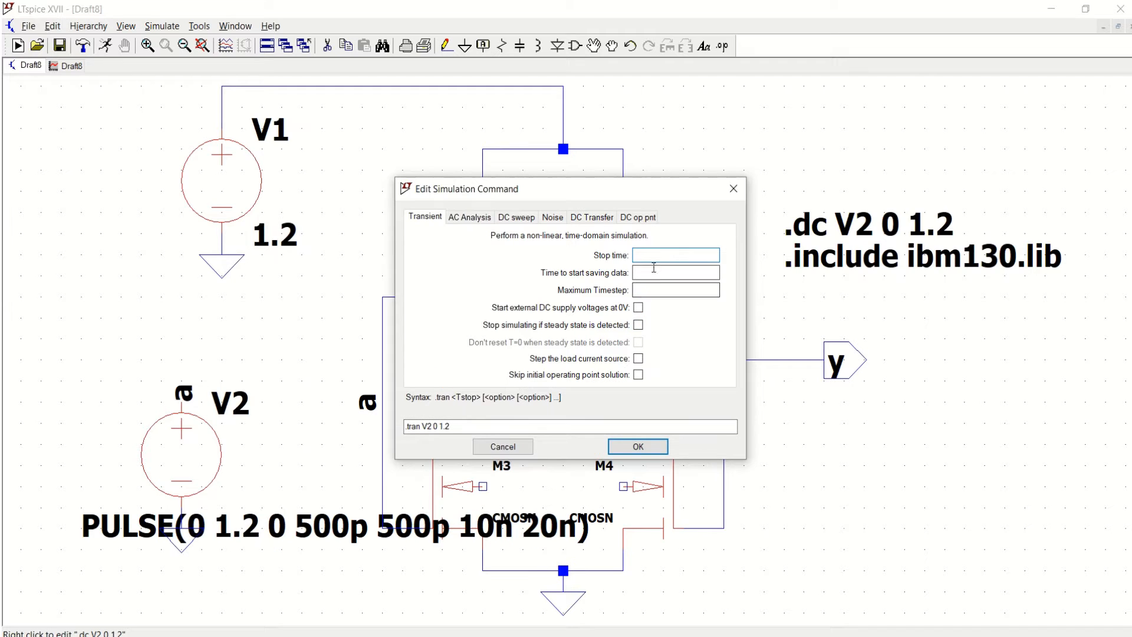
text(100n)
click(638, 447)
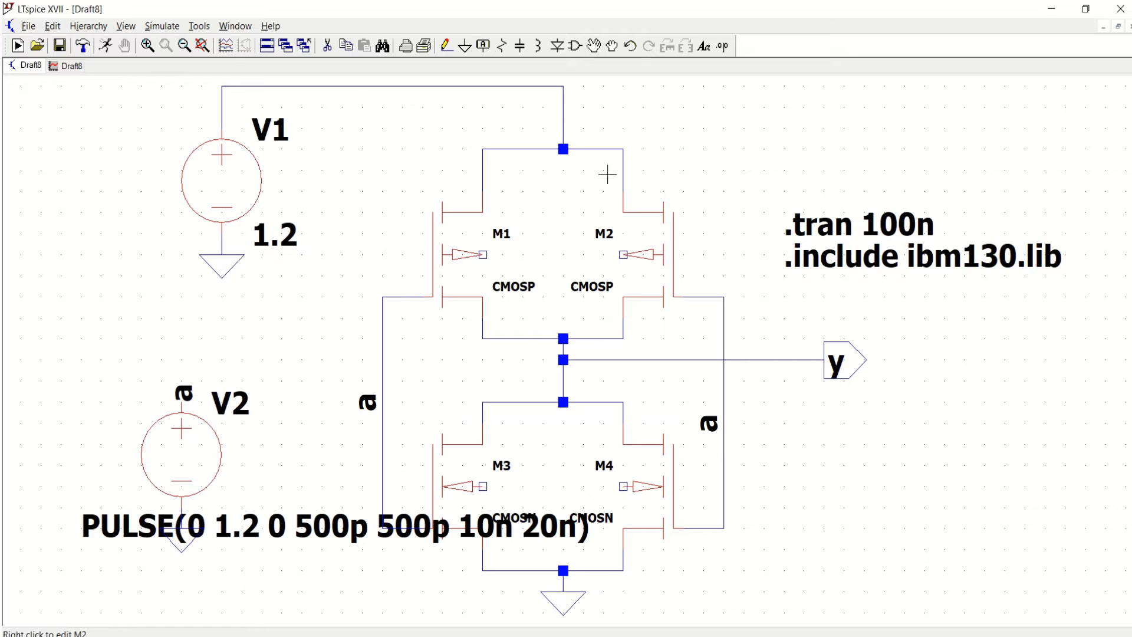
click(105, 47)
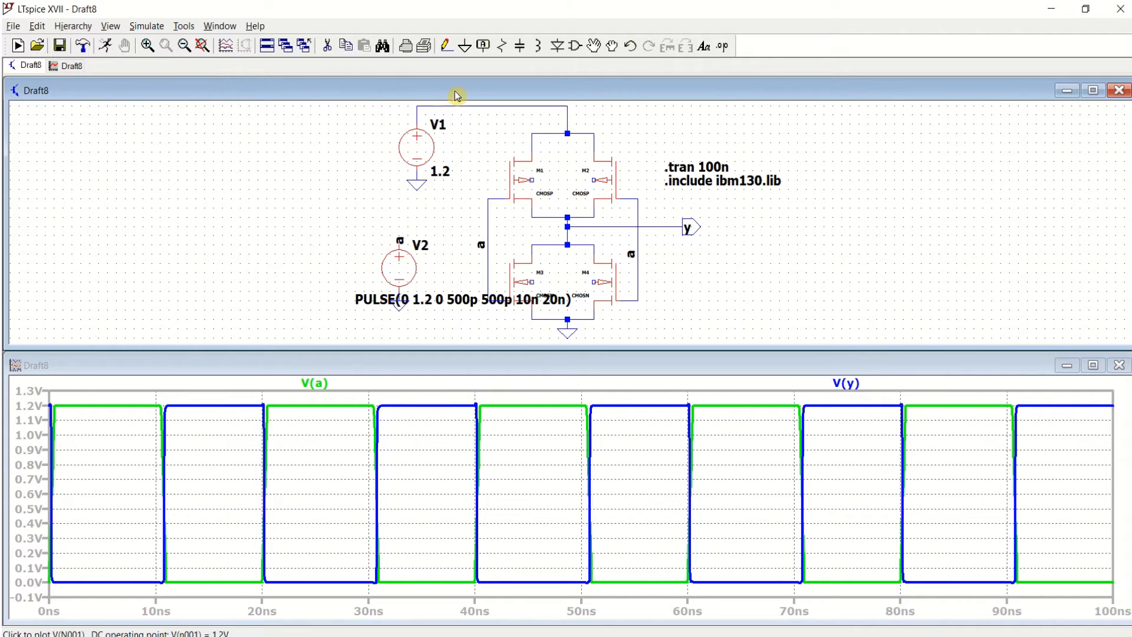
Step: Wire the body terminals of M1 and M2 together and those of M3 and M4 together, and rerun the simulation
click(446, 45)
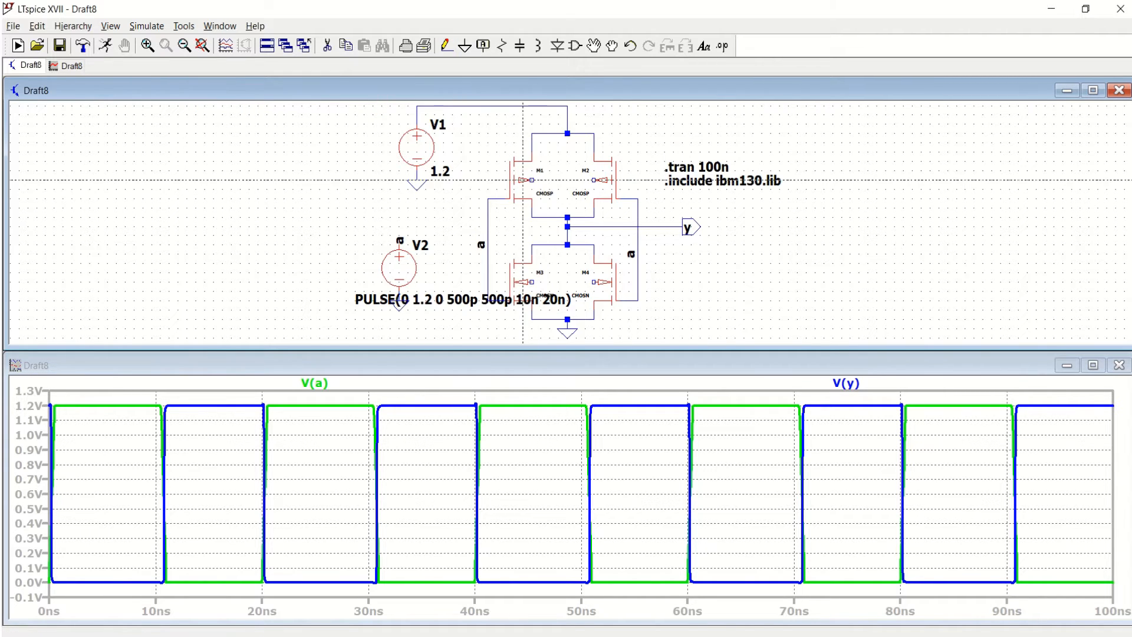
click(532, 180)
click(594, 180)
click(532, 282)
click(594, 282)
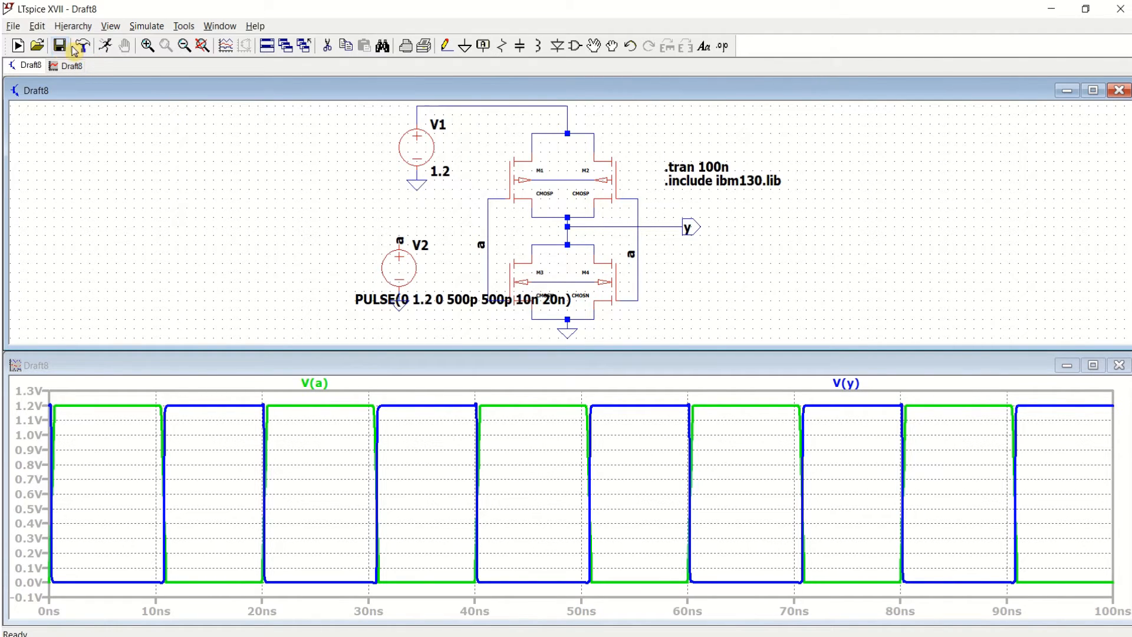
click(105, 46)
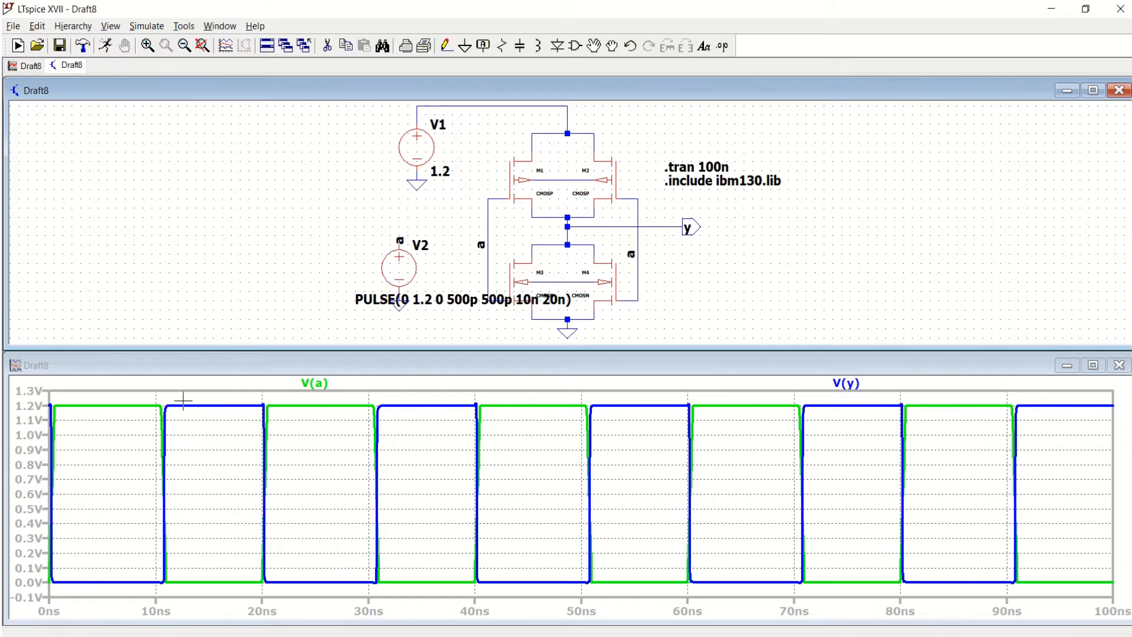
Step: Add a second plot pane in the maximized waveform window and move the V(a) trace into it
click(1093, 366)
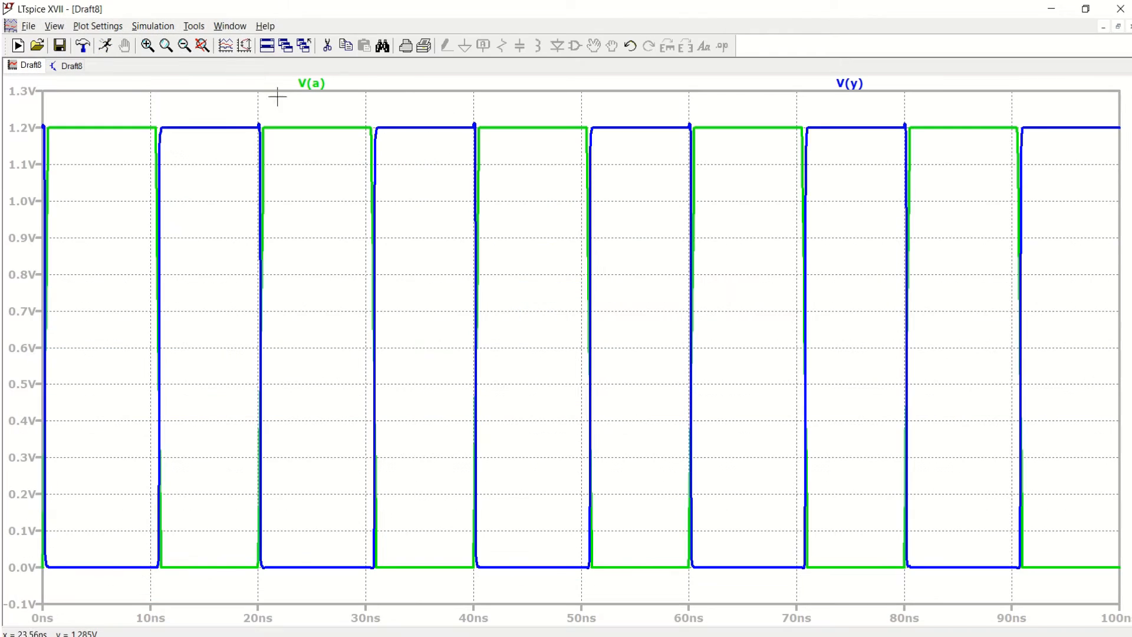
right_click(526, 109)
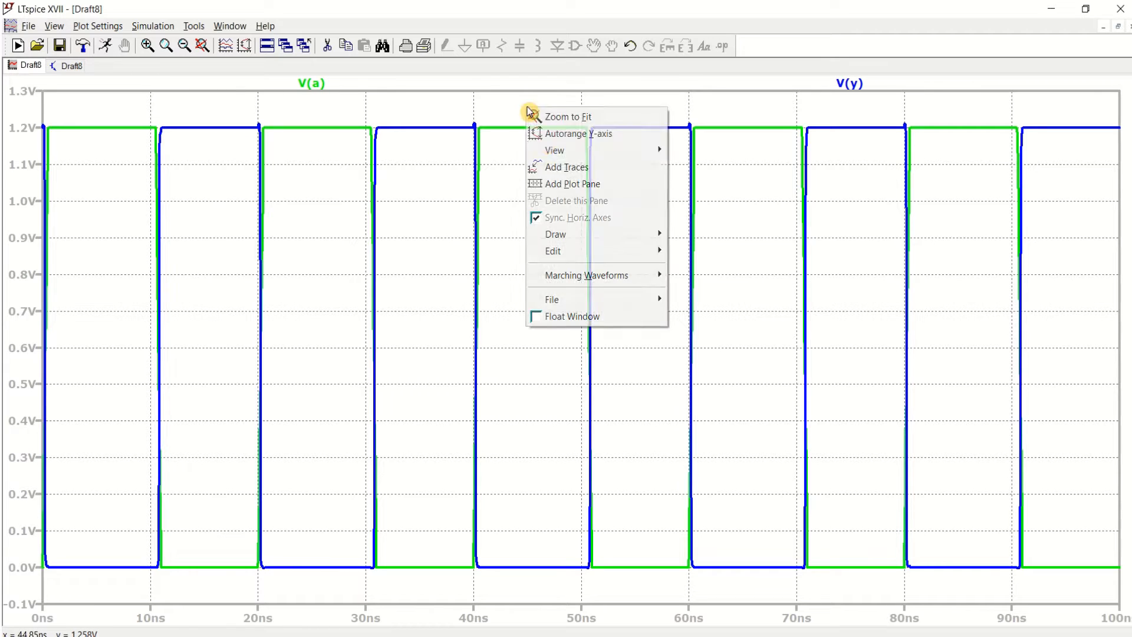
click(590, 184)
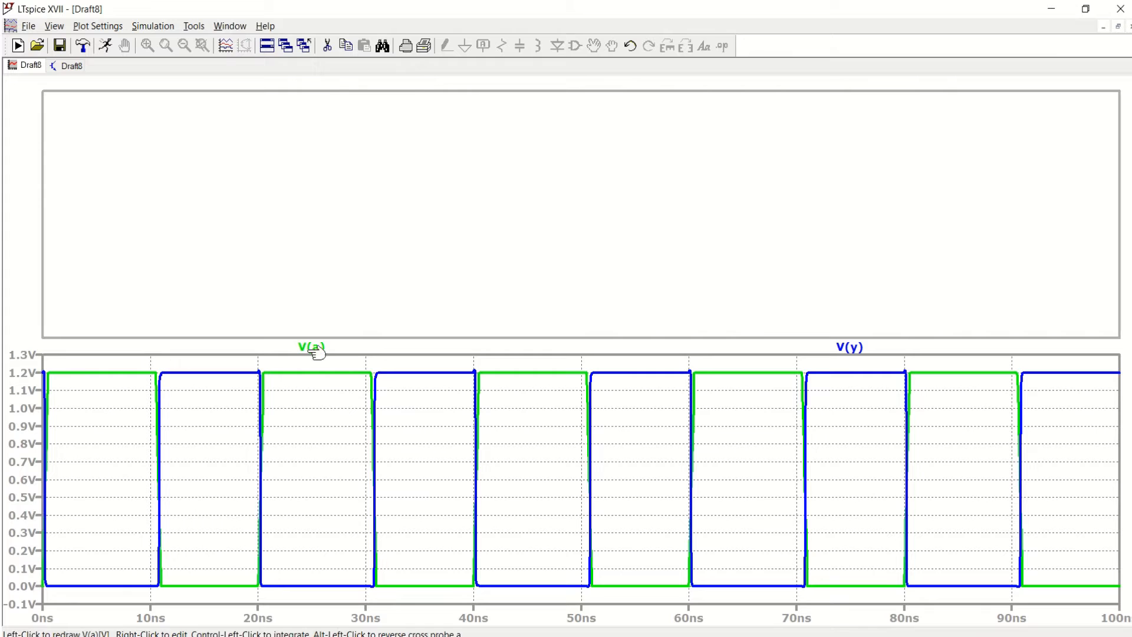
drag(314, 349, 321, 216)
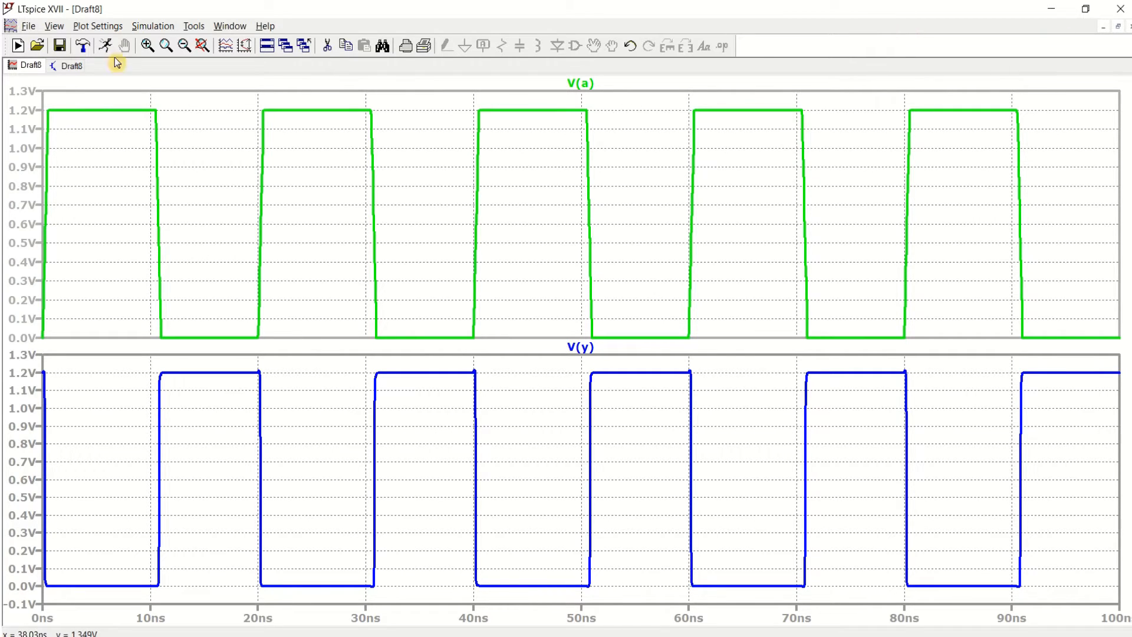
Step: Create a new schematic and place two CMOSP transistors side by side, the second mirrored to face the first
click(28, 26)
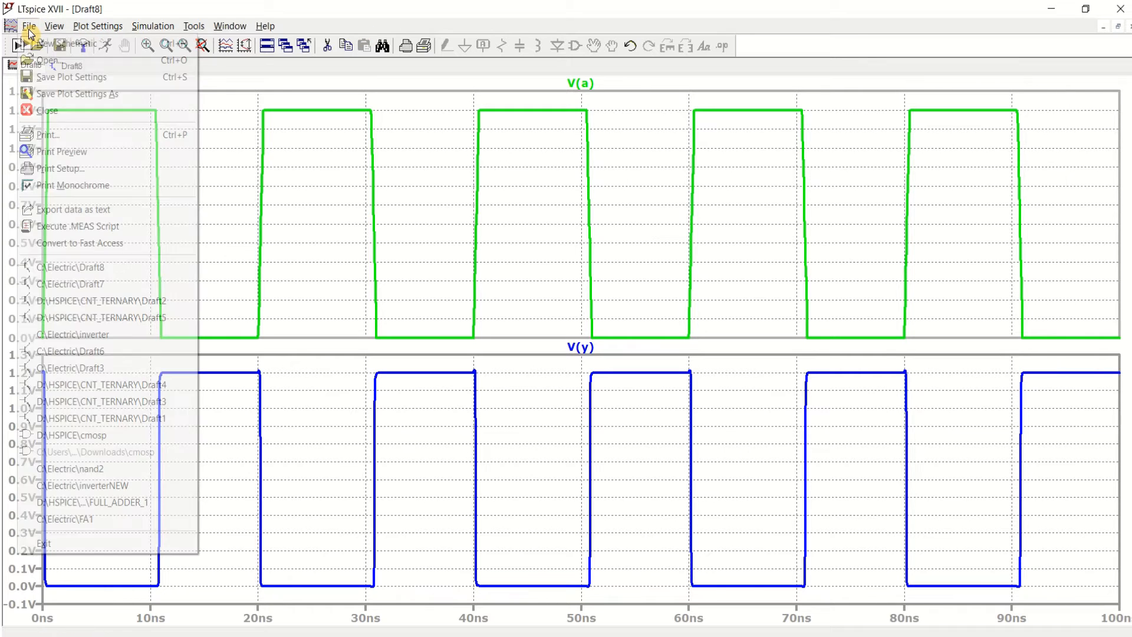
click(55, 44)
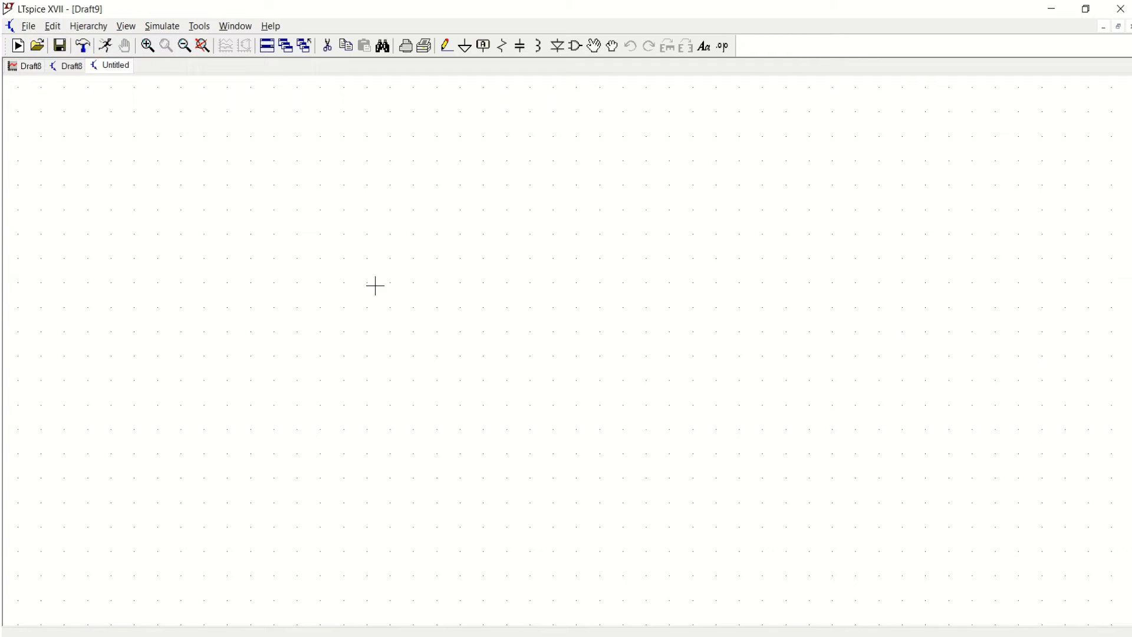
click(578, 52)
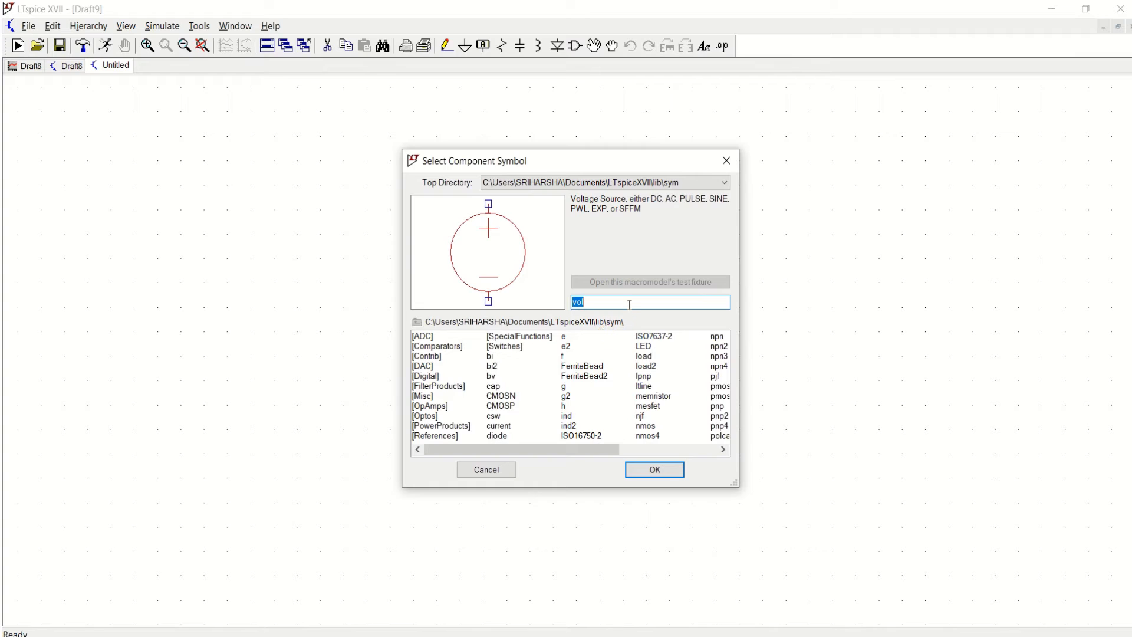
text(cm)
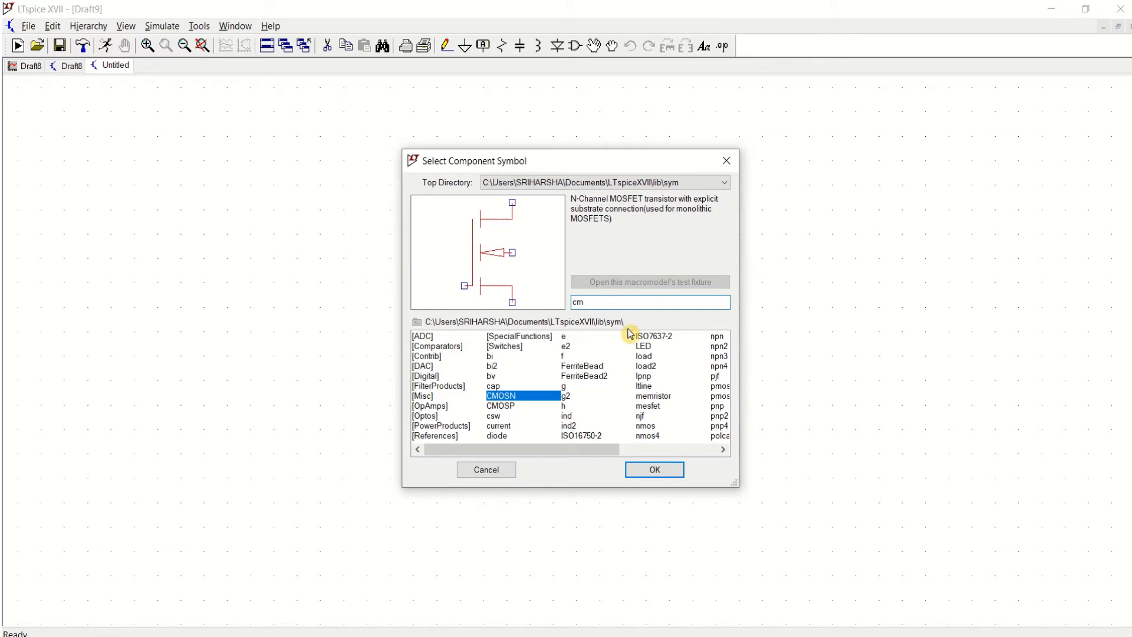
click(506, 405)
click(655, 470)
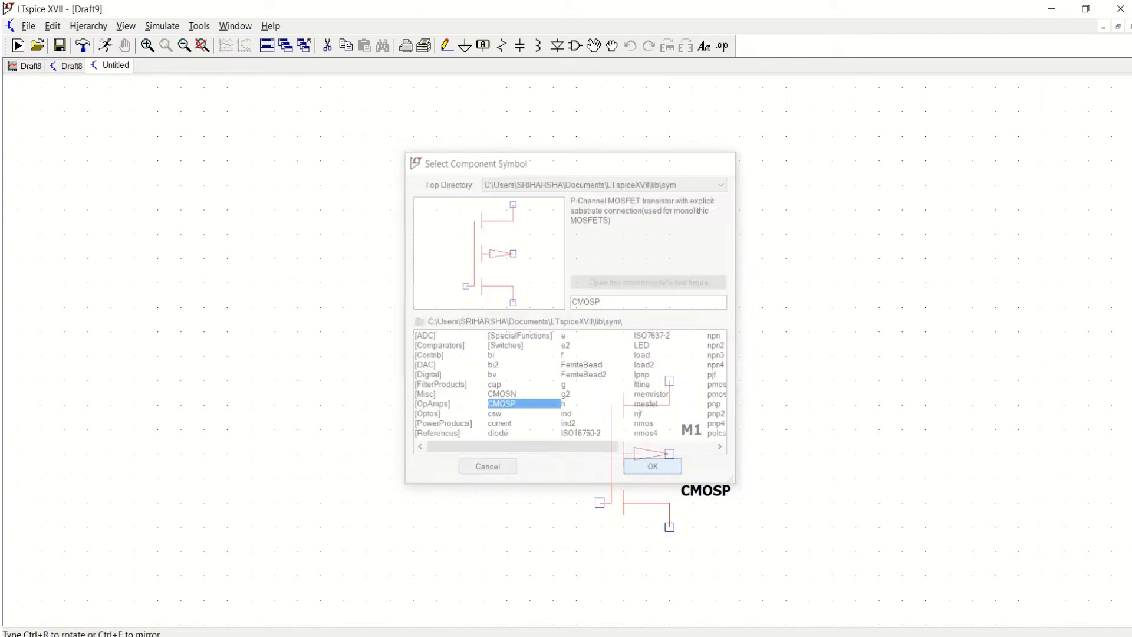
click(379, 258)
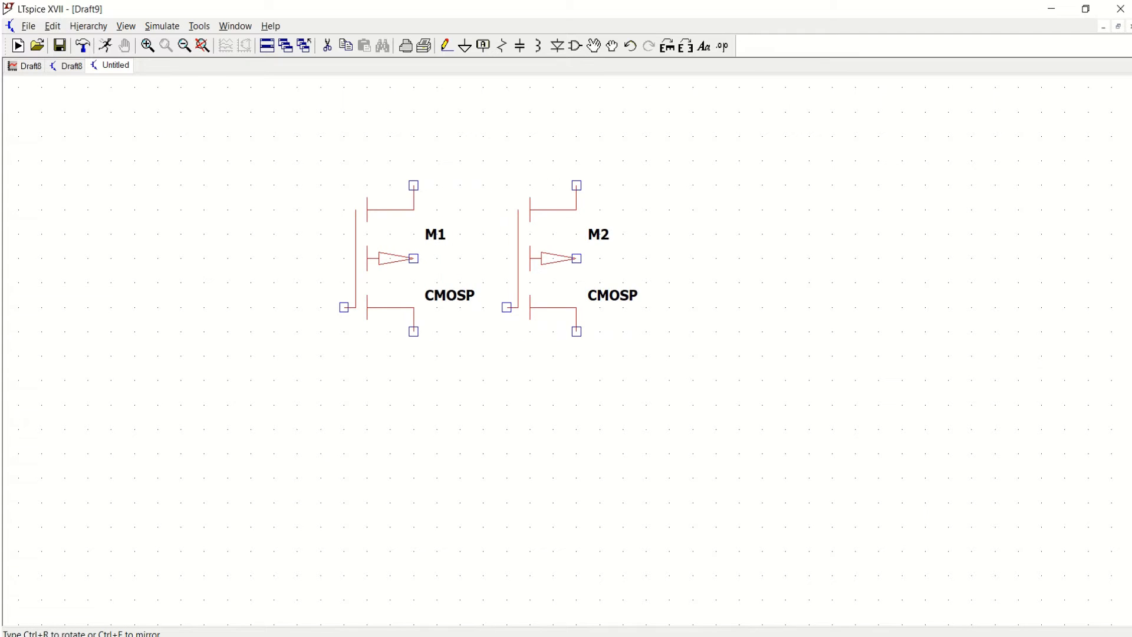
key(ctrl+e)
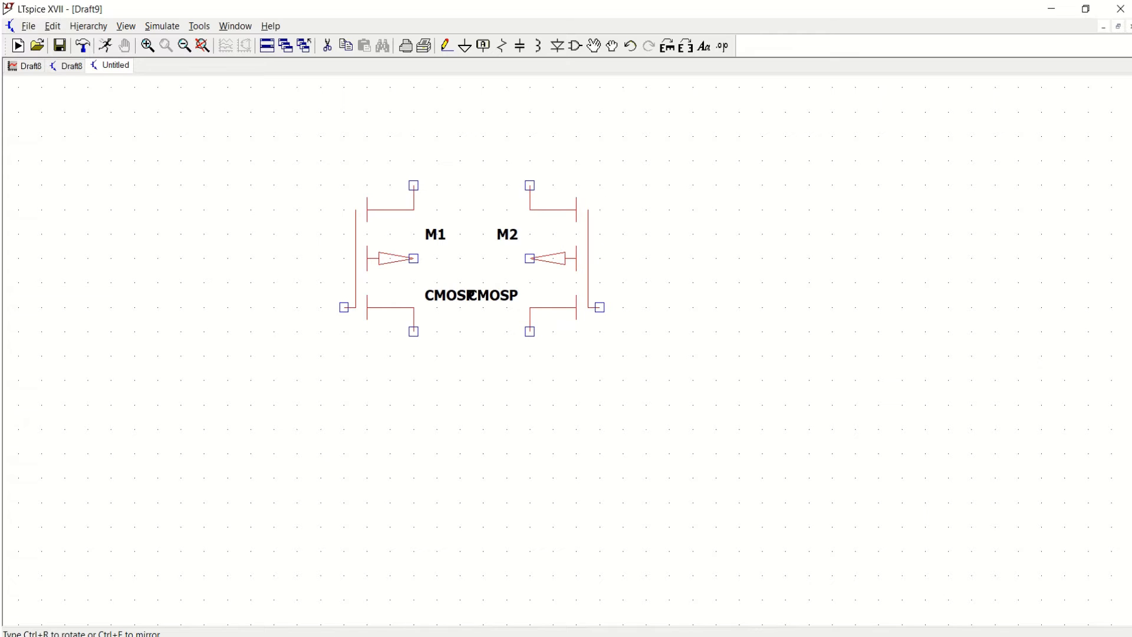
click(493, 295)
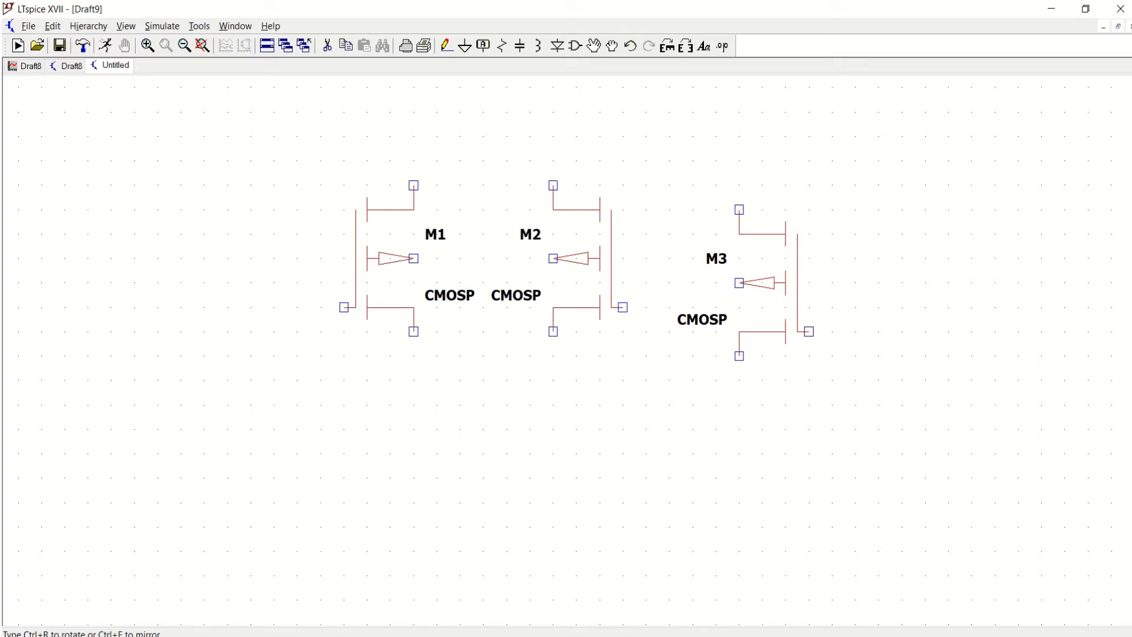
Step: Place a second pair of CMOSP transistors beside M1 and M2, with the last one mirrored to face its partner
key(ctrl+e)
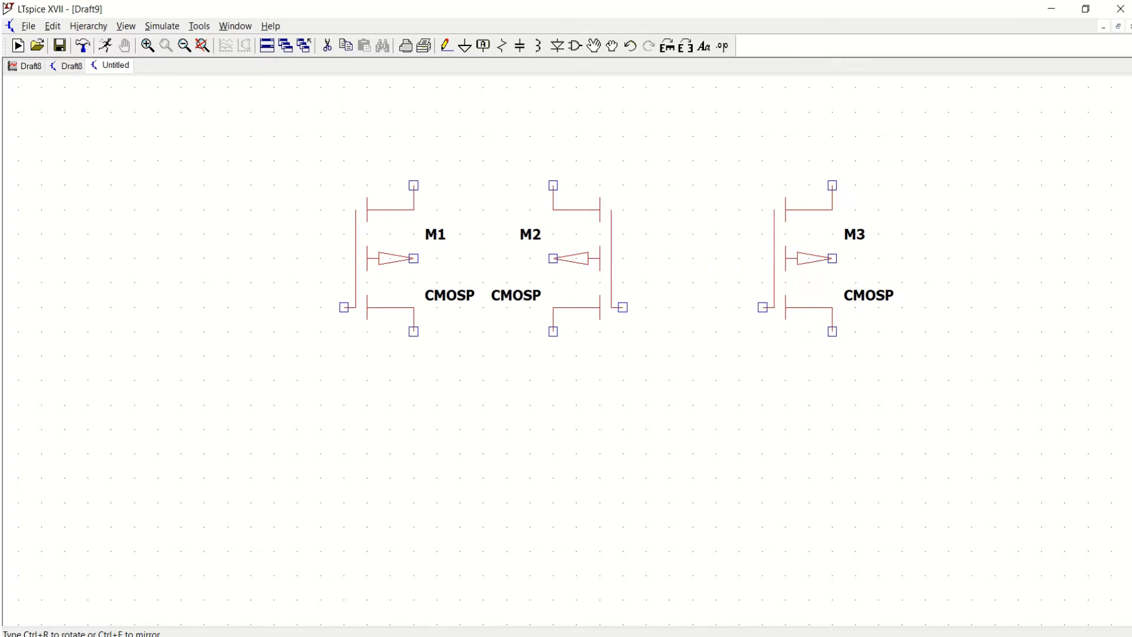
click(809, 258)
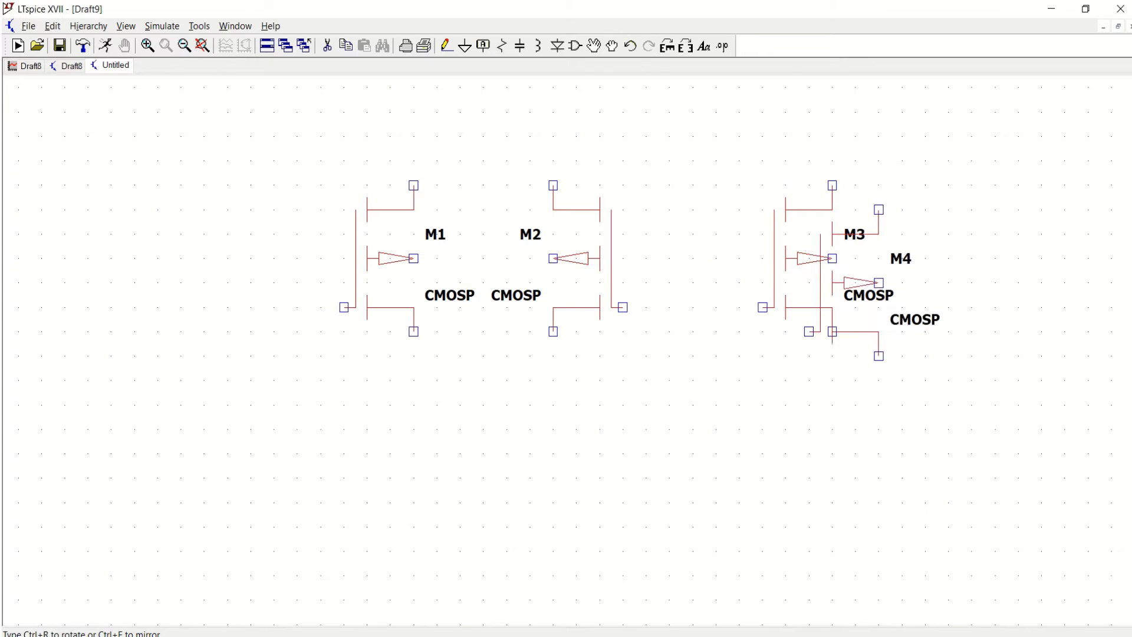
key(ctrl+e)
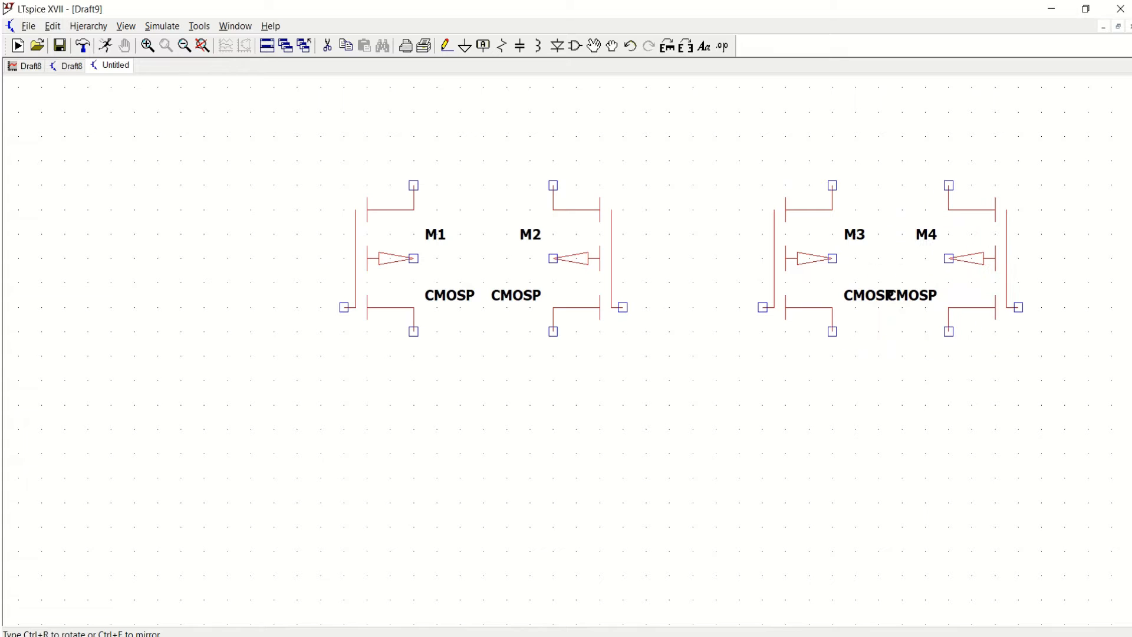
click(890, 295)
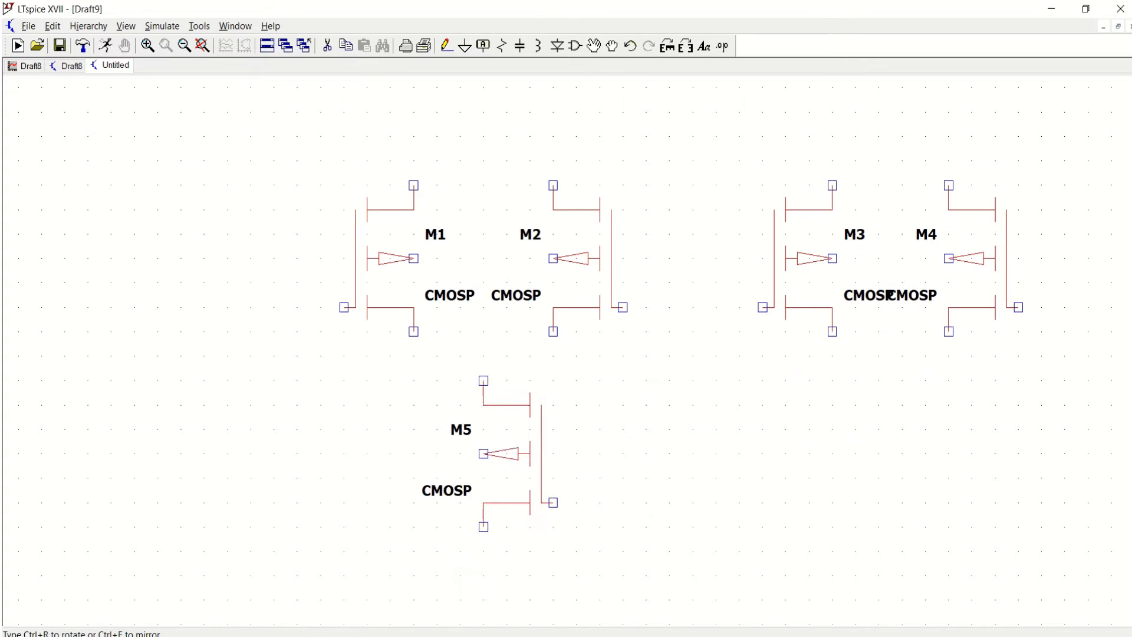
scroll(519, 454, down, 2)
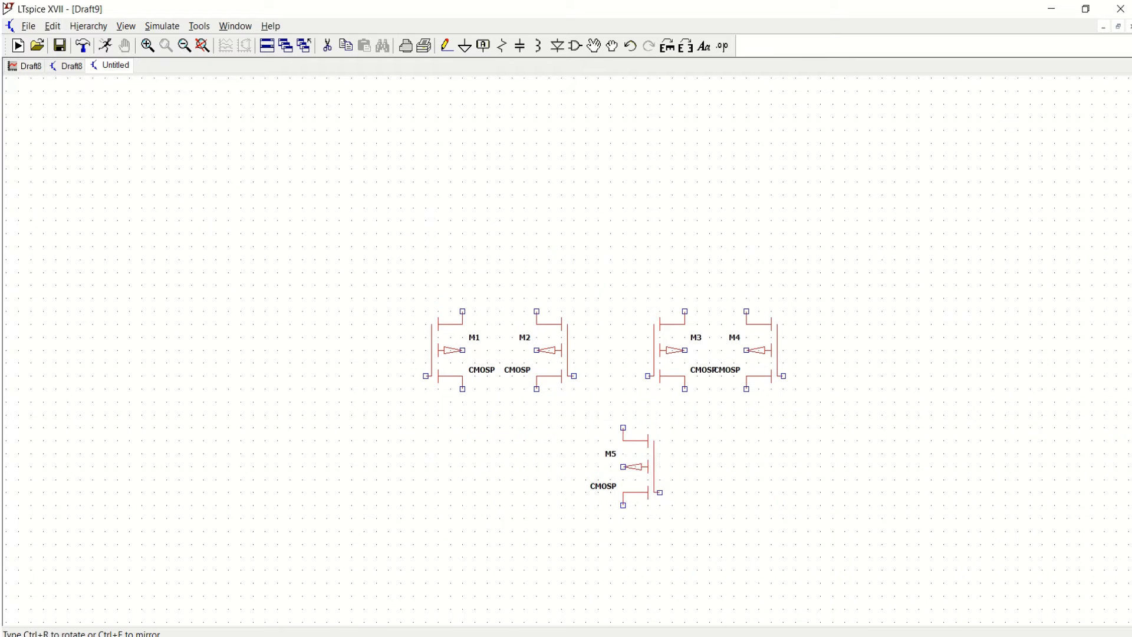
key(Escape)
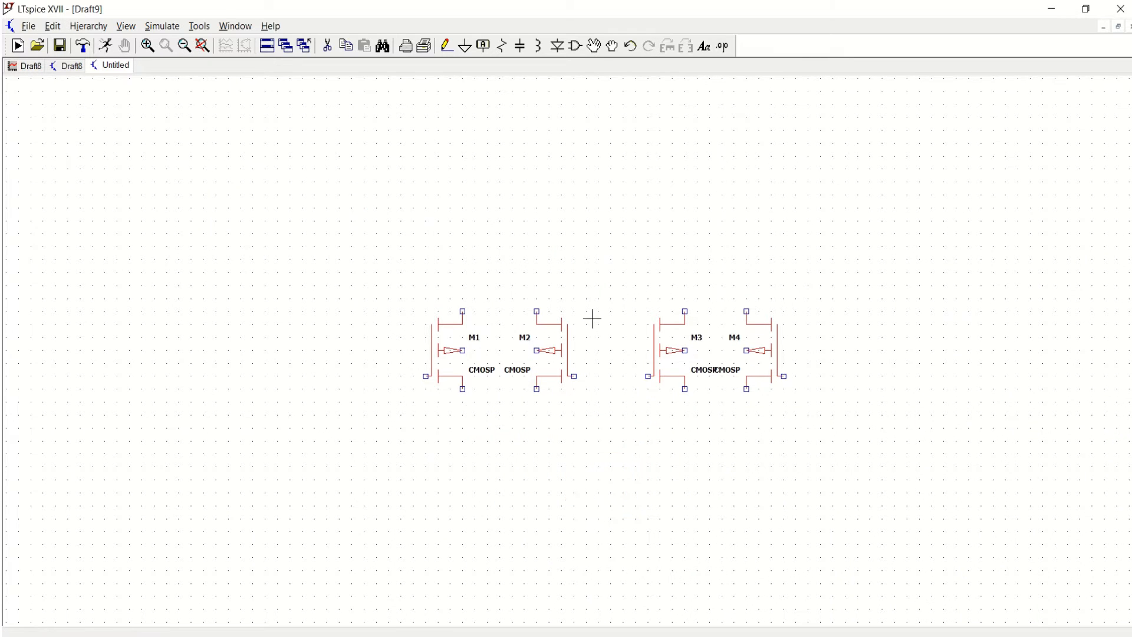
Step: Place two CMOSN transistors side by side below the CMOSP row, the second mirrored to face the first
click(581, 47)
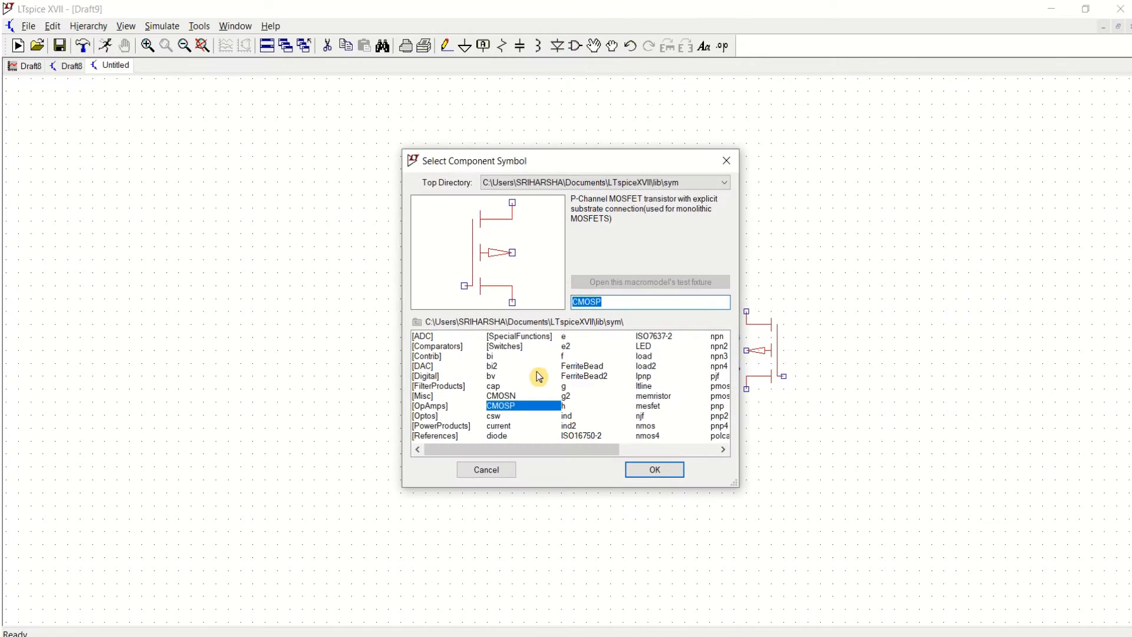
click(501, 396)
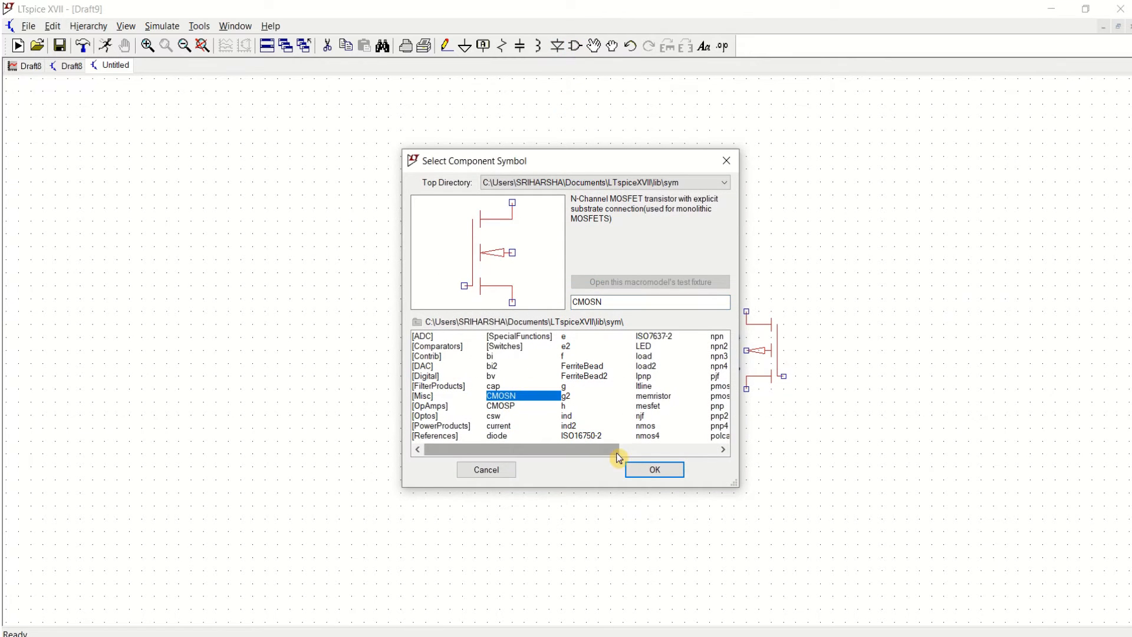
click(655, 470)
scroll(559, 505, up, 1)
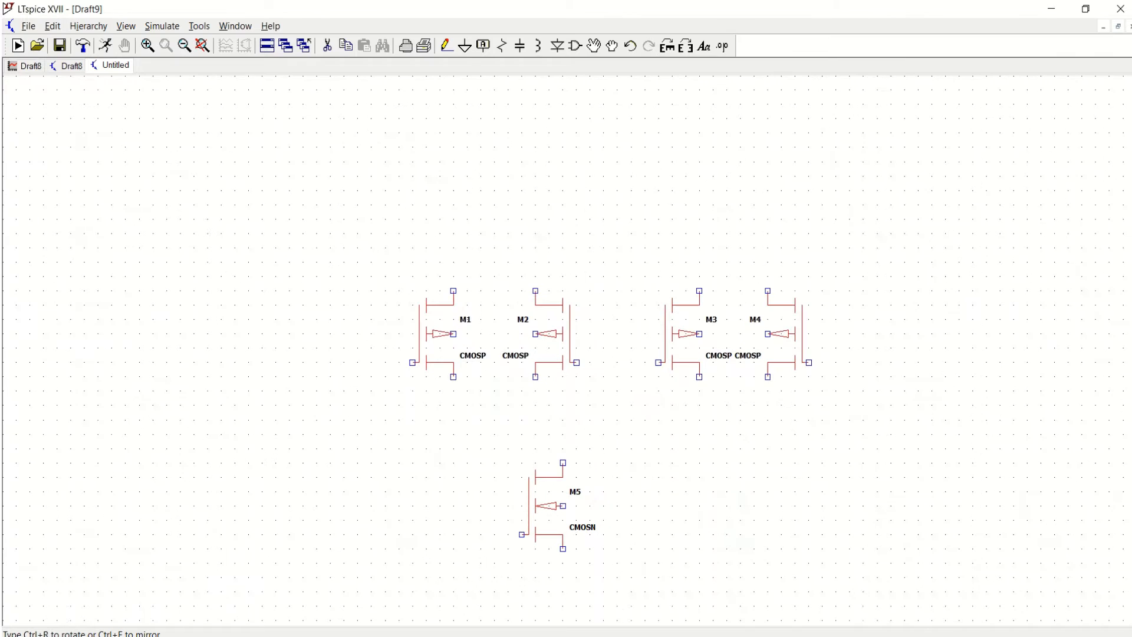
scroll(559, 505, down, 2)
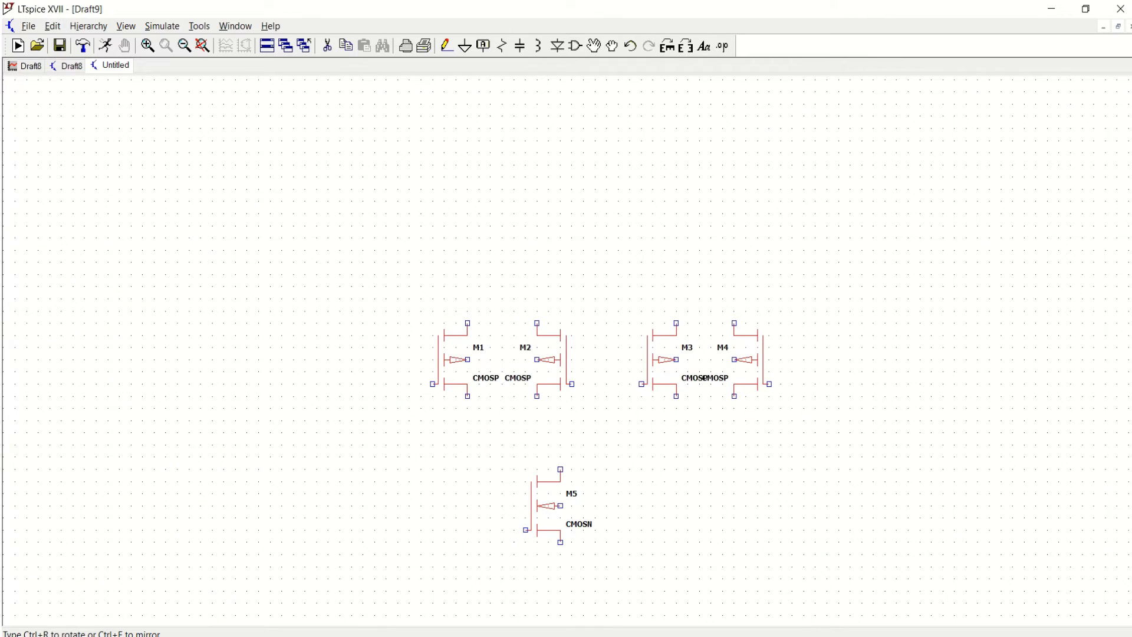
click(549, 506)
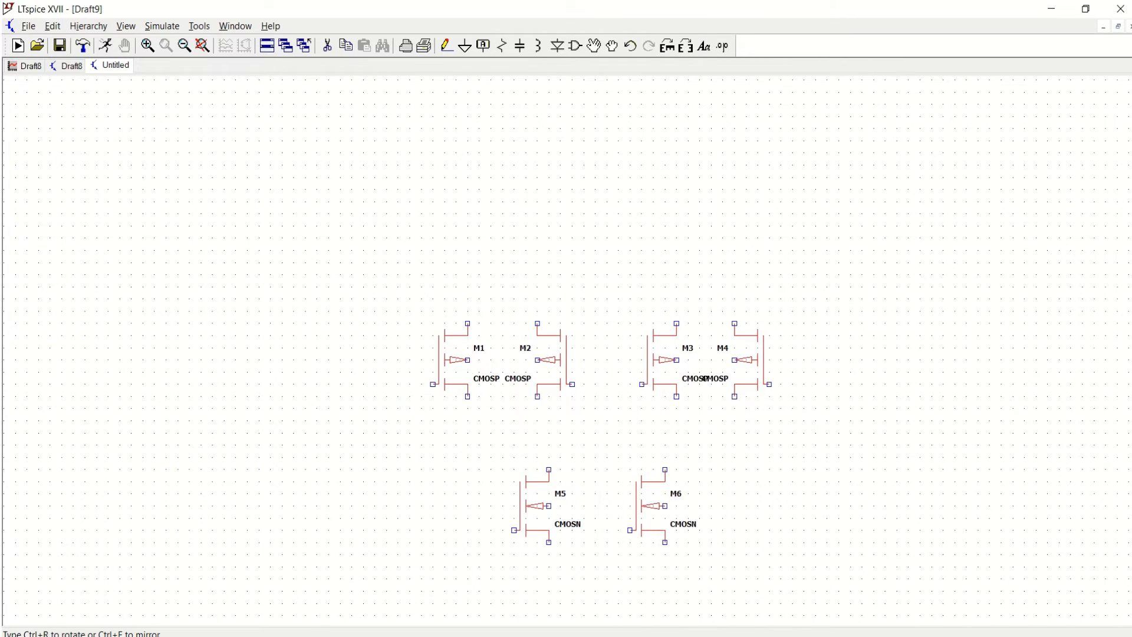
key(ctrl+e)
key(ctrl+e)
key(ctrl+e)
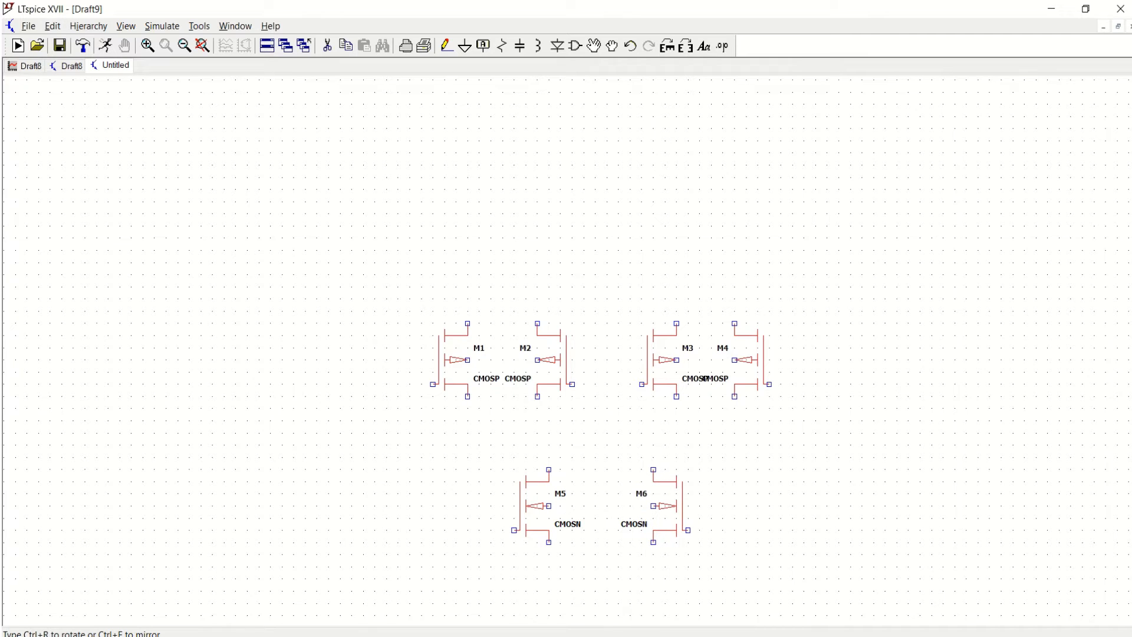
click(641, 506)
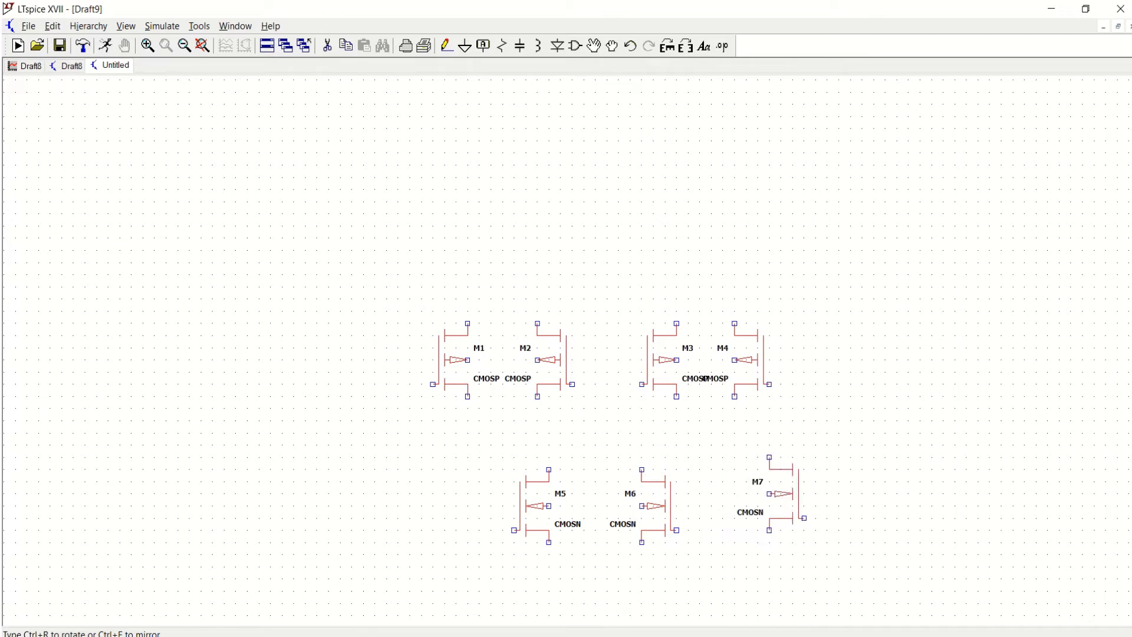
Step: Place another facing pair of CMOSN transistors directly beneath M5 and M6, the second mirrored
click(203, 46)
scroll(686, 401, up, 1)
scroll(689, 406, down, 3)
scroll(680, 395, down, 1)
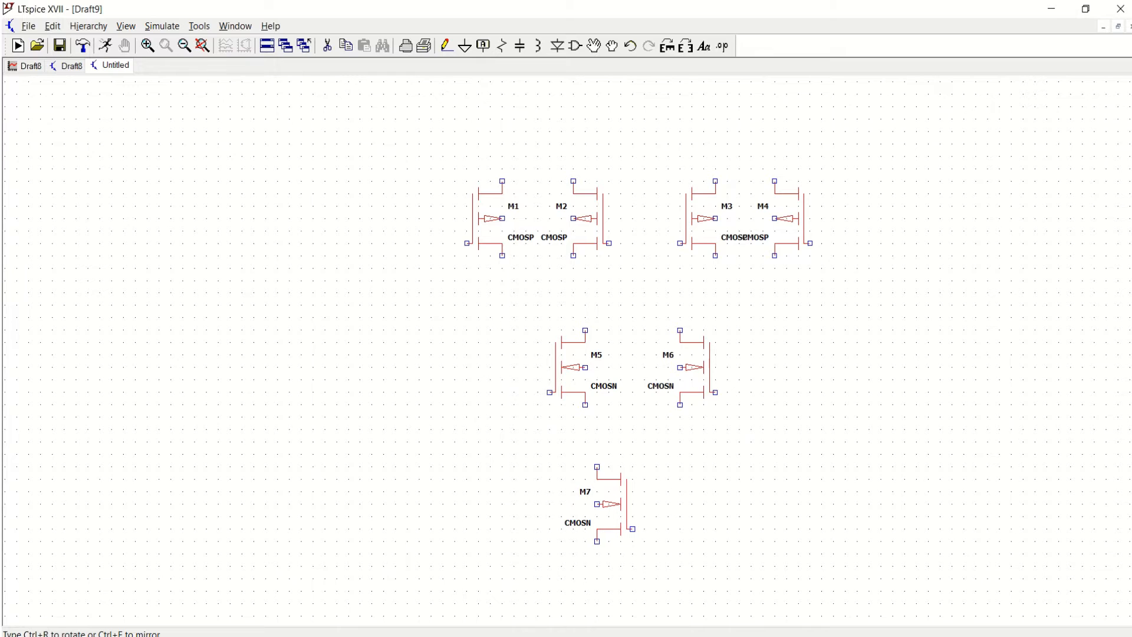
key(ctrl+e)
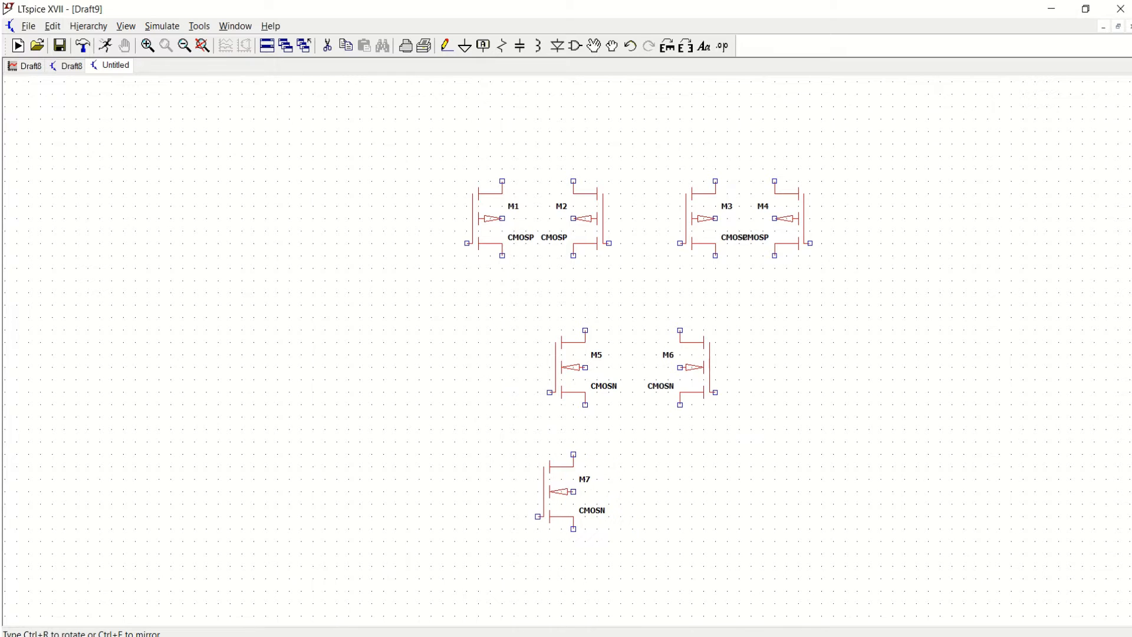
click(568, 505)
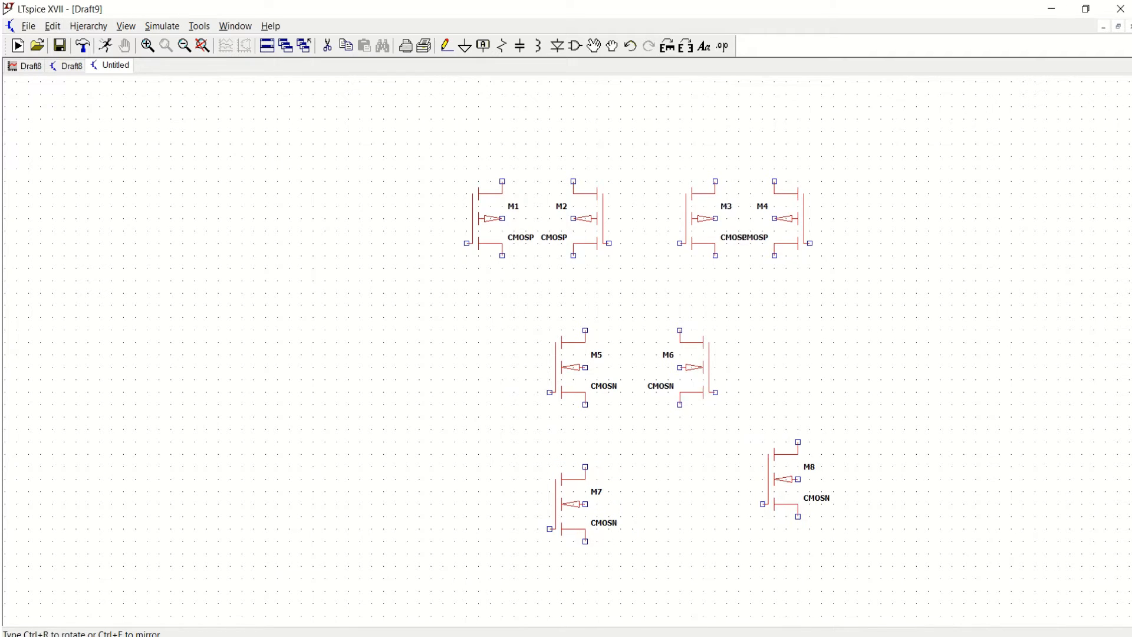
key(ctrl+e)
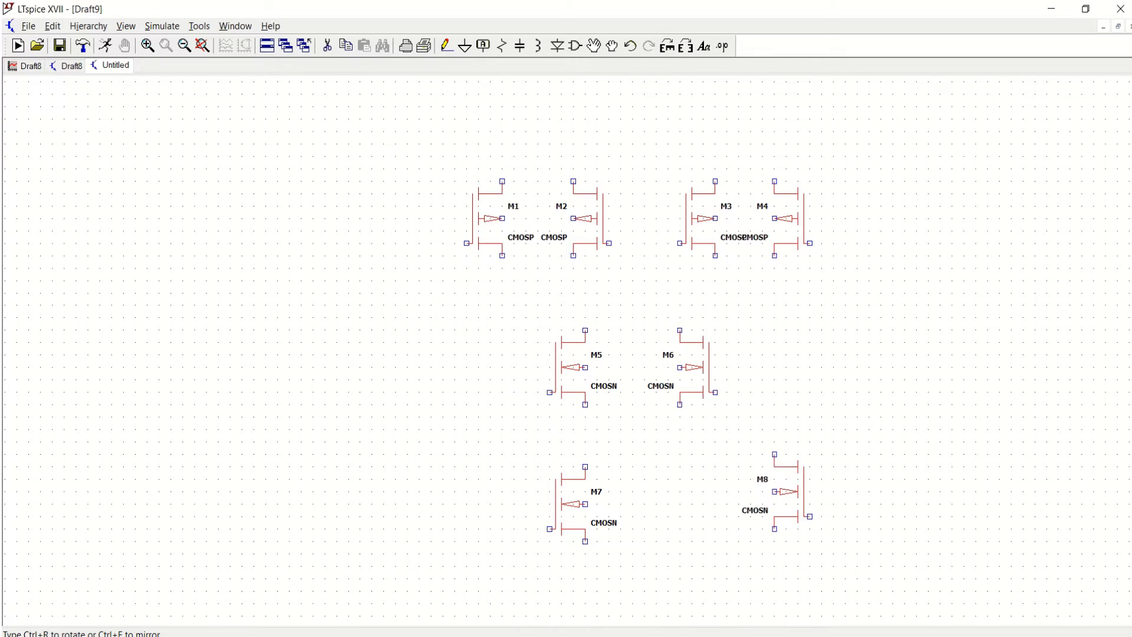
click(698, 504)
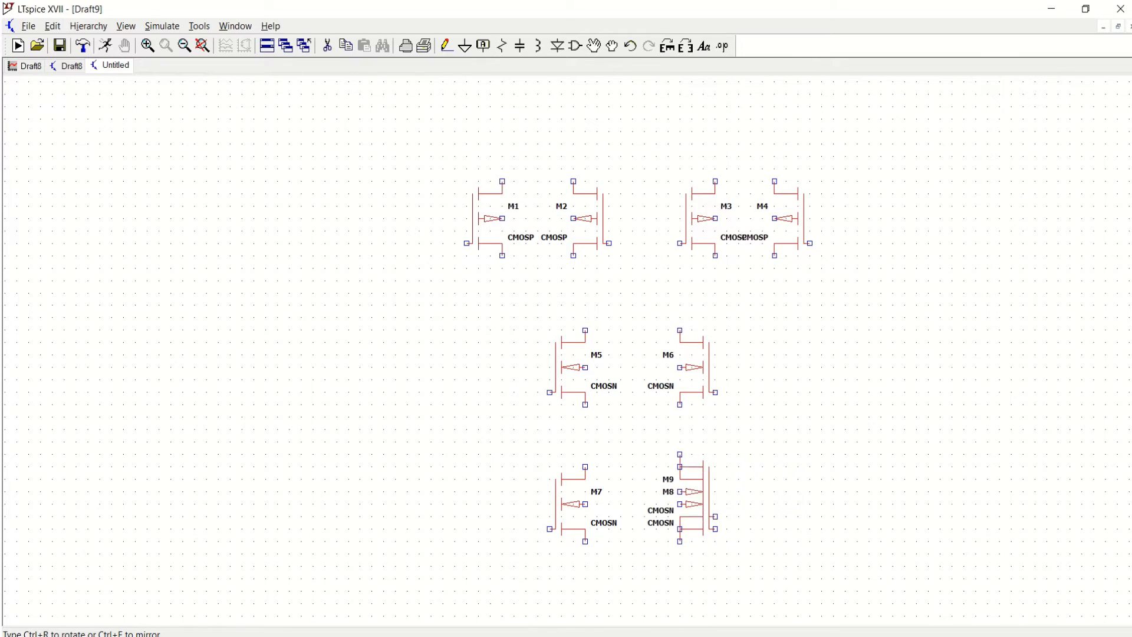
key(Escape)
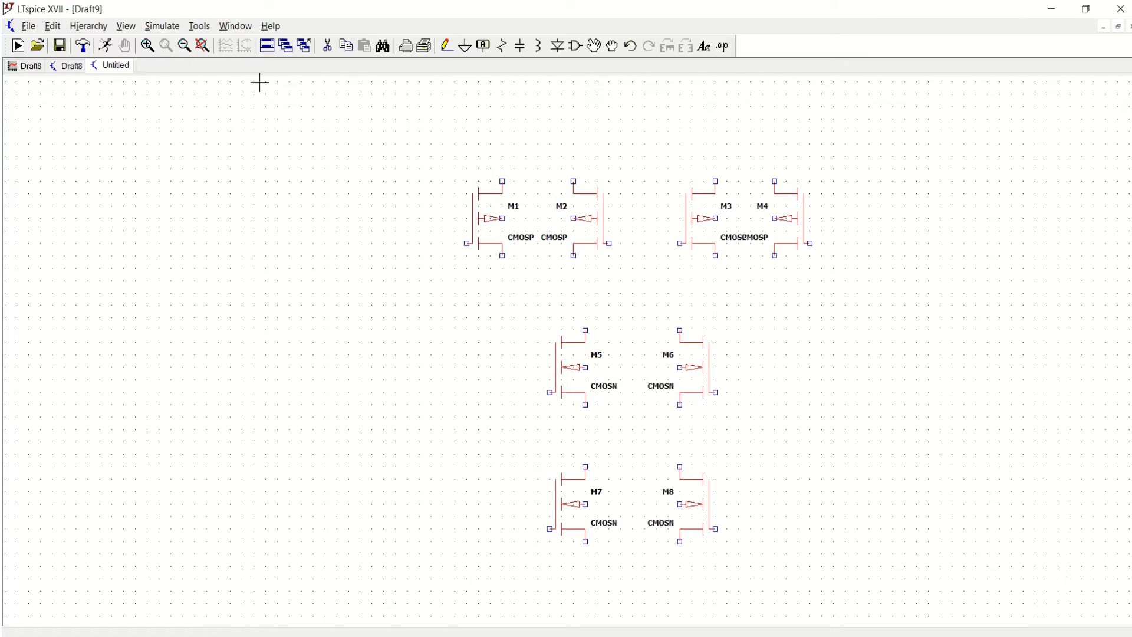
Step: Wire the upper terminals of M1 and M2 together and their lower terminals together to put them in parallel
click(447, 46)
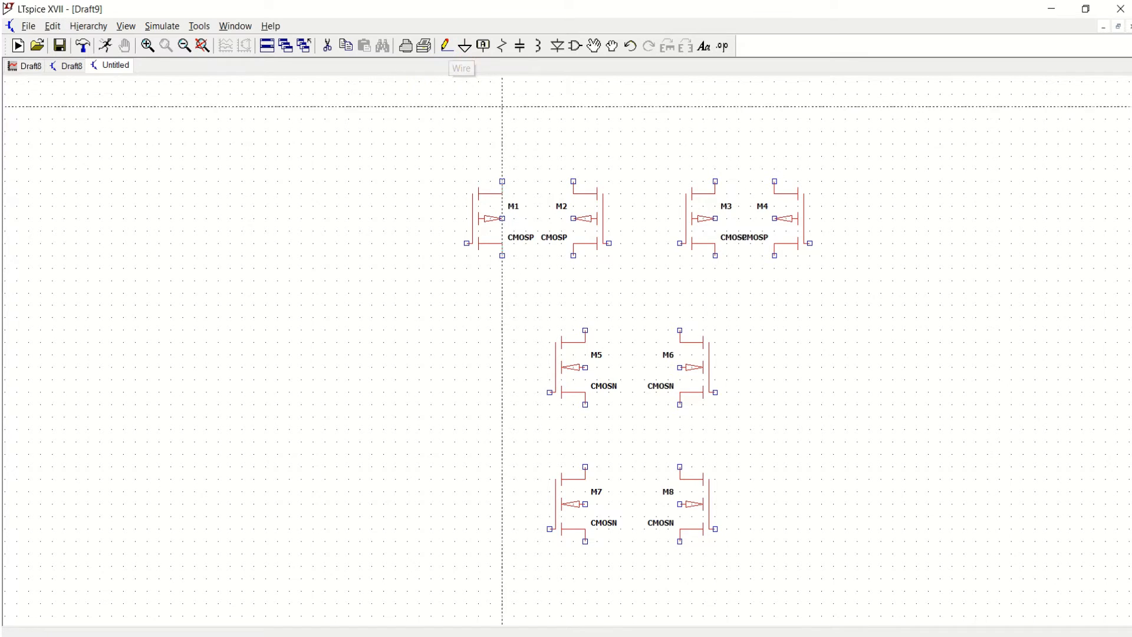
click(502, 181)
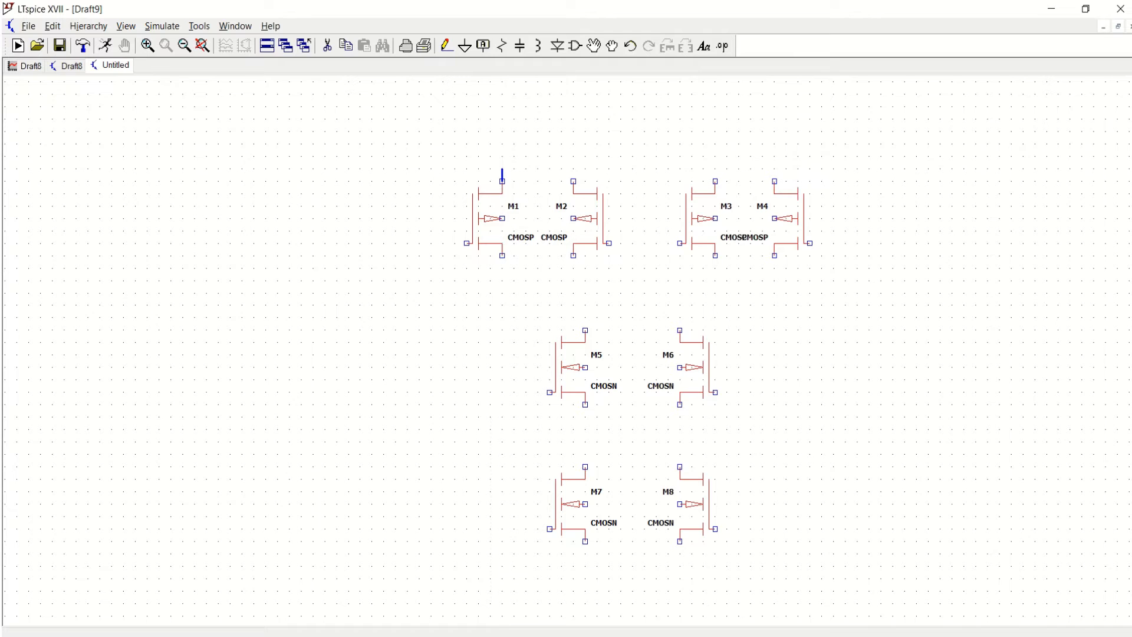
click(573, 156)
click(573, 181)
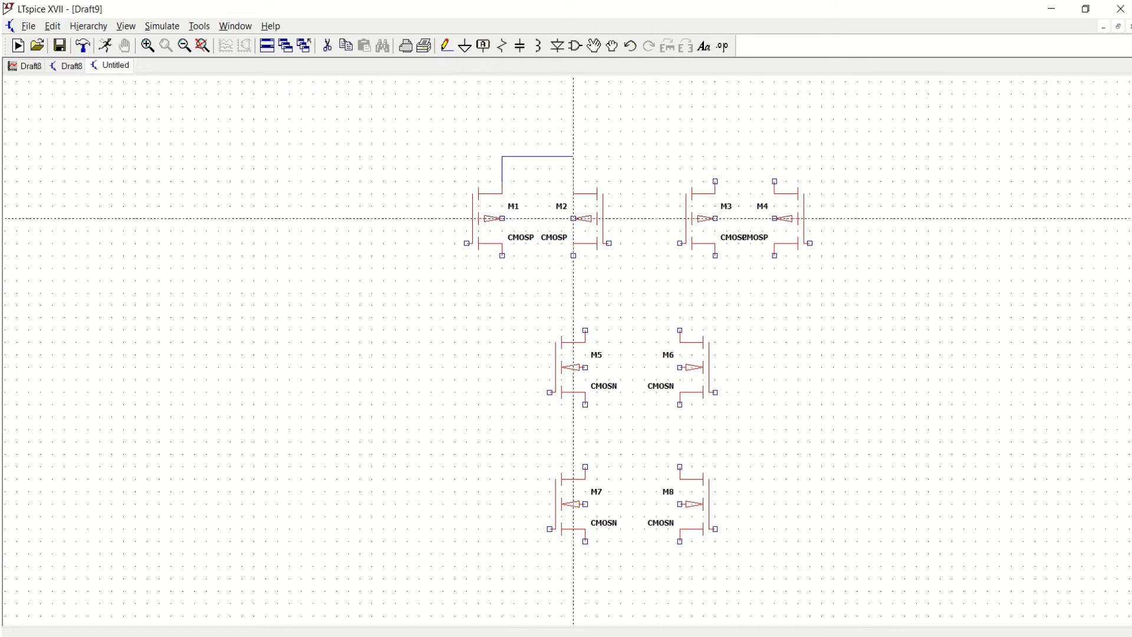
click(502, 256)
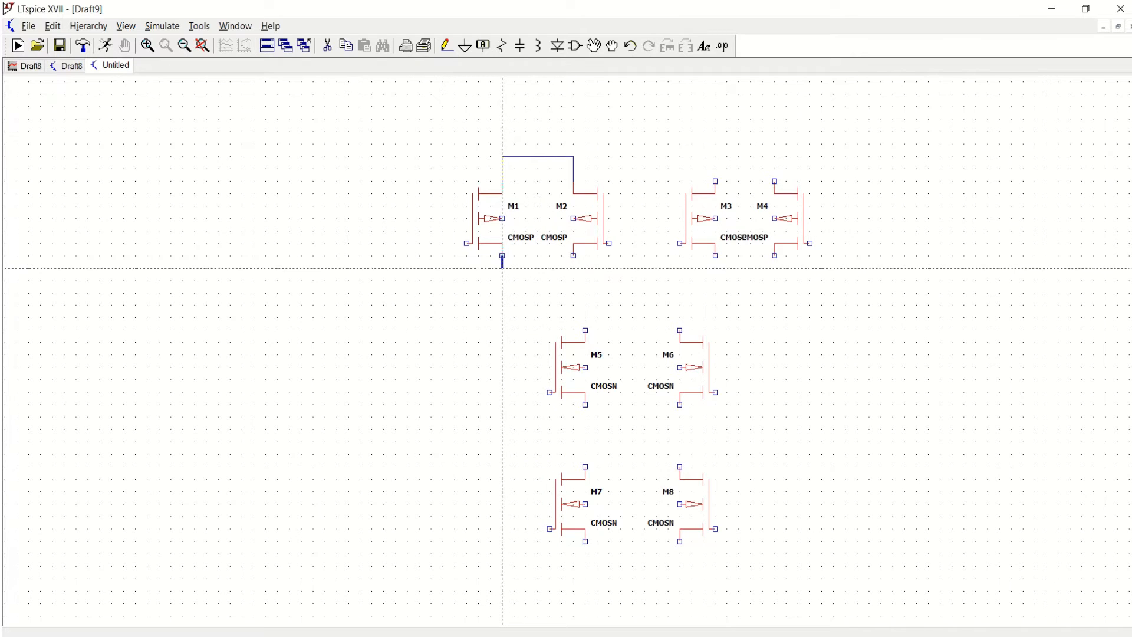
click(514, 281)
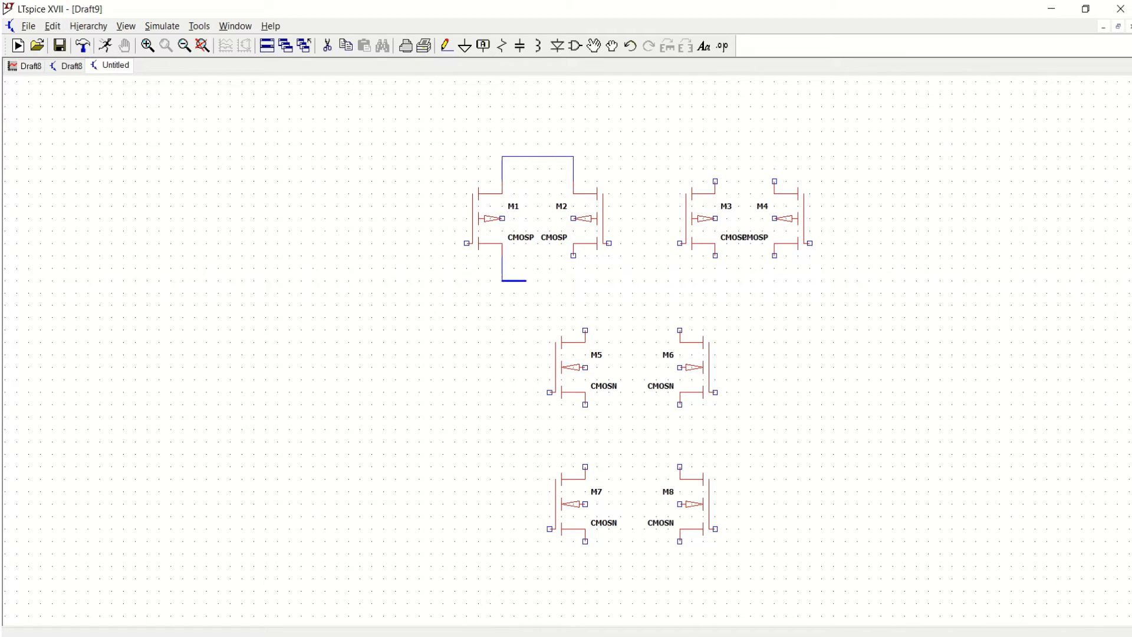
click(573, 280)
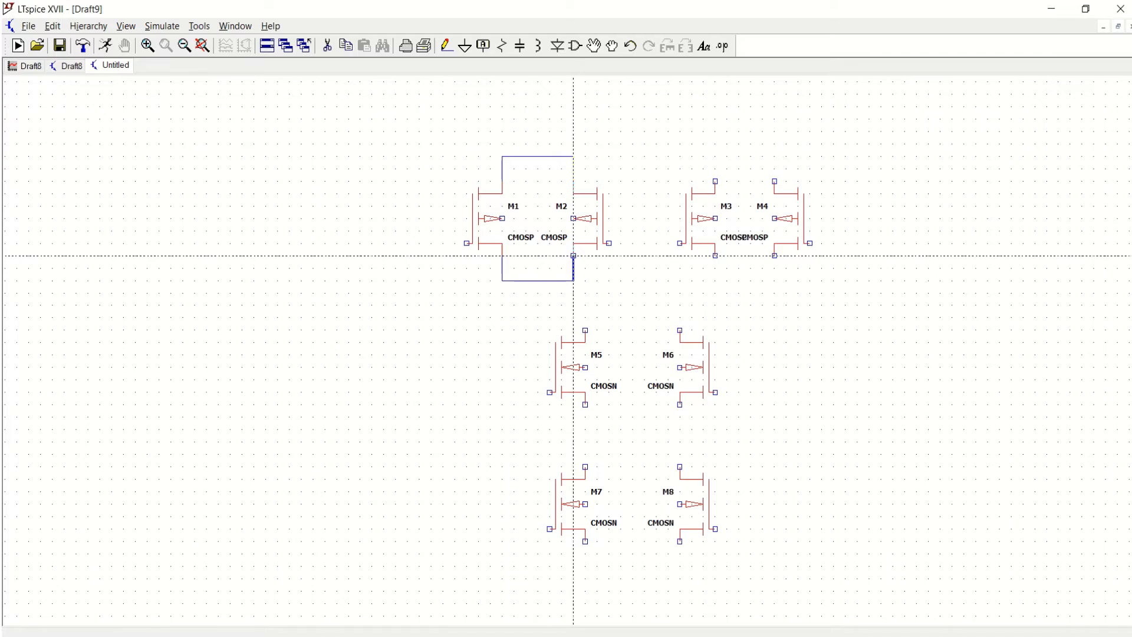
click(573, 255)
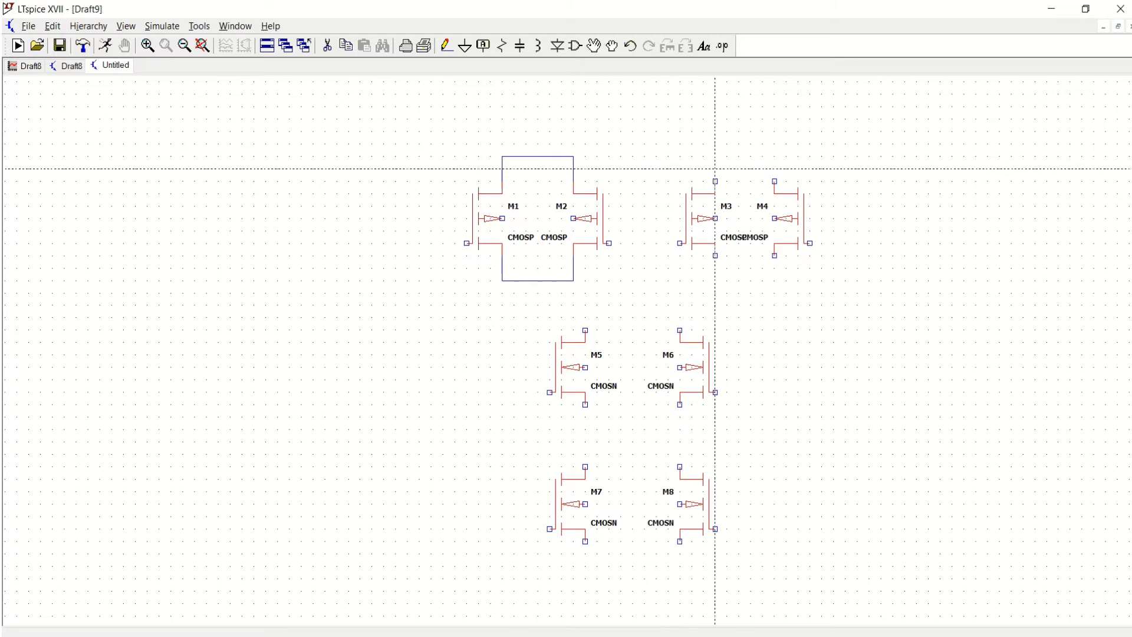
Step: Wire the upper terminals of M3 and M4 together and their lower terminals together to put them in parallel
click(715, 181)
click(715, 157)
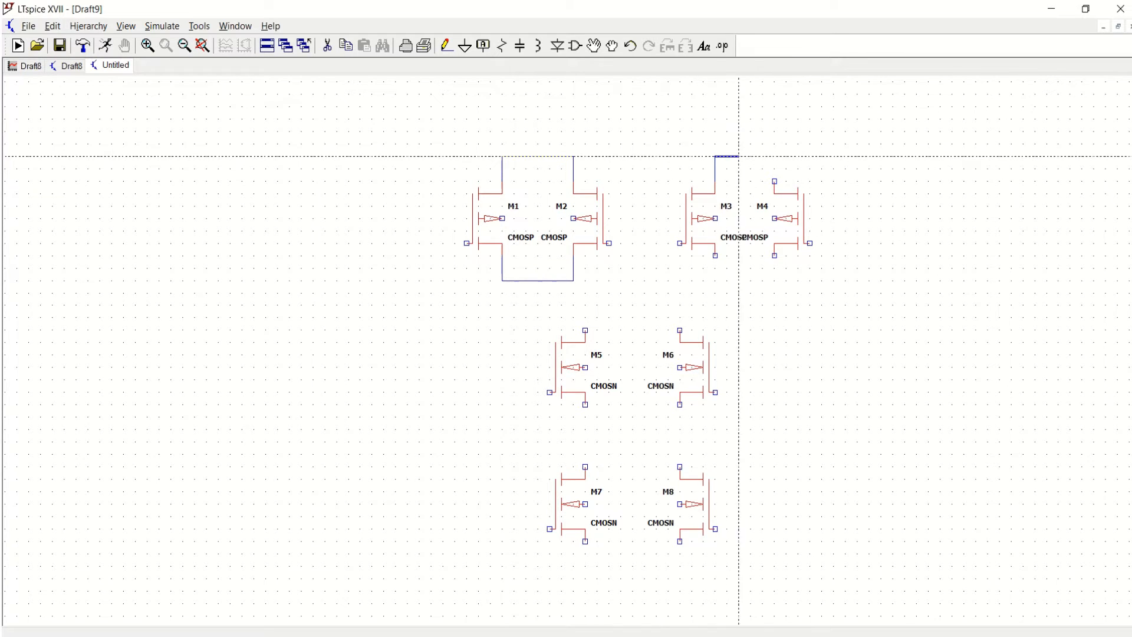
click(774, 156)
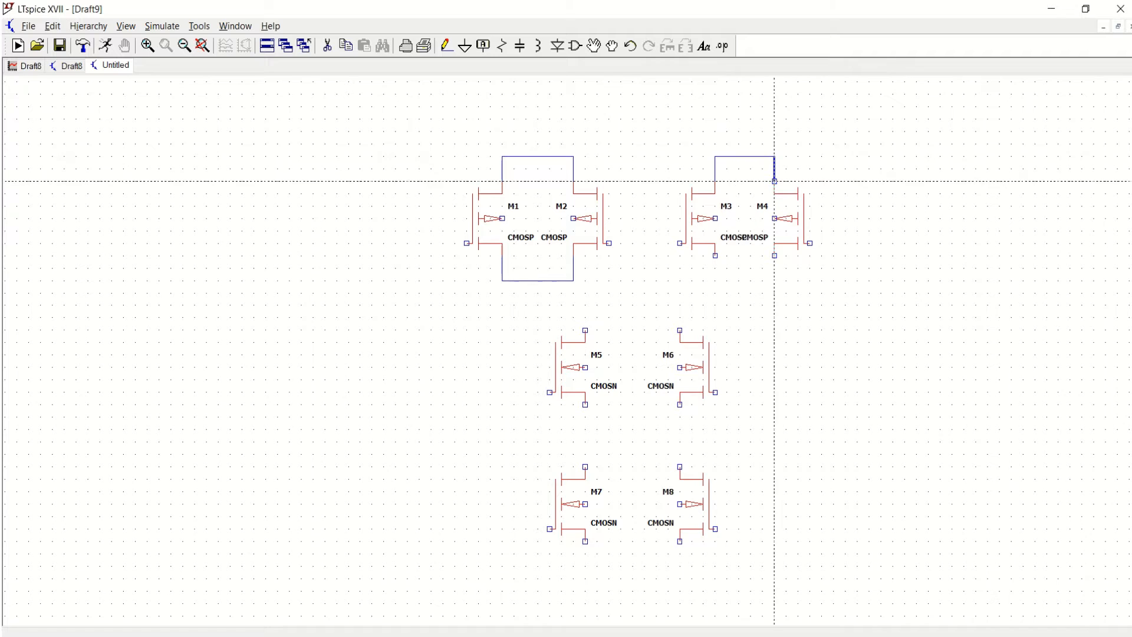
click(774, 193)
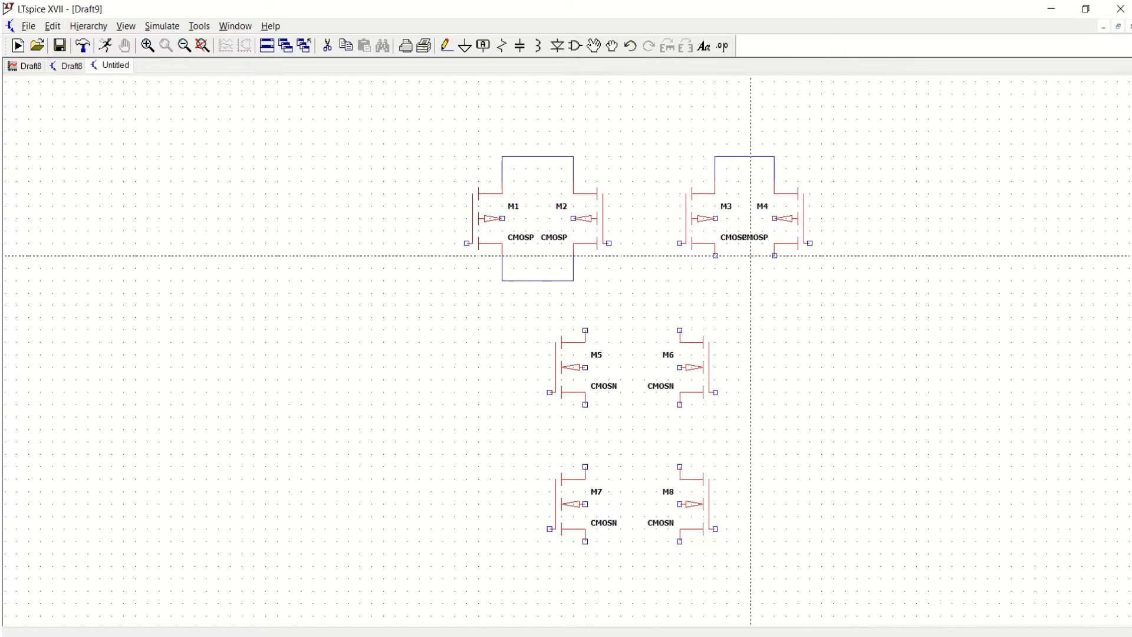
click(715, 255)
click(716, 280)
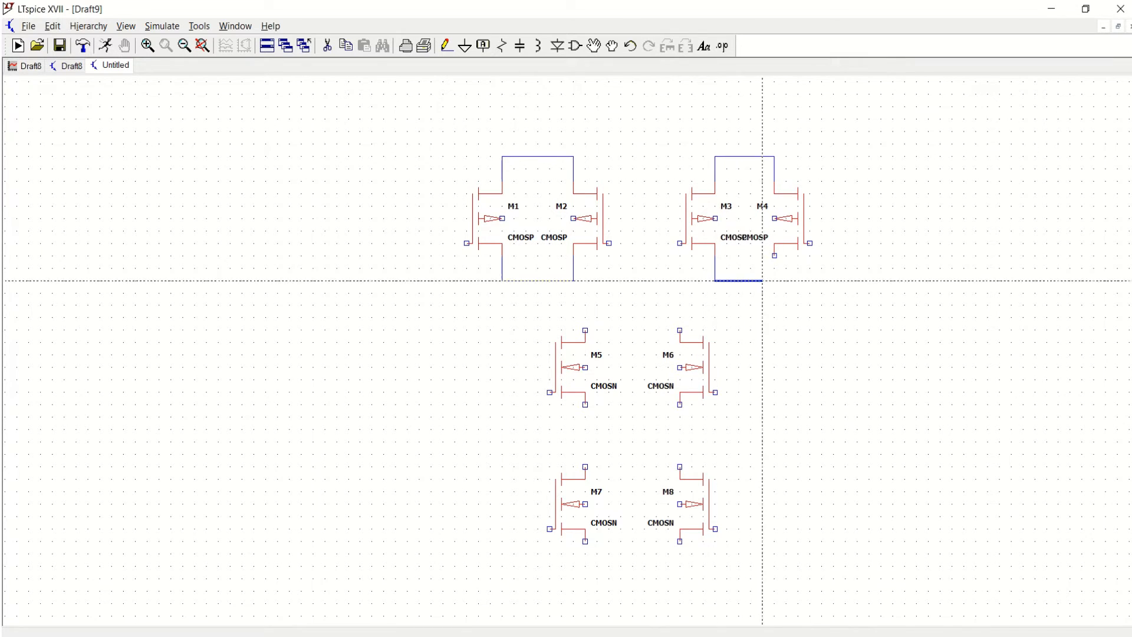
click(774, 281)
click(774, 255)
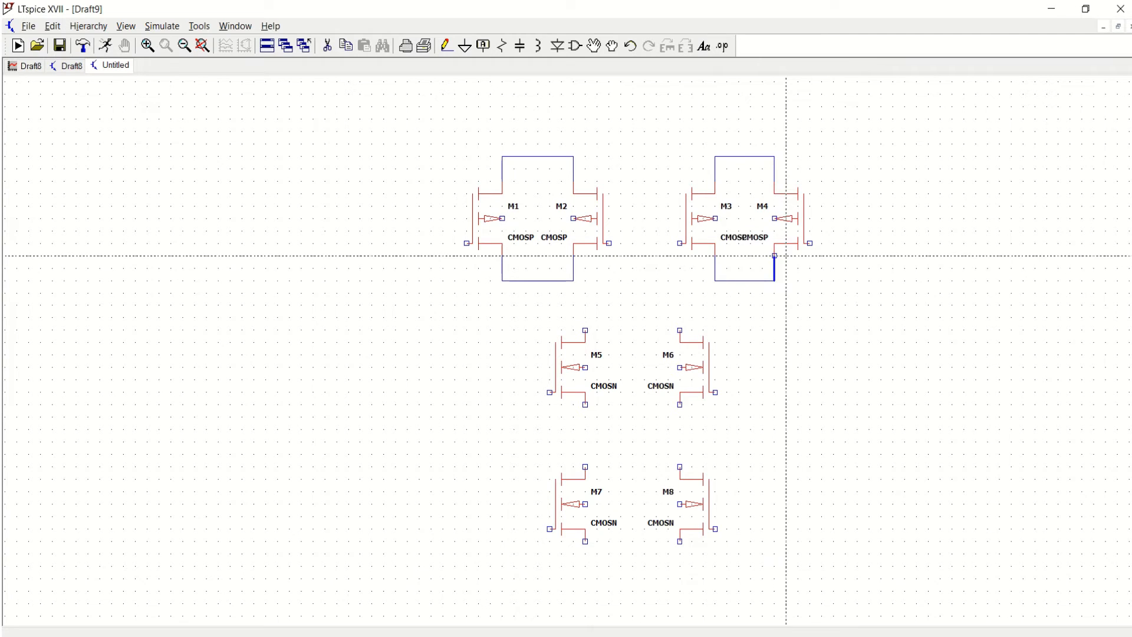
key(Escape)
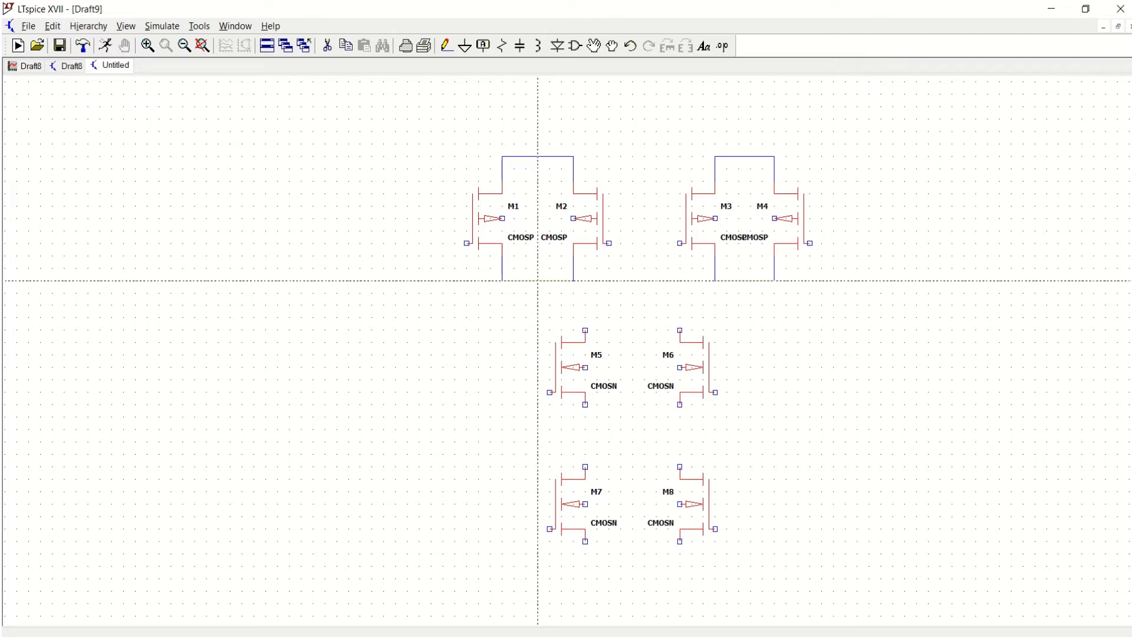
Step: Wire the M1/M2 and M3/M4 pairs in parallel by joining their lower common nodes and their upper common nodes
click(538, 280)
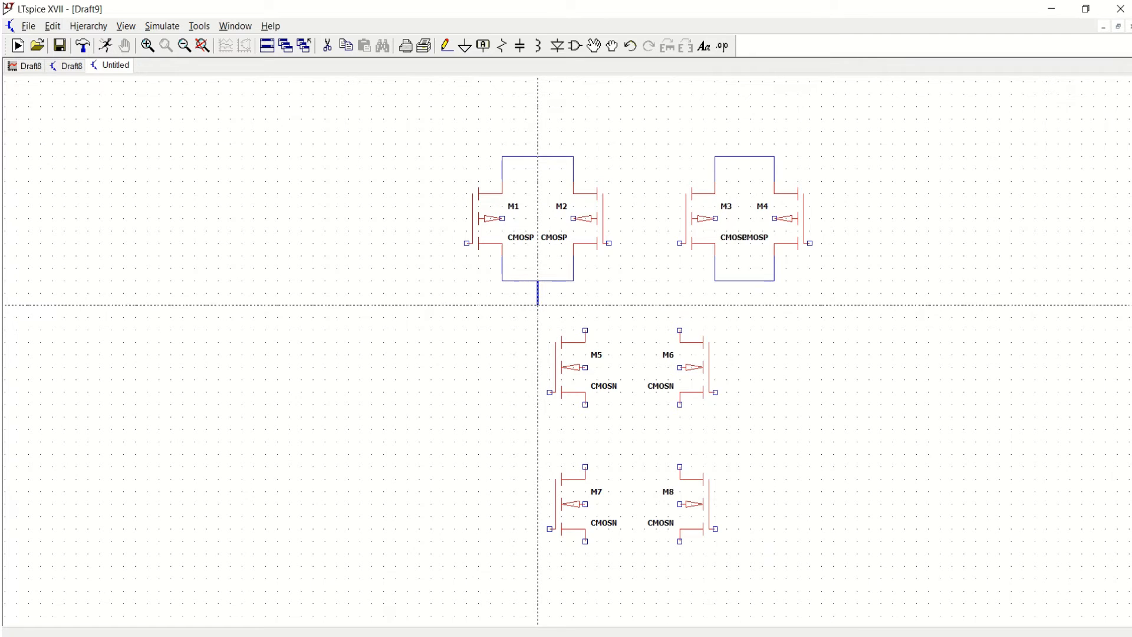
click(538, 305)
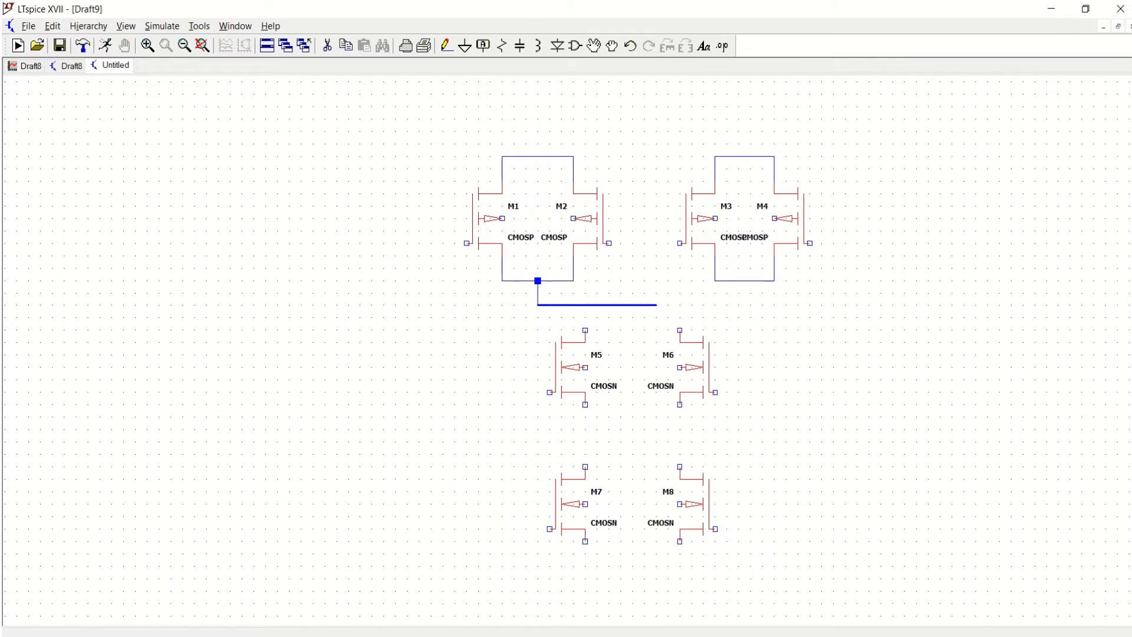
click(739, 305)
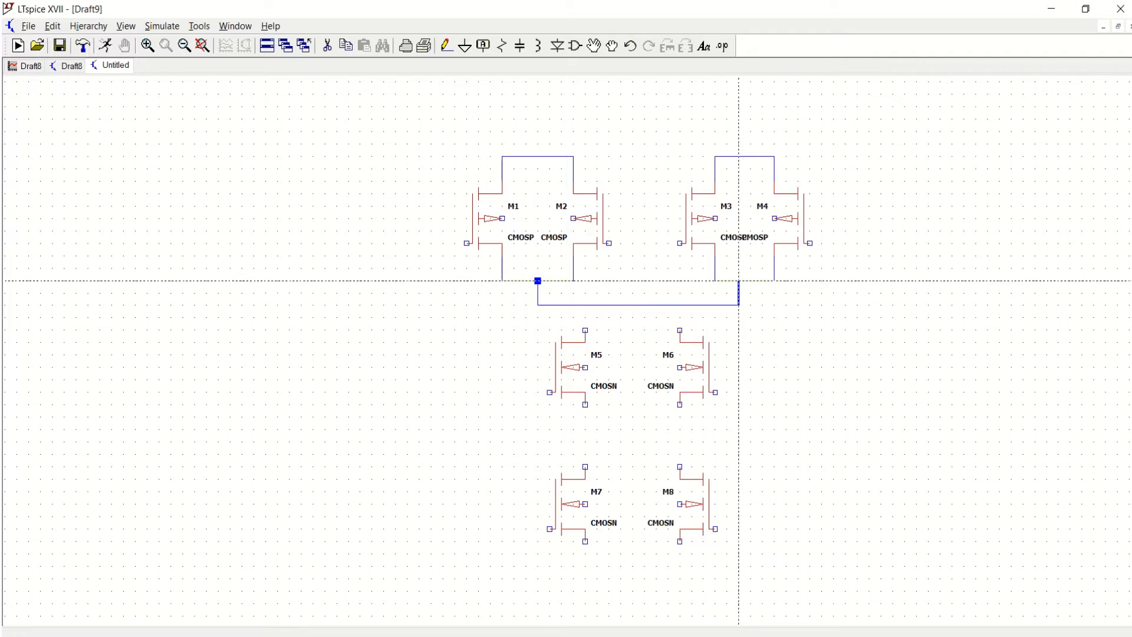
click(739, 280)
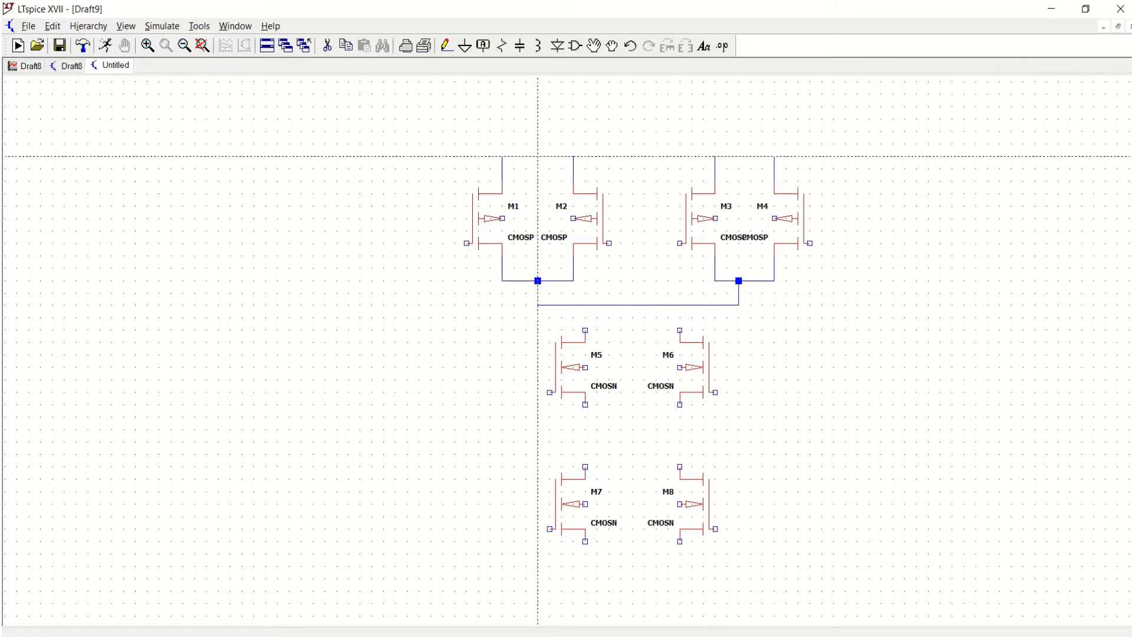
click(537, 156)
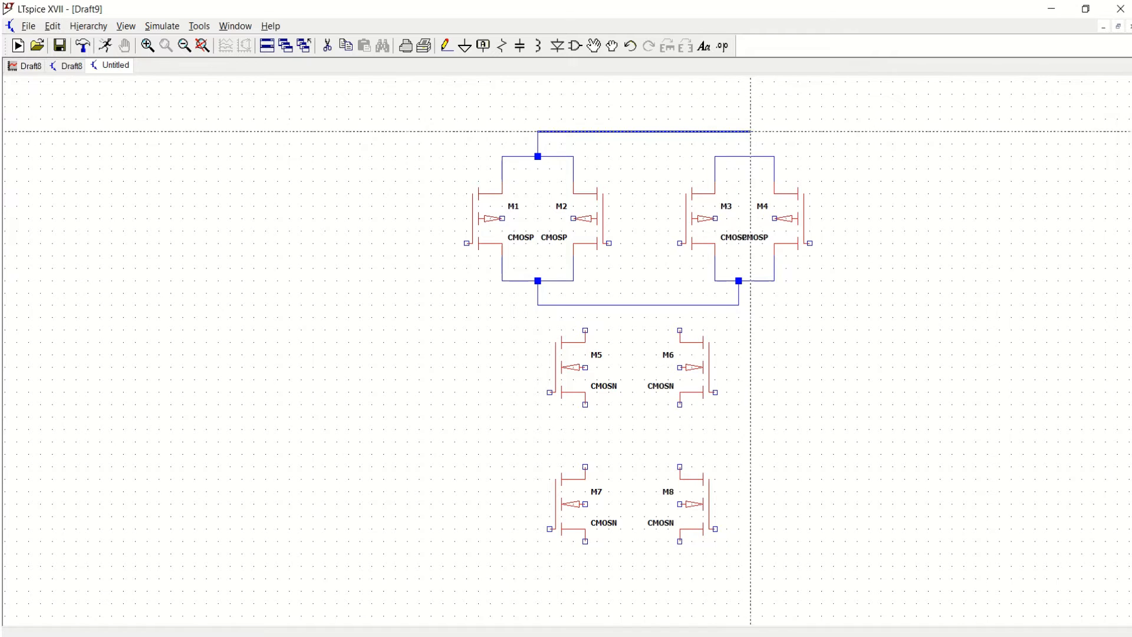
click(750, 131)
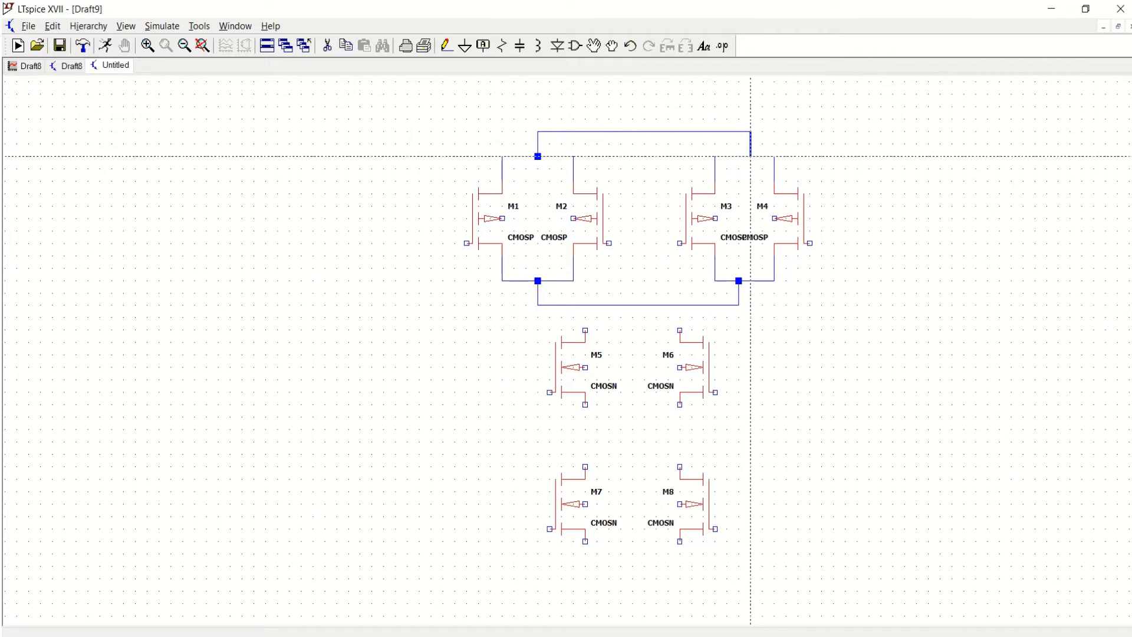
click(751, 157)
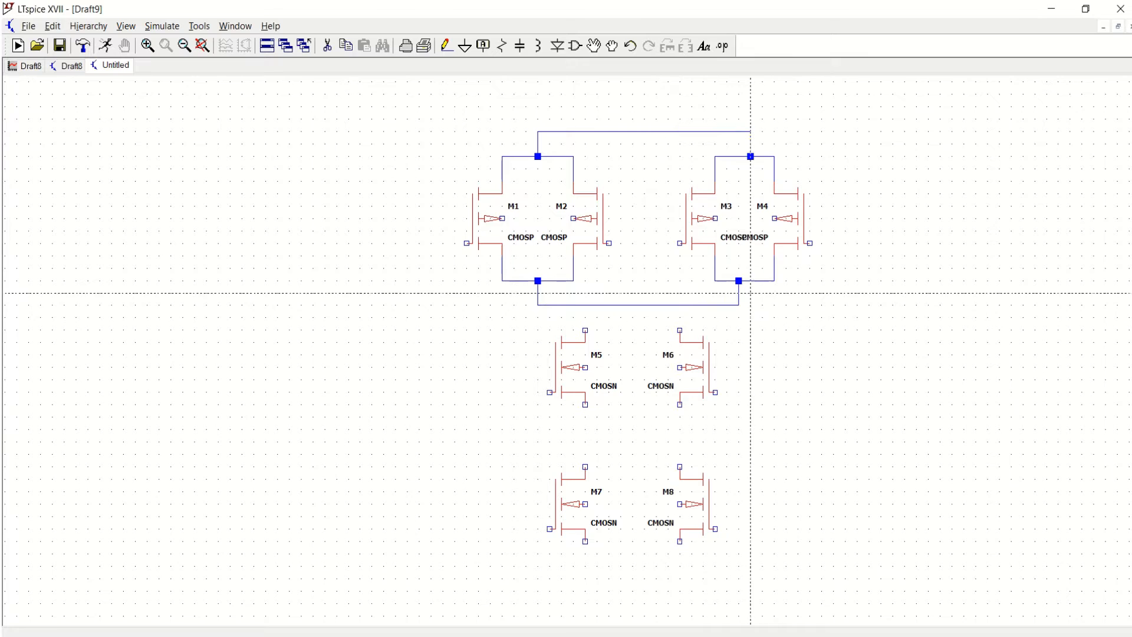
Step: Extend the lower common wire of the CMOSP pairs horizontally past M4 as an open-ended output line
click(739, 305)
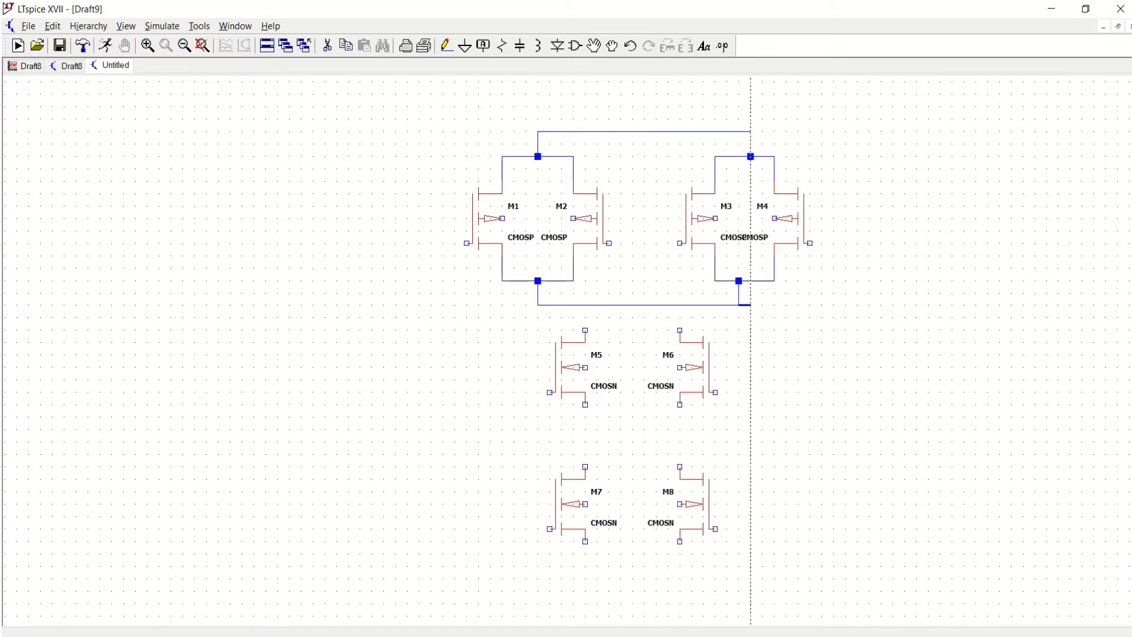
right_click(881, 305)
click(881, 304)
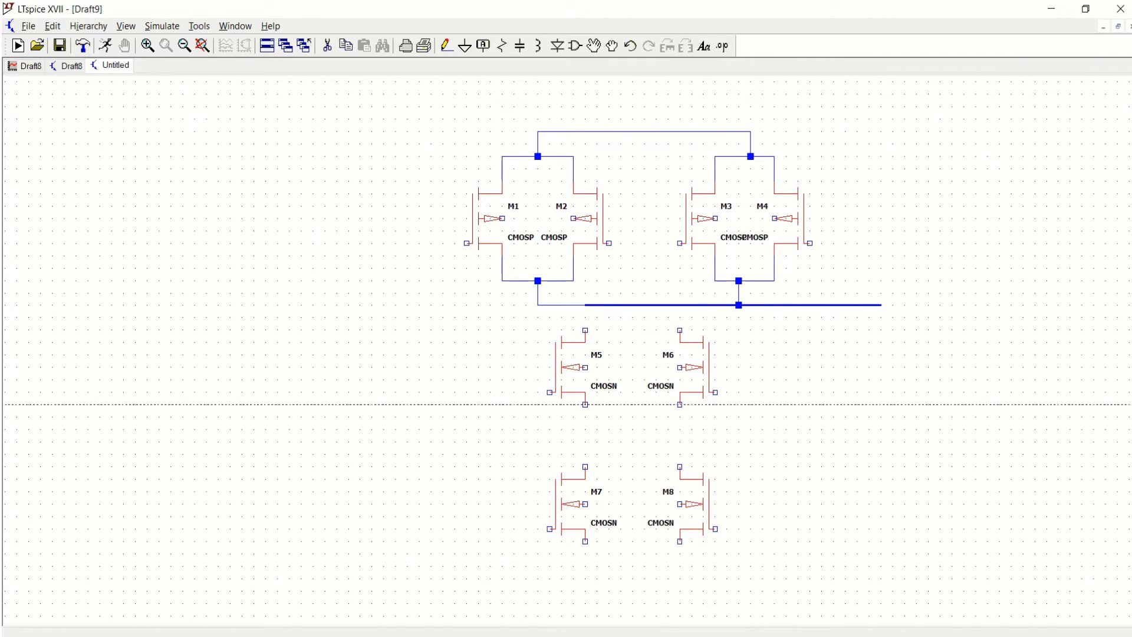
right_click(700, 448)
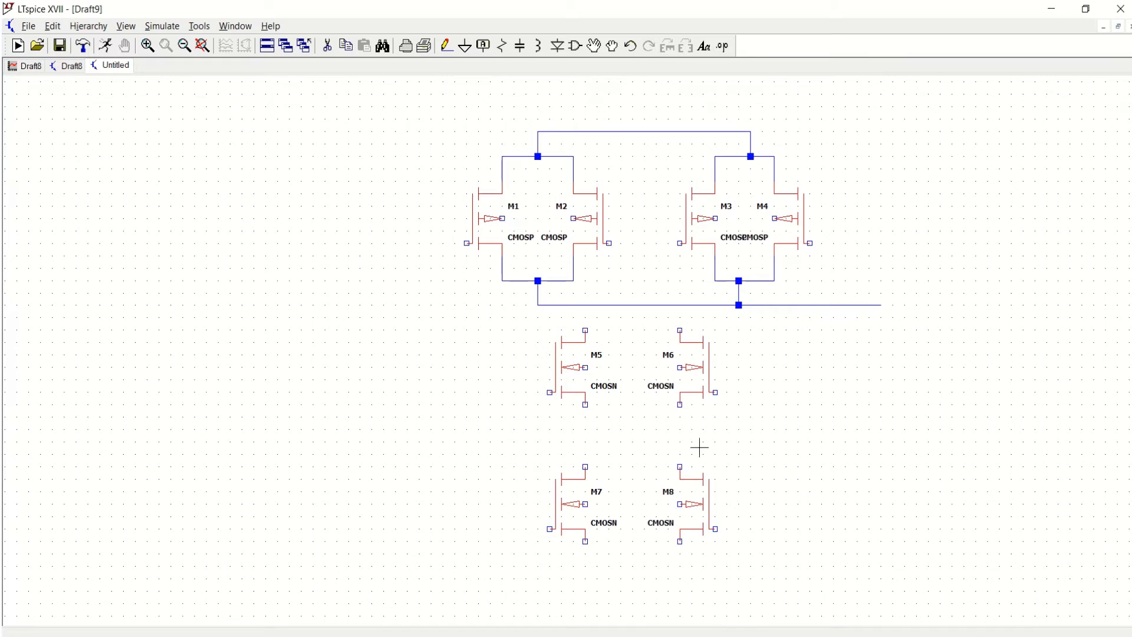
Step: Wire M5 and M6 in parallel and tie their upper common node to the output line beneath the CMOSP pairs
click(446, 45)
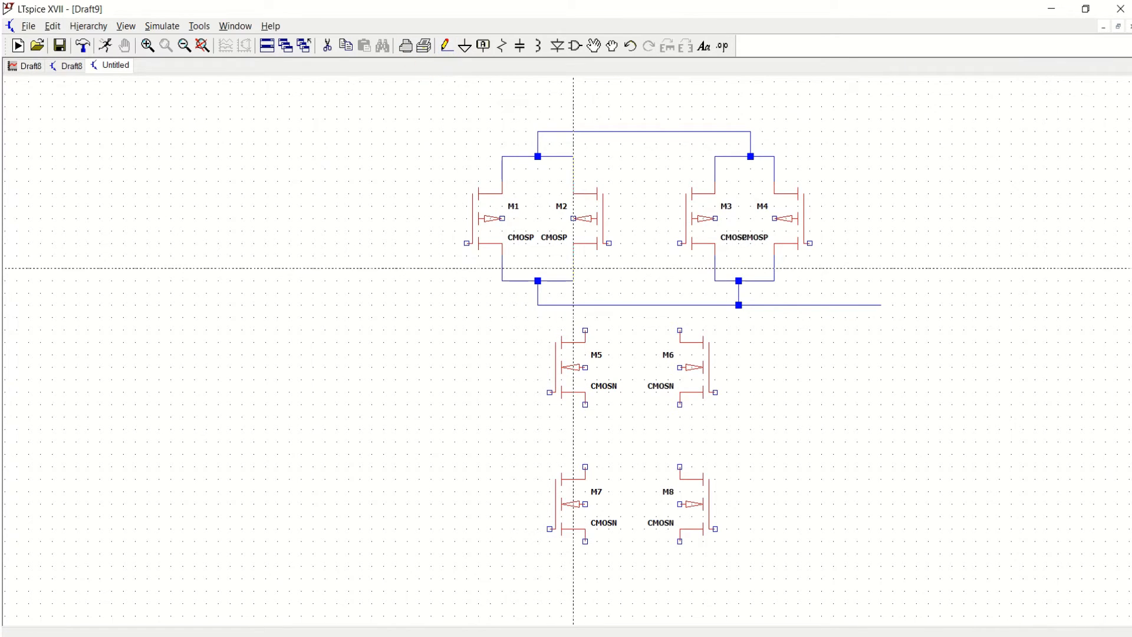
click(585, 330)
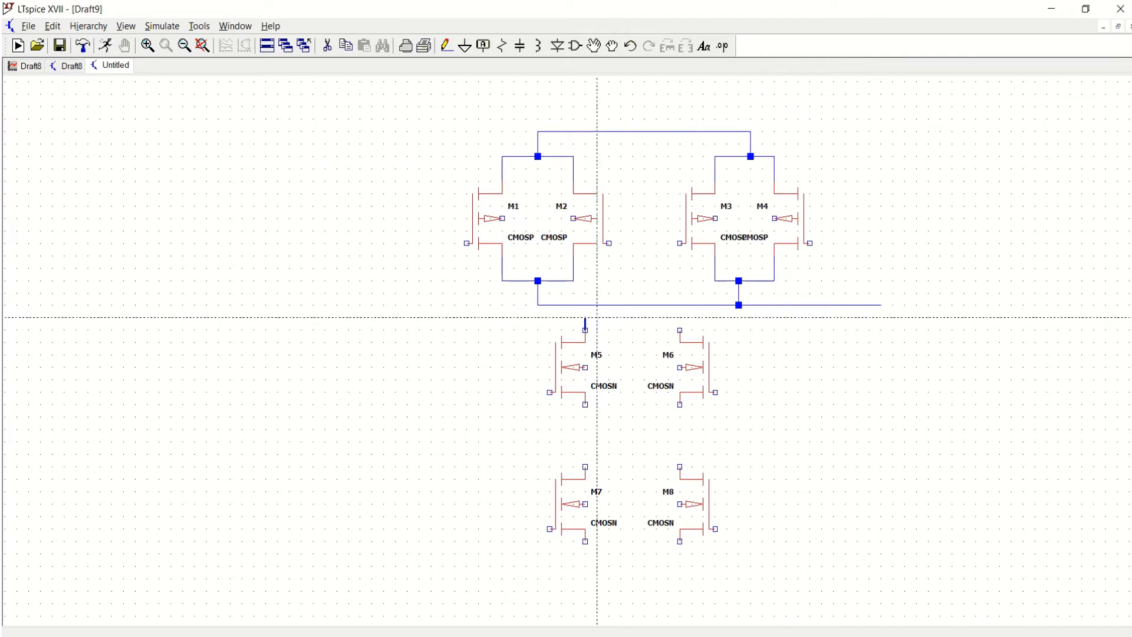
click(680, 331)
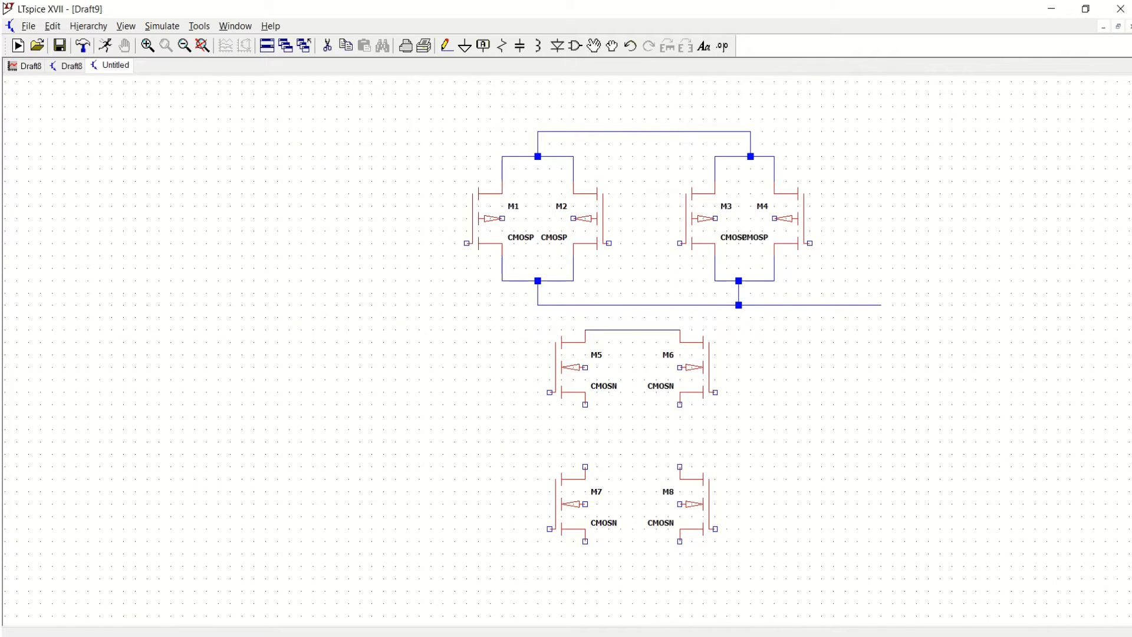
click(633, 331)
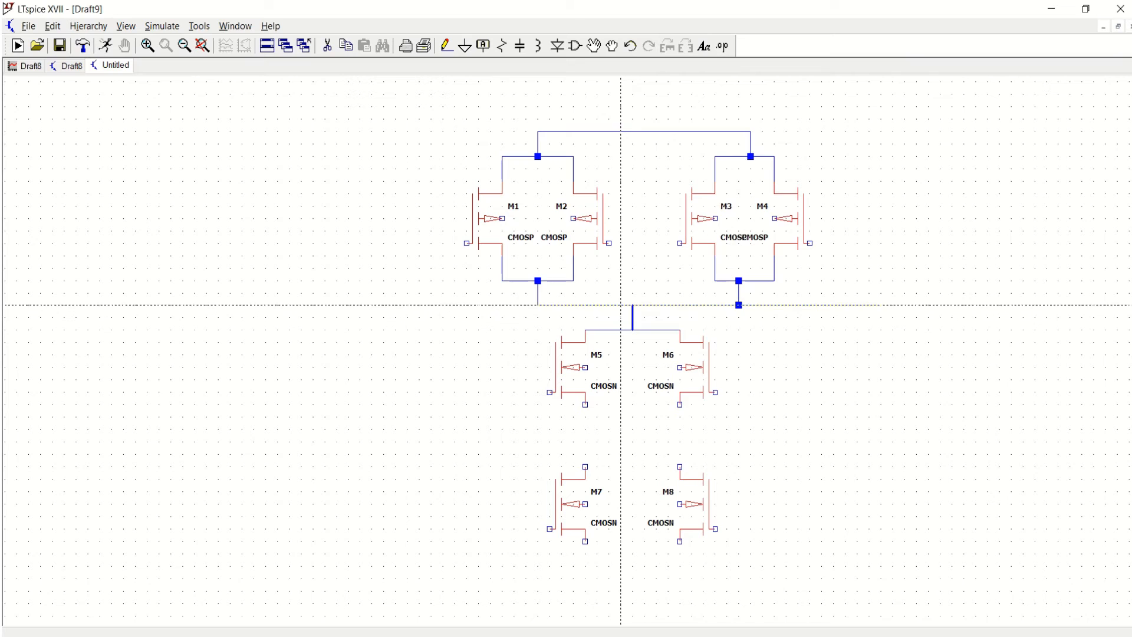
click(621, 305)
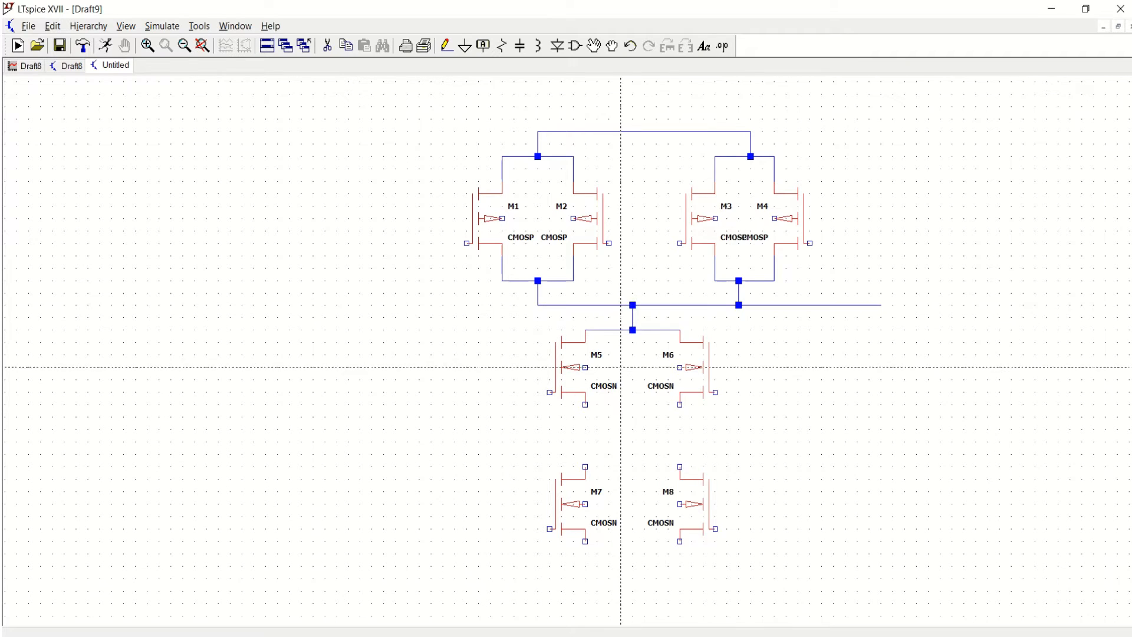
click(585, 404)
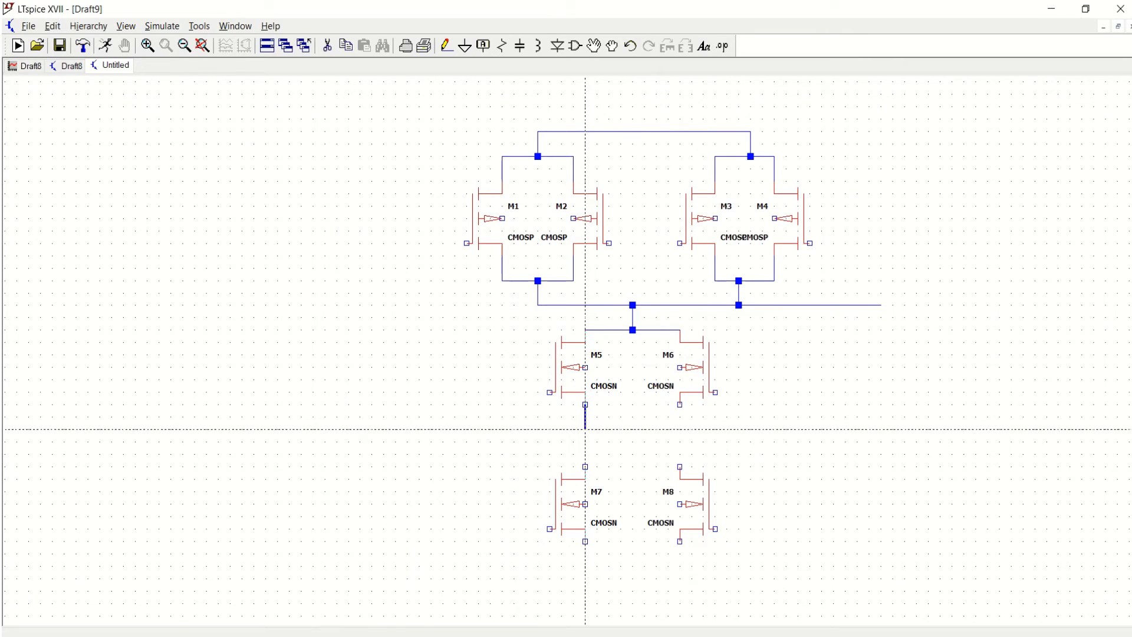
click(680, 429)
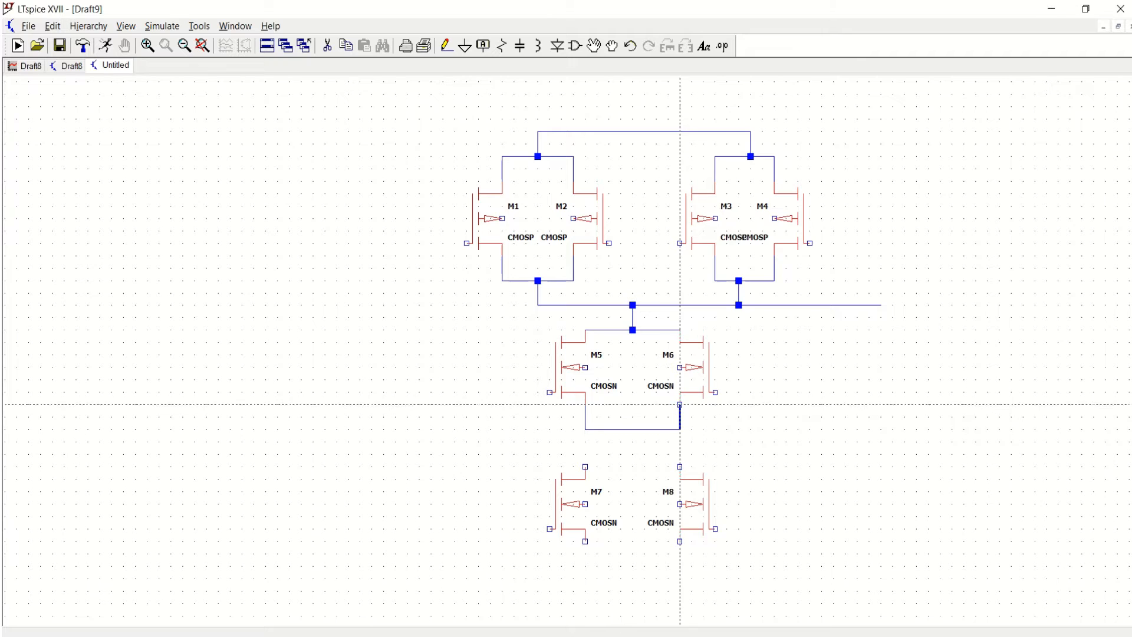
click(680, 404)
Step: Wire the upper terminals of M7 and M8 together and their lower terminals together to put them in parallel
click(585, 467)
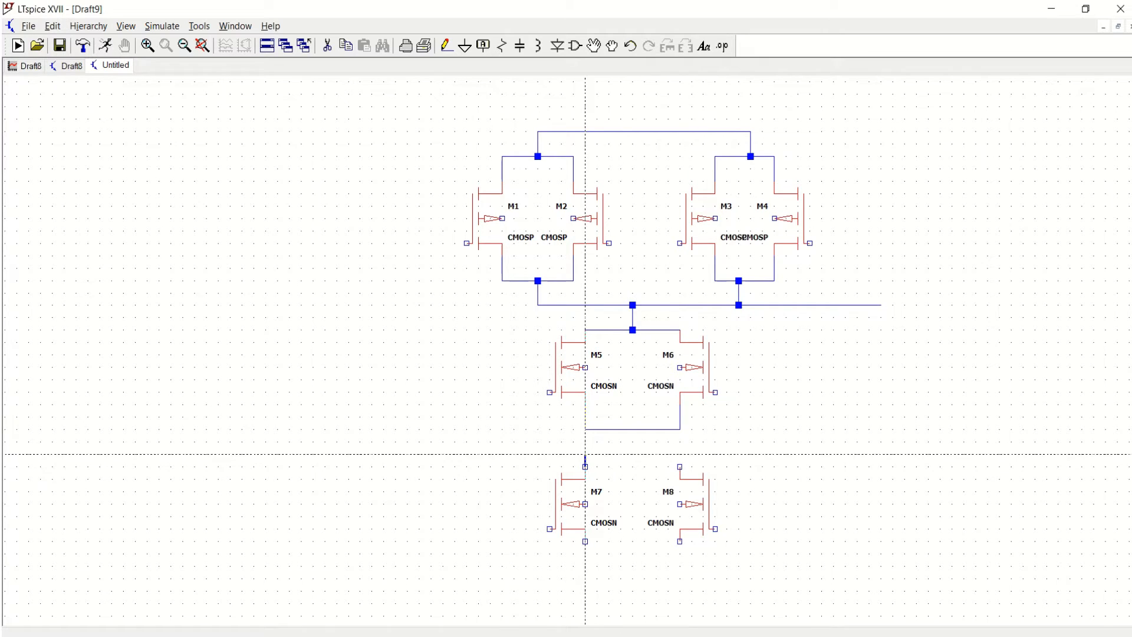
click(586, 454)
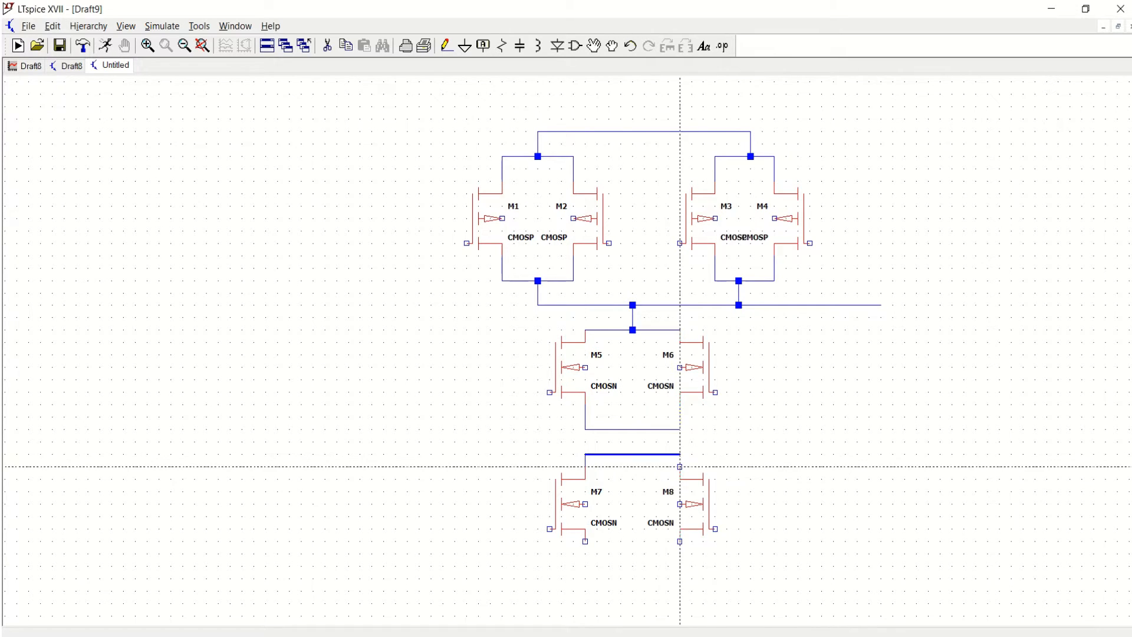
click(680, 454)
click(680, 466)
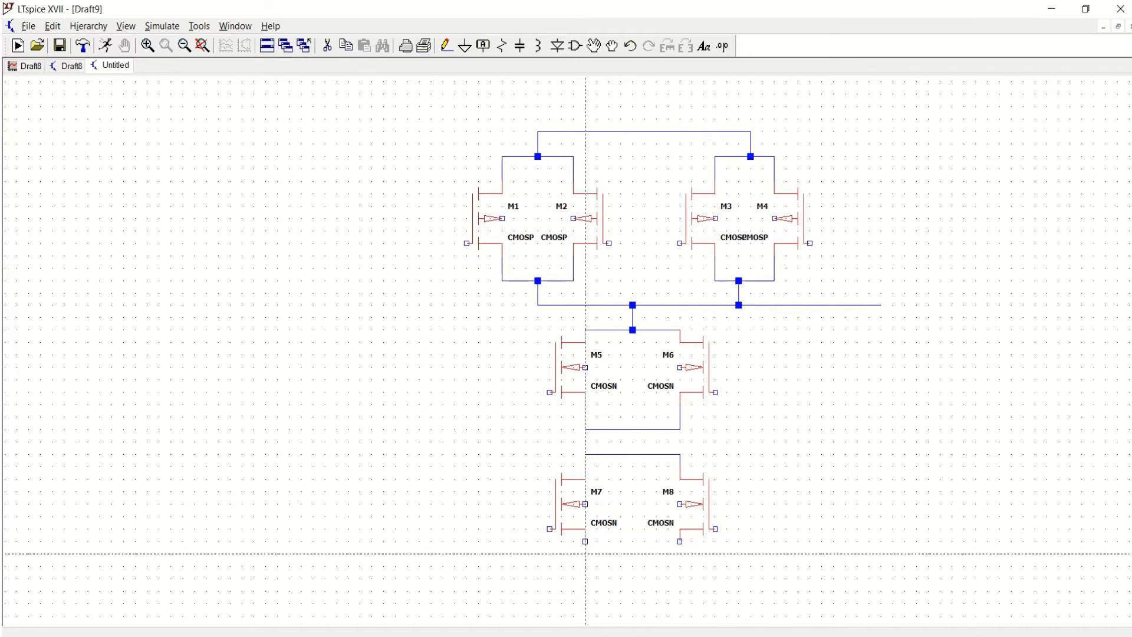
click(585, 541)
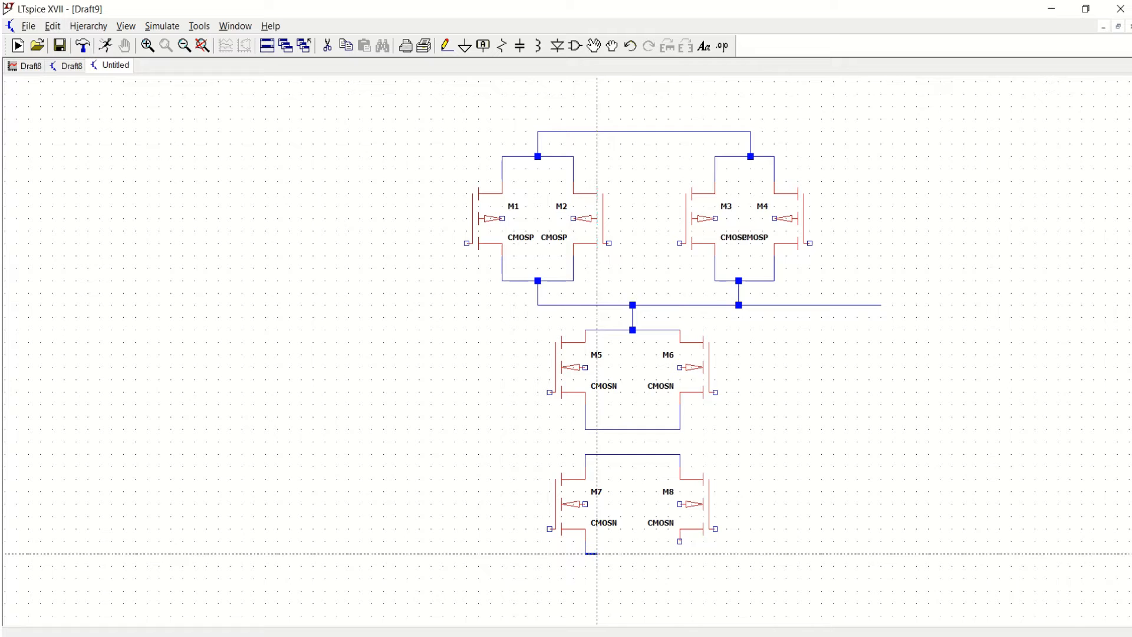
click(680, 555)
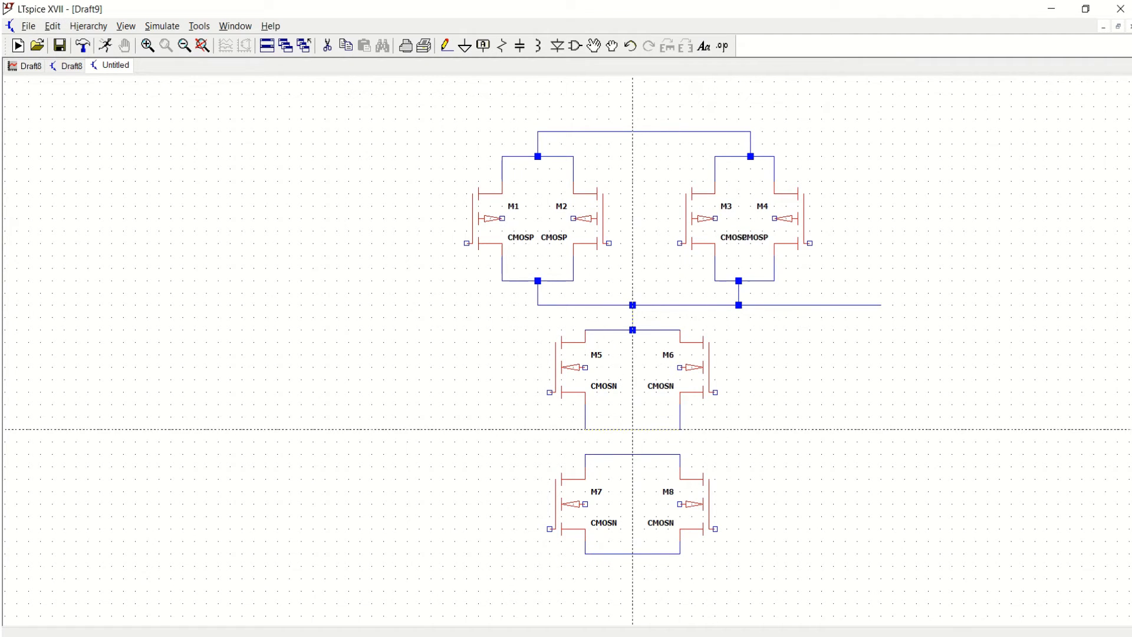
Step: Connect the lower node of M5/M6 to the upper node of M7/M8 so the two CMOSN pairs are in series
click(633, 429)
click(633, 454)
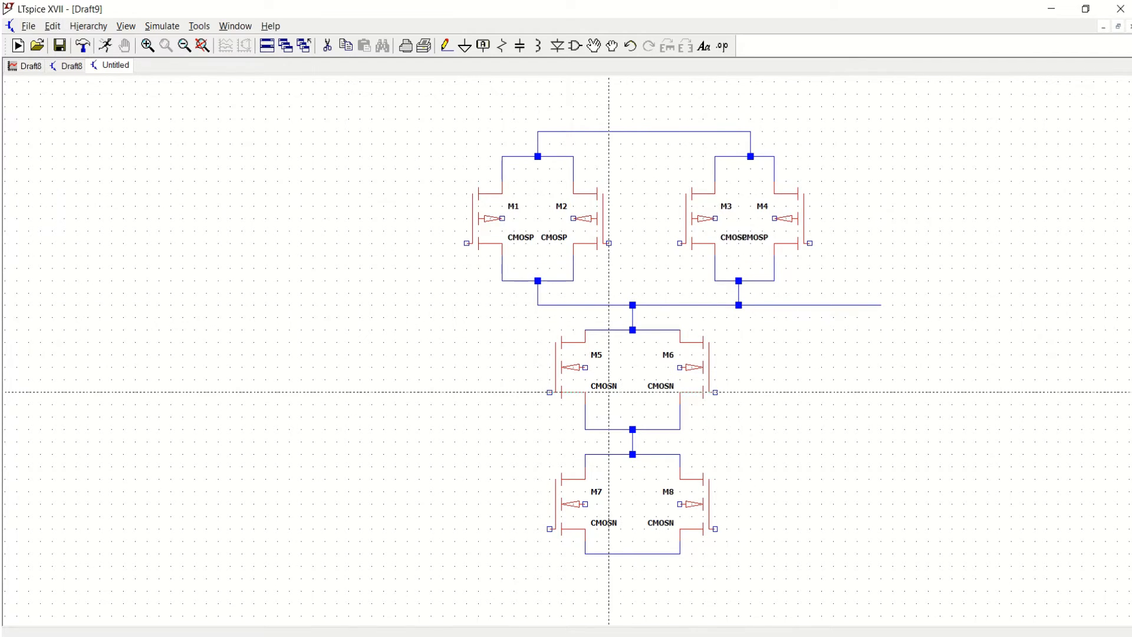
key(Escape)
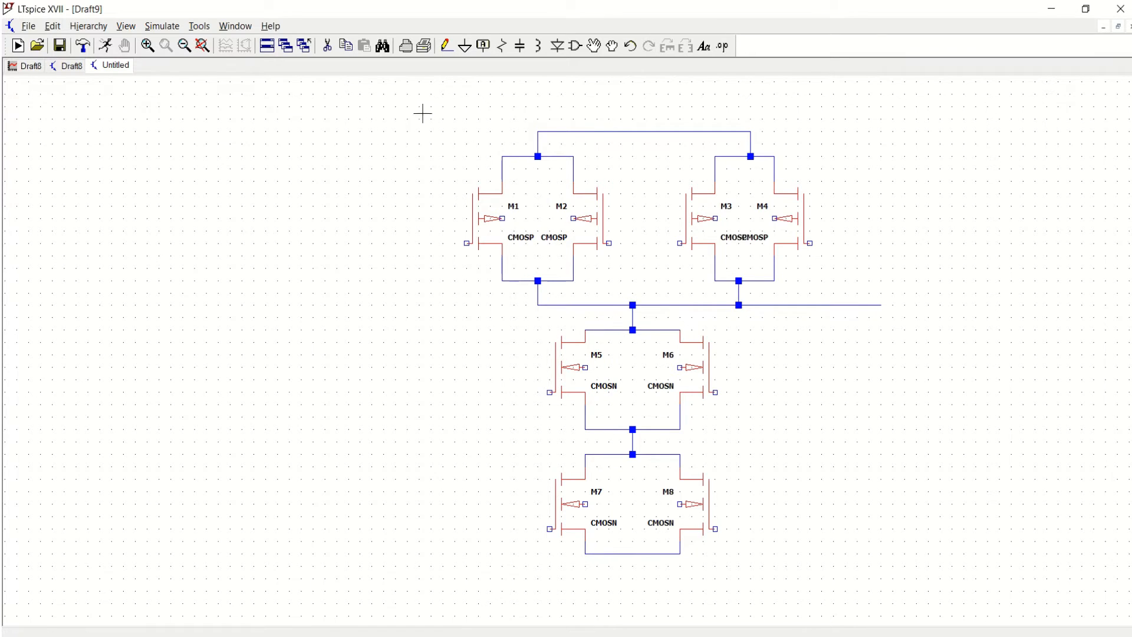
Step: Create the net label b and place it on the gates of M1, M2, M7 and M8
click(483, 50)
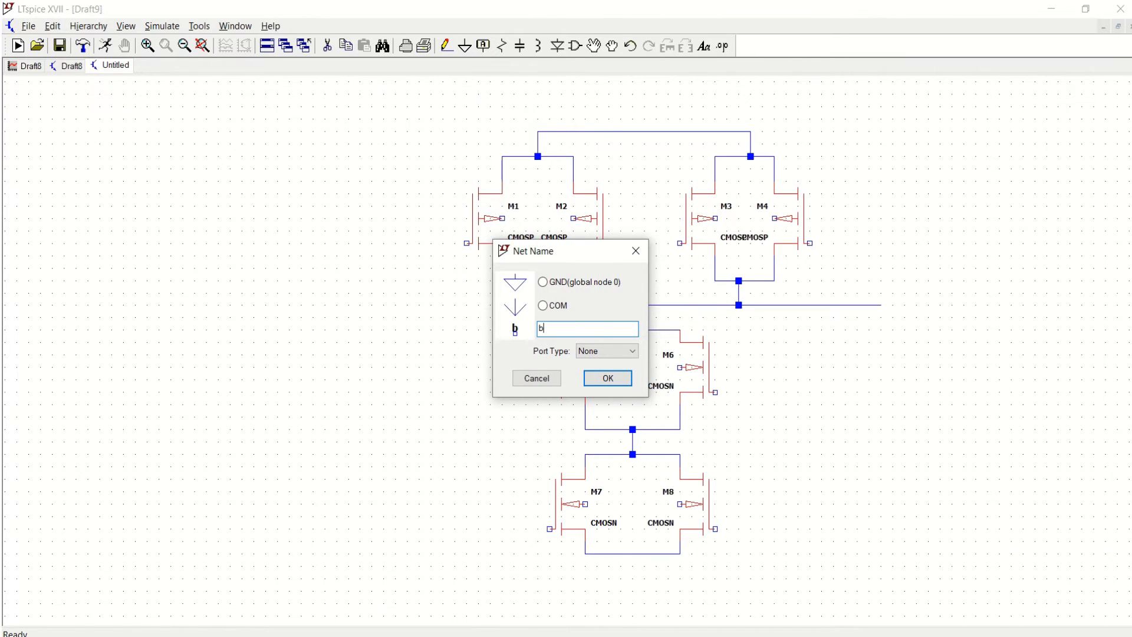
text(b)
click(605, 379)
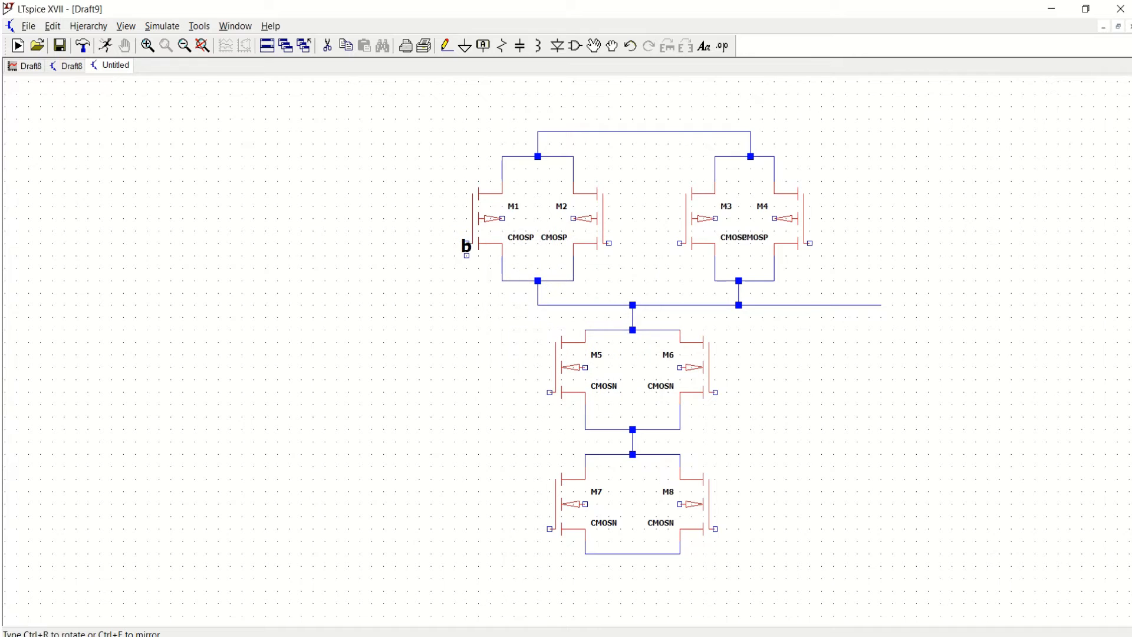
click(466, 243)
click(609, 243)
click(550, 529)
click(715, 529)
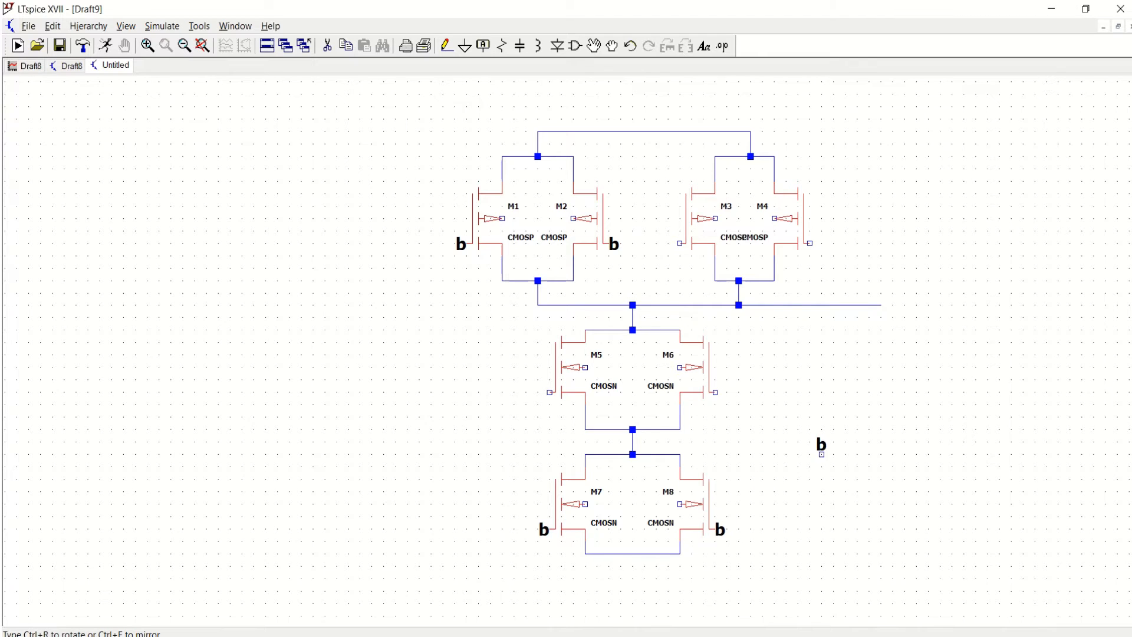
right_click(682, 251)
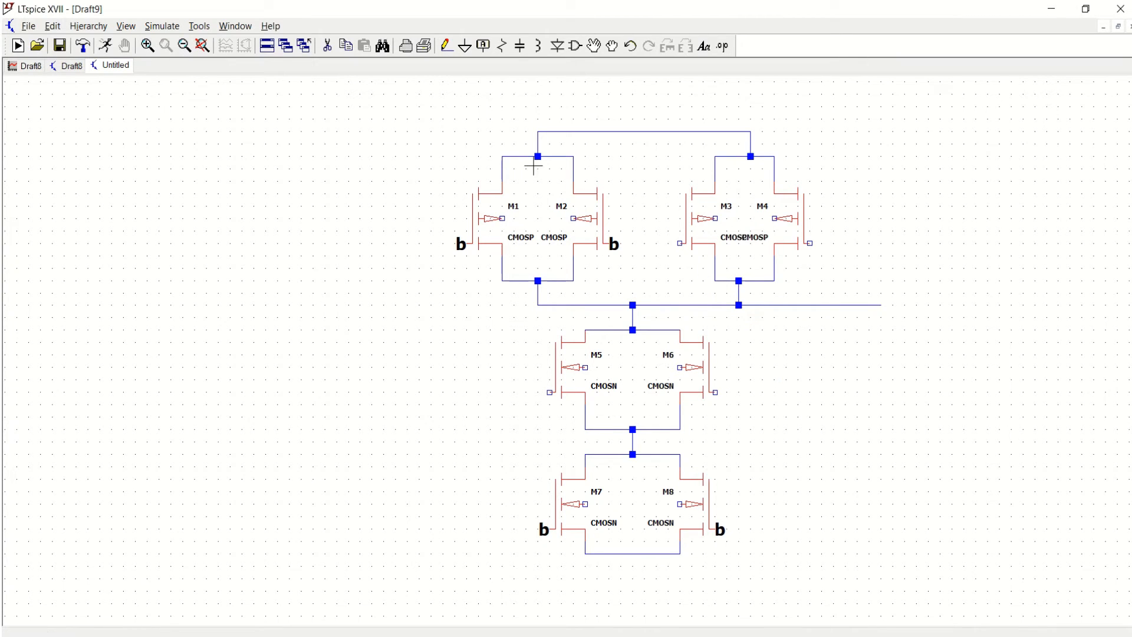
Step: Create the net label a and place it on the gates of M3, M4, M5 and M6
click(483, 46)
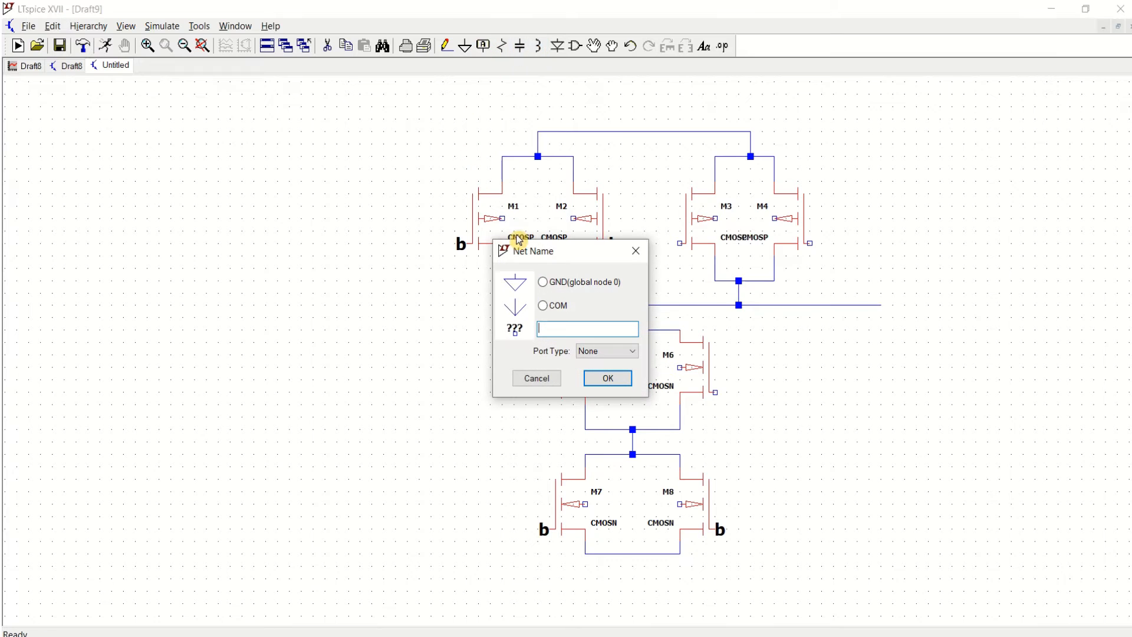
text(a)
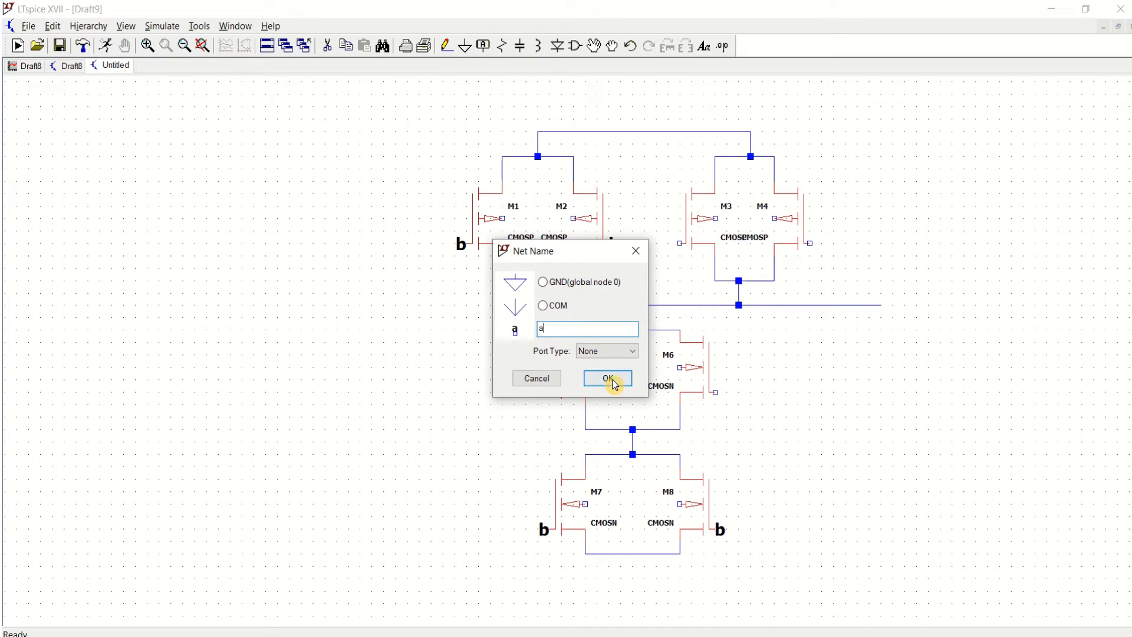
click(608, 378)
click(680, 243)
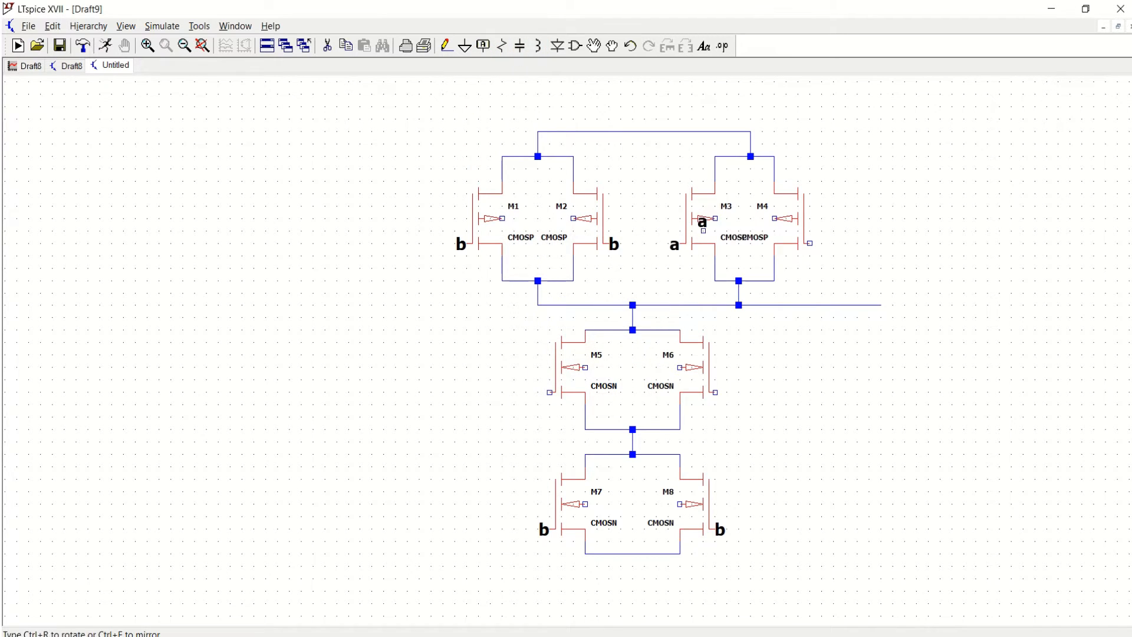
click(810, 243)
click(552, 392)
click(716, 403)
key(Escape)
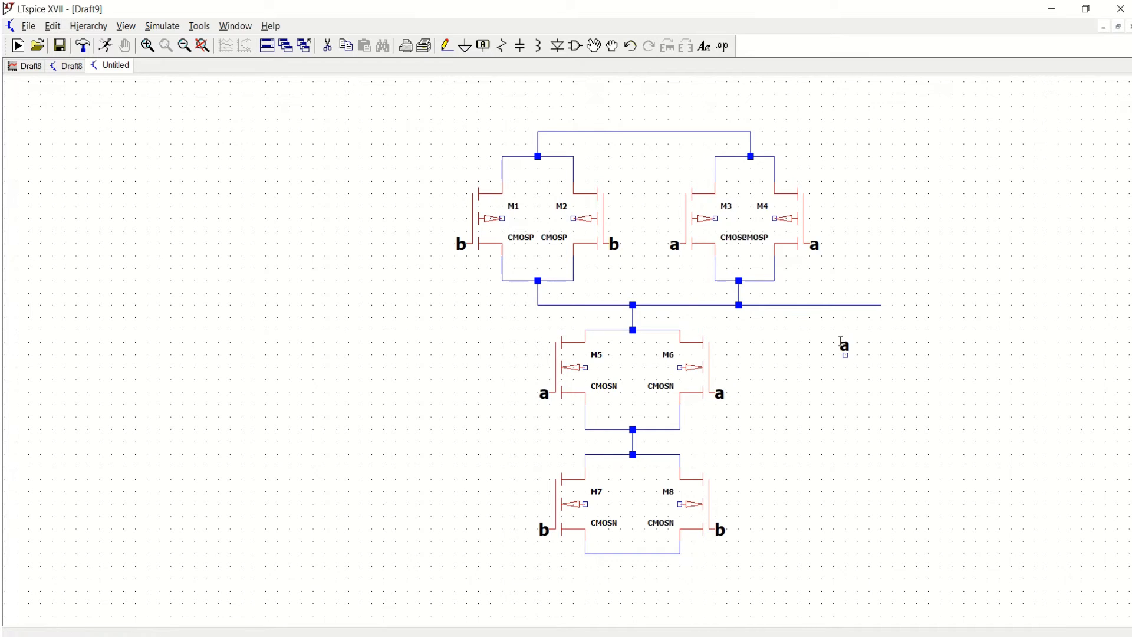
Step: Create the net label Y_NAND with port type Output and place it at the free end of the output line
click(485, 46)
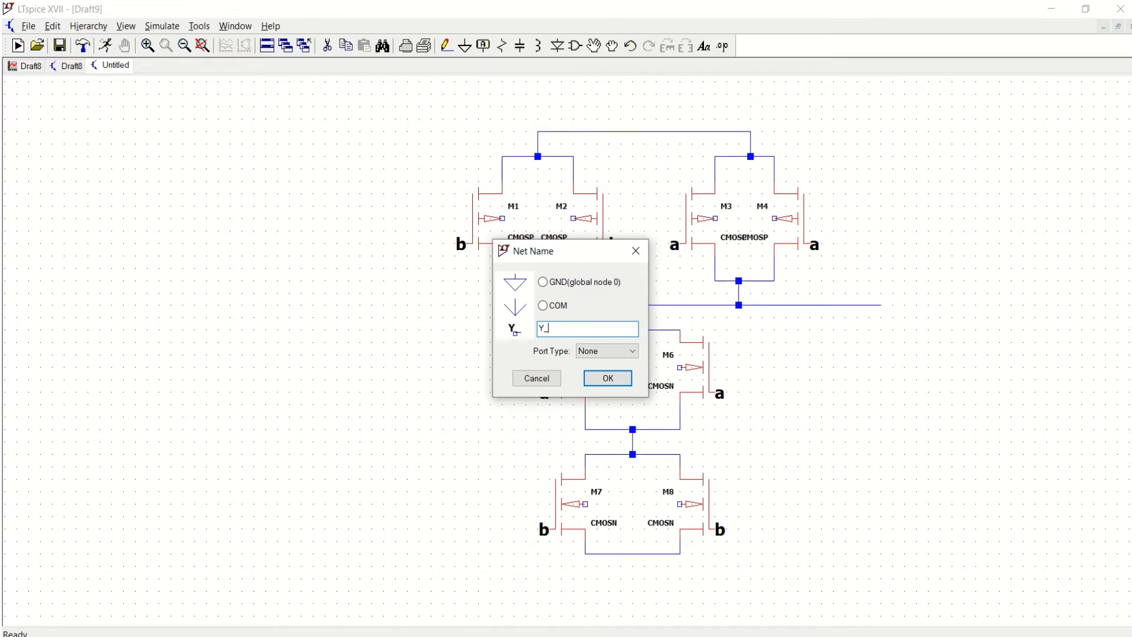
text(Y_NAND)
click(594, 351)
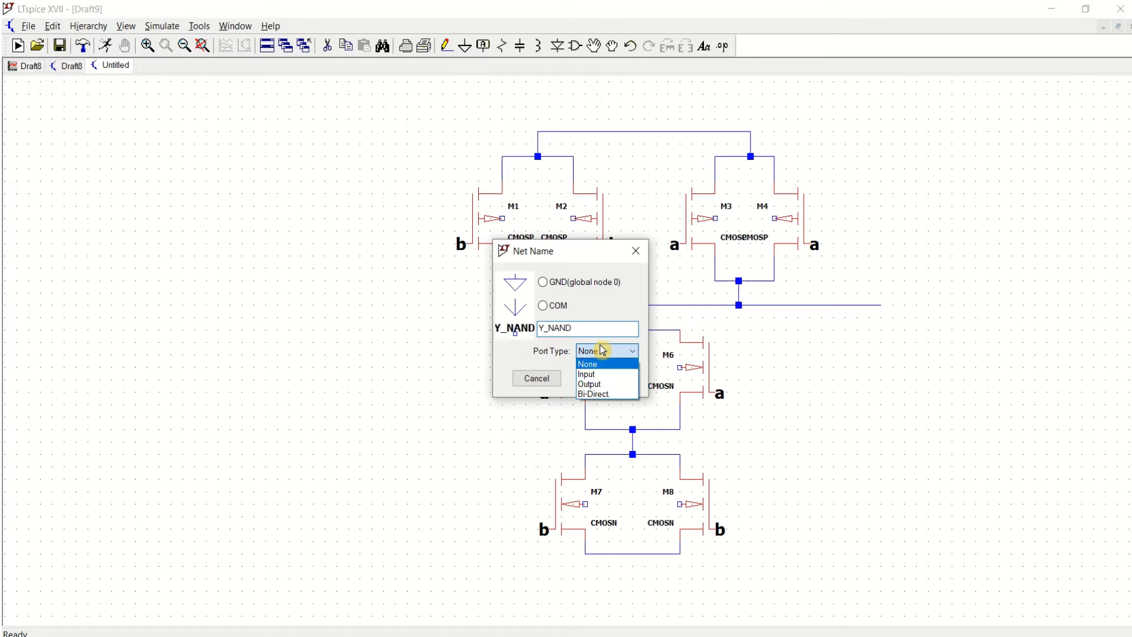
click(603, 384)
click(618, 378)
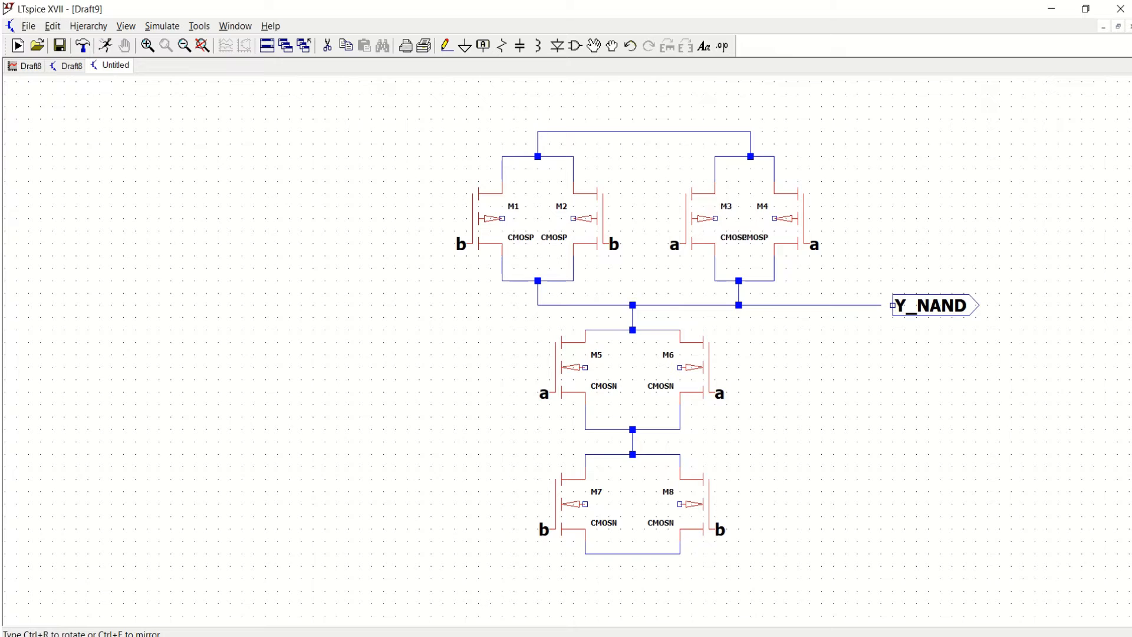
Step: Wire the output line to the Y_NAND port and pull the port closer to the transistors, shortening the line
click(447, 45)
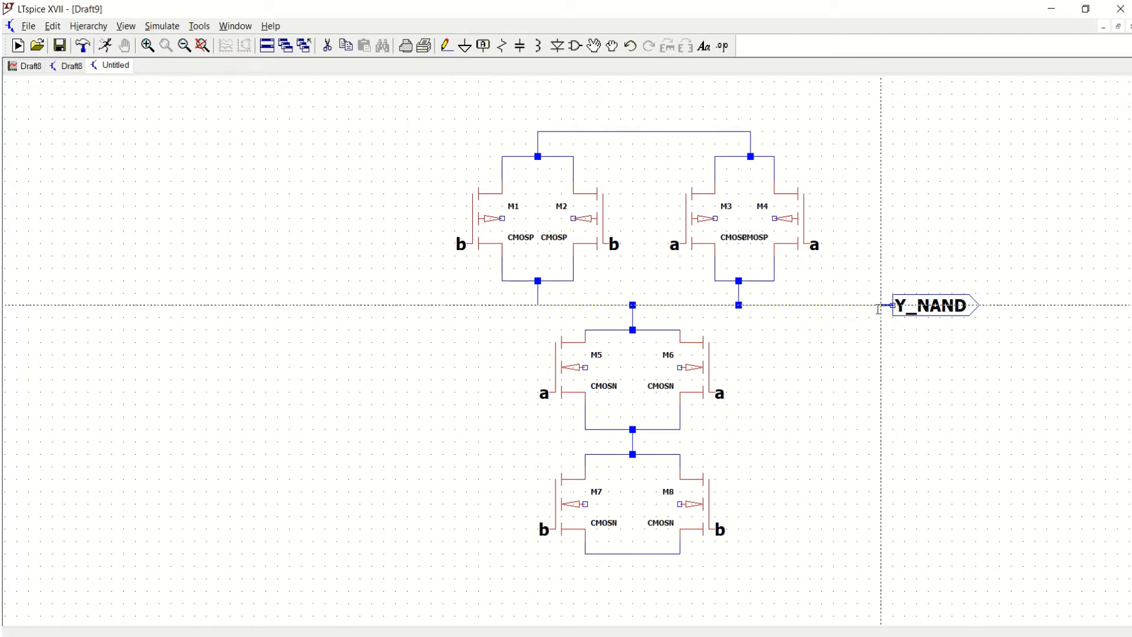
click(882, 306)
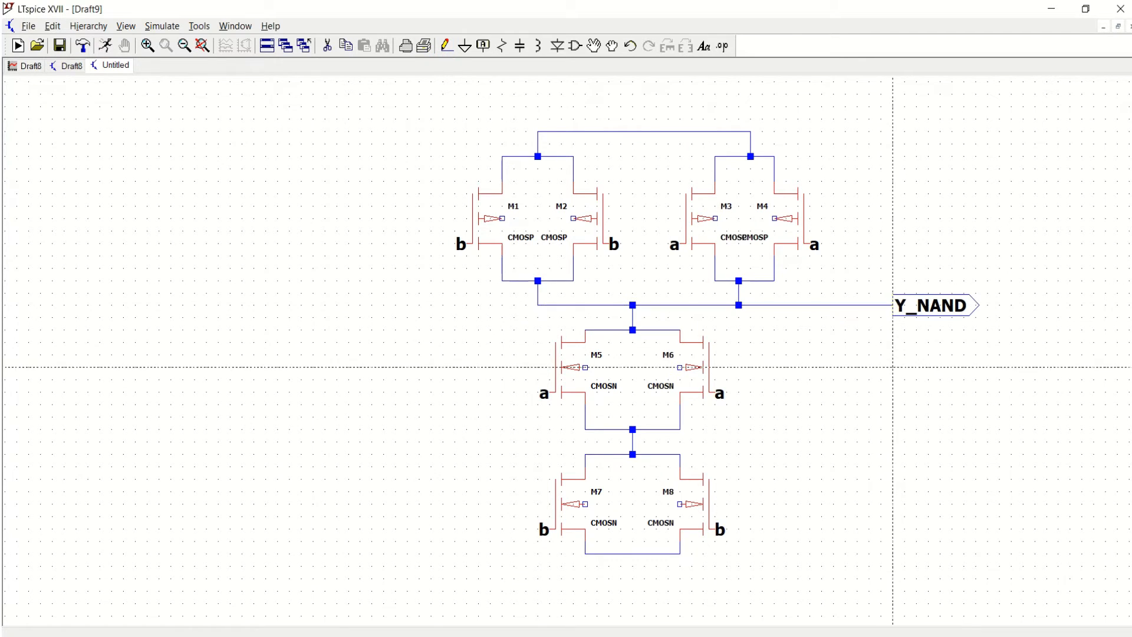
click(615, 48)
drag(953, 308, 895, 306)
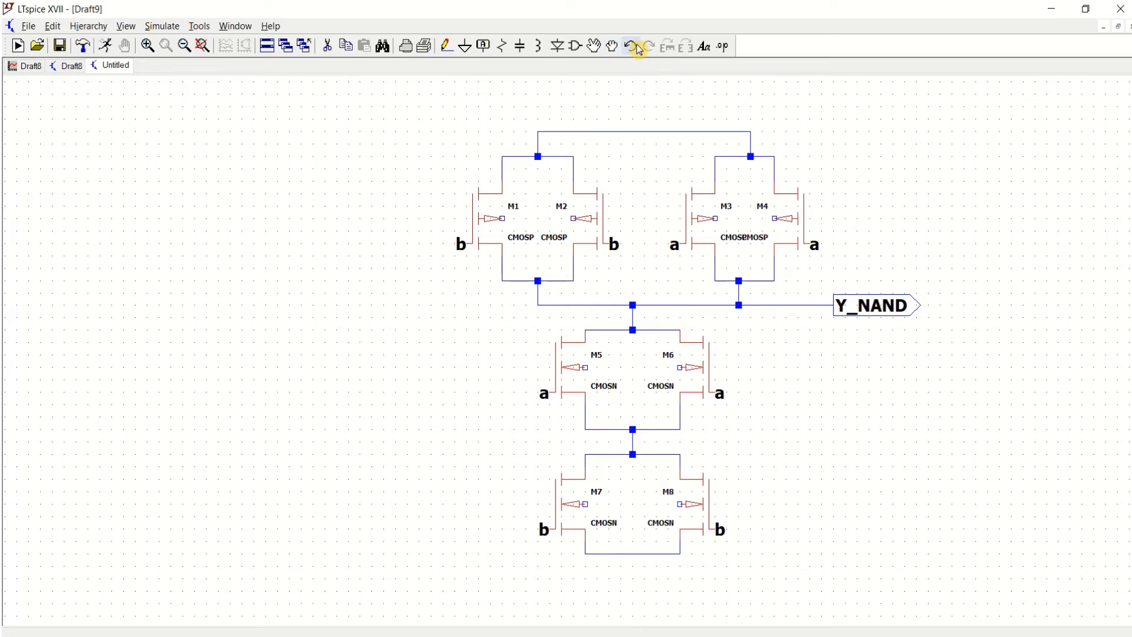
Step: Place three voltage sources, V1, V2 and V3, in the free area beside the transistor network
click(575, 46)
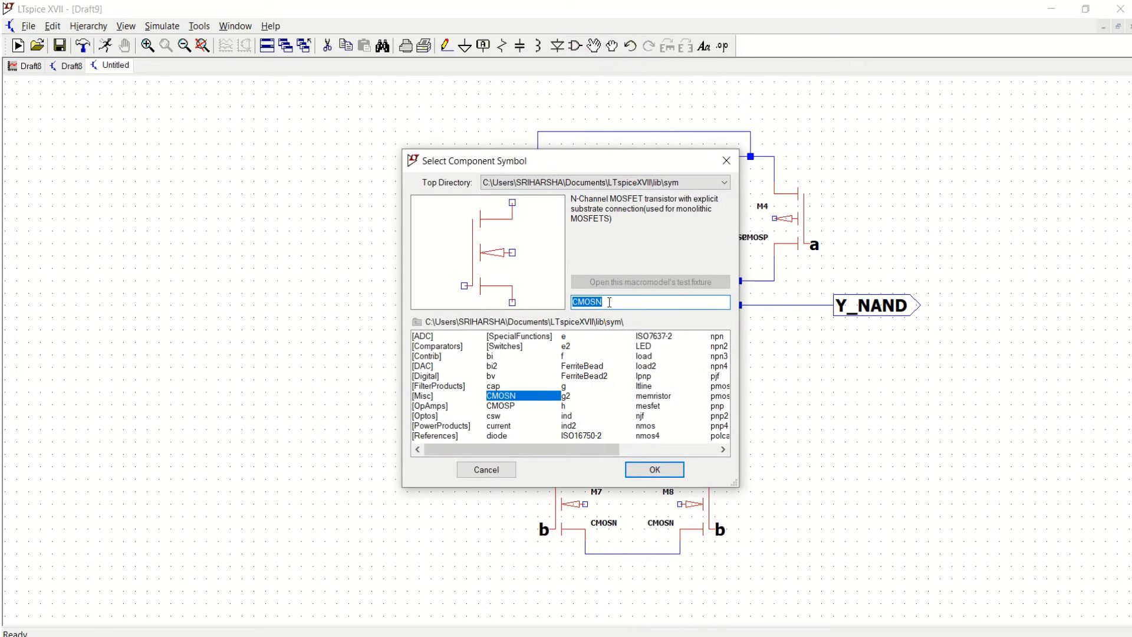
text(voltage)
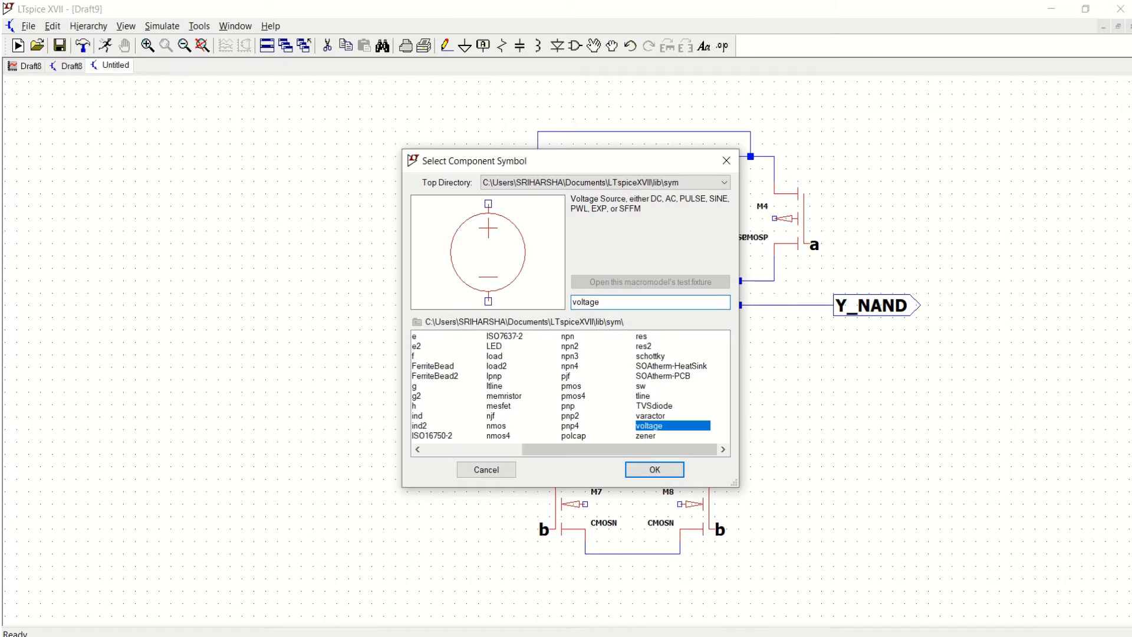
click(654, 469)
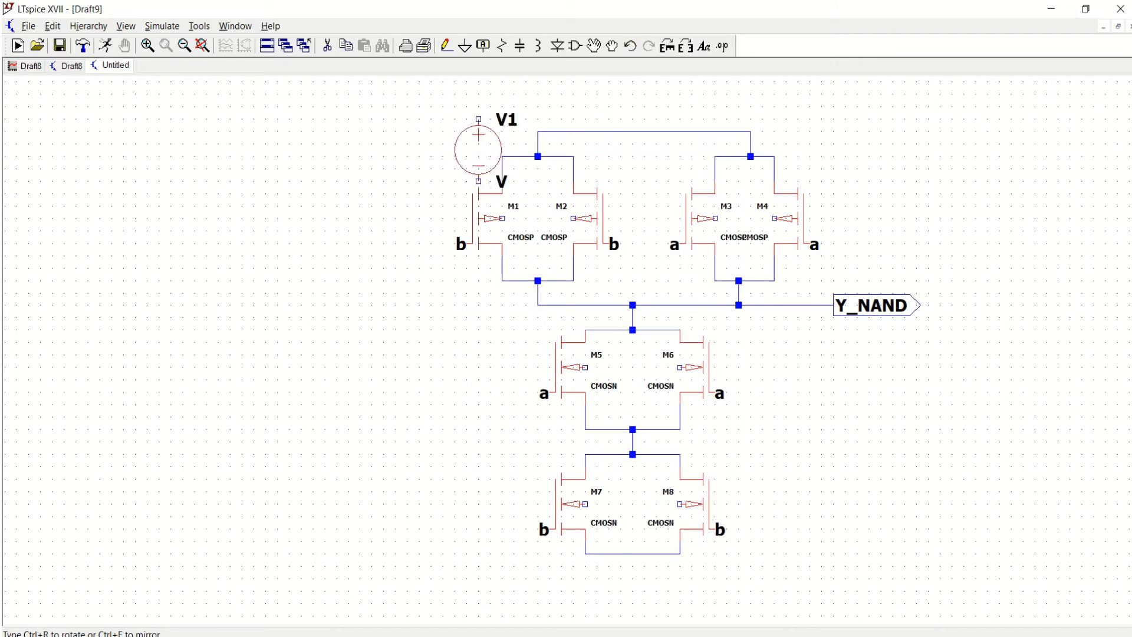
click(313, 187)
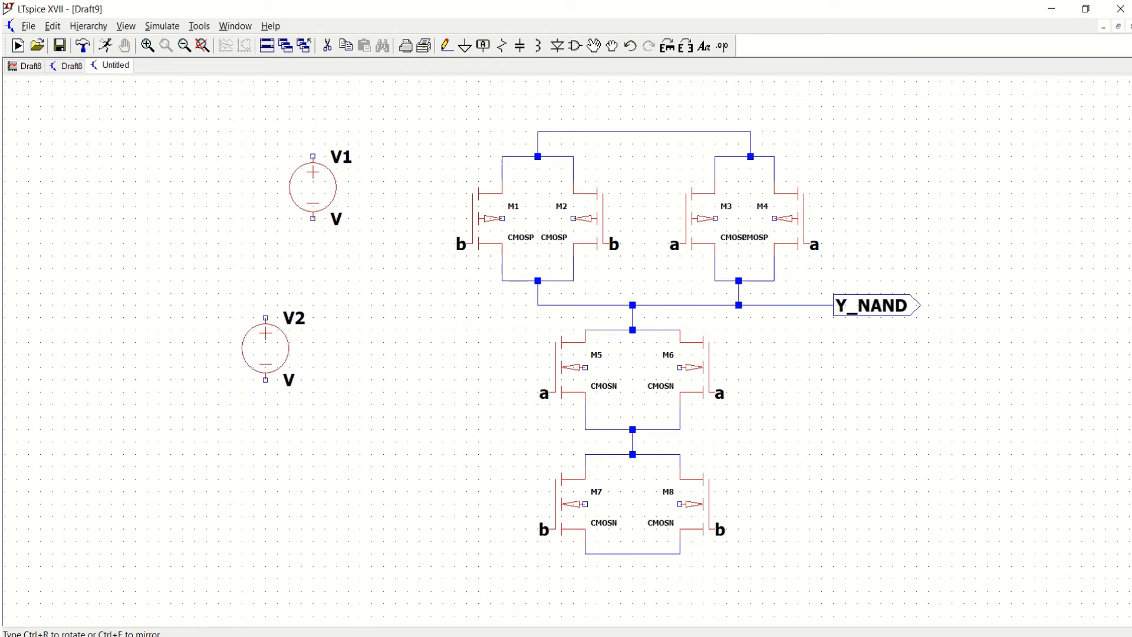
click(277, 361)
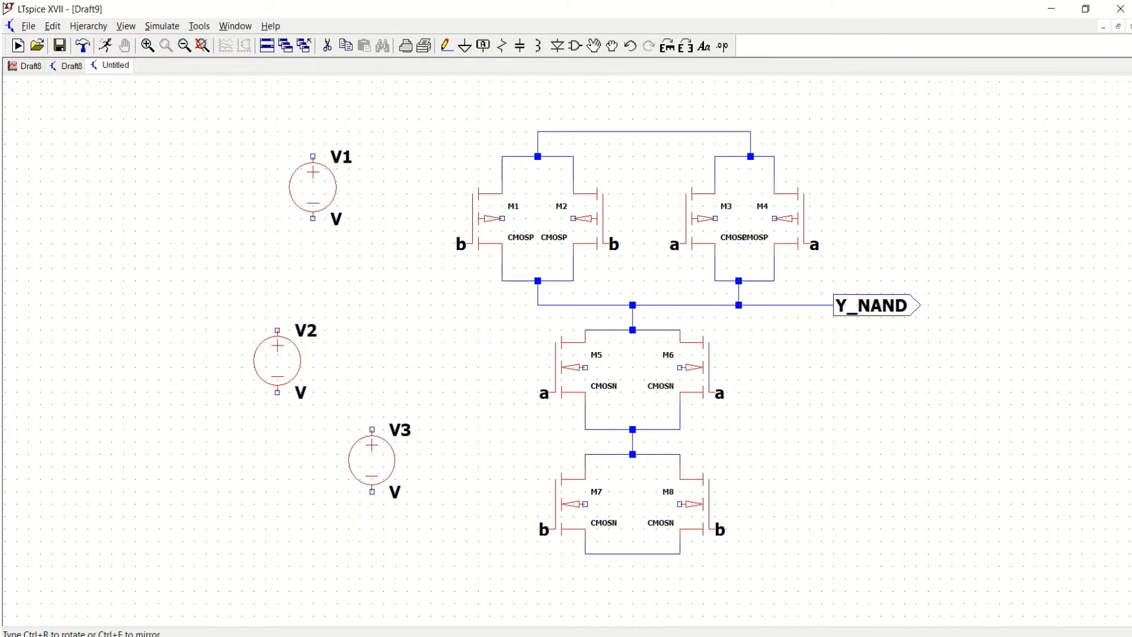
click(360, 472)
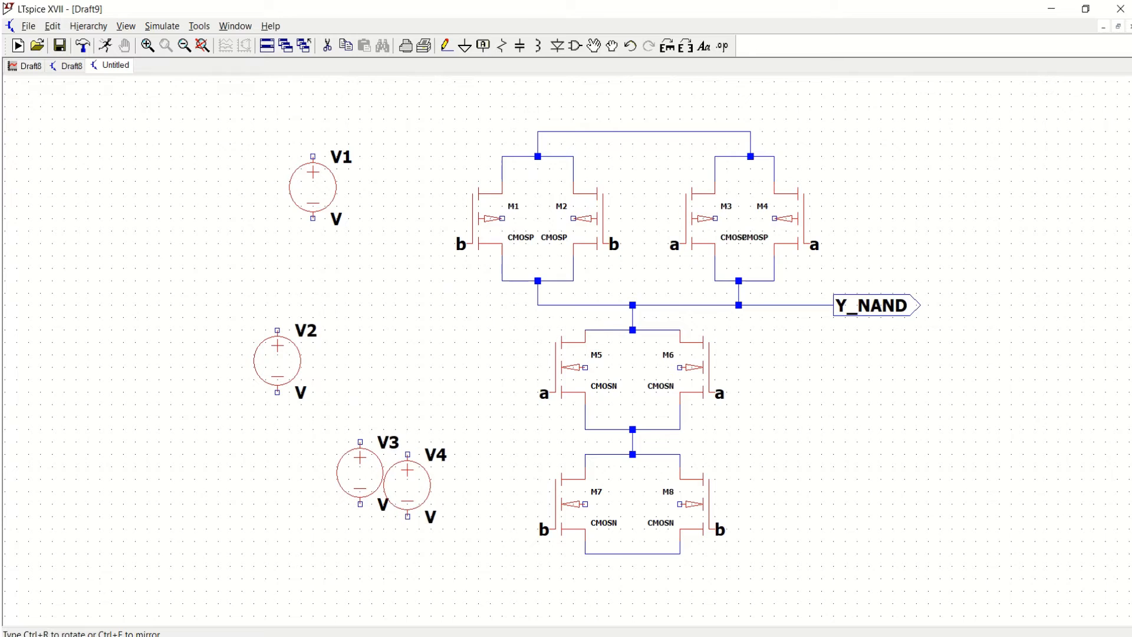
key(Escape)
Step: Place ground symbols beneath V1, V2, V3 and the lower common line of M7 and M8
click(465, 46)
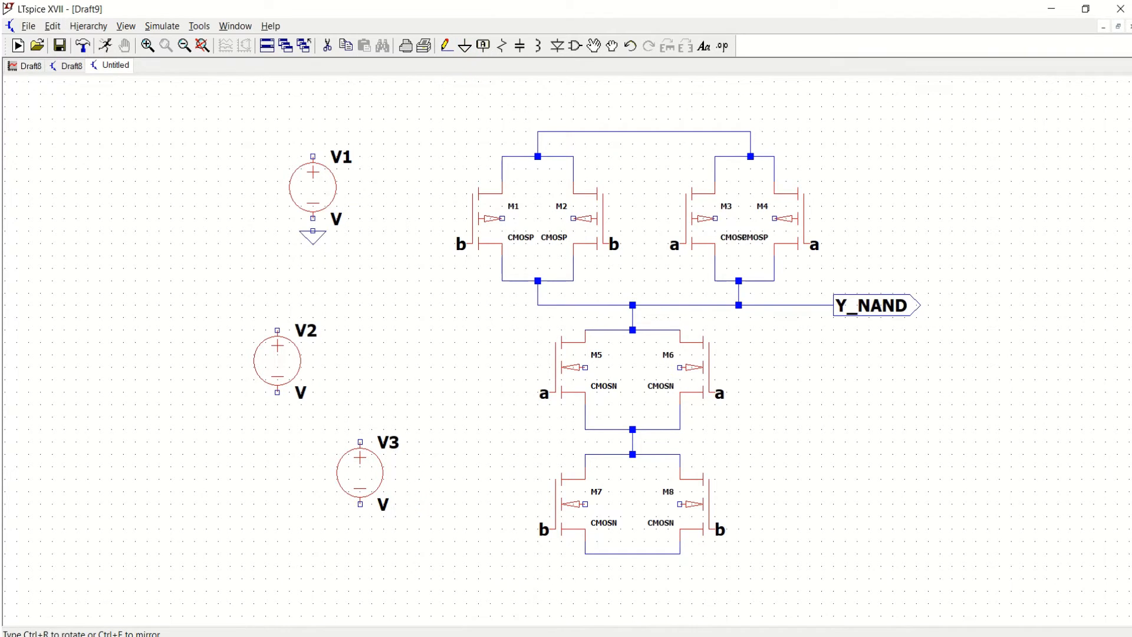
click(312, 243)
click(277, 419)
click(360, 531)
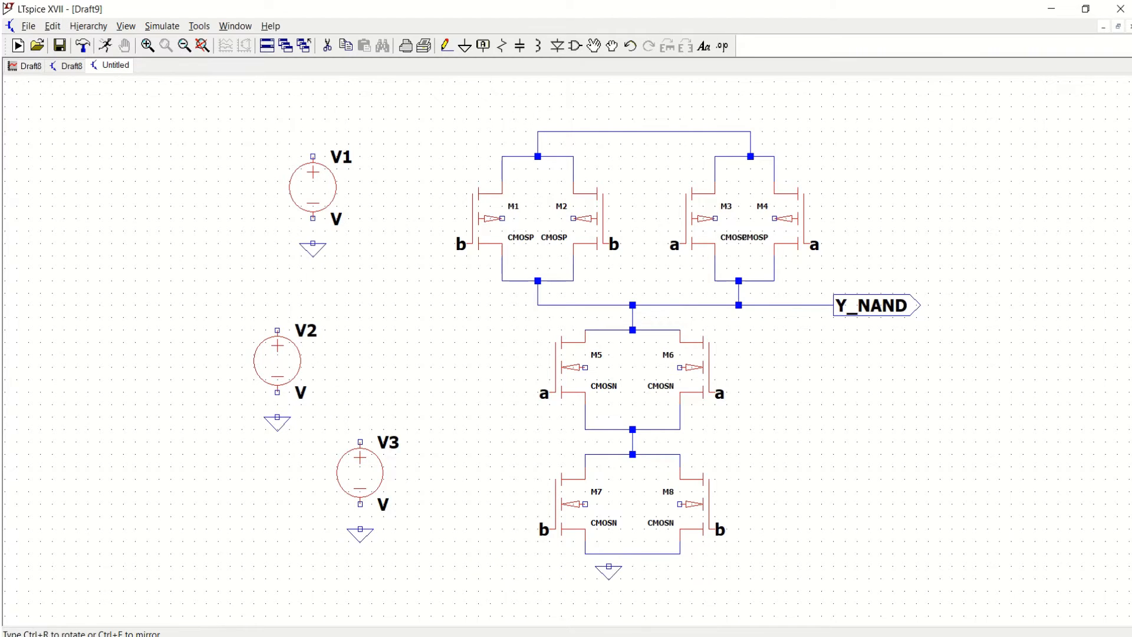
click(632, 580)
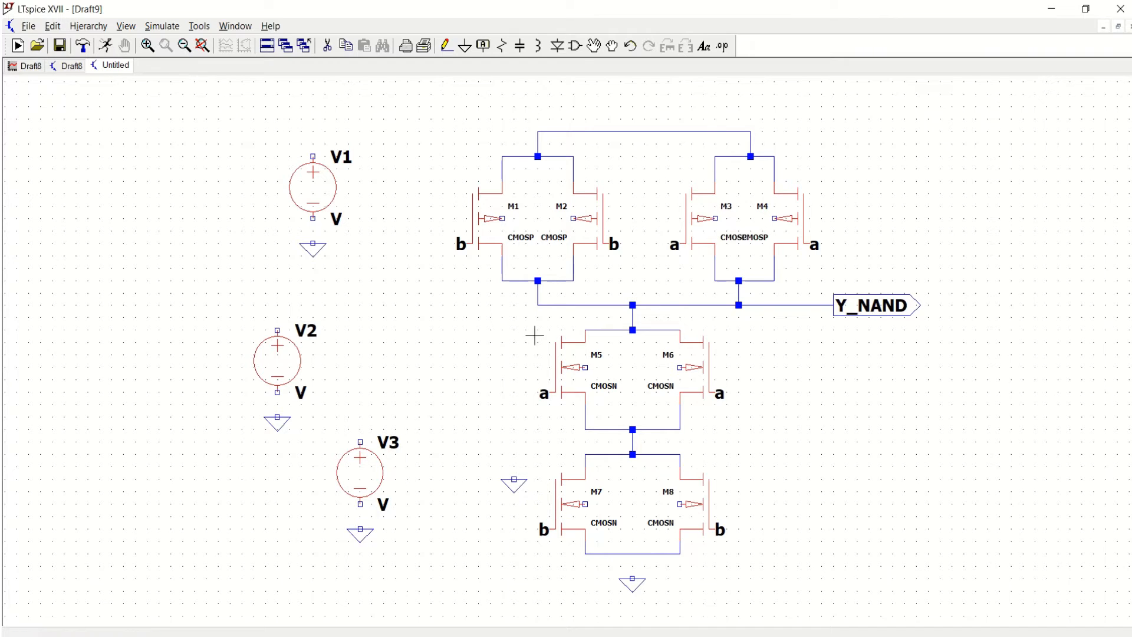
Step: Wire the positive terminal of V1 to the supply rail joining the two PMOS pairs
key(Escape)
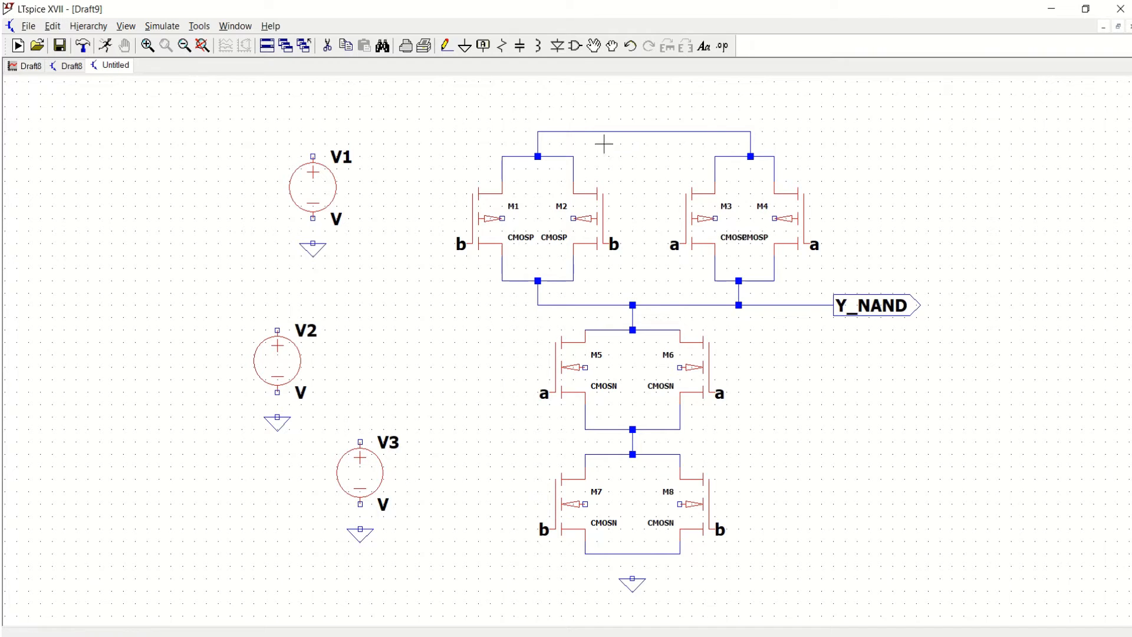
click(446, 46)
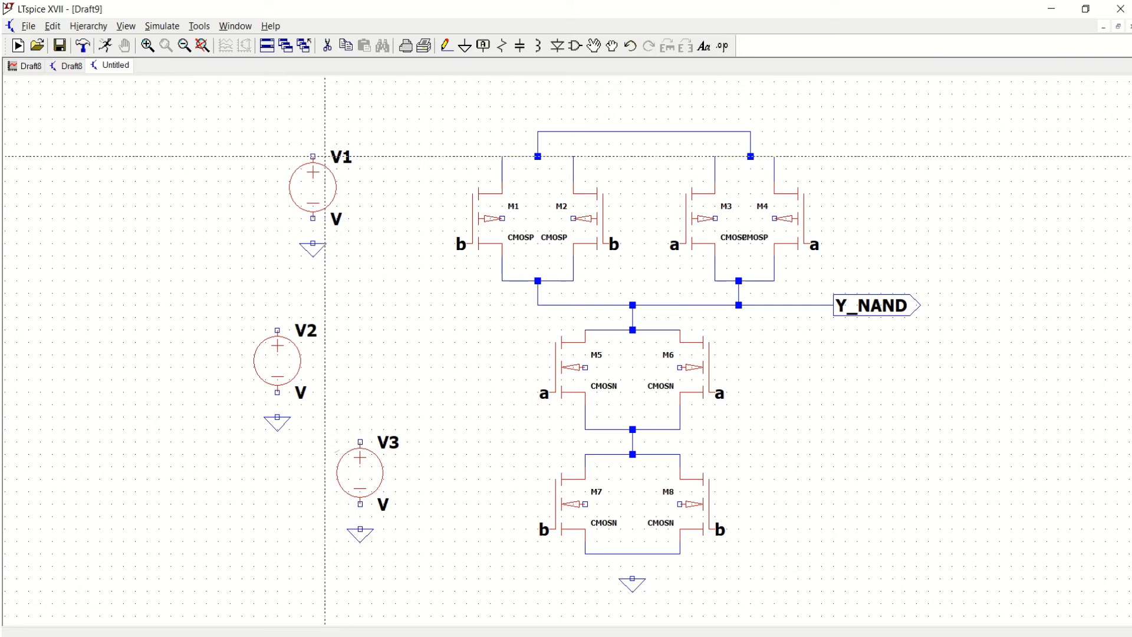
click(313, 156)
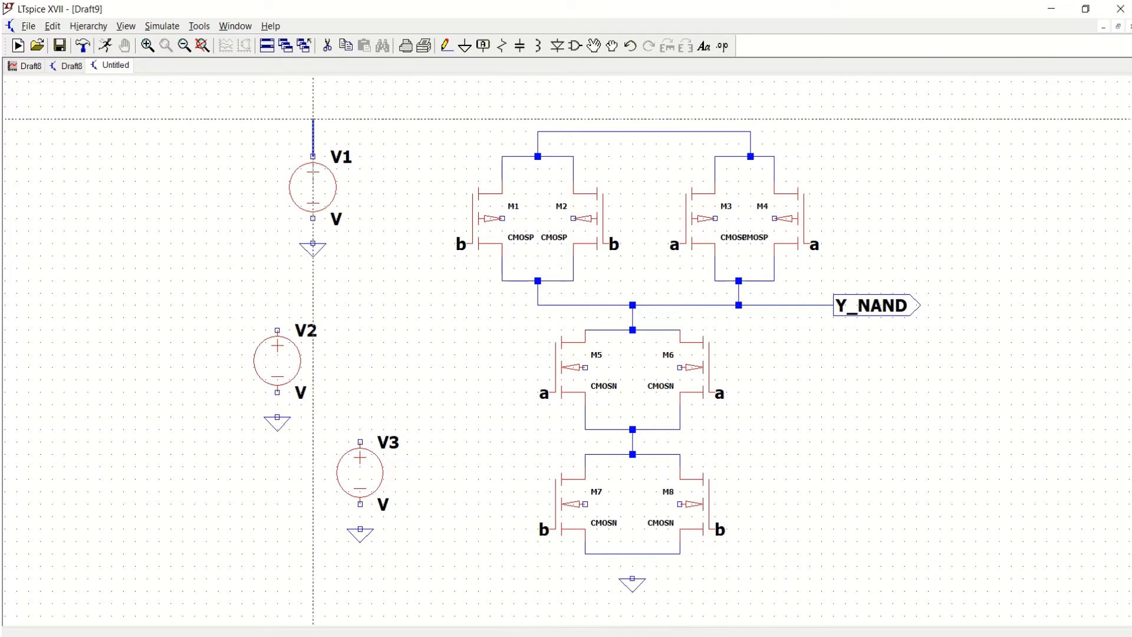
click(313, 119)
click(633, 119)
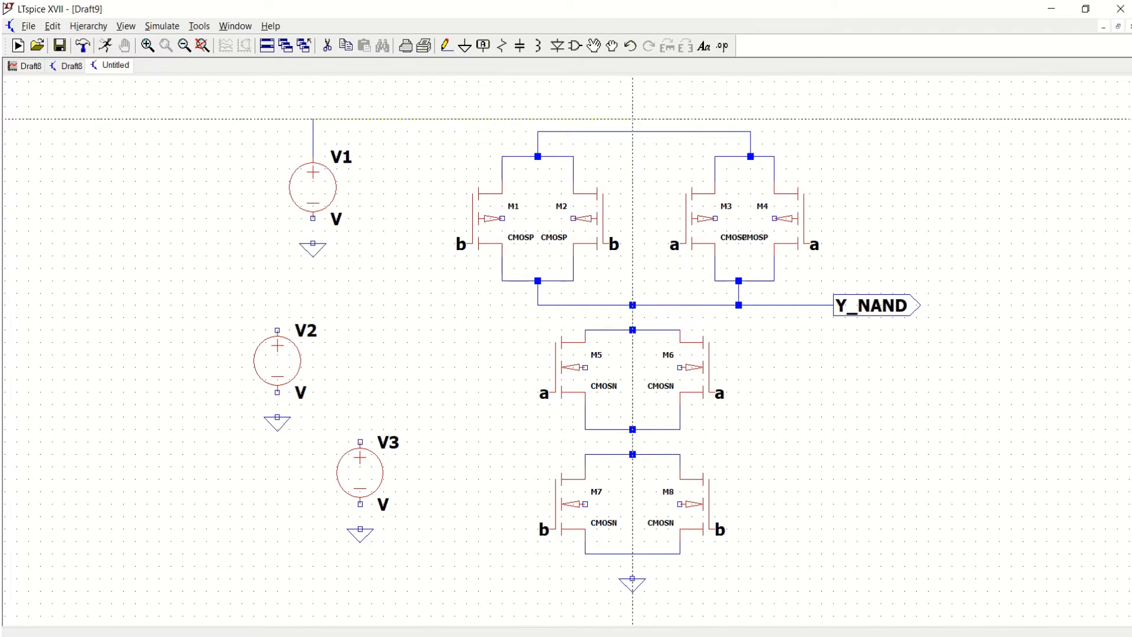
click(633, 131)
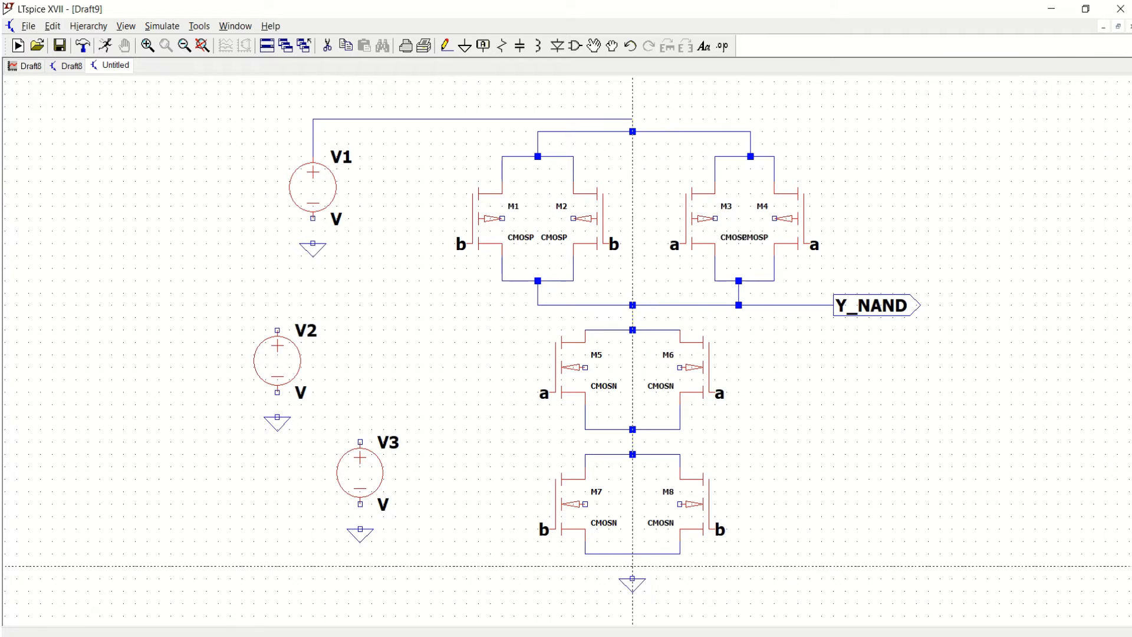
Step: Wire the bottom of the M7/M8 pair and the negative terminals of V3, V2 and V1 to their ground symbols
click(633, 578)
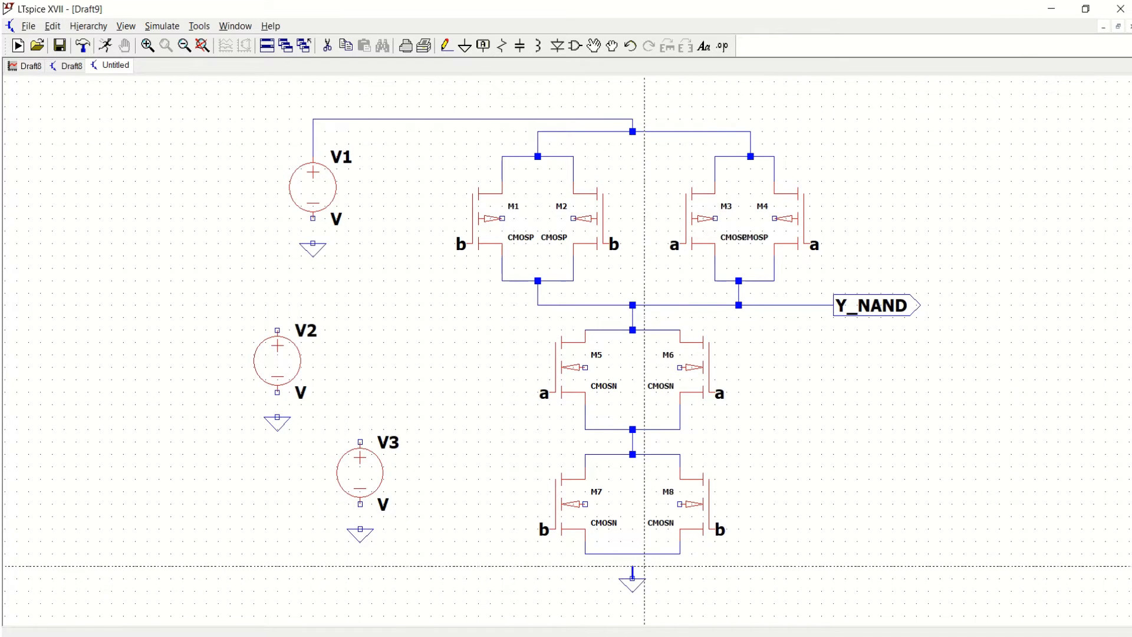
click(633, 554)
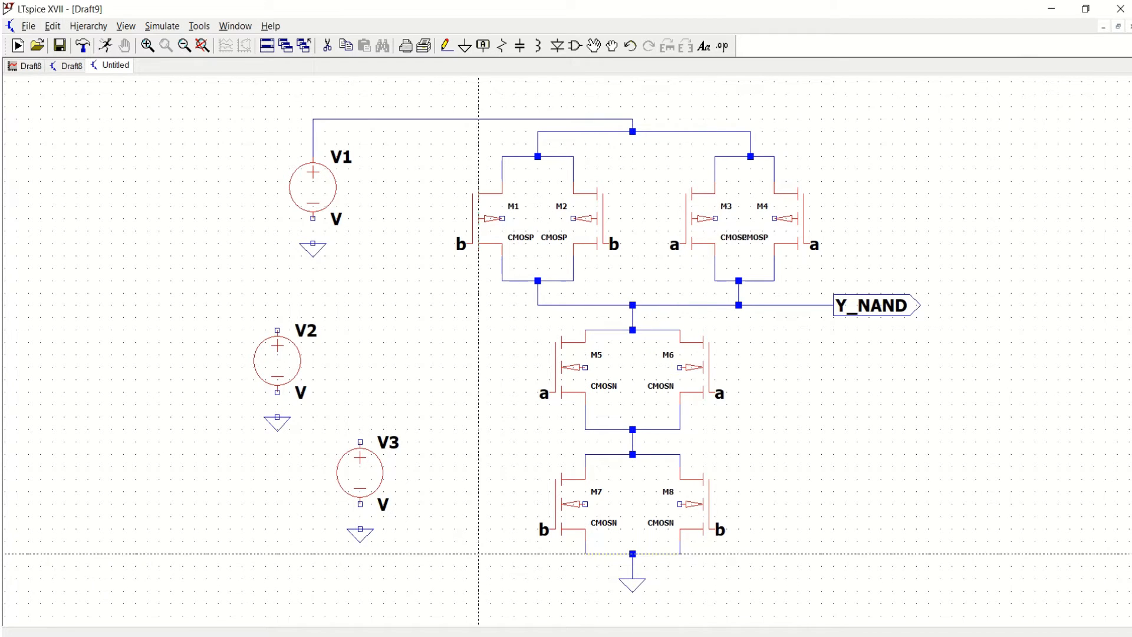
click(360, 504)
click(360, 529)
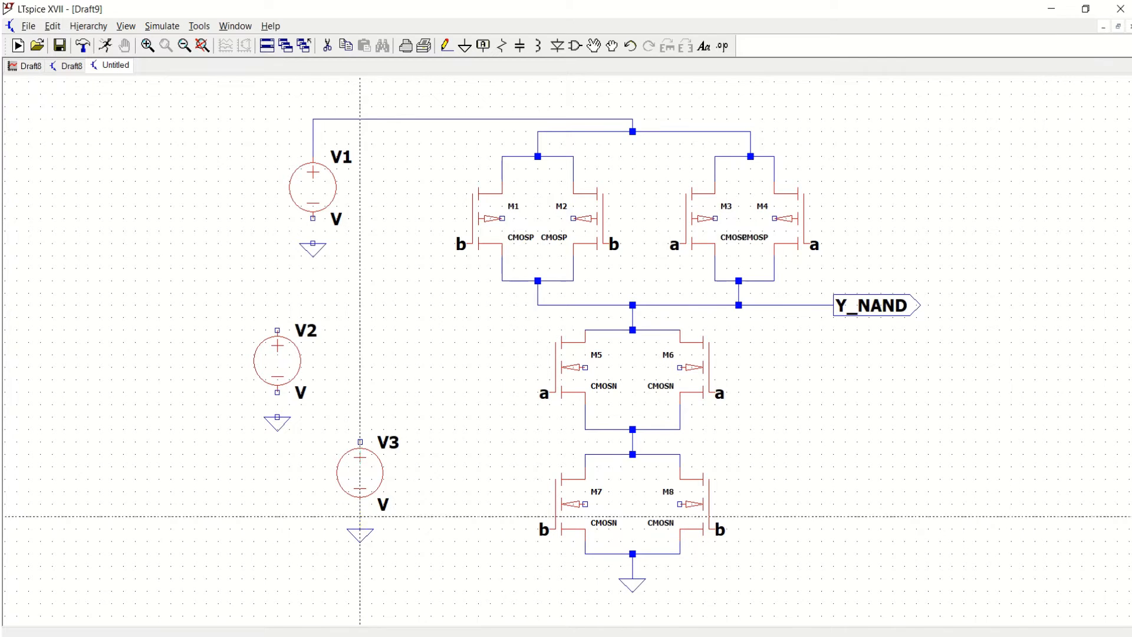
click(278, 417)
click(277, 392)
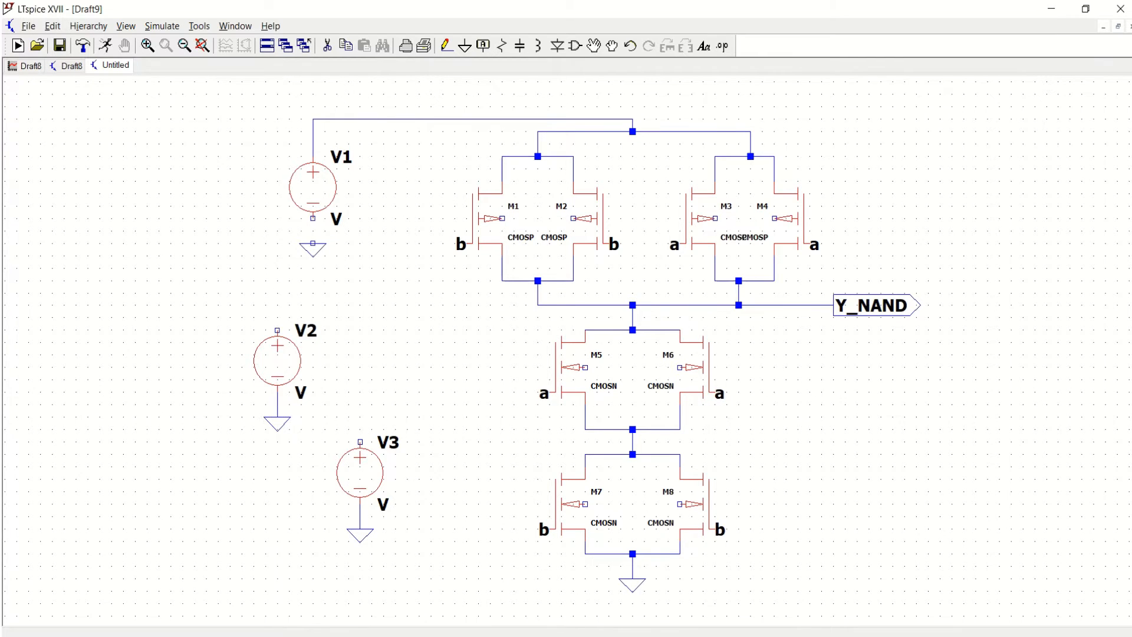
click(313, 218)
click(313, 243)
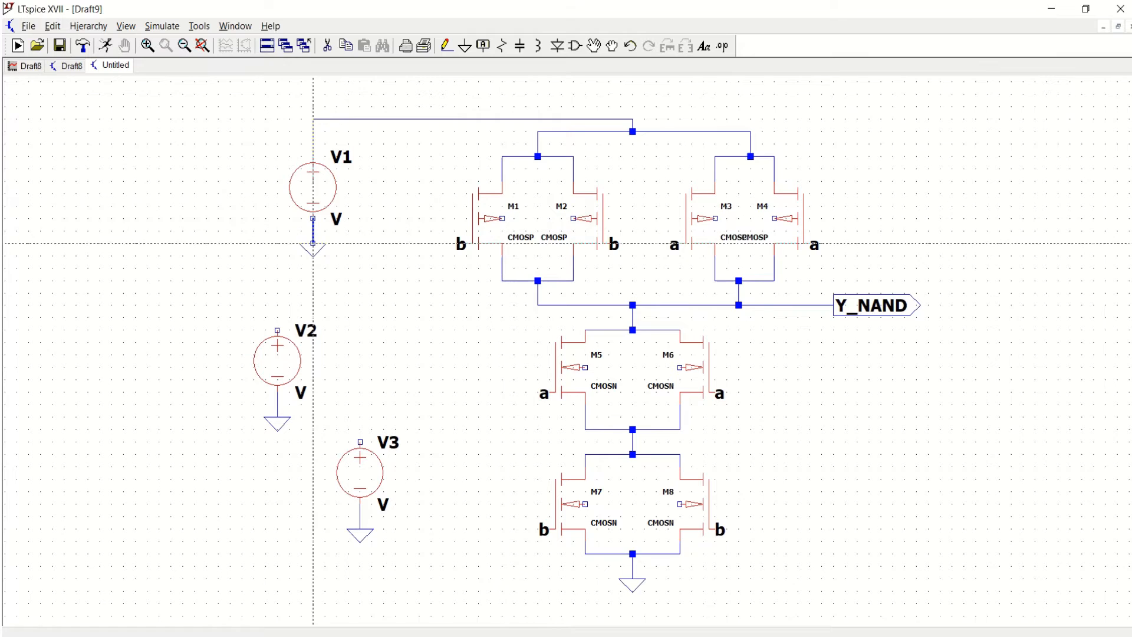
key(Escape)
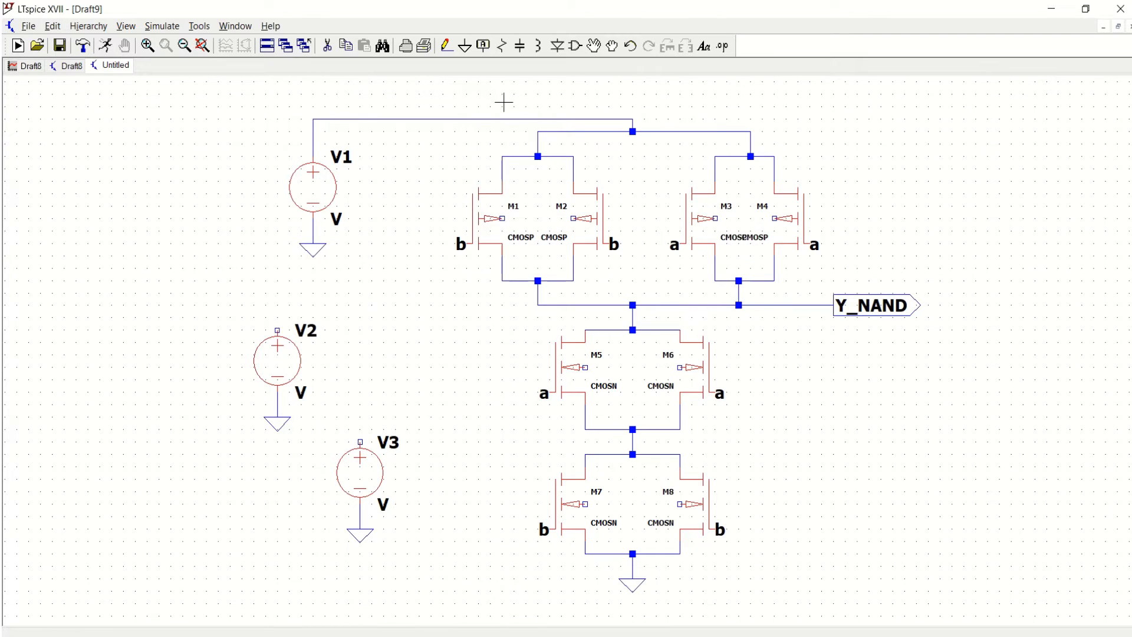
Step: Label the positive terminal of V2 as net a and the positive terminal of V3 as net b
click(484, 47)
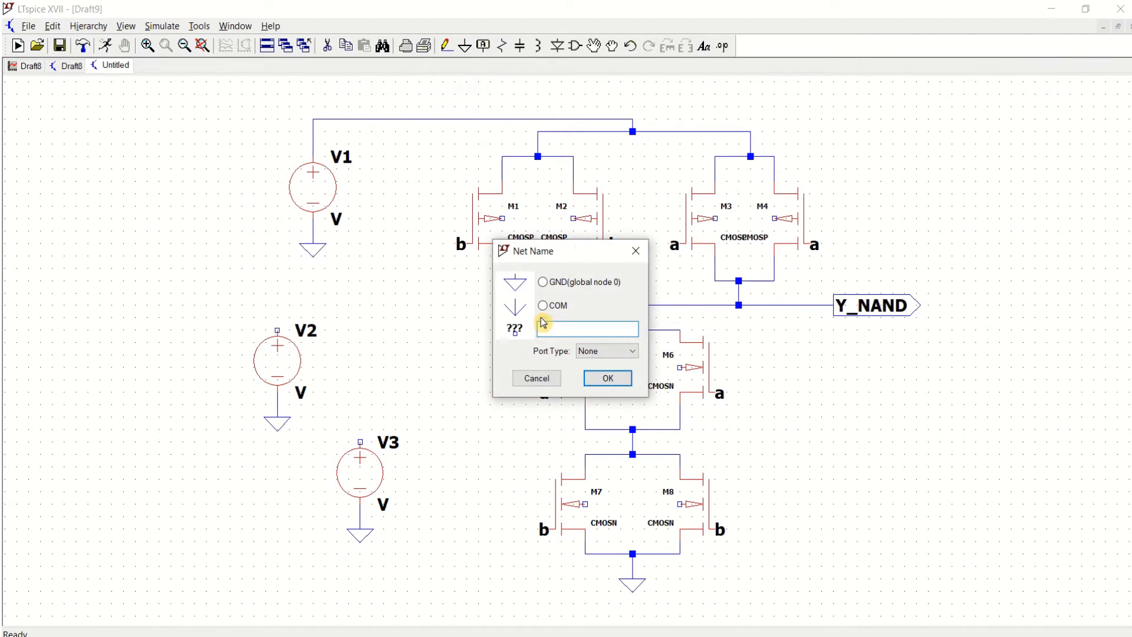
click(606, 380)
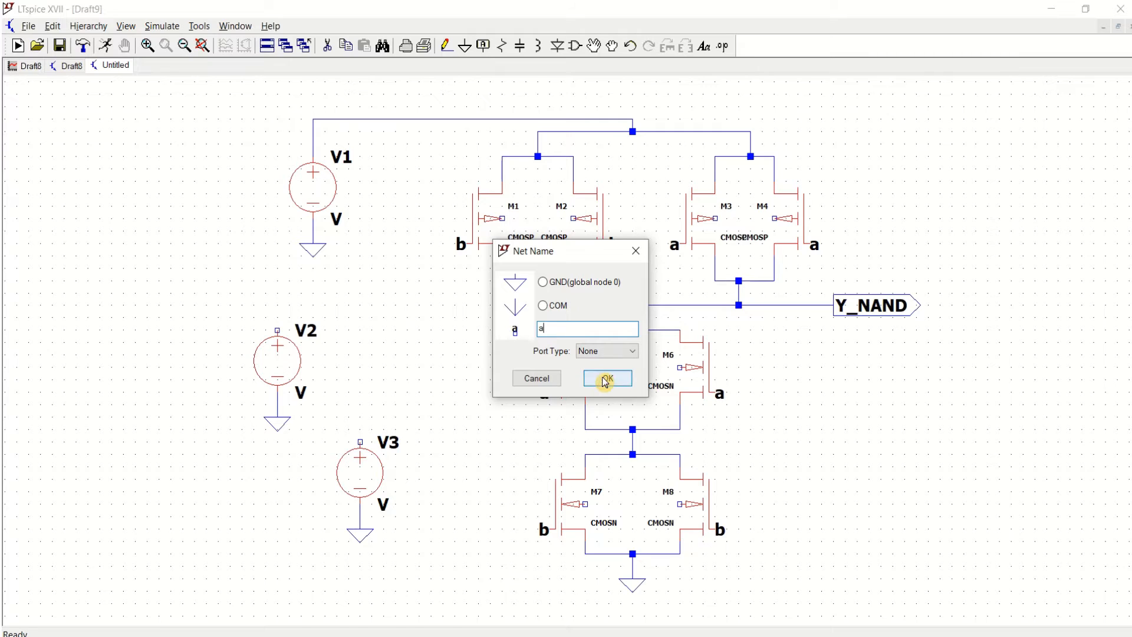
click(277, 330)
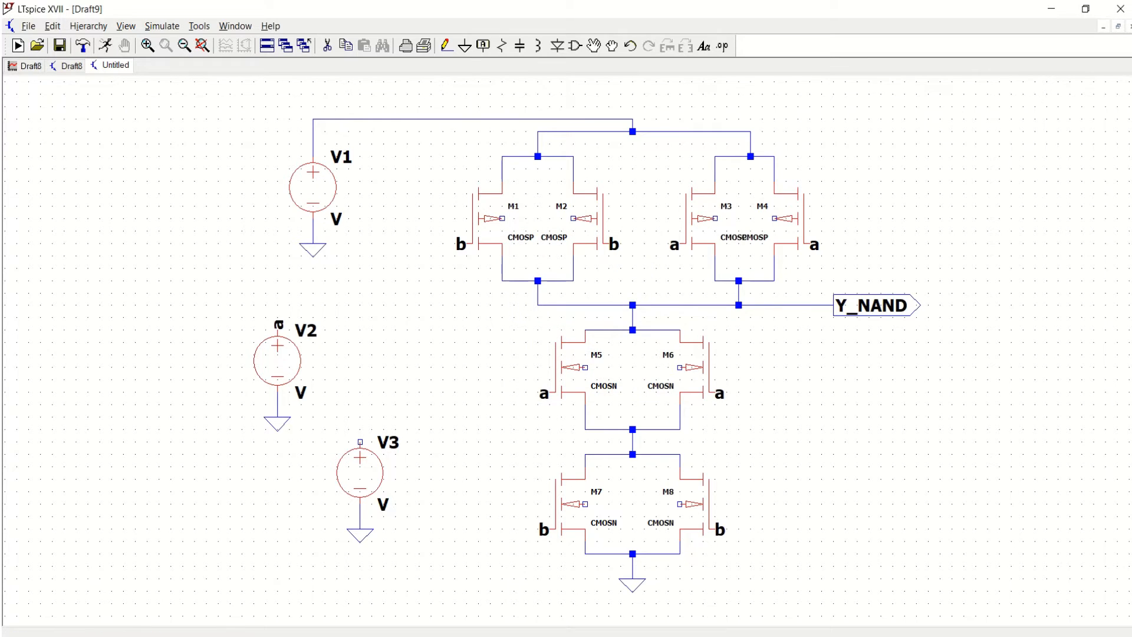
key(Escape)
click(485, 52)
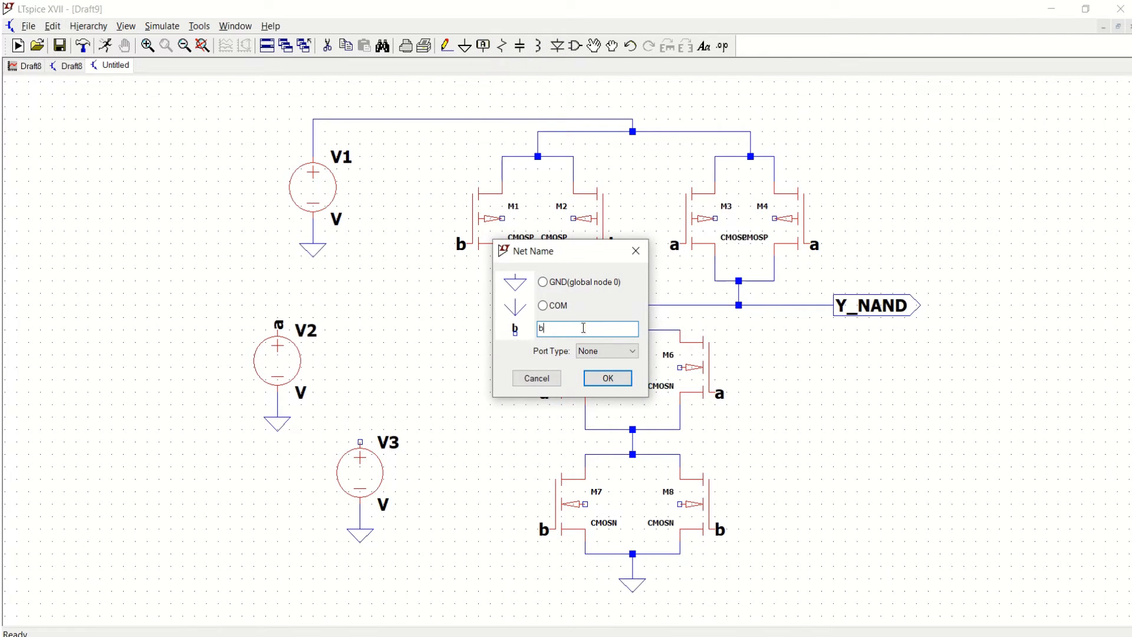
click(616, 384)
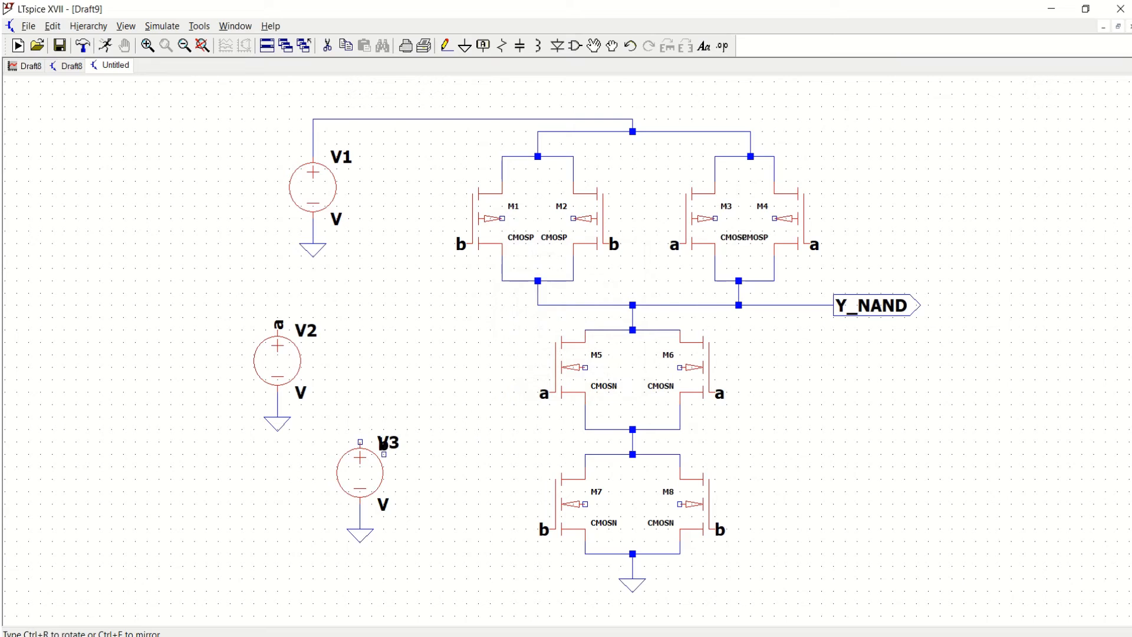
key(Escape)
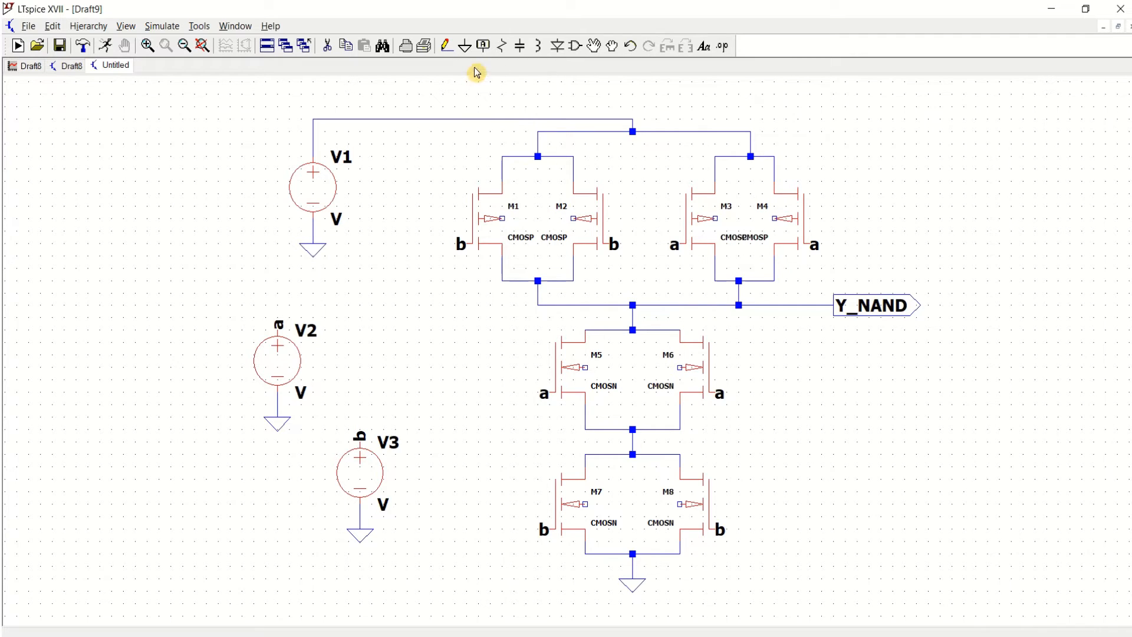
Step: Wire the body terminals together within each transistor pair: M1 to M2, M3 to M4, M5 to M6 and M7 to M8
click(447, 46)
click(502, 218)
click(575, 219)
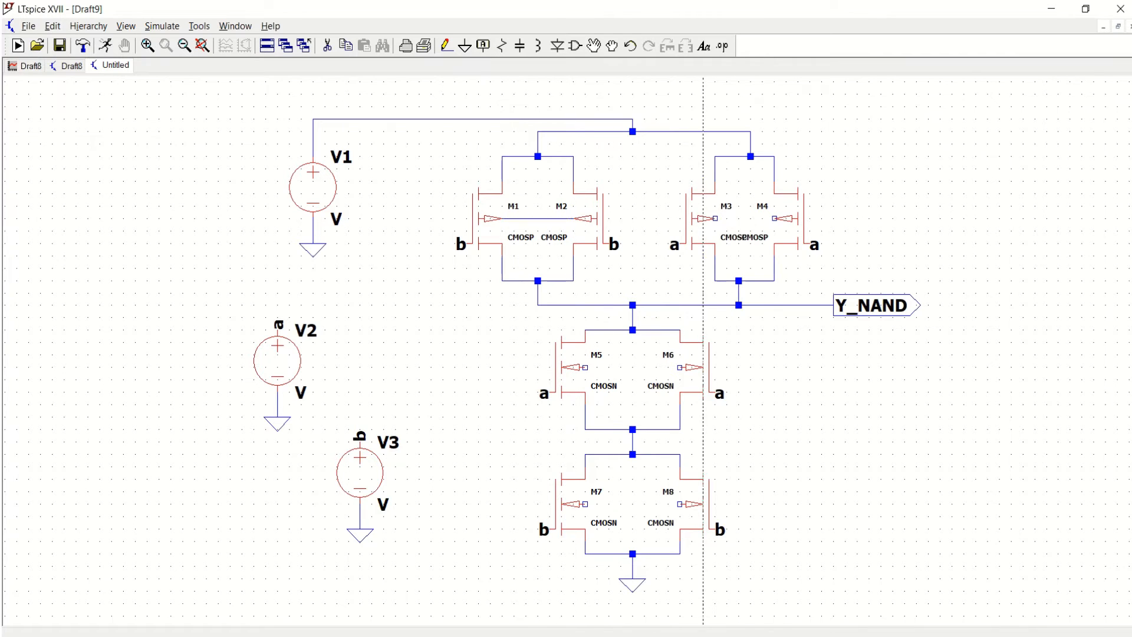
click(715, 218)
click(774, 218)
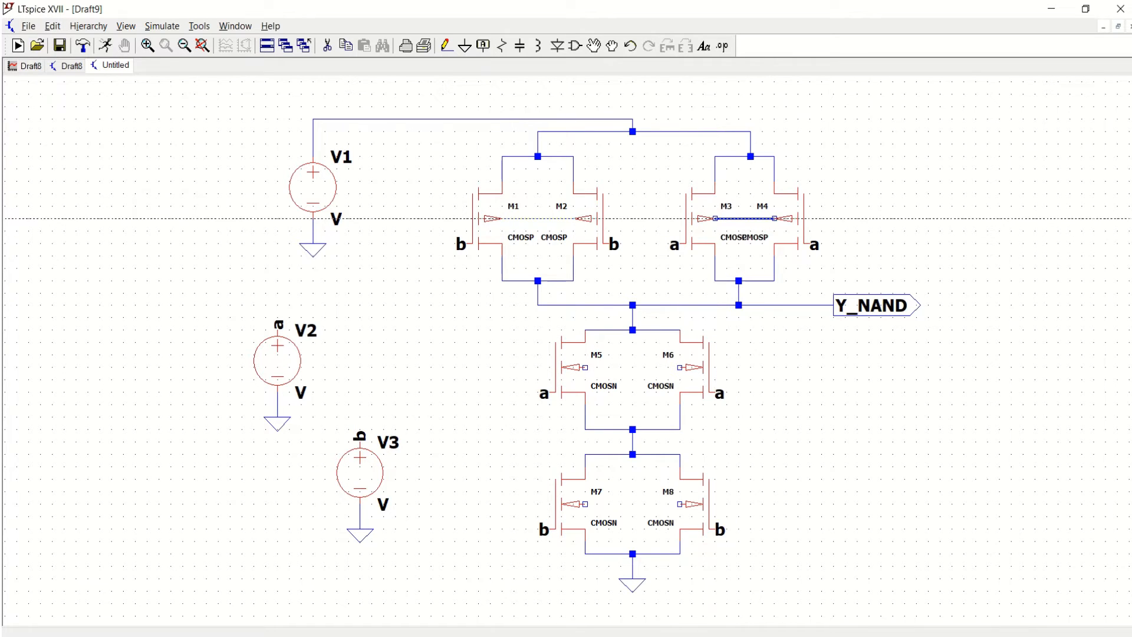
click(585, 367)
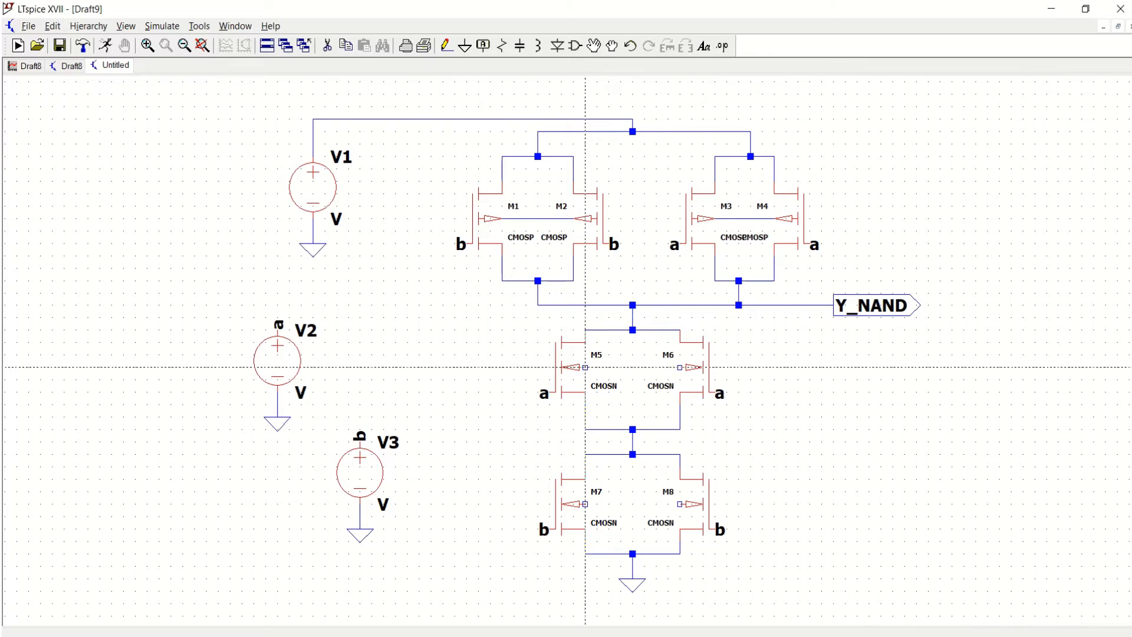
click(680, 367)
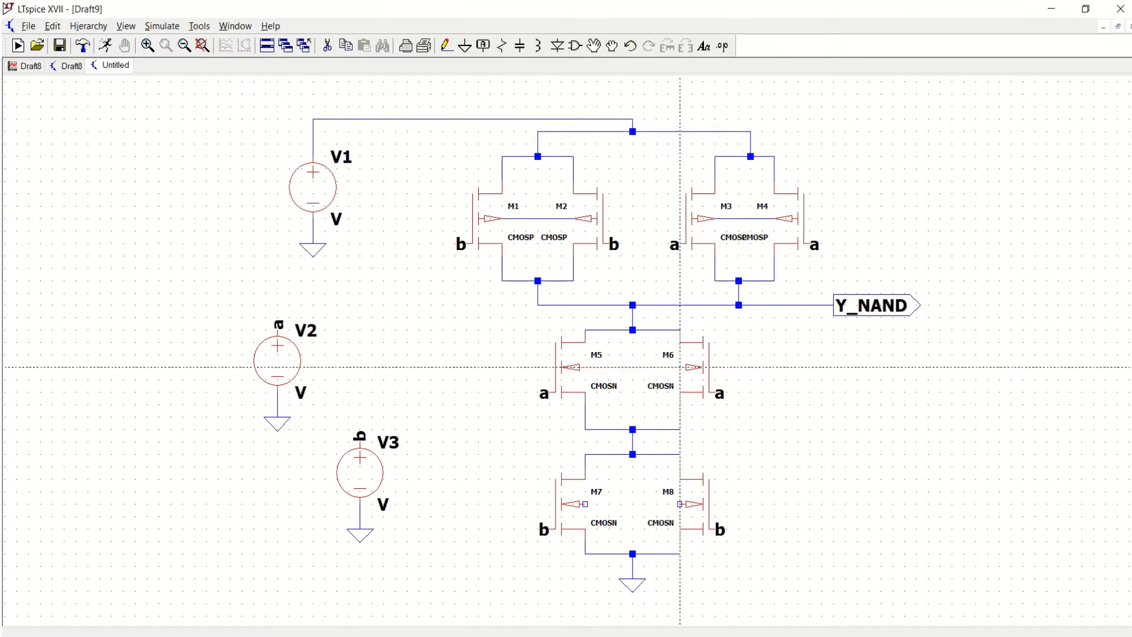
click(680, 505)
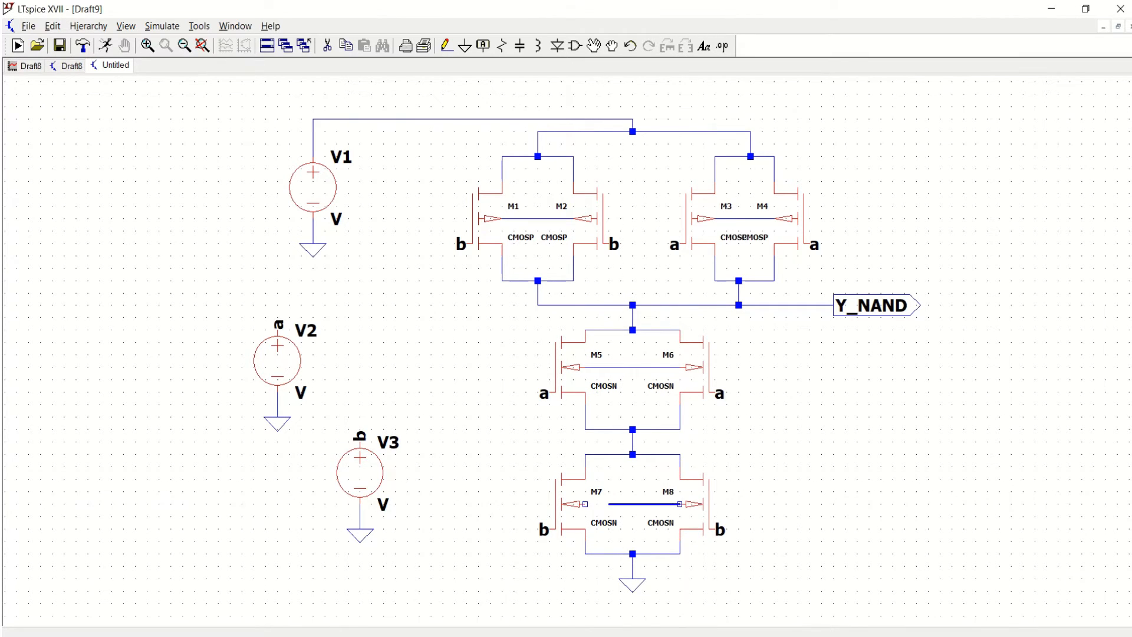
click(585, 505)
key(Escape)
Step: Set the DC value of voltage source V1 to 1.2 V
right_click(316, 194)
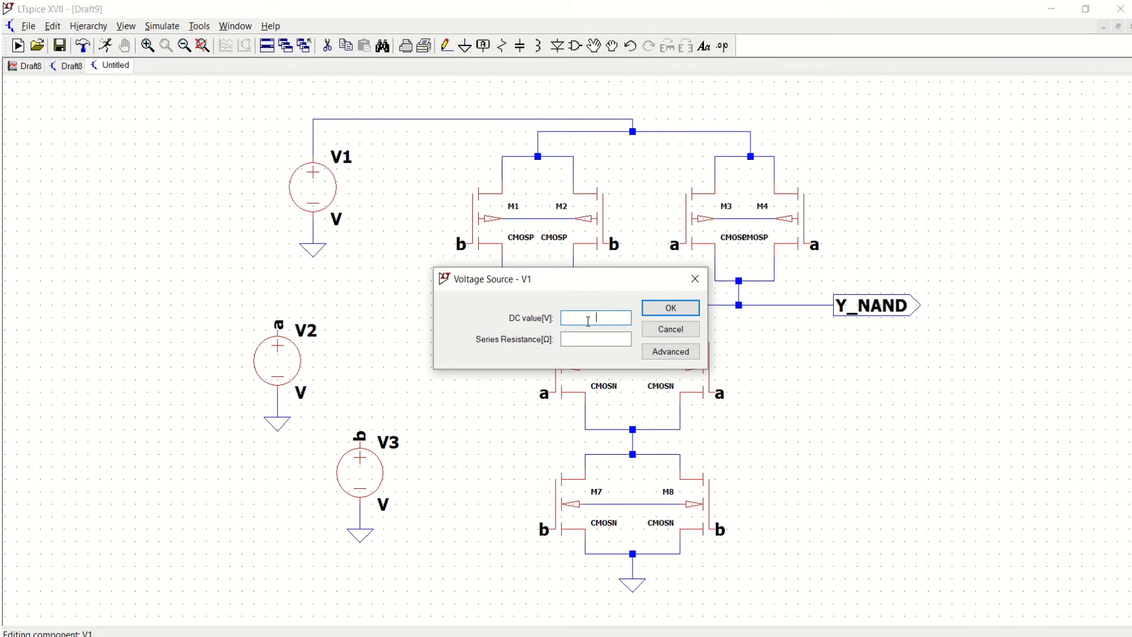
text(1.2)
click(669, 309)
Step: Define V2 as a PULSE source: Vinitial 0, Von 1.2, Tdelay 0, Trise 500p, Tfall 500p, Ton 10n, Tperiod 20n
right_click(290, 356)
click(671, 352)
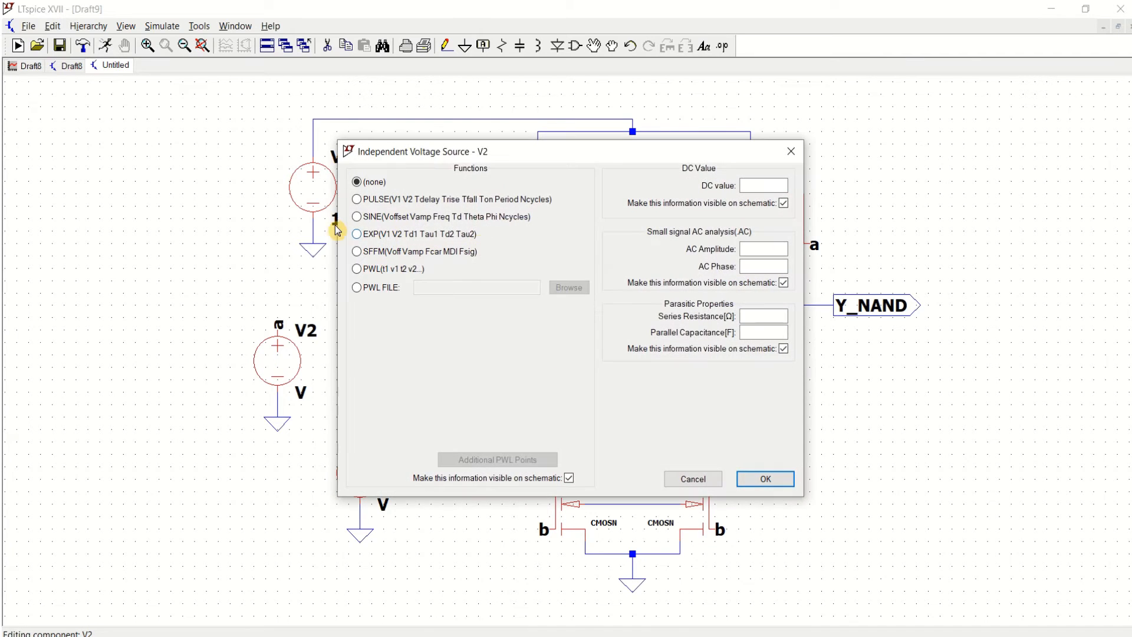
click(359, 200)
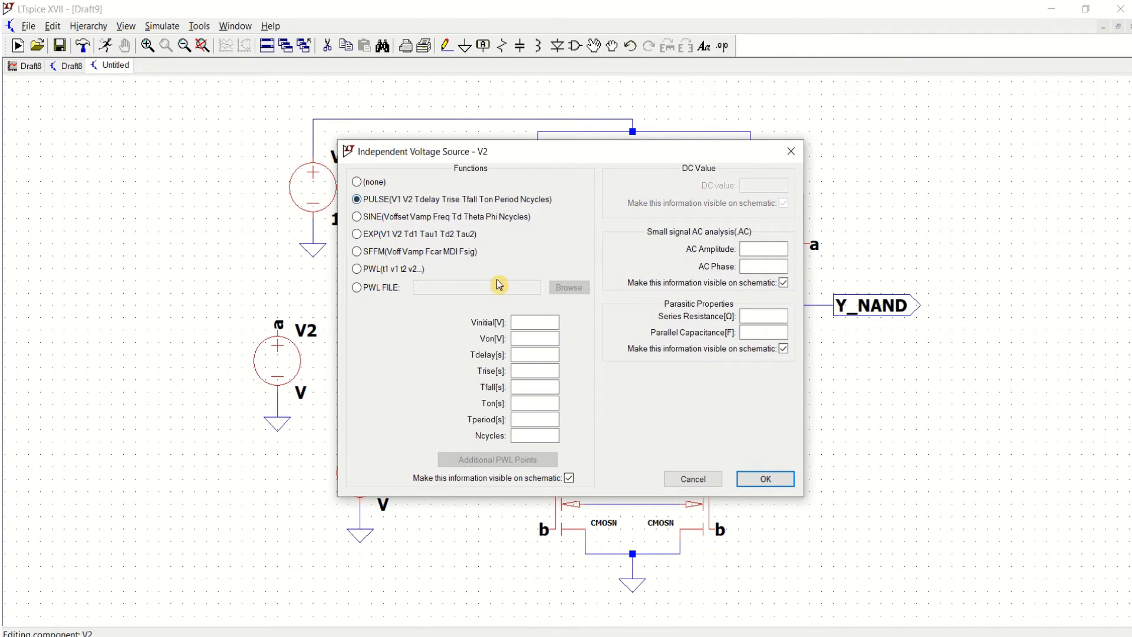
click(543, 335)
text(1.2)
click(528, 356)
text(0)
click(528, 374)
text(500p)
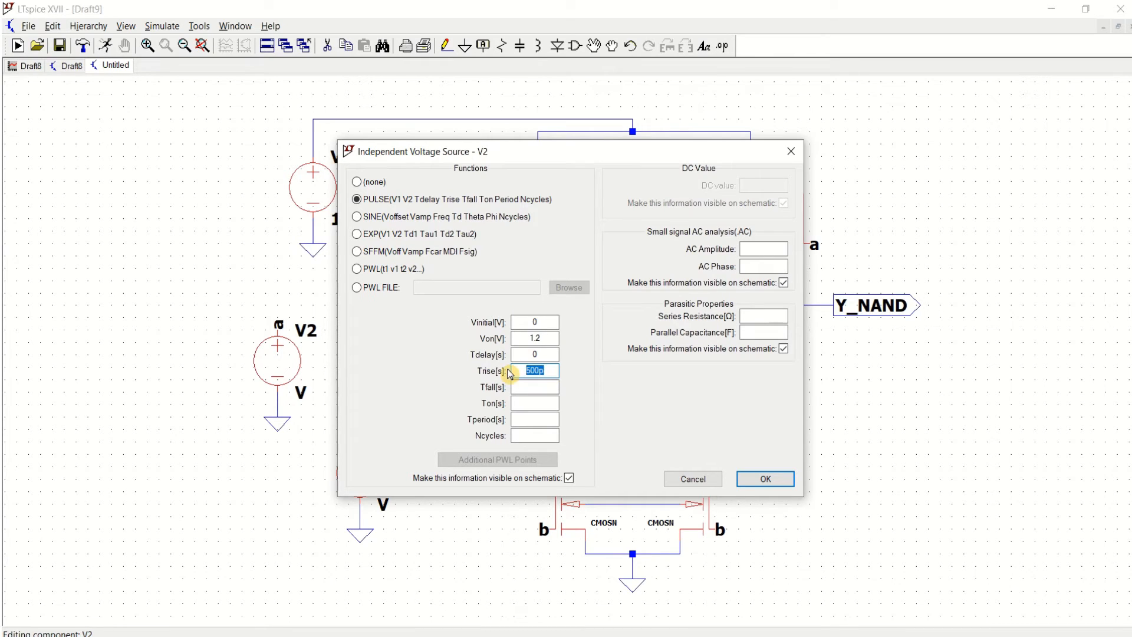
click(533, 404)
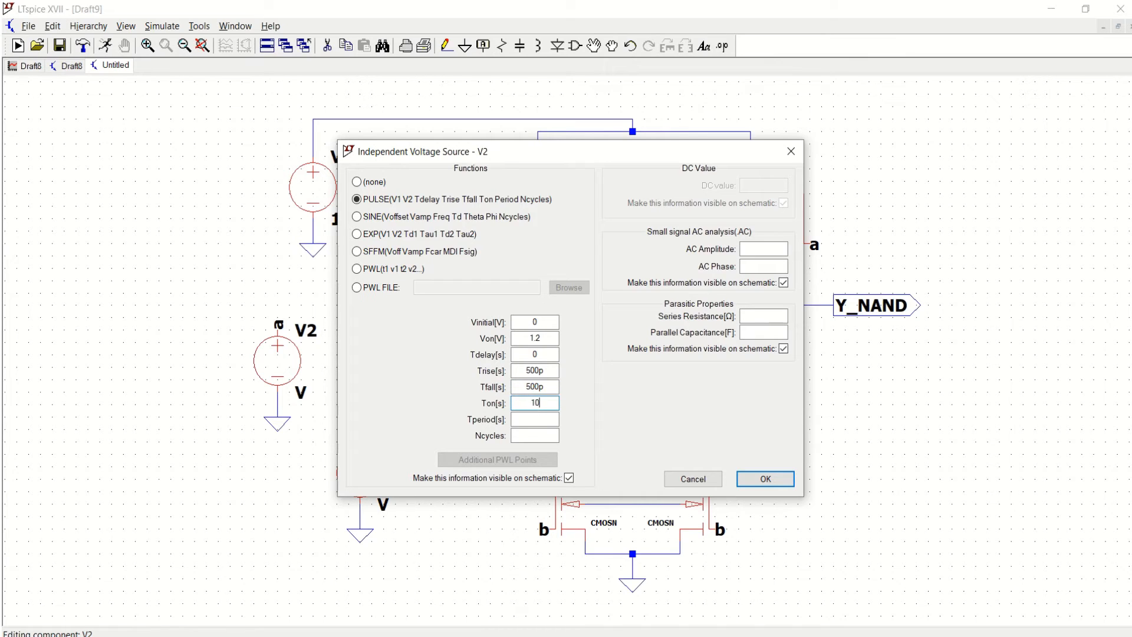
click(533, 421)
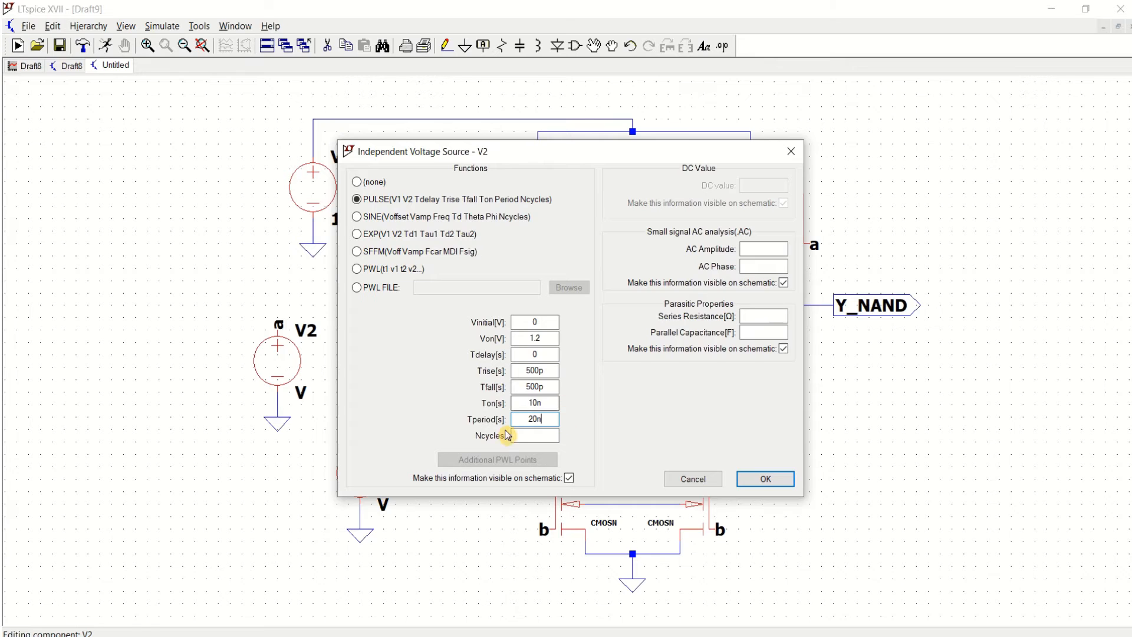
click(765, 478)
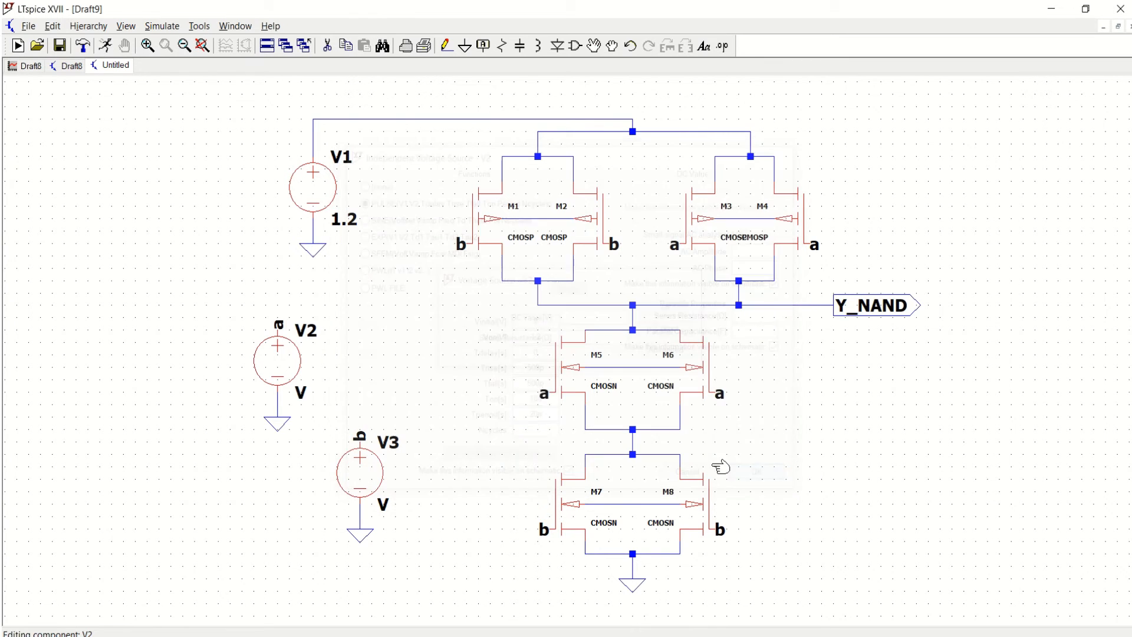
Step: Define V3 as a PULSE source: Vinitial 0, Von 1.2, Tdelay 0, Trise 500p, Tfall 500p, Ton 20n, Tperiod 40n
right_click(369, 473)
click(664, 356)
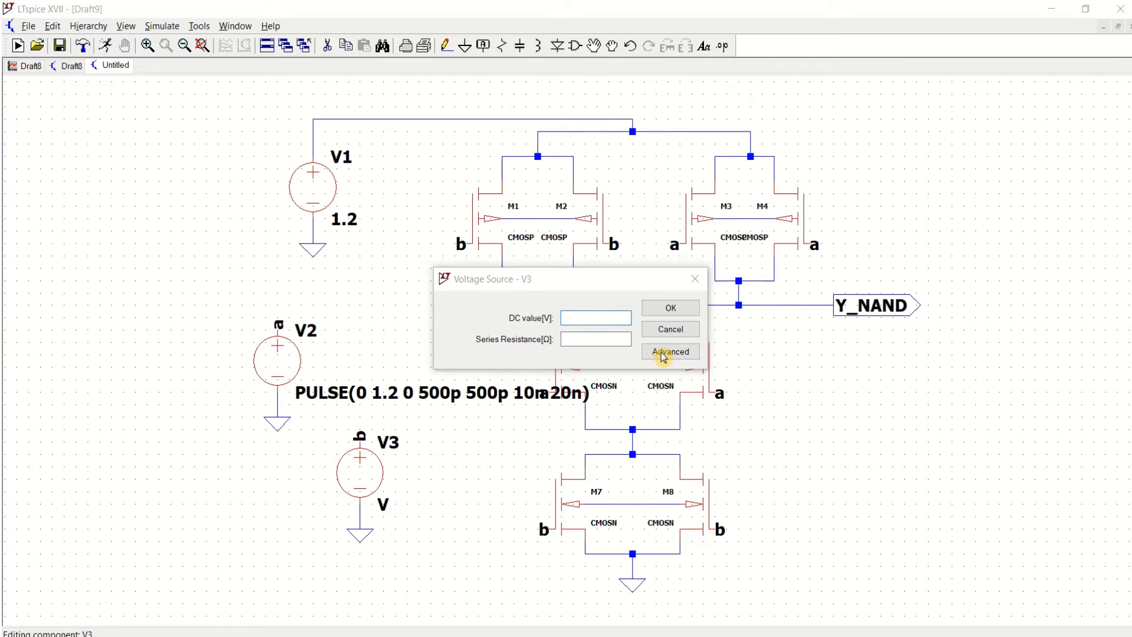
click(368, 199)
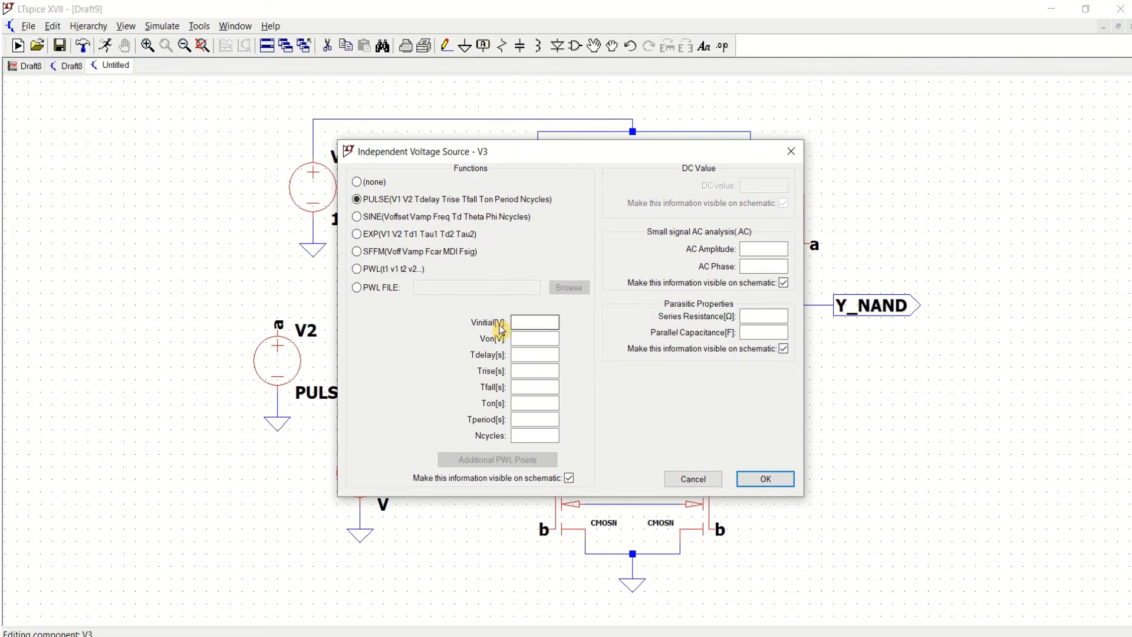
click(523, 337)
click(532, 322)
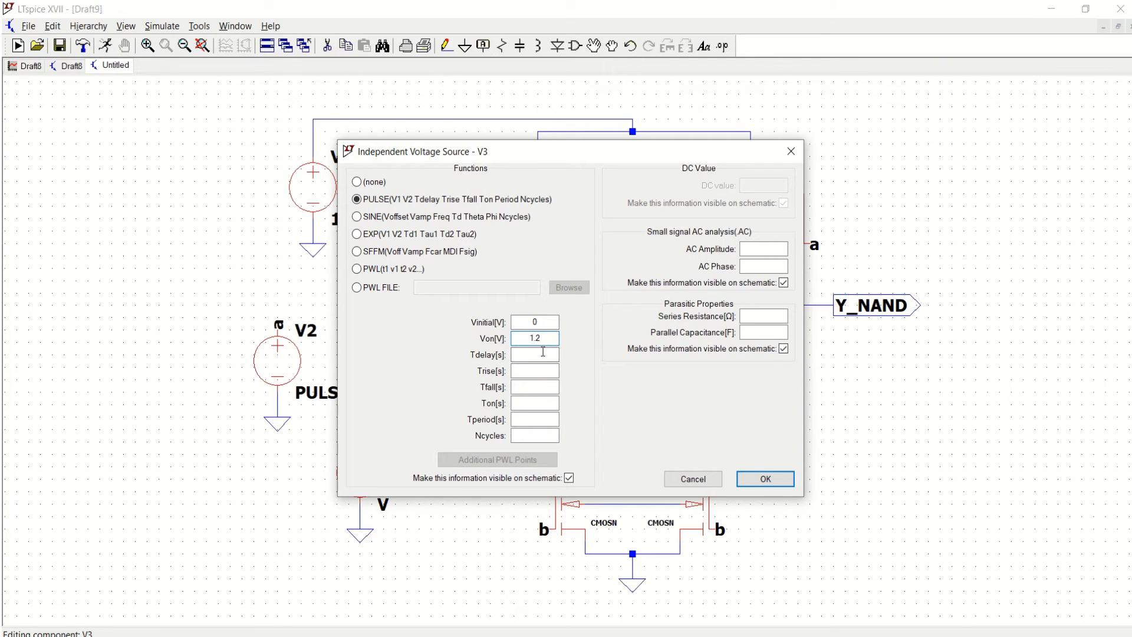
text(0)
click(536, 371)
drag(551, 372, 509, 376)
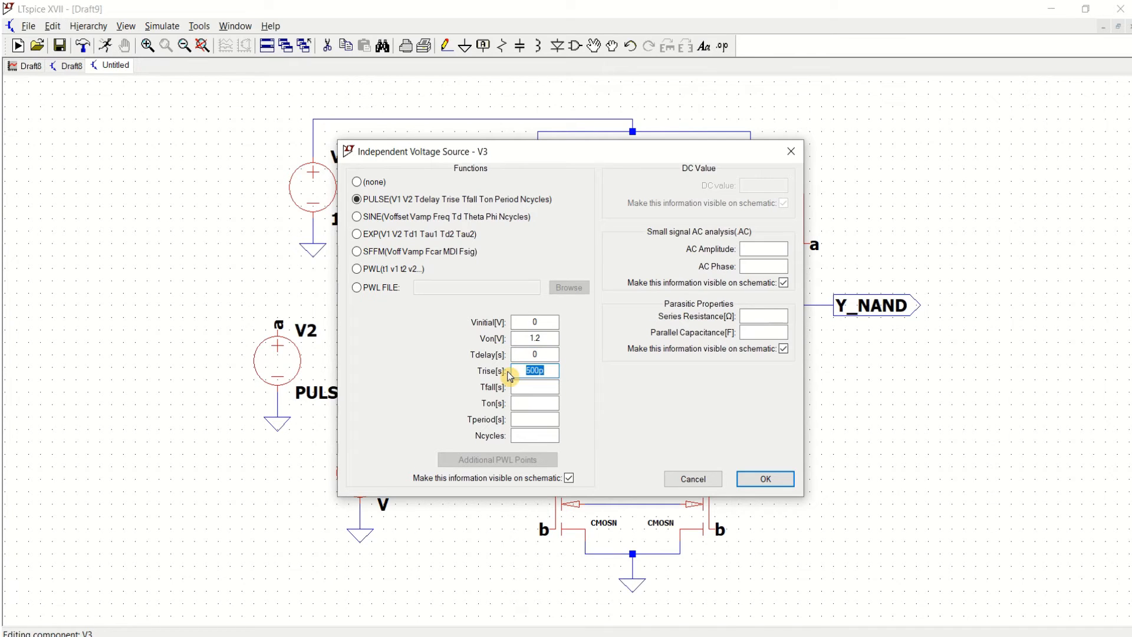
click(542, 387)
text(500p)
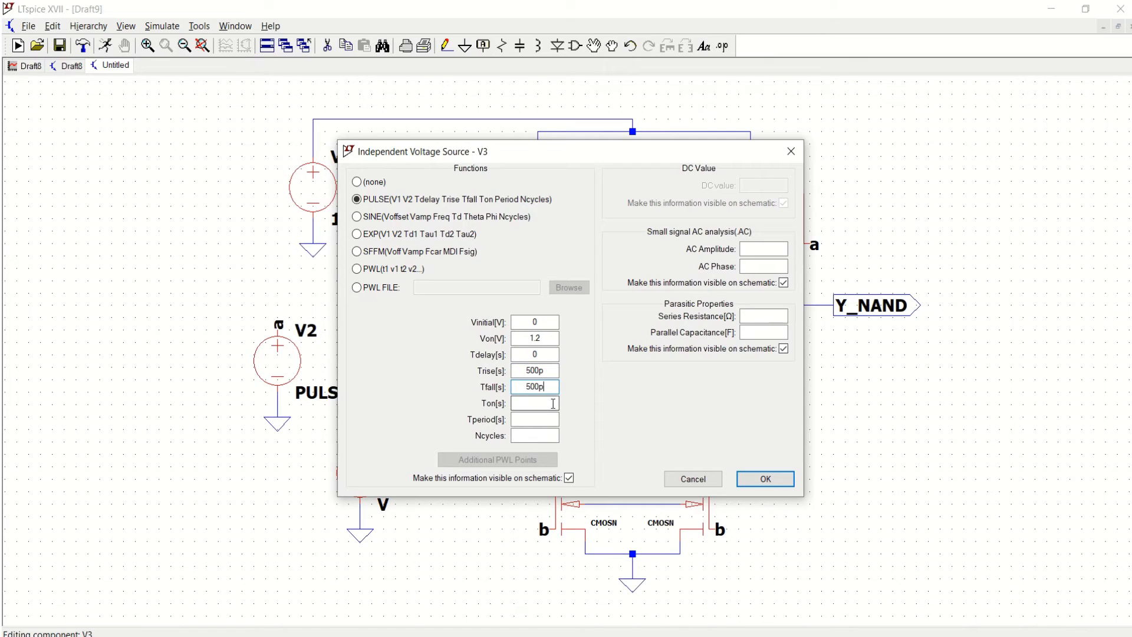
click(553, 404)
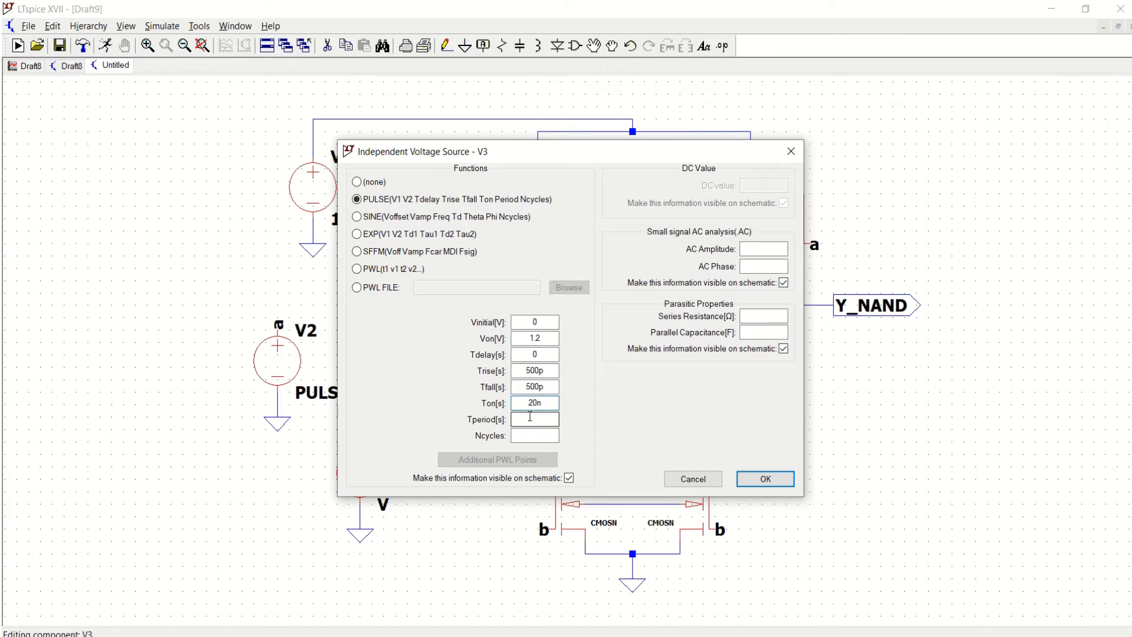
click(554, 415)
text(40n)
click(761, 480)
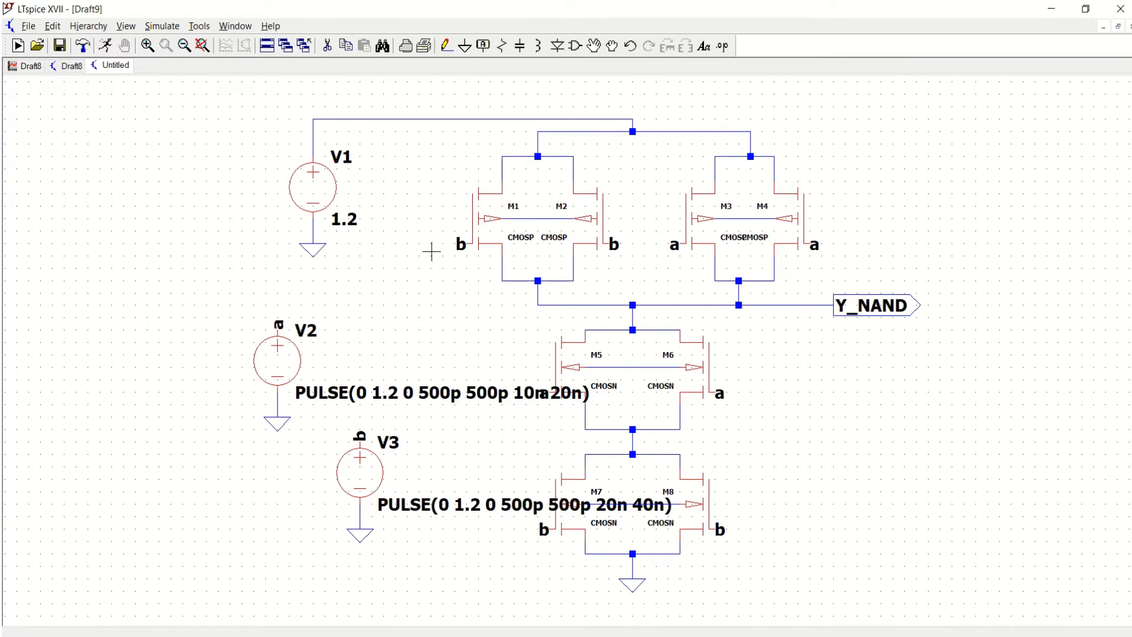
Step: Set the length and width of PMOS transistor M1 to 130n each
right_click(488, 222)
click(597, 256)
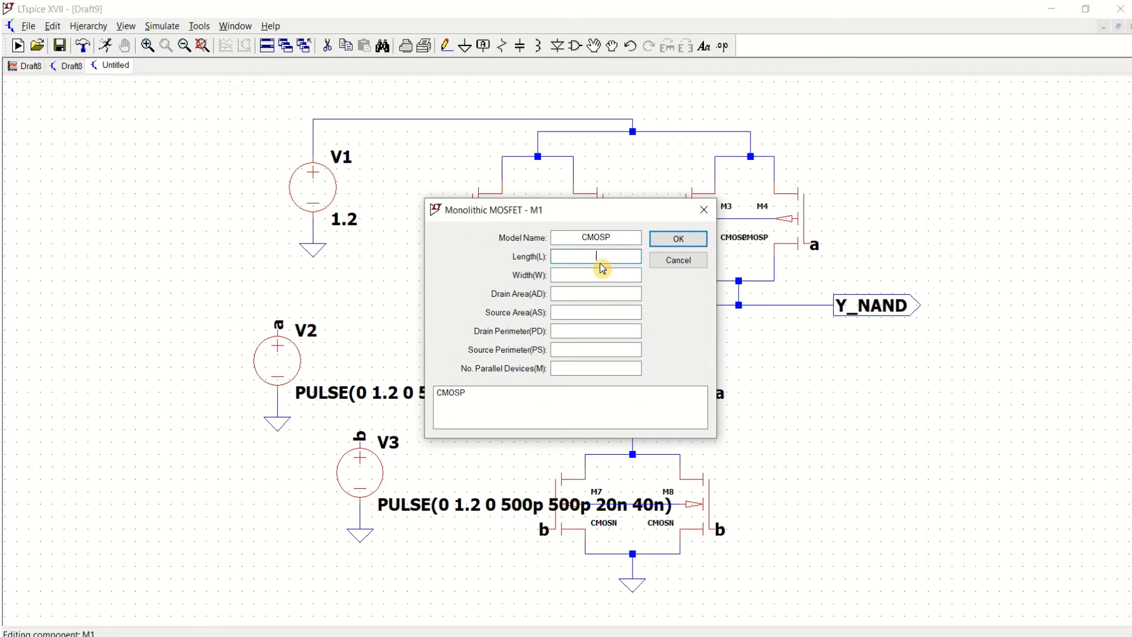
text(130n)
drag(613, 257, 563, 256)
key(ctrl+c)
click(588, 273)
key(ctrl+v)
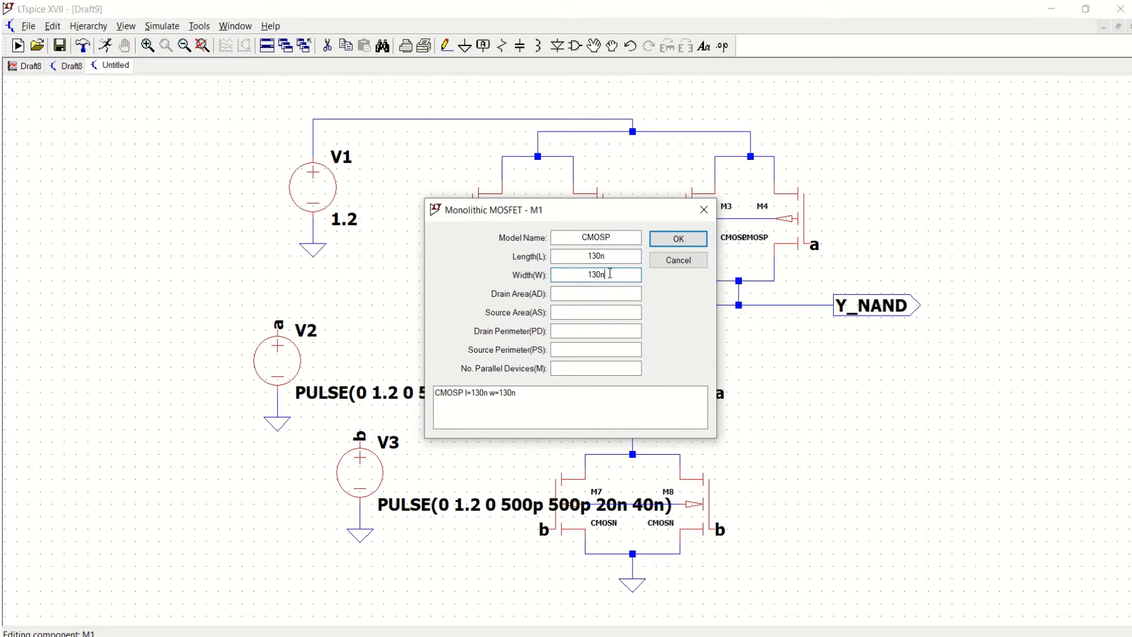
click(673, 242)
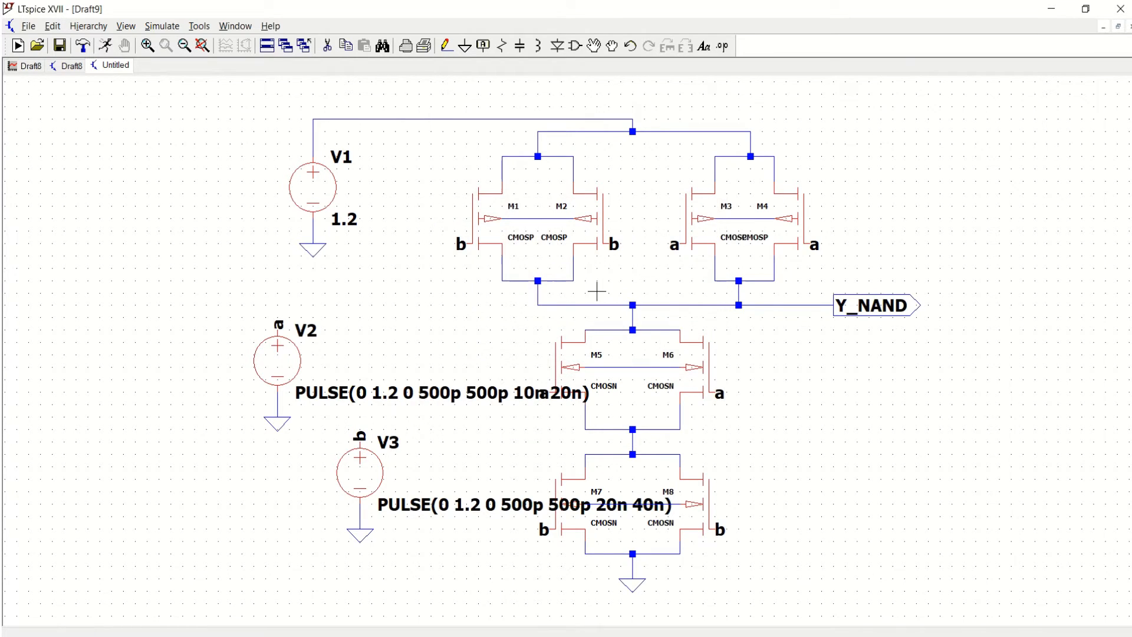
Step: Set the length and width of PMOS transistor M2 to 130n each
right_click(608, 230)
click(594, 256)
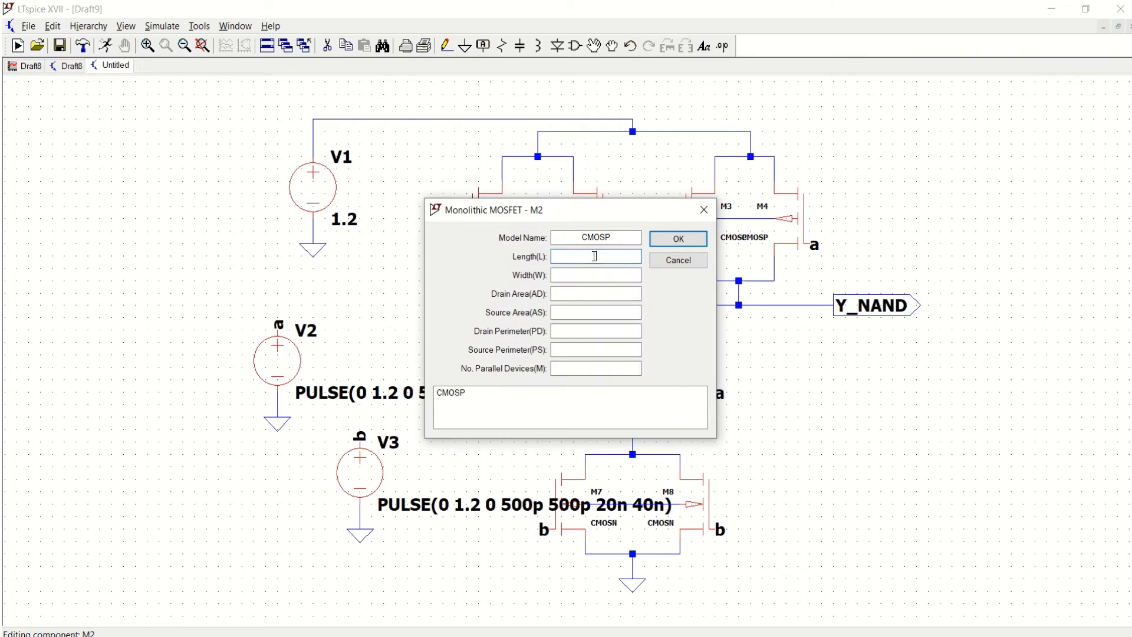
key(ctrl+v)
click(585, 274)
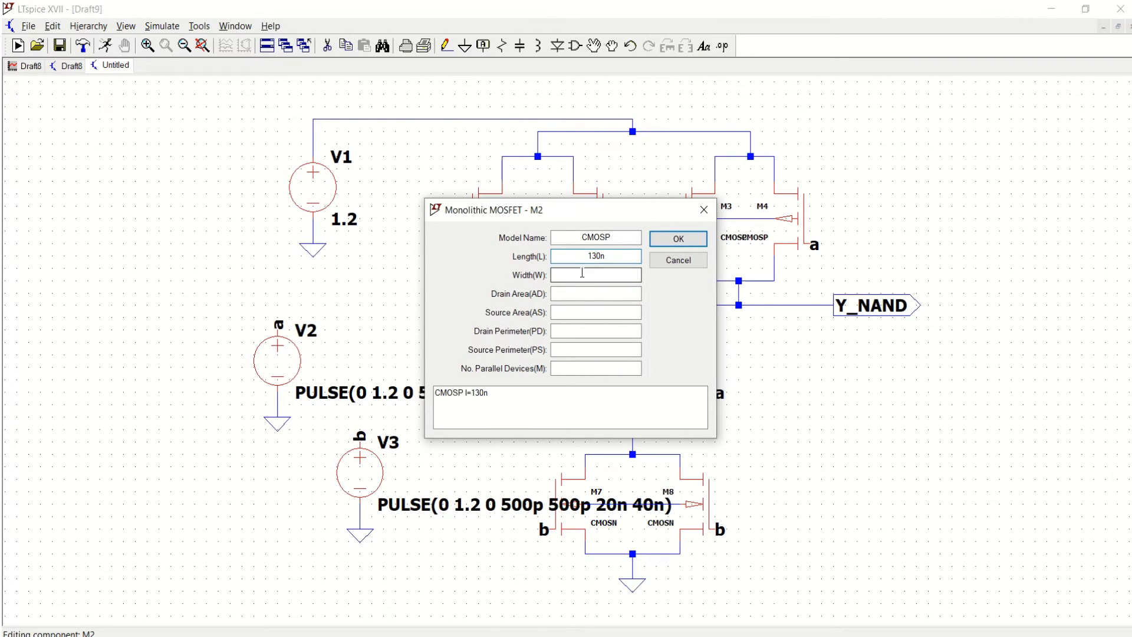
key(ctrl+v)
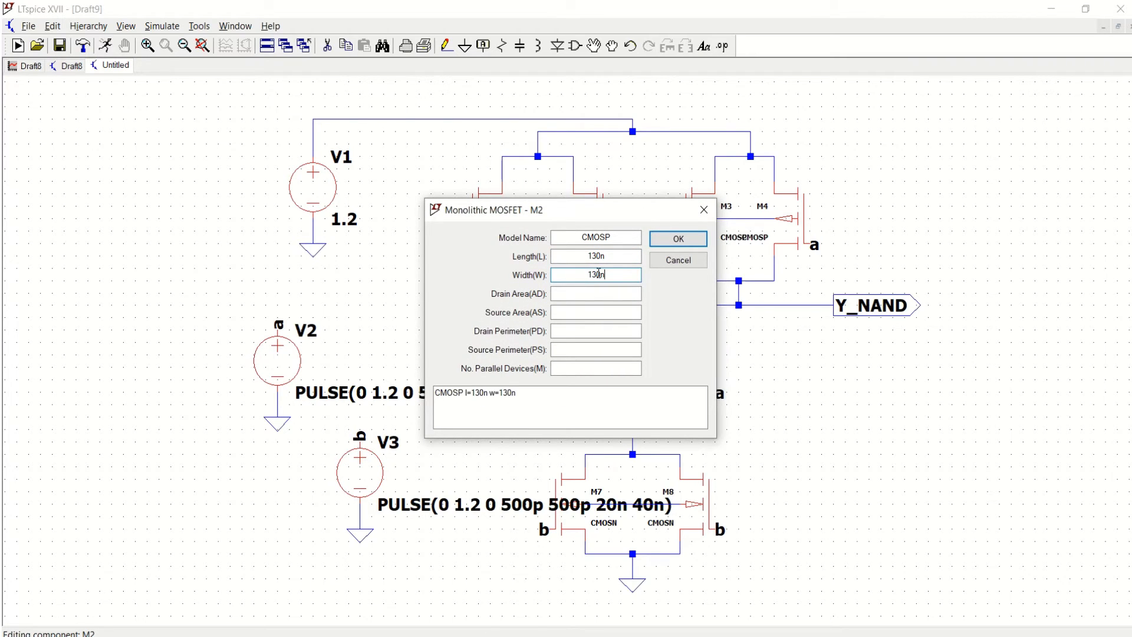
click(667, 238)
Step: Set the length and width of PMOS transistor M3 to 130n each
right_click(698, 217)
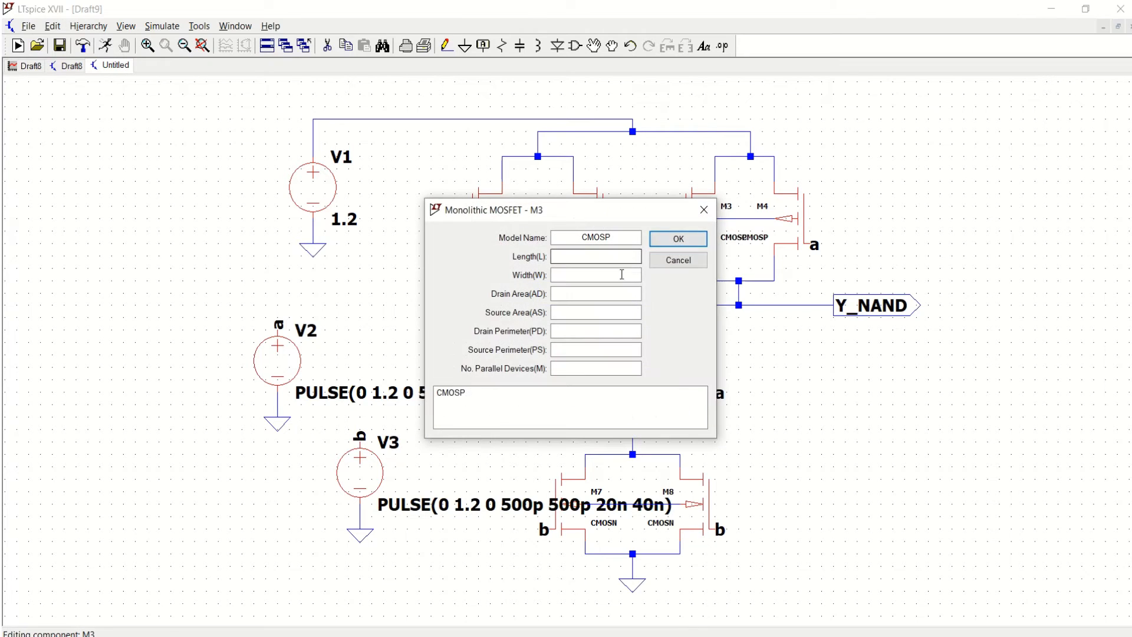
click(604, 255)
key(ctrl+v)
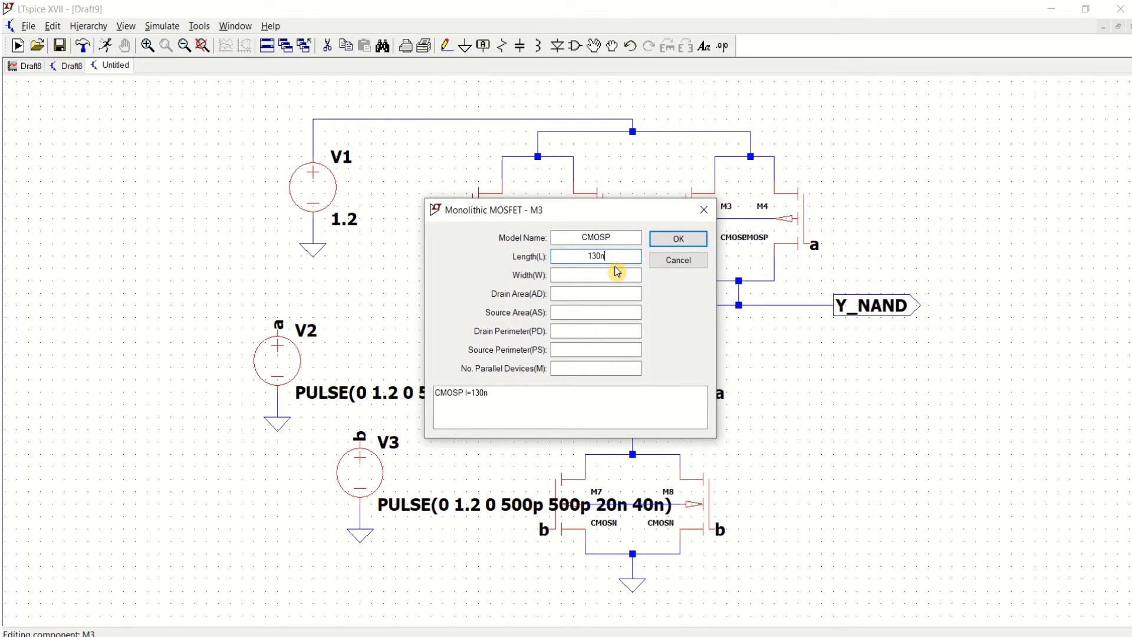
key(ctrl+v)
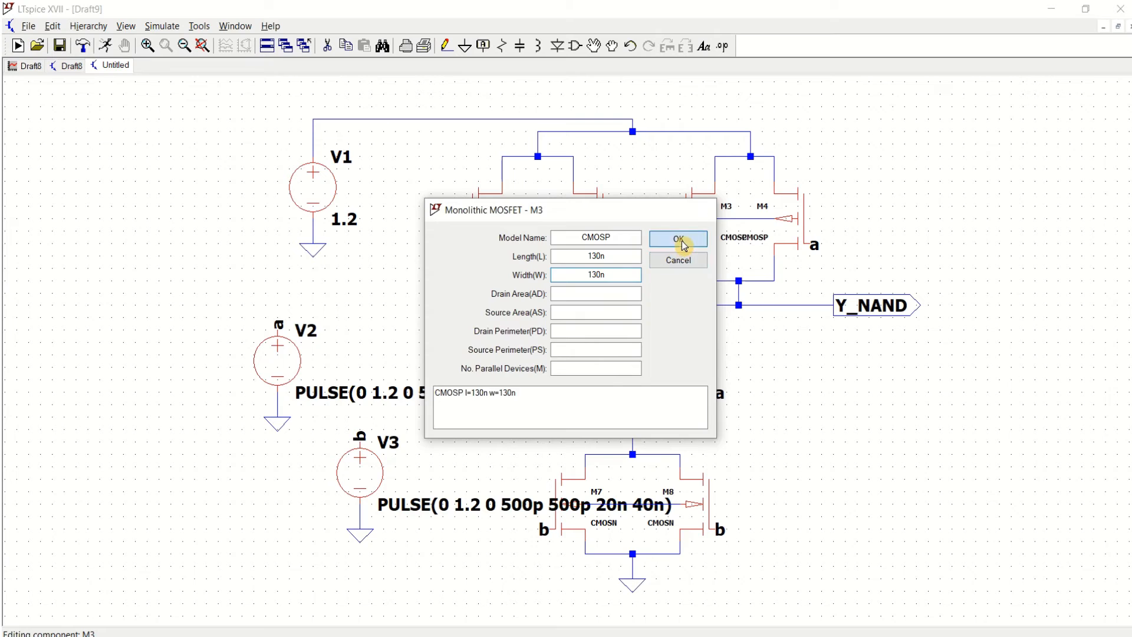
click(679, 239)
Step: Set the length and width of PMOS transistor M4 to 130n each
right_click(775, 224)
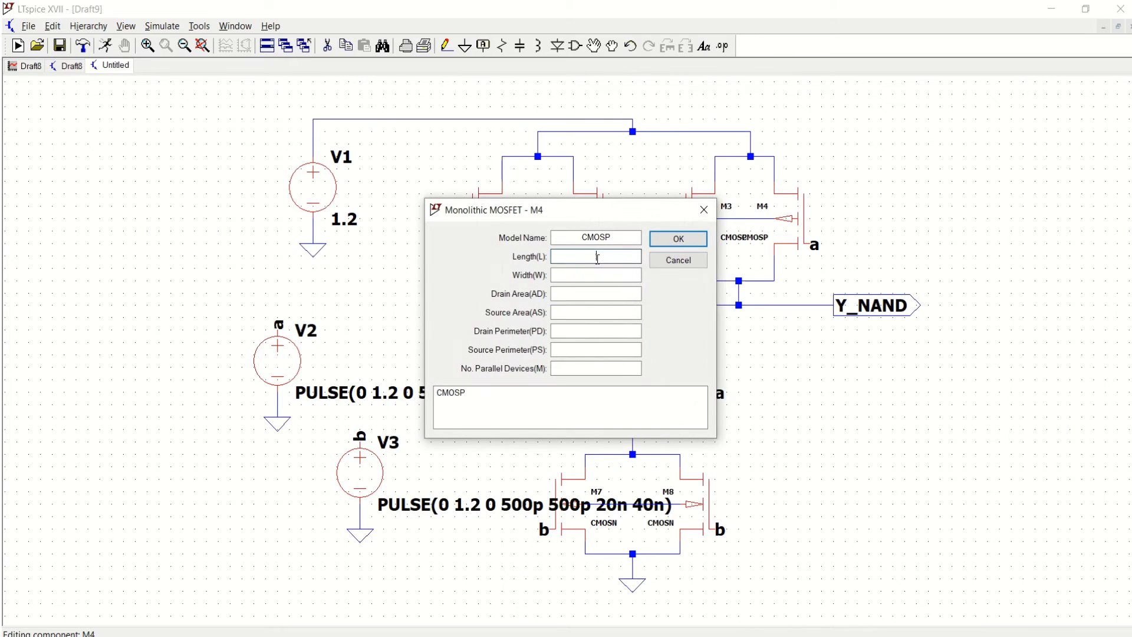
click(597, 257)
key(ctrl+v)
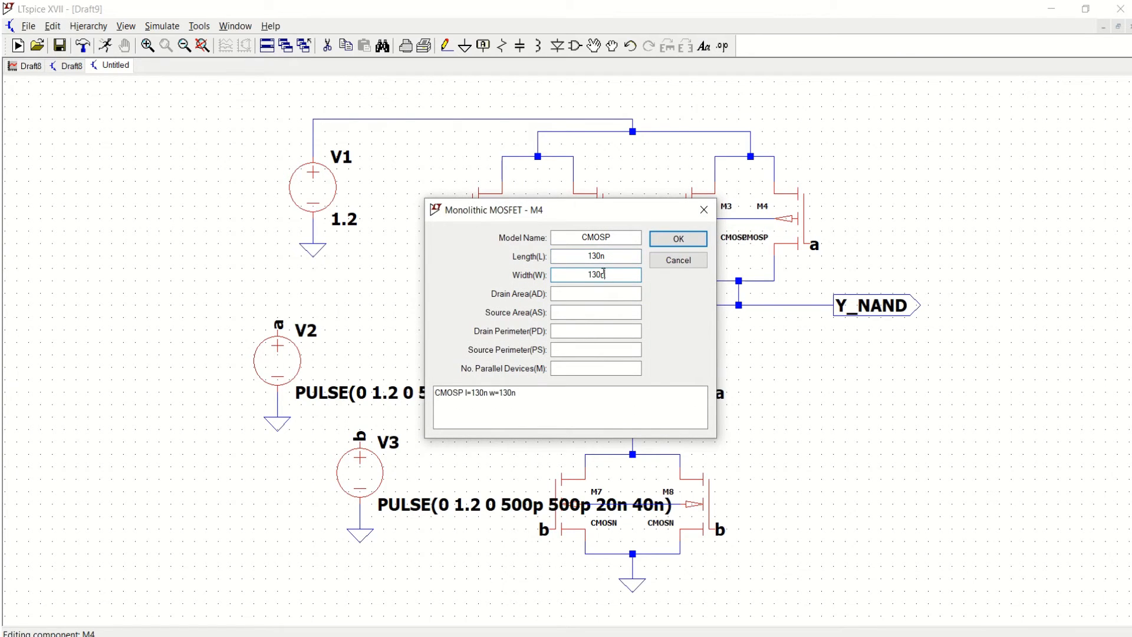
click(672, 240)
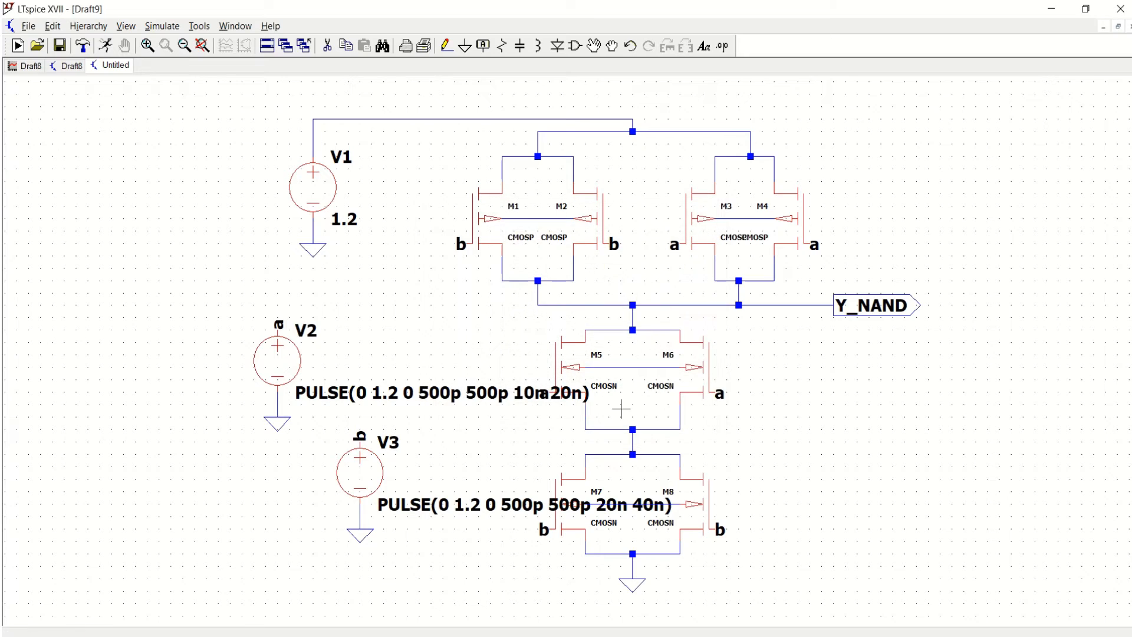
Step: Set the length and width of NMOS transistor M5 to 130n each
right_click(574, 368)
click(559, 261)
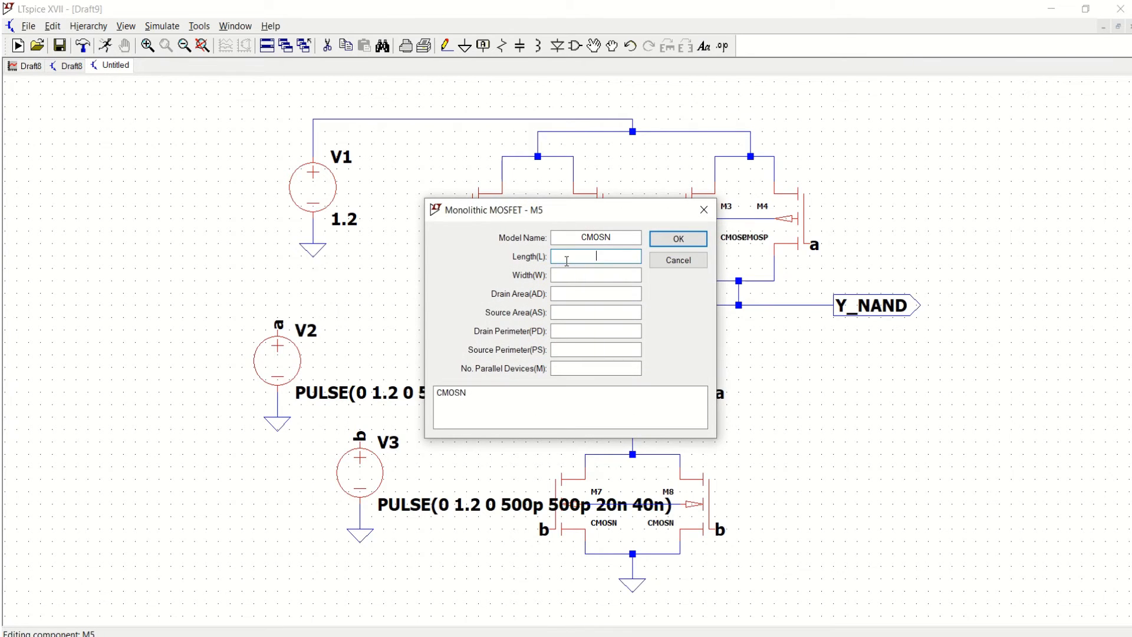
text(130n)
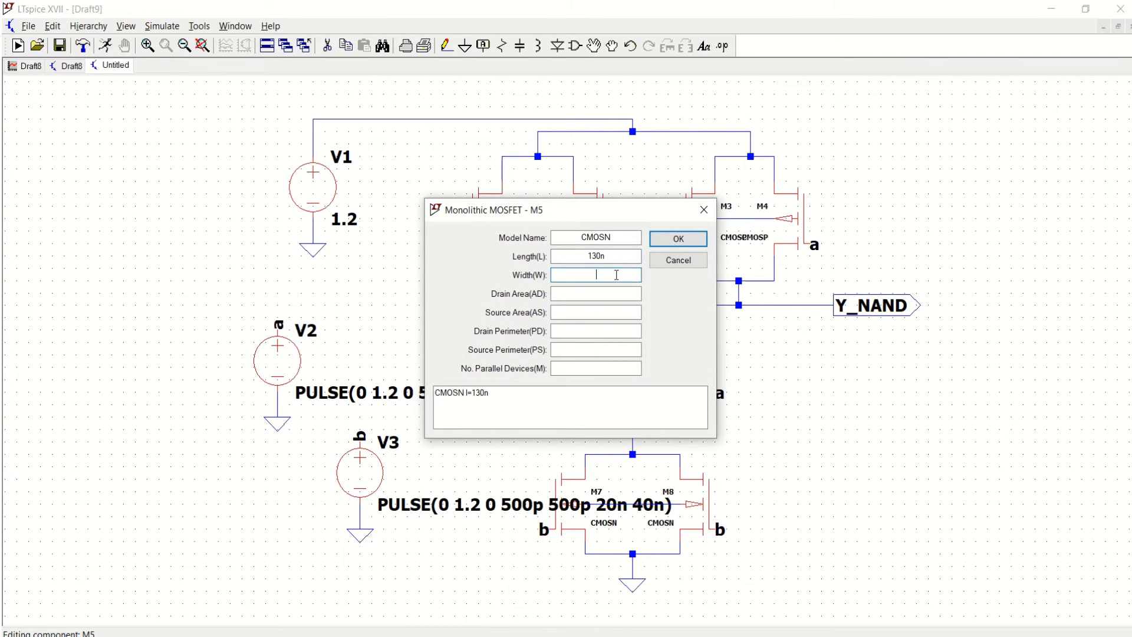
text(130n)
click(683, 239)
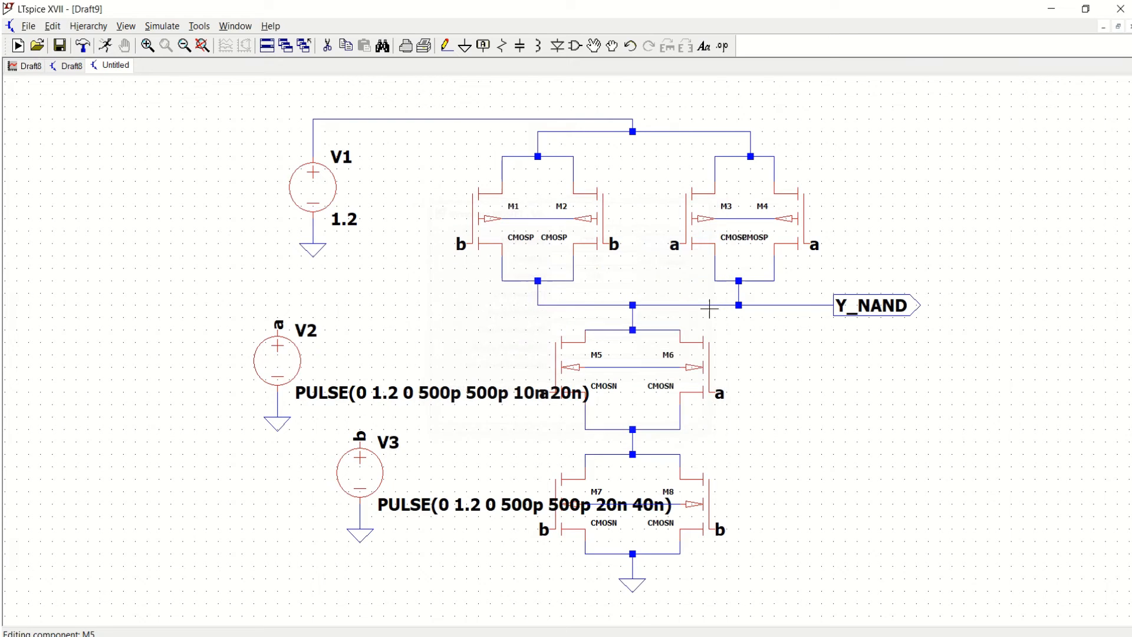
Step: Set the length and width of NMOS transistor M6 to 130n each
right_click(696, 366)
click(591, 253)
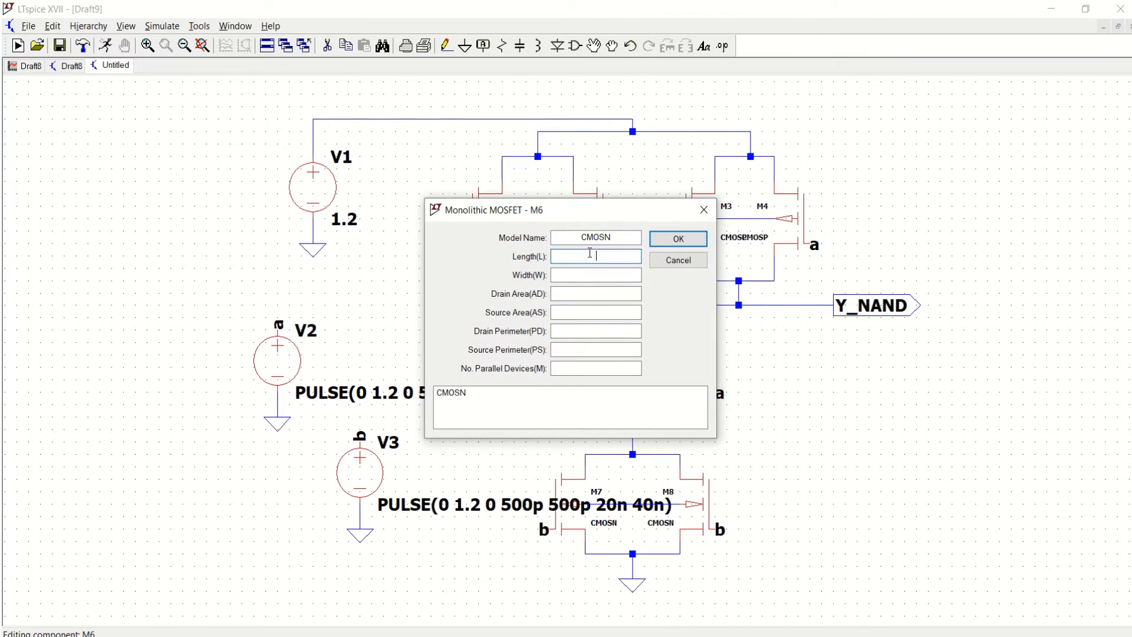
text(130n)
click(606, 275)
text(130n)
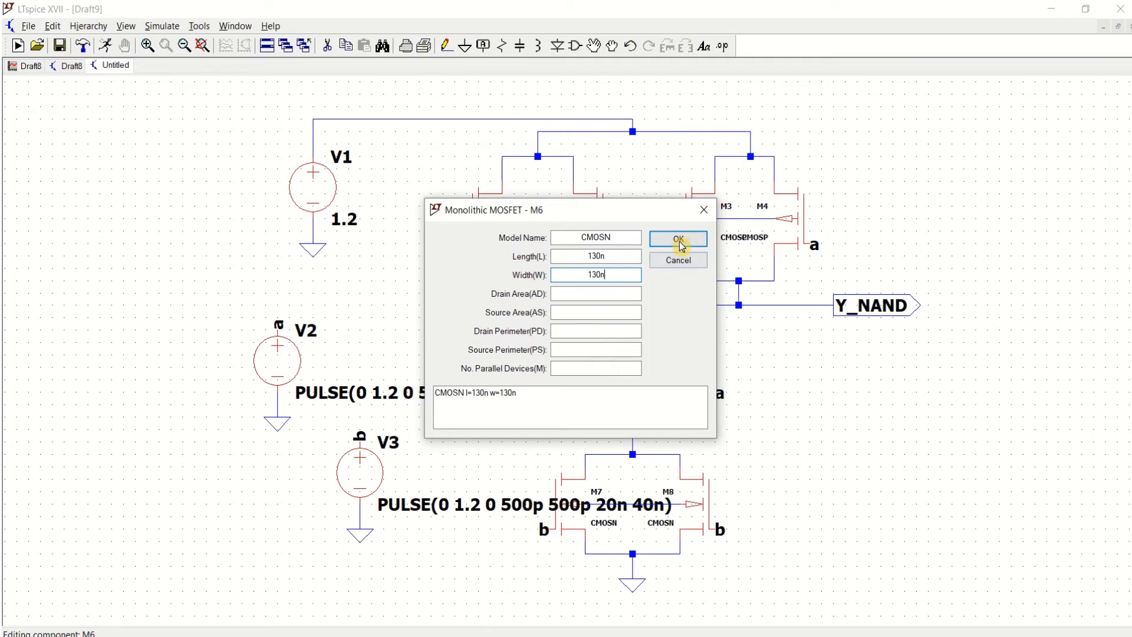
click(678, 239)
Step: Set the length and width of NMOS transistor M7 to 130n each
right_click(583, 487)
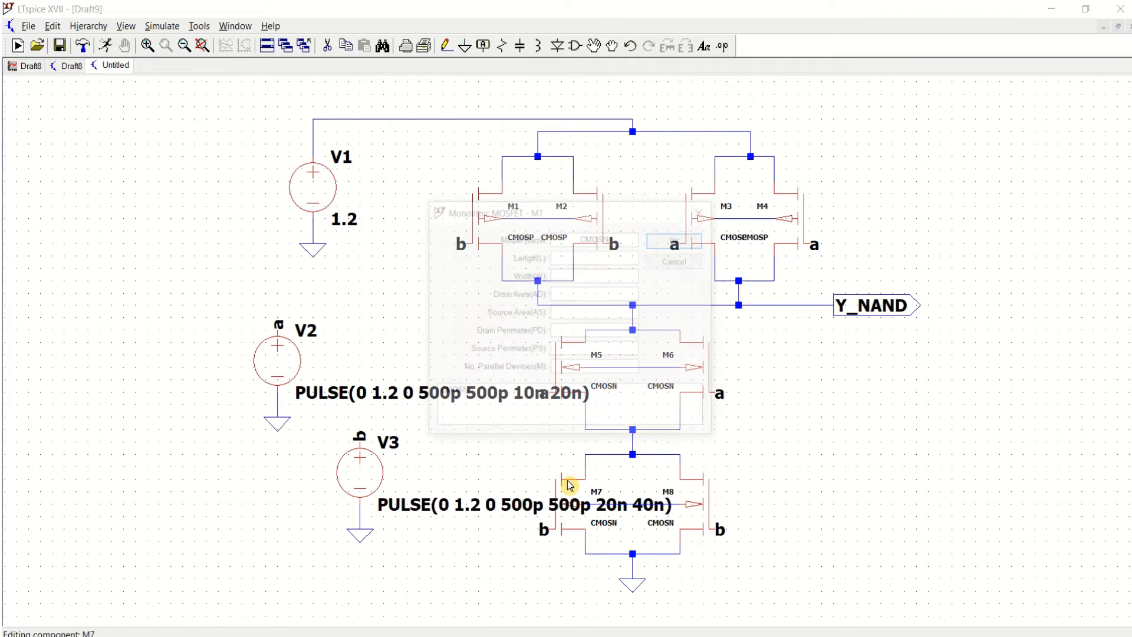
click(586, 256)
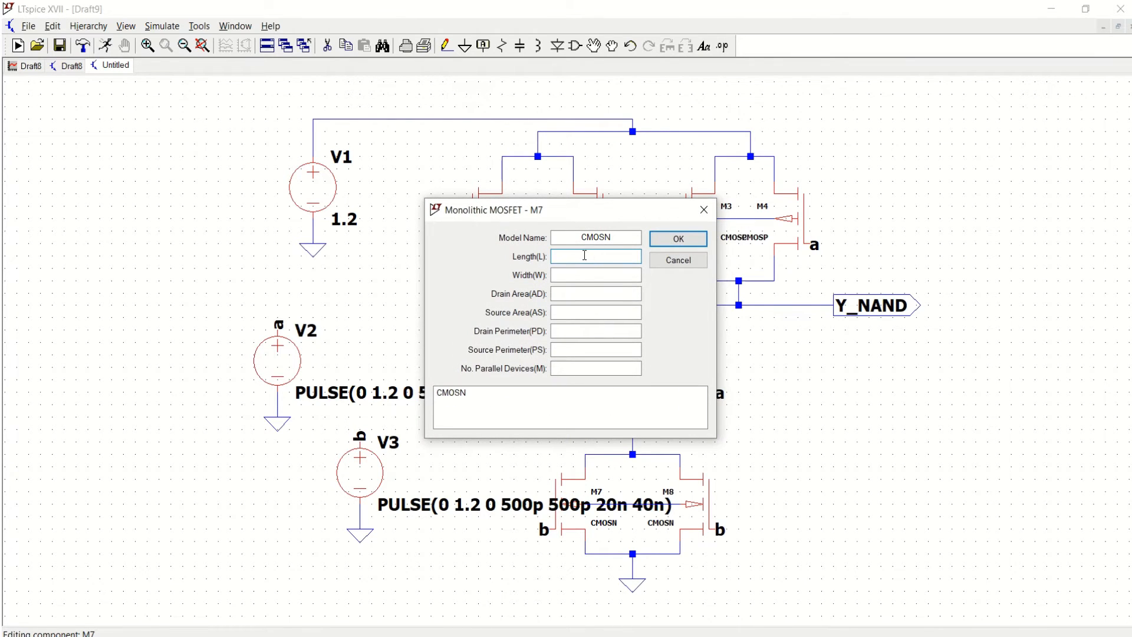
text(130n)
click(620, 275)
text(130n)
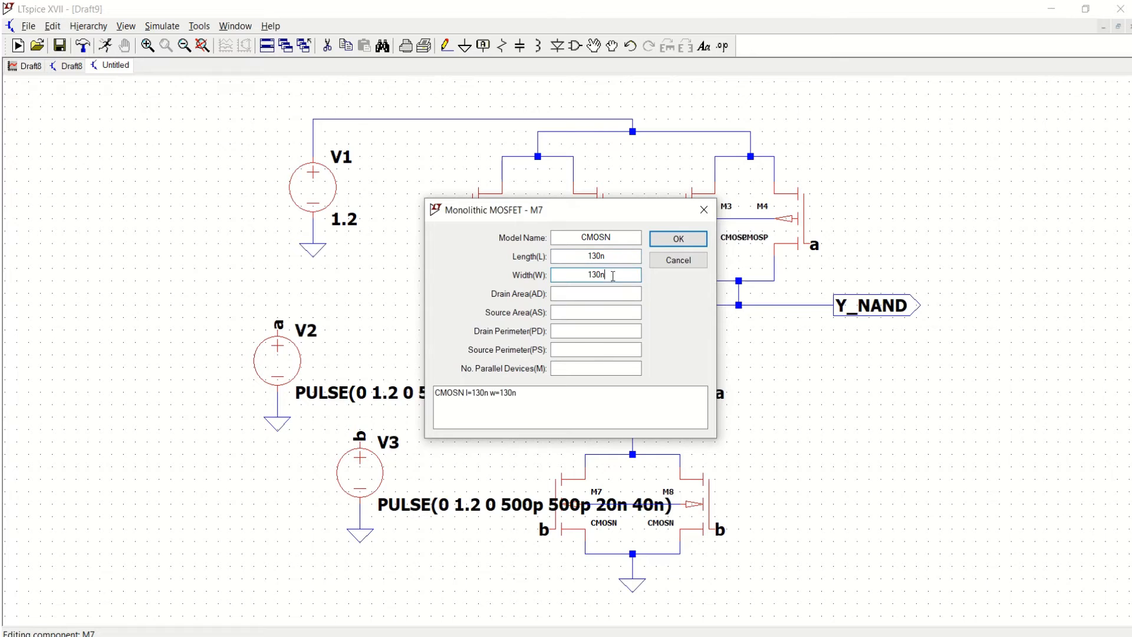
click(675, 248)
Step: Set the length and width of NMOS transistor M8 to 130n each
right_click(689, 490)
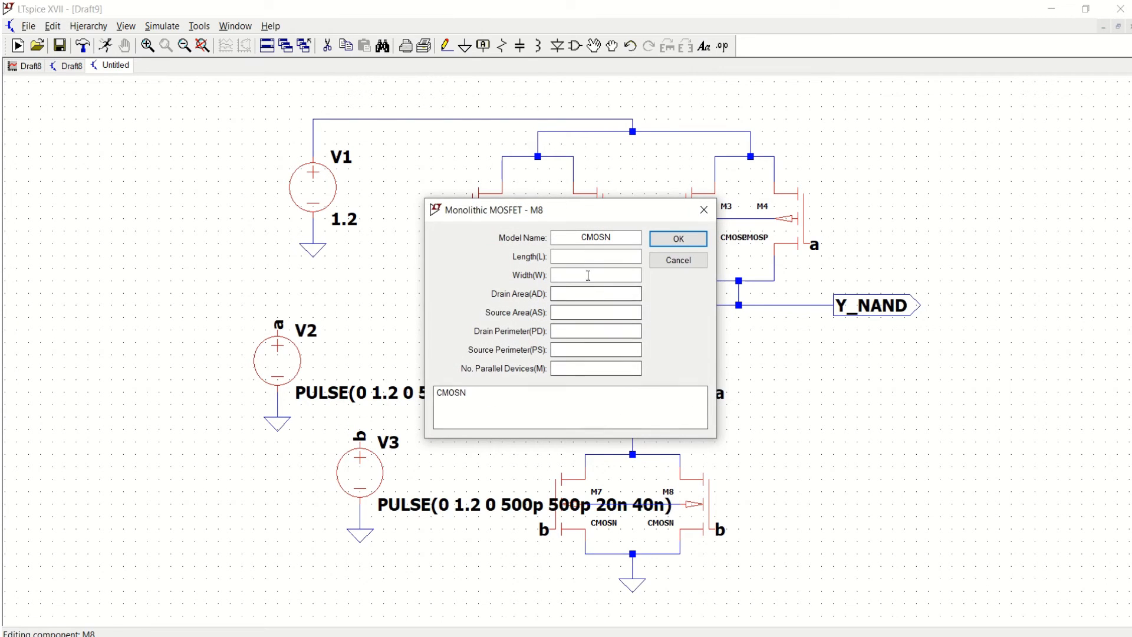
click(588, 256)
text(130n)
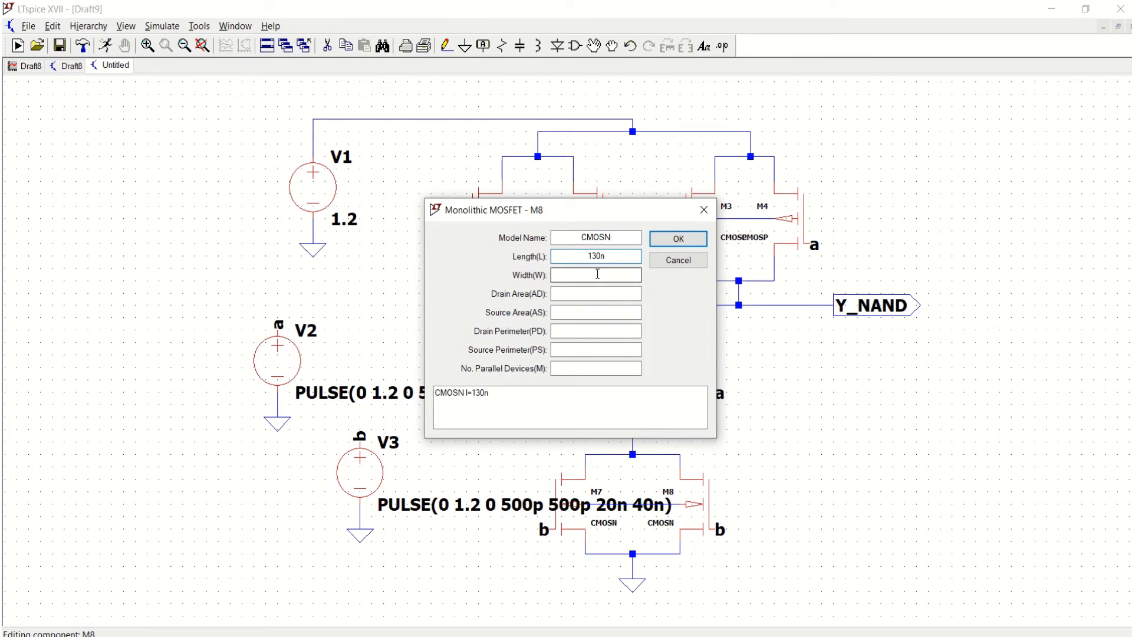
click(598, 273)
text(130n)
click(678, 238)
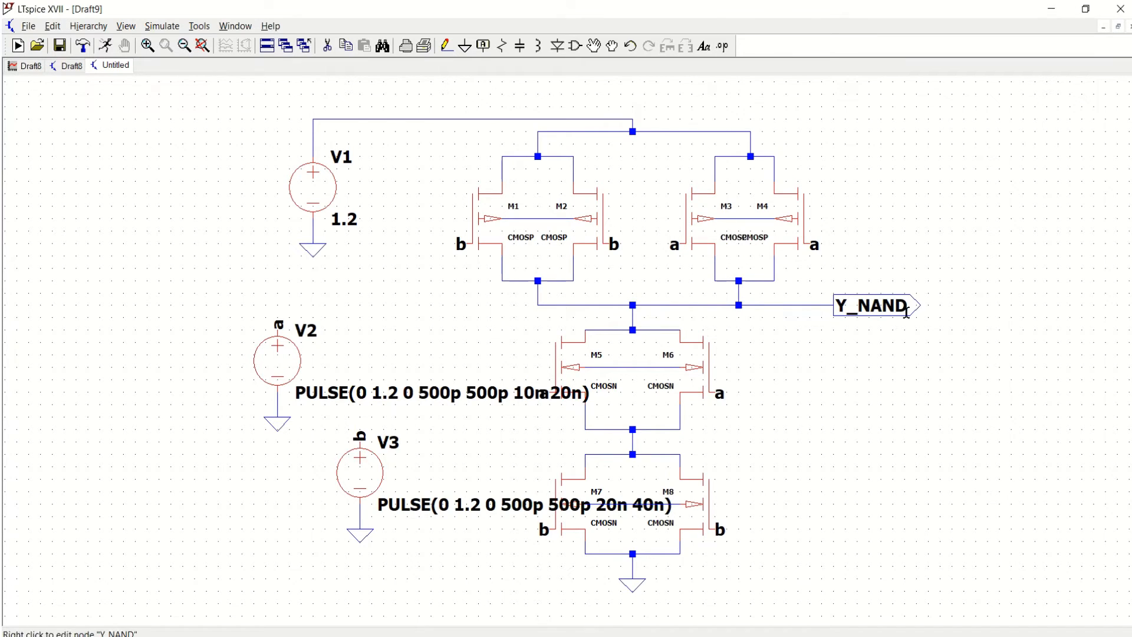
Step: Add the SPICE directive ".include ibm130.lib" to the schematic, in the empty area beside M6 and below the Y_NAND output
click(722, 46)
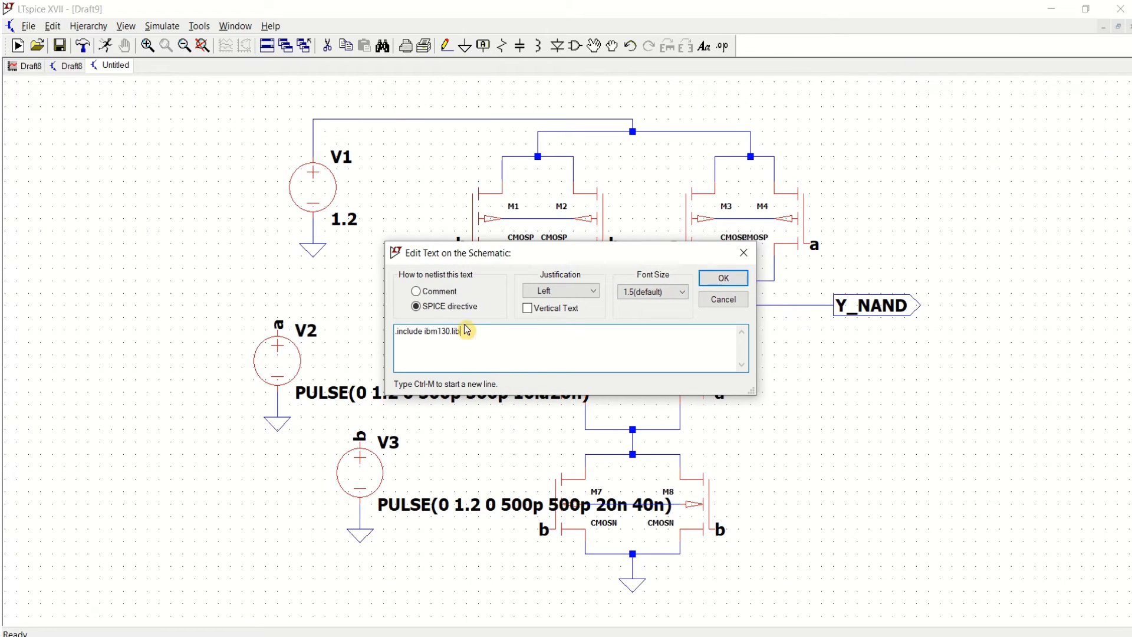
click(719, 282)
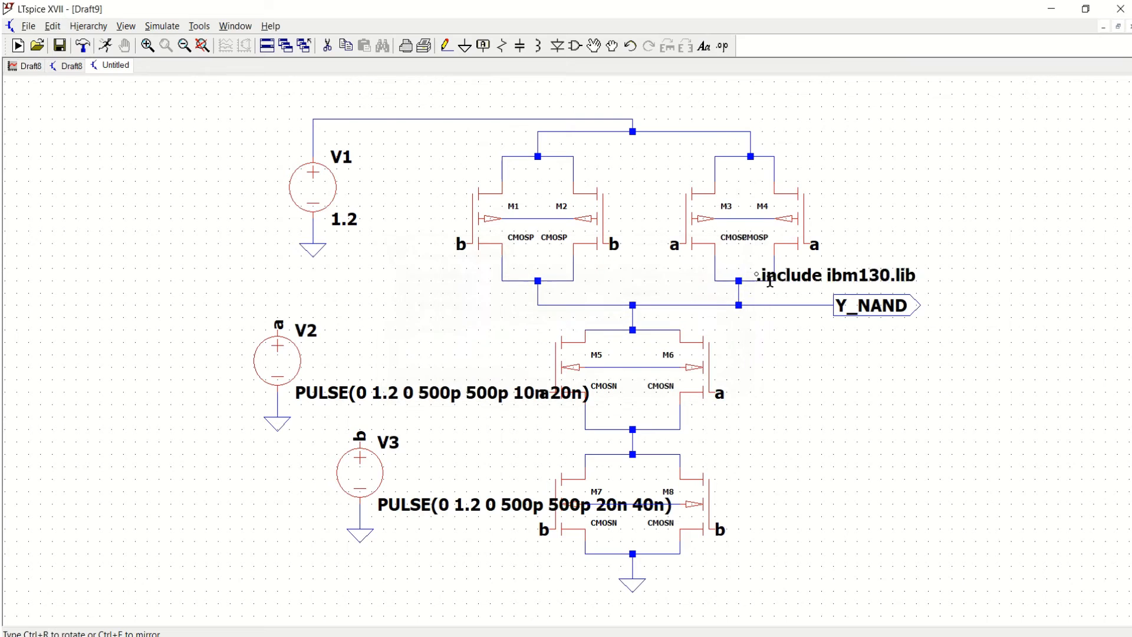
click(789, 392)
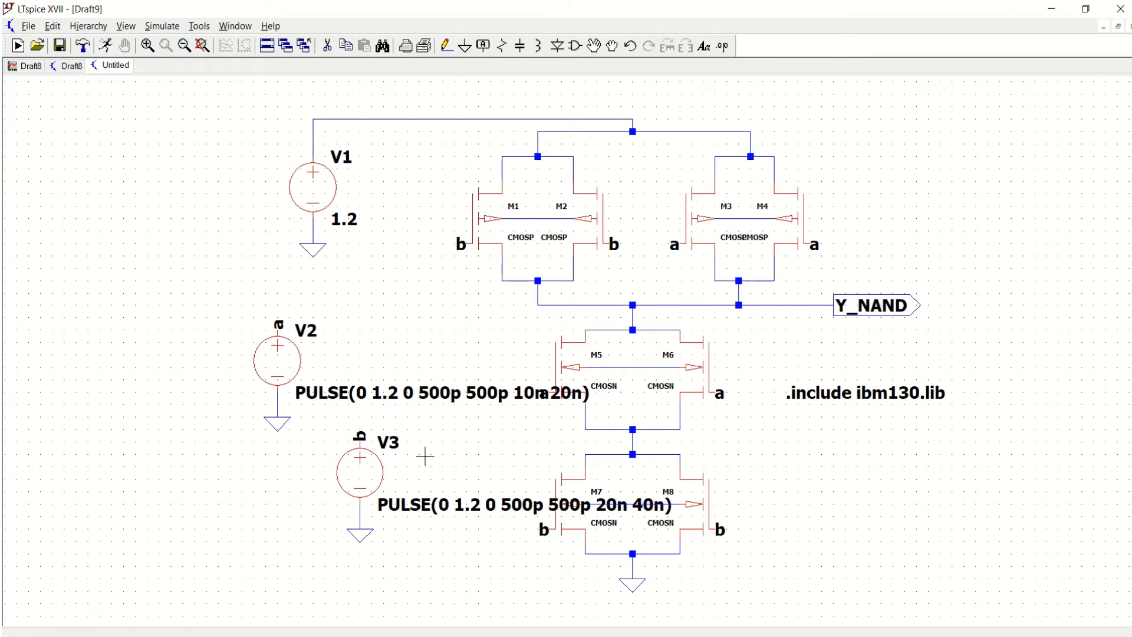
Step: Add a transient simulation command with a stop time of 100n, placing the .tran directive just below the .include line
right_click(864, 473)
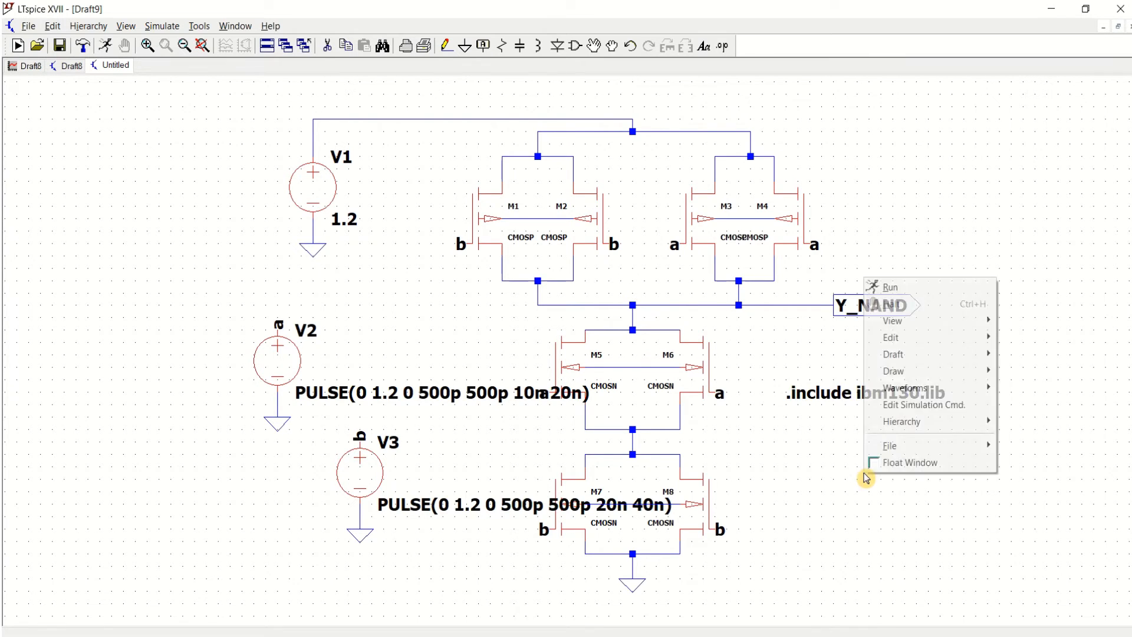
click(937, 406)
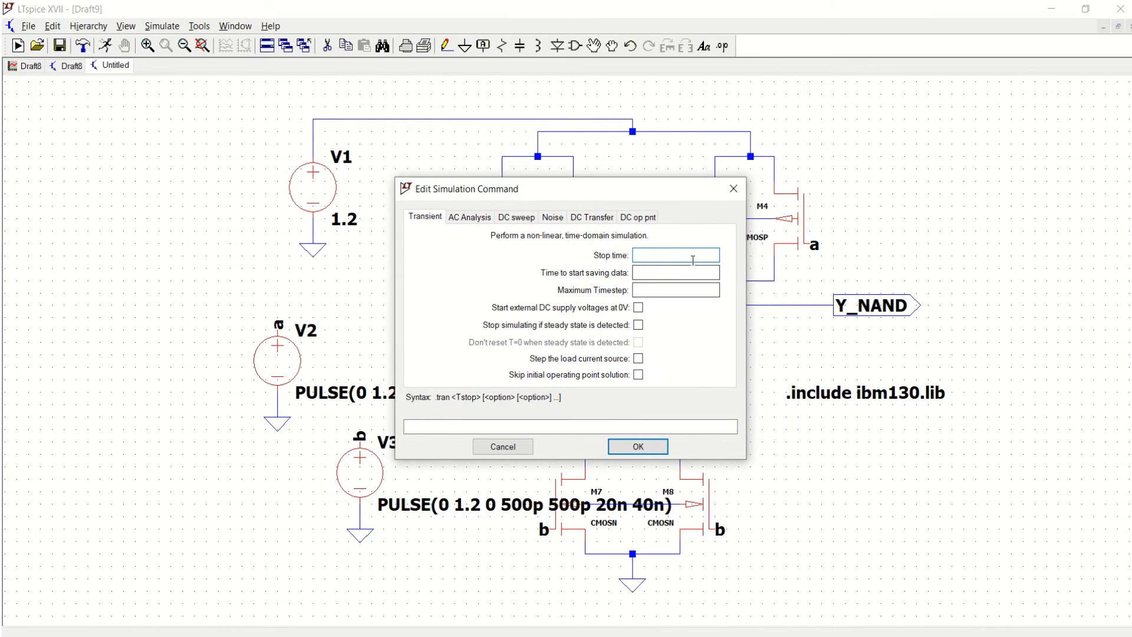
text(100n)
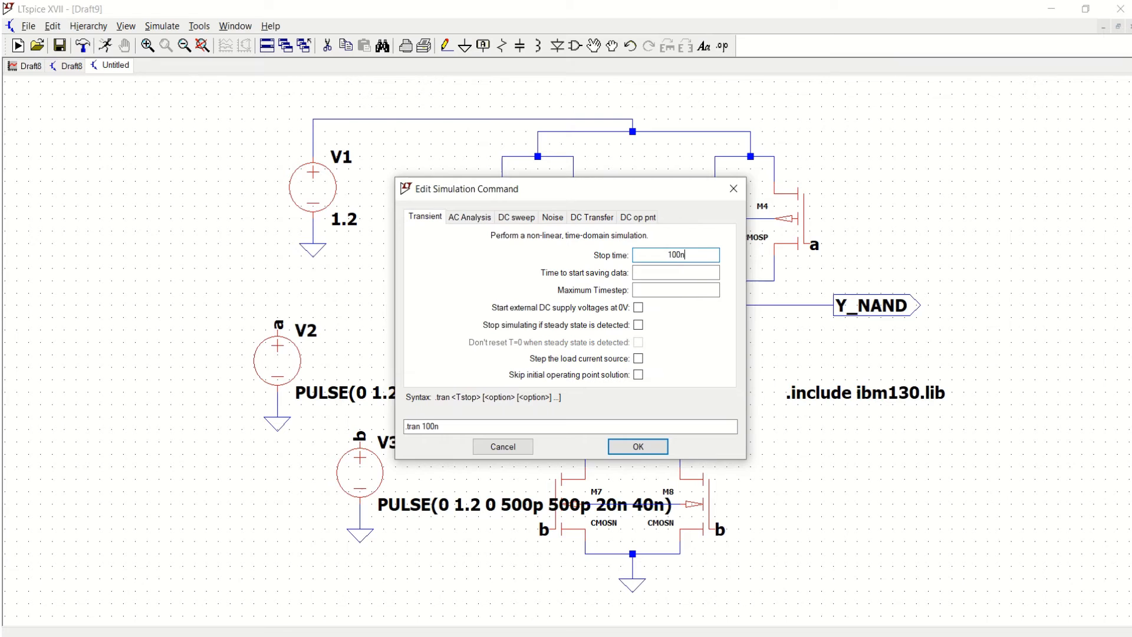
click(648, 449)
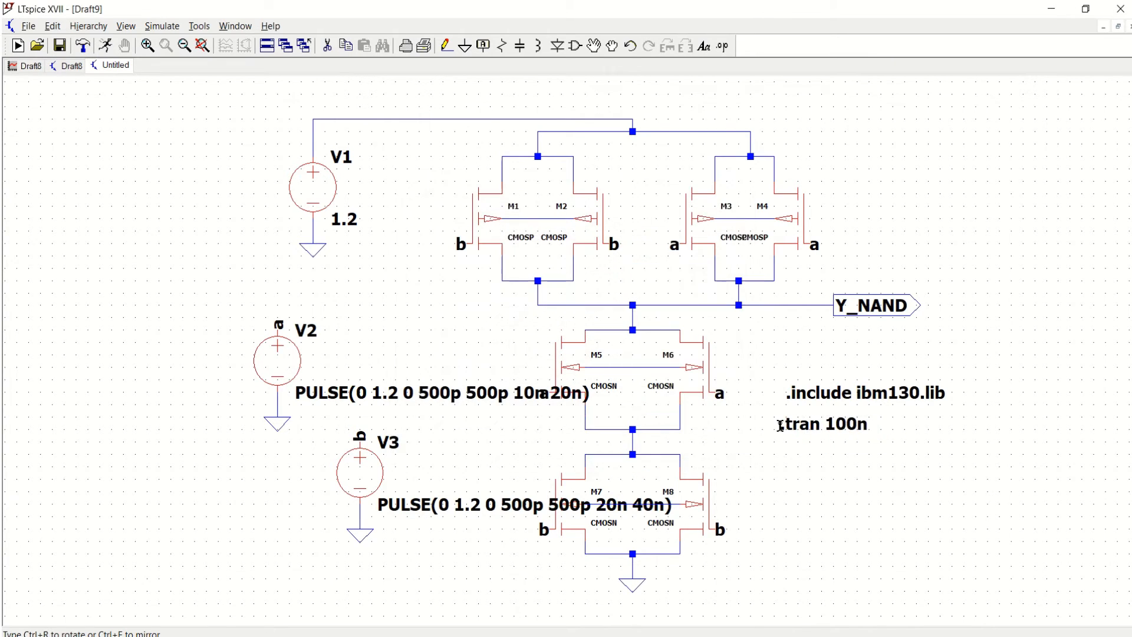
click(787, 425)
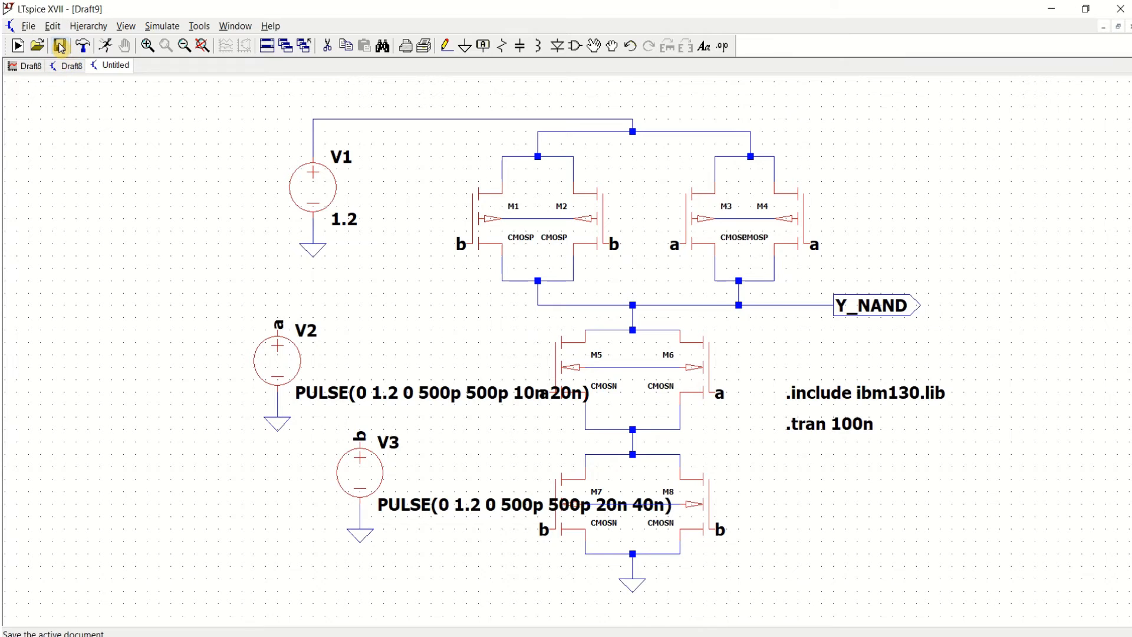
Step: Run the NAND simulation and close the Draft8 waveform and schematic windows
click(108, 47)
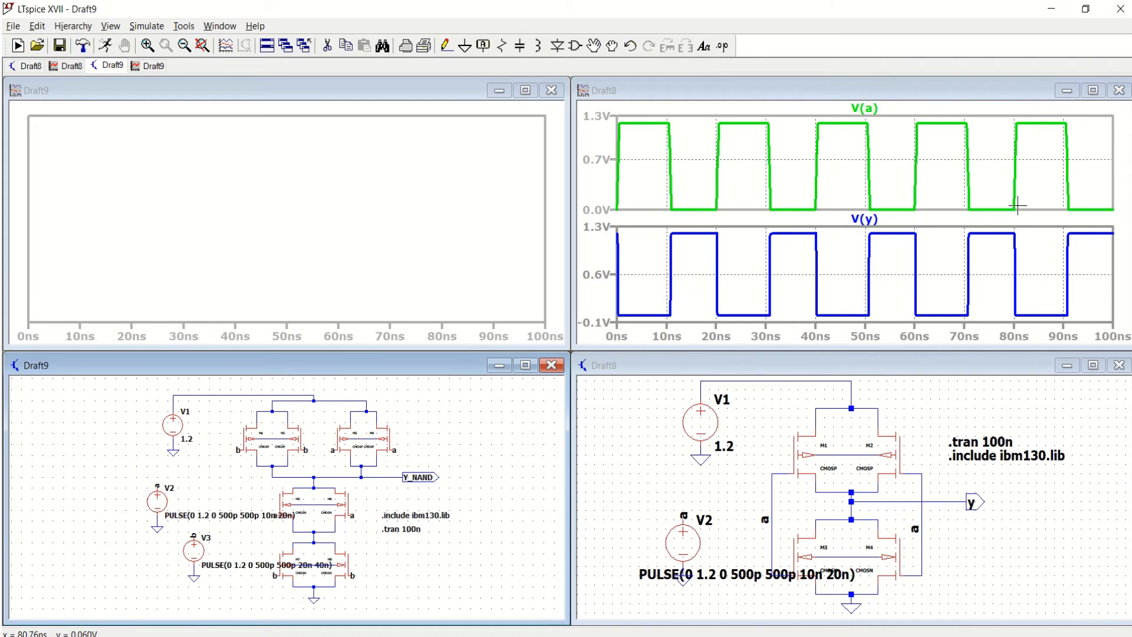
click(1120, 90)
click(1119, 365)
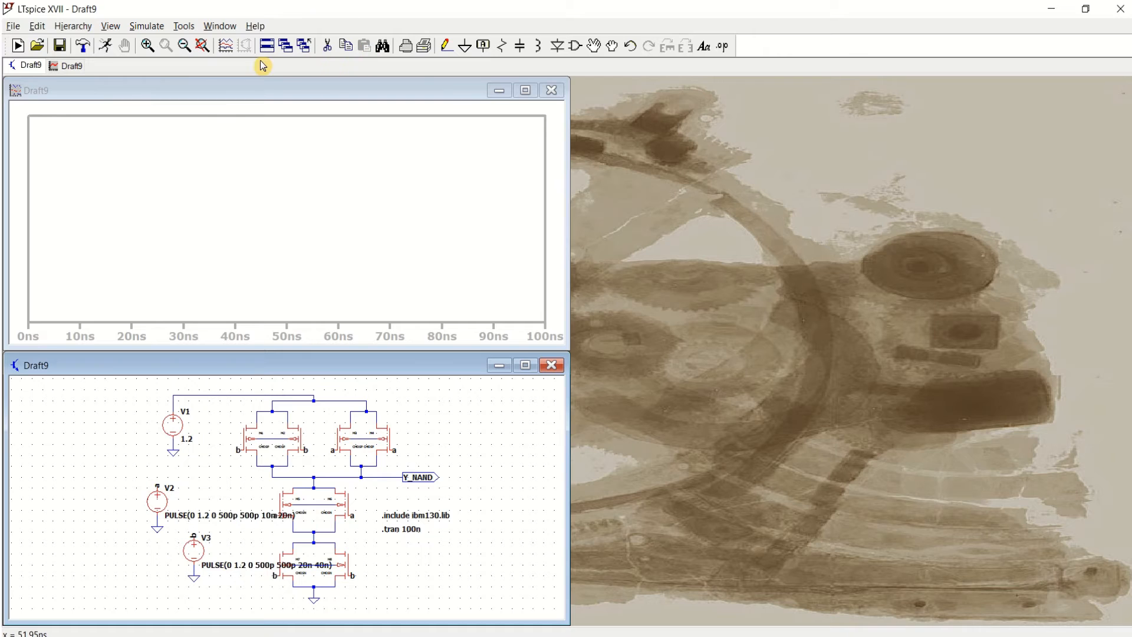
Step: Plot the voltages of nodes a, b and Y_NAND, and maximize the waveform window
click(158, 485)
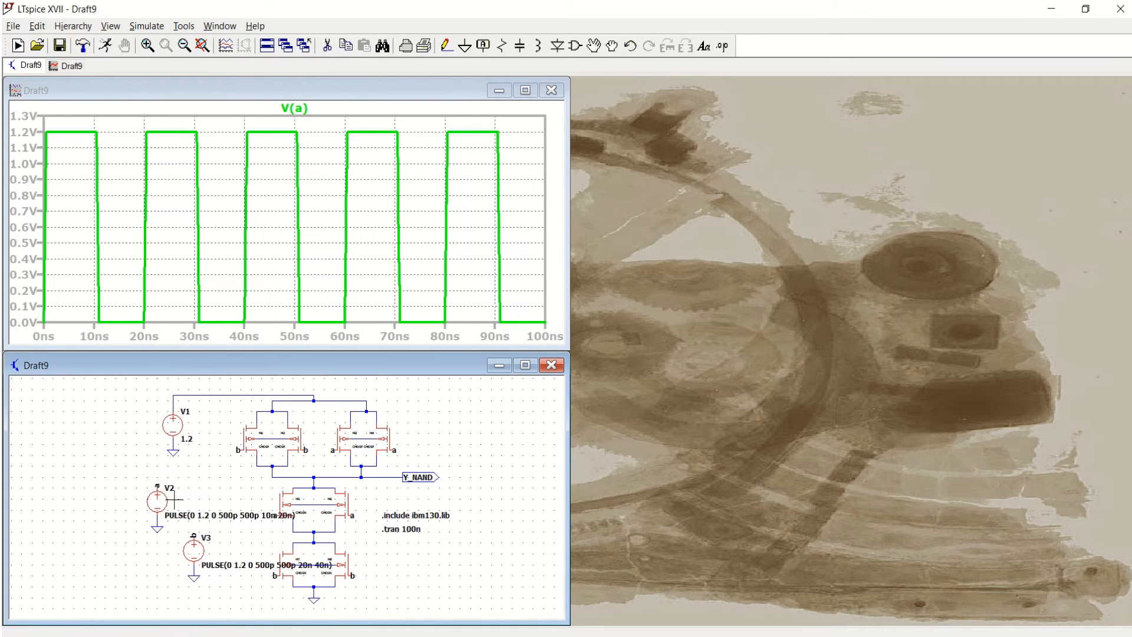
click(199, 532)
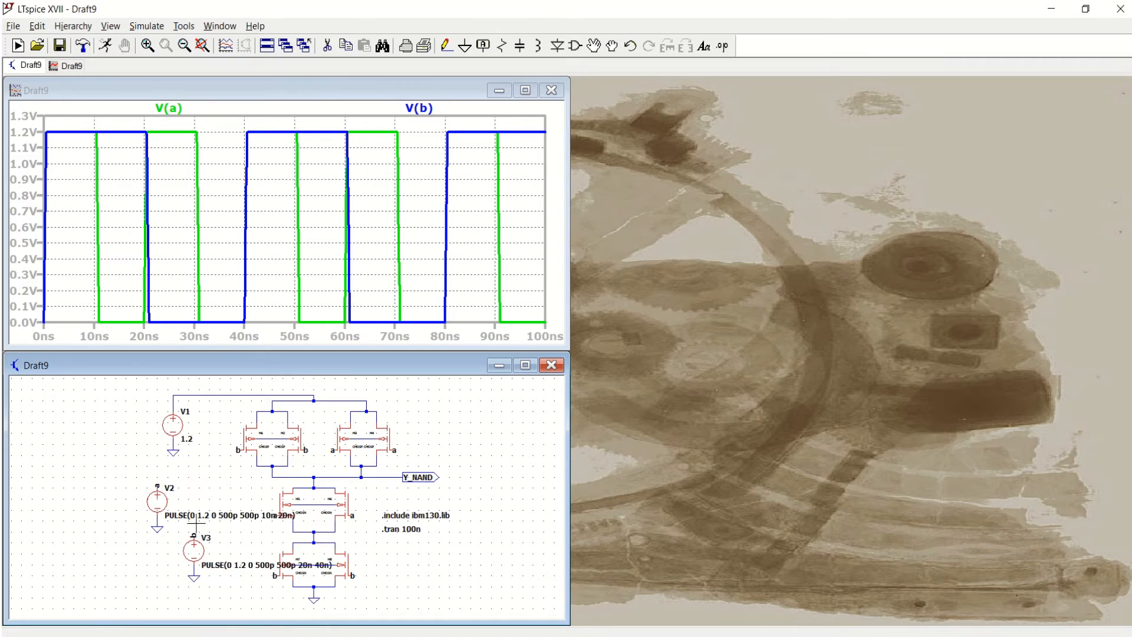
click(403, 475)
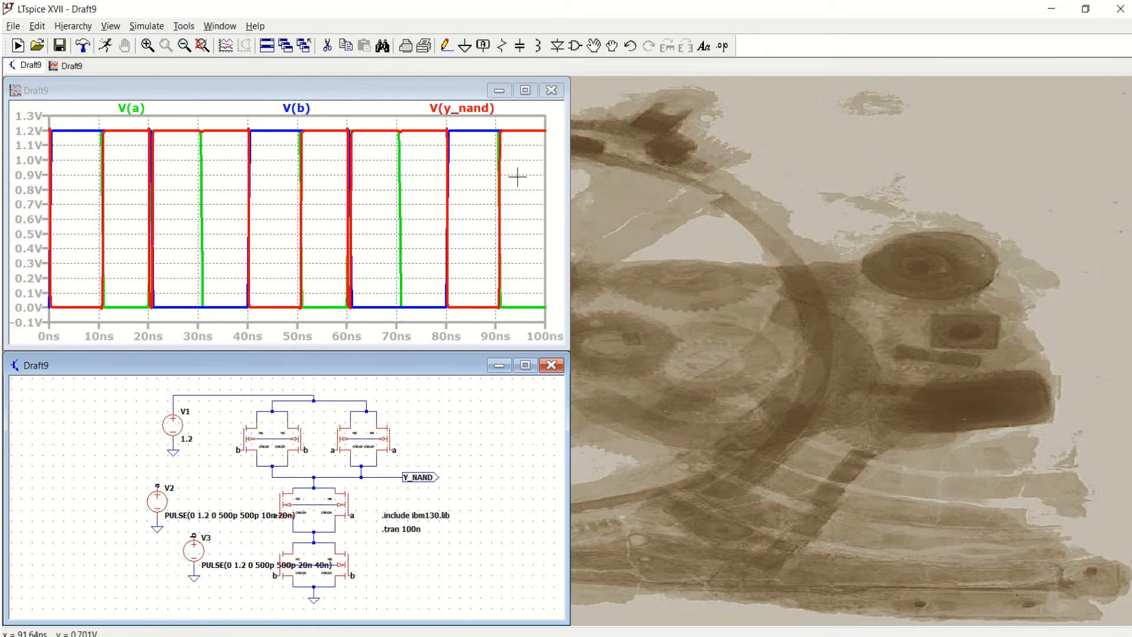
click(526, 90)
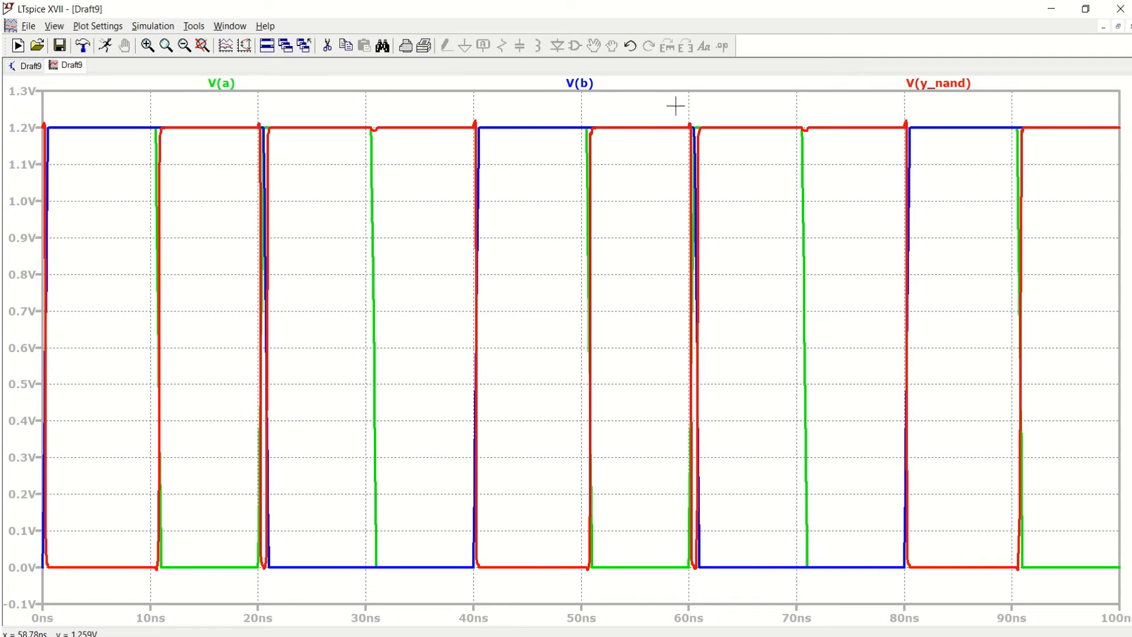
Step: Add two plot panes and separate the traces, with V(a) on top, V(b) in the middle and V(y_nand) at the bottom
right_click(633, 105)
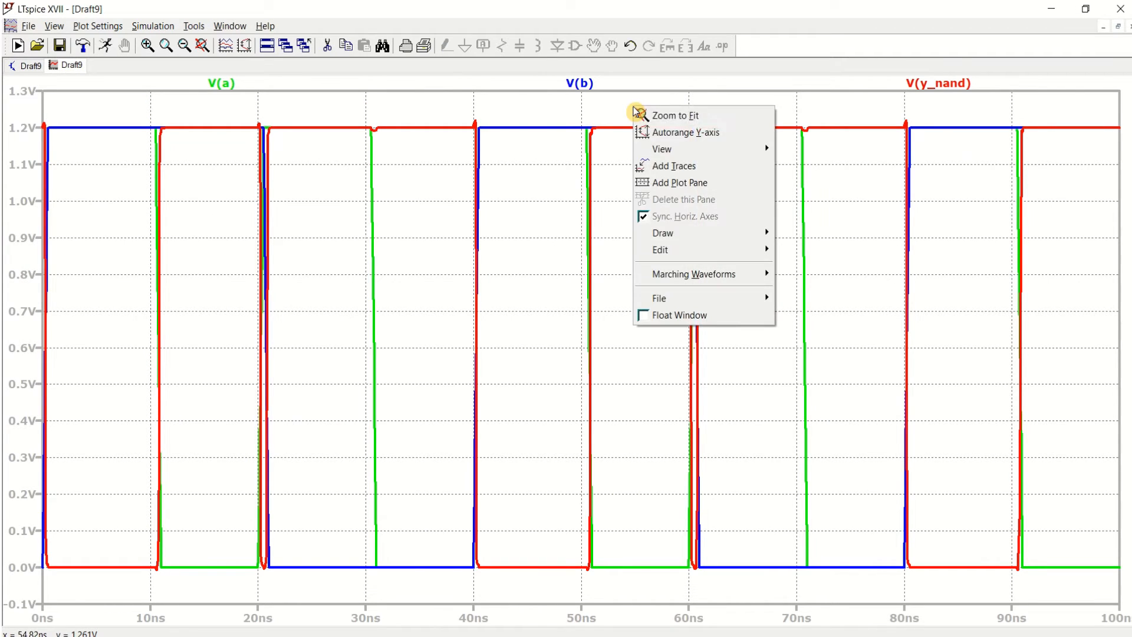
click(700, 183)
drag(230, 347, 296, 137)
right_click(617, 209)
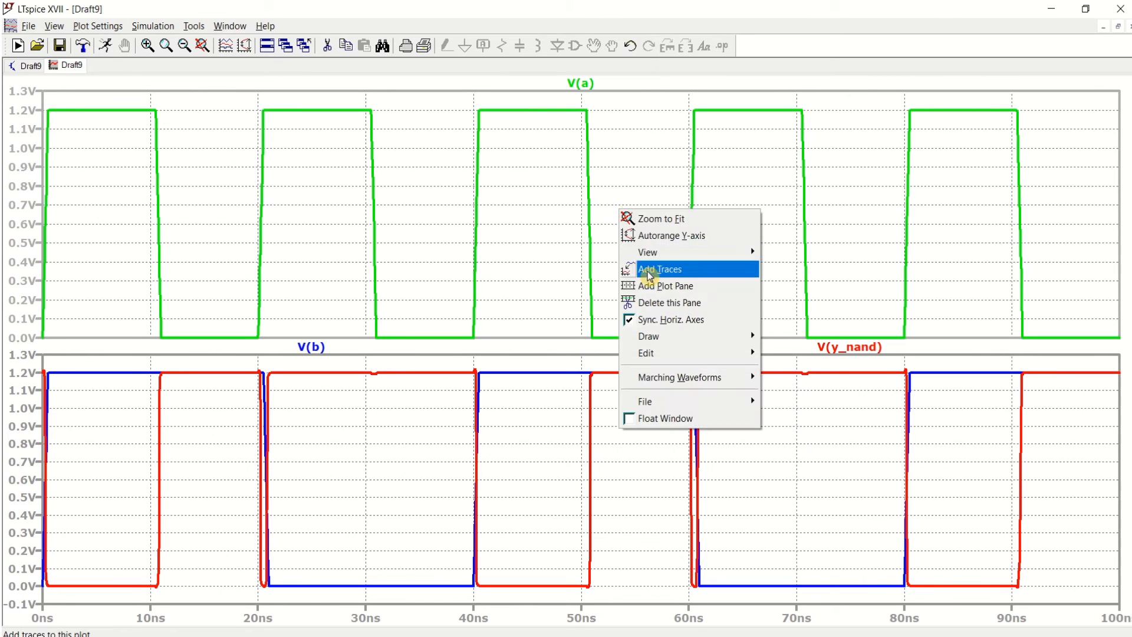
click(687, 285)
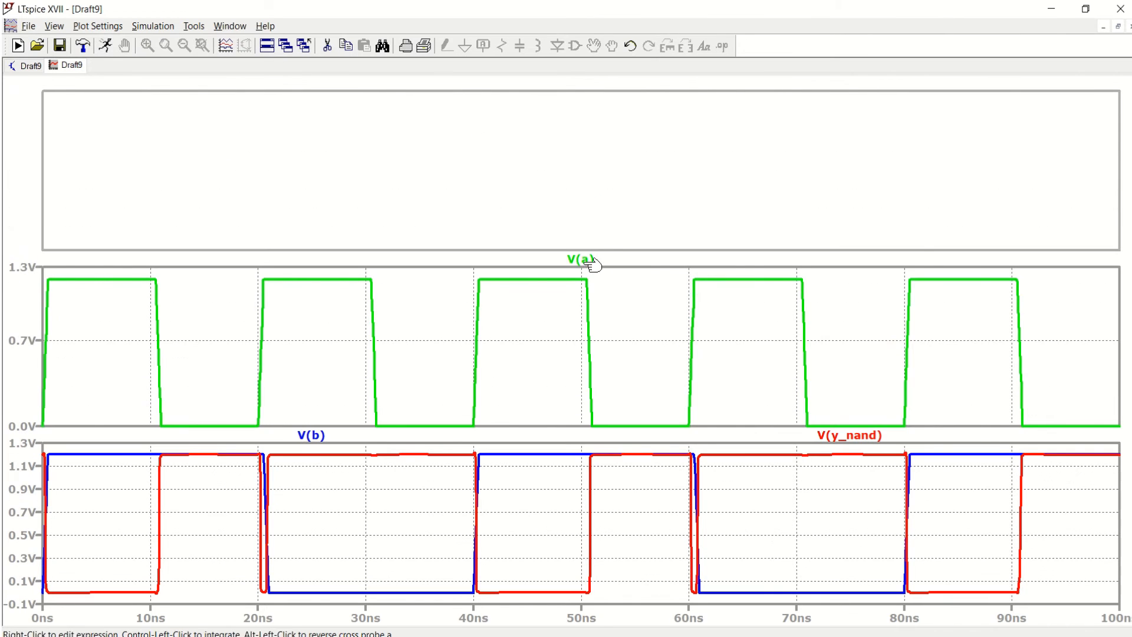
mouse_move(586, 257)
mouse_down()
mouse_move(602, 141)
mouse_move(663, 139)
mouse_up()
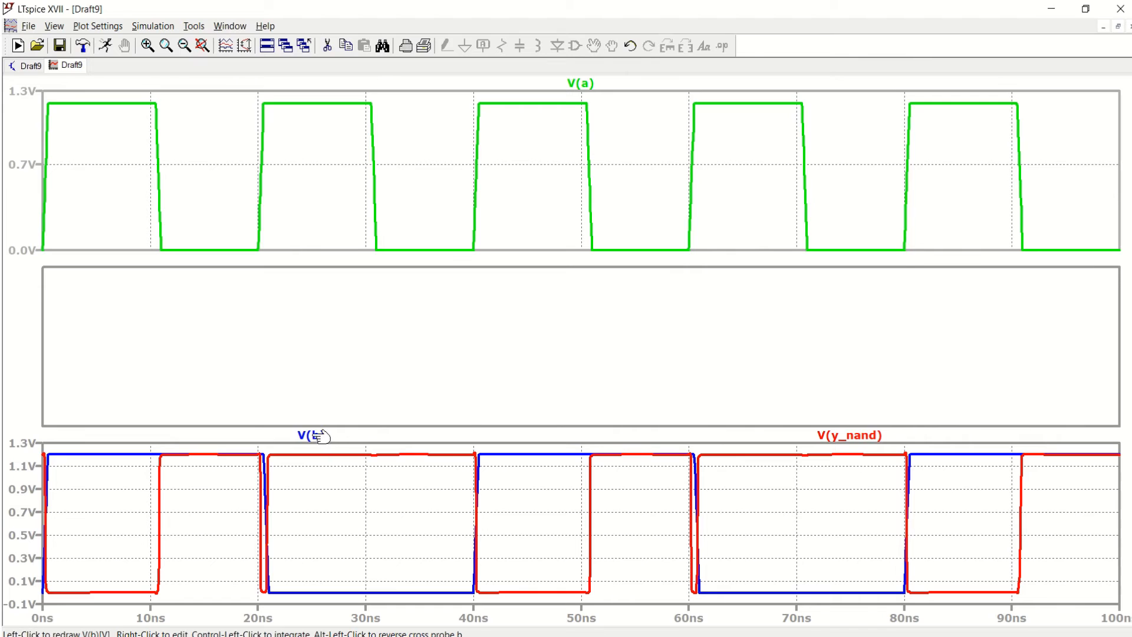
drag(313, 436, 327, 298)
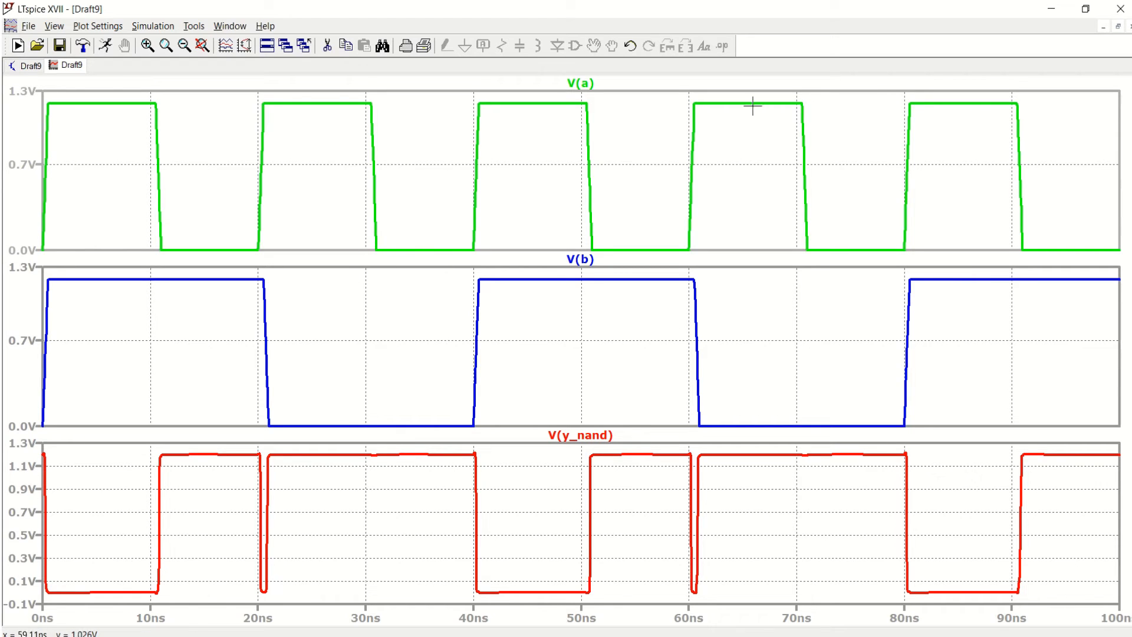
Step: Return to the Draft9 schematic and create a new blank schematic
click(16, 62)
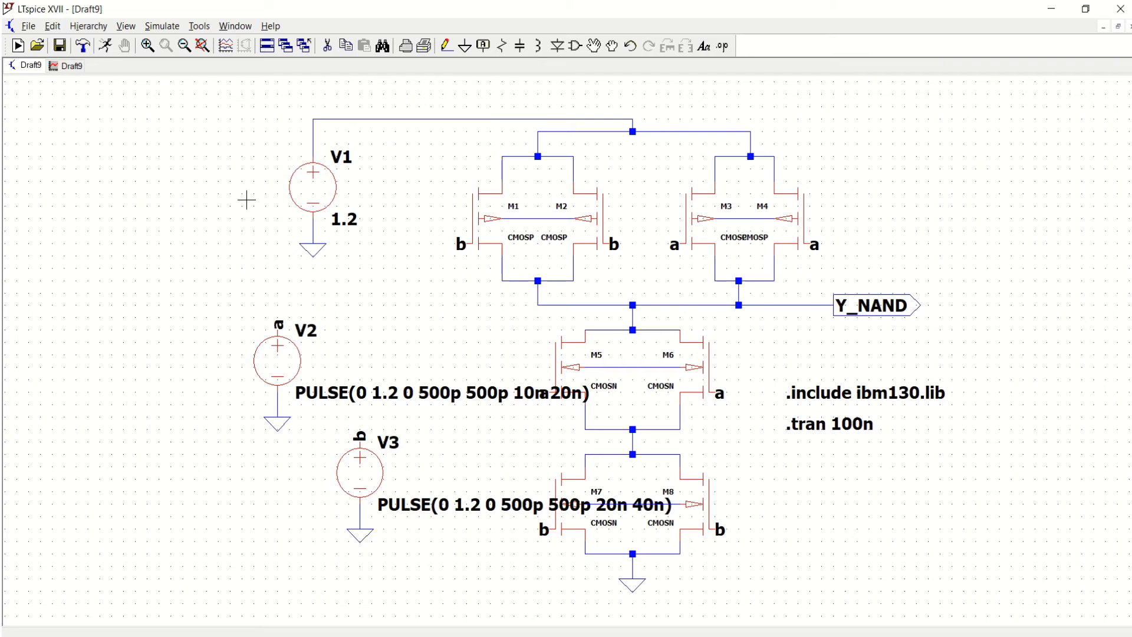
click(28, 25)
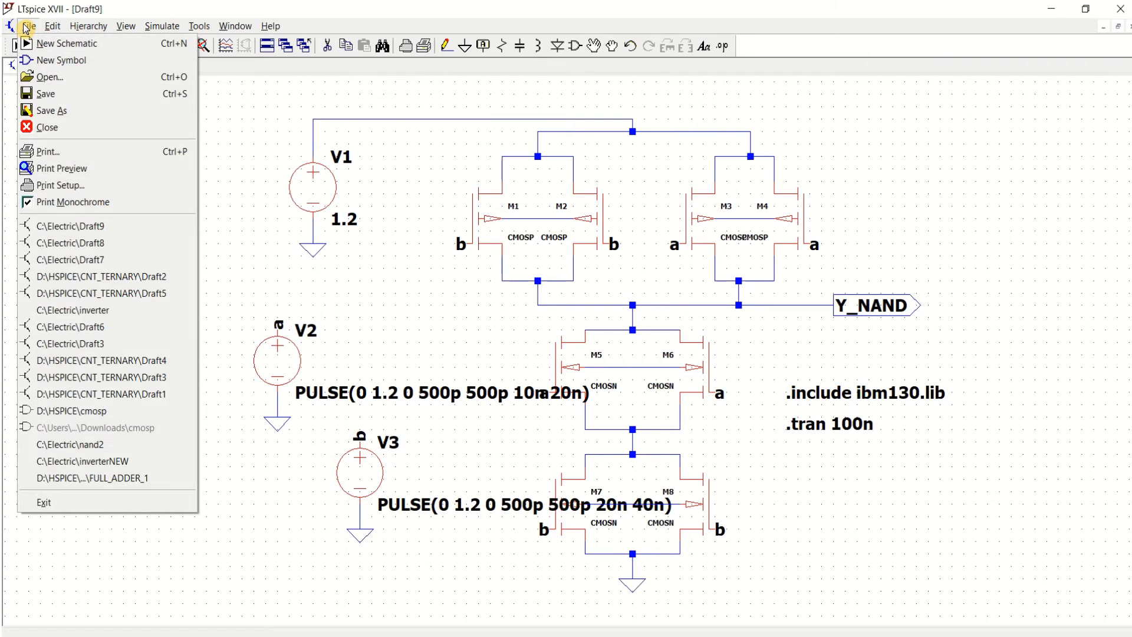
click(78, 46)
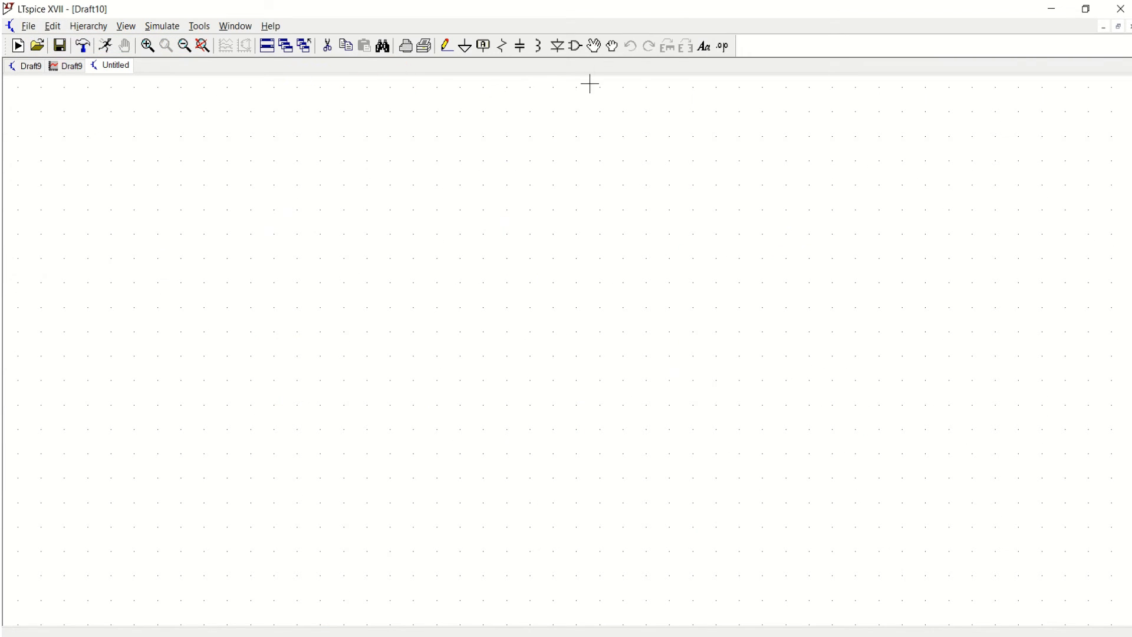
Step: Place two CMOSP transistors side by side in the upper part of the sheet, mirroring the second so their body terminals face each other
click(578, 46)
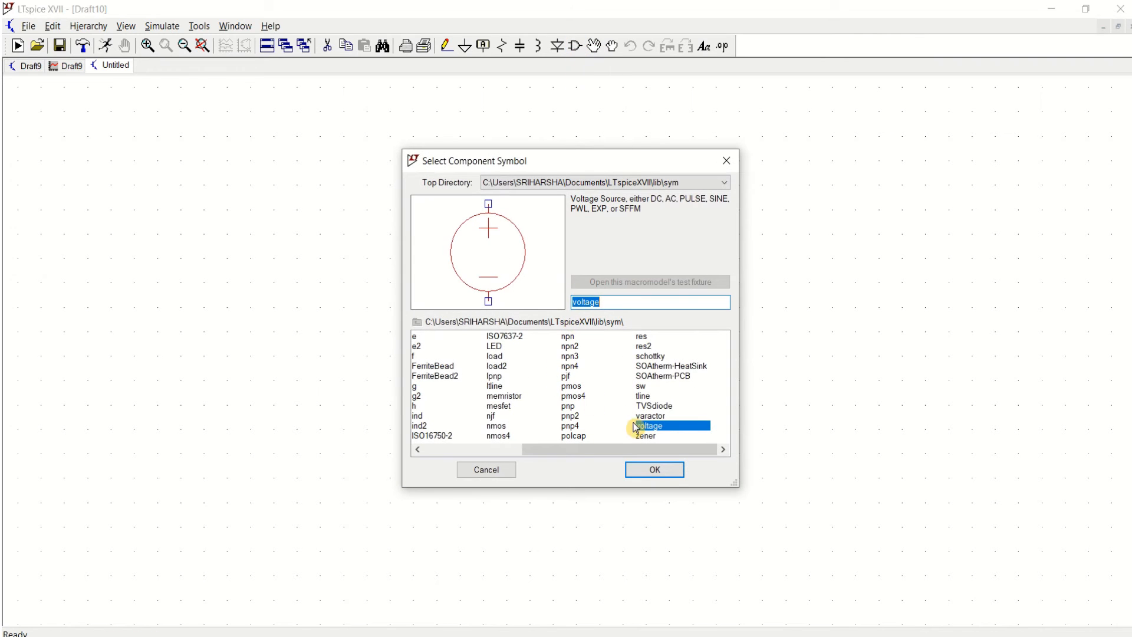
drag(584, 452, 488, 452)
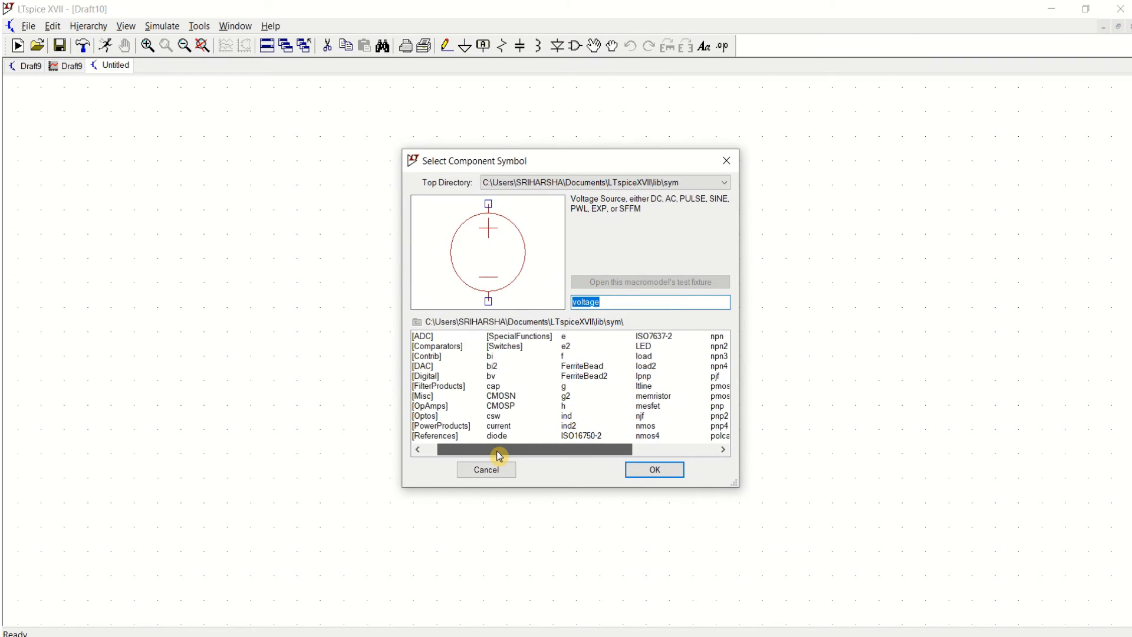
click(509, 407)
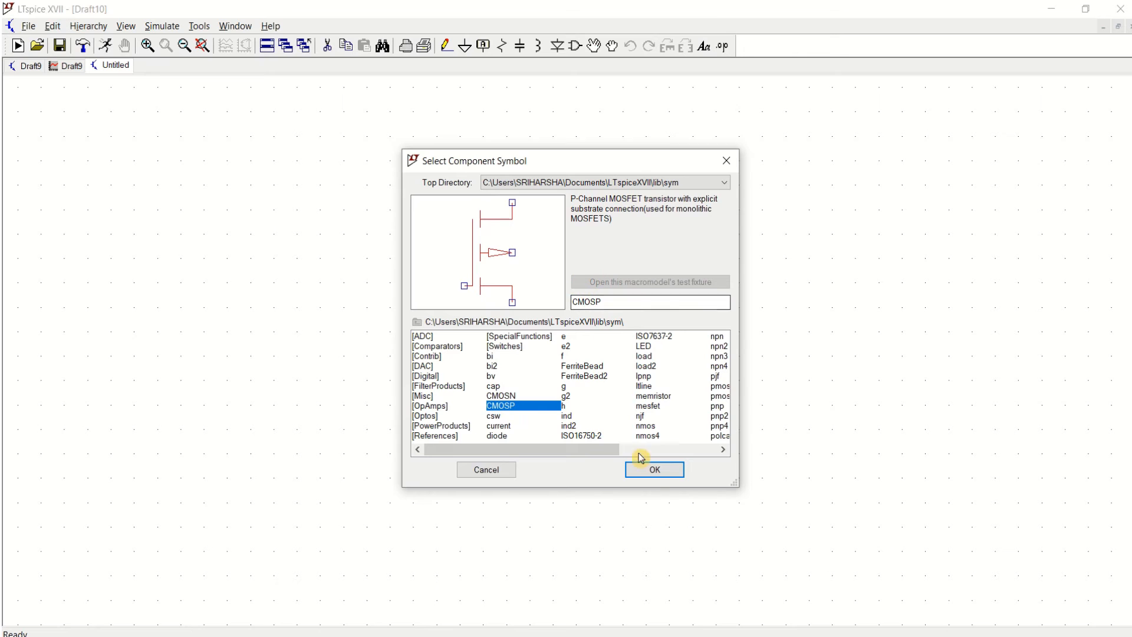
click(663, 471)
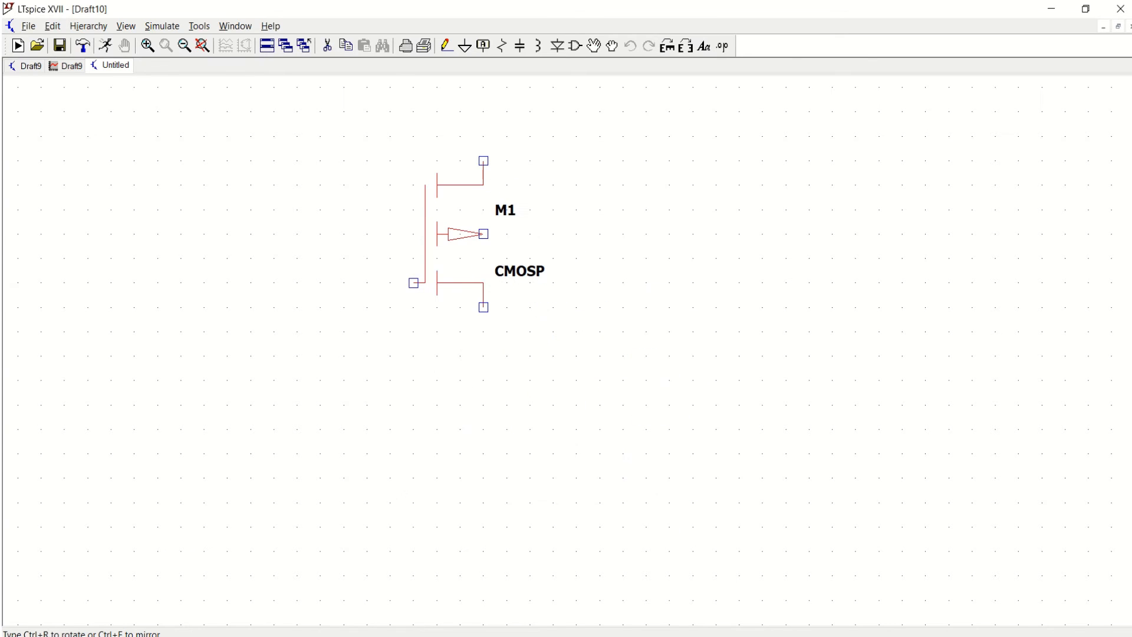
click(414, 160)
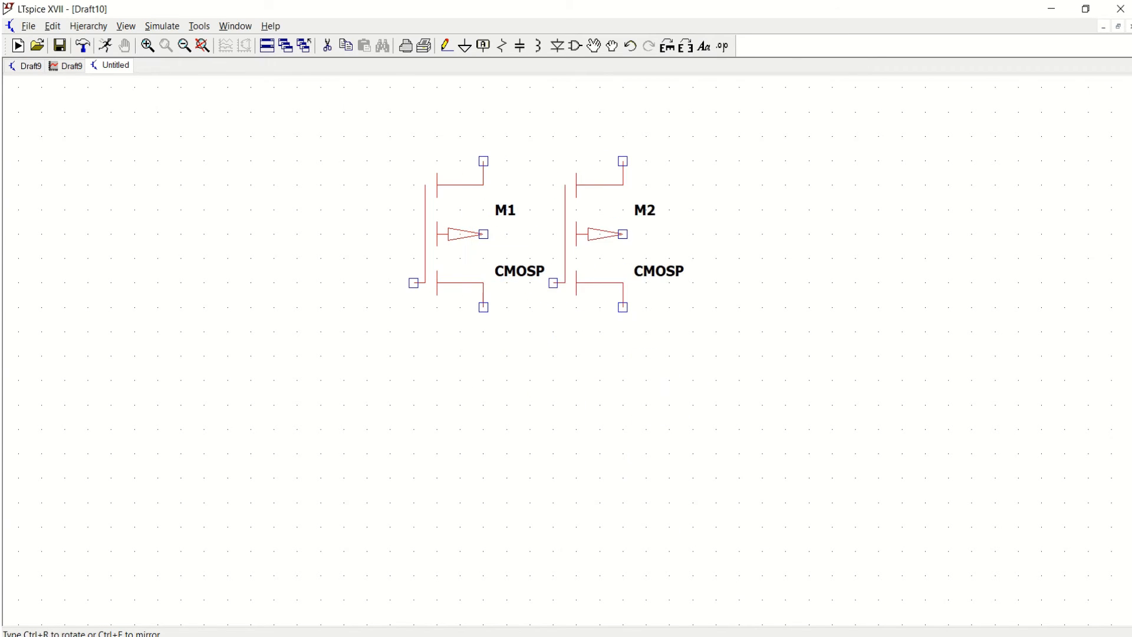
key(ctrl+e)
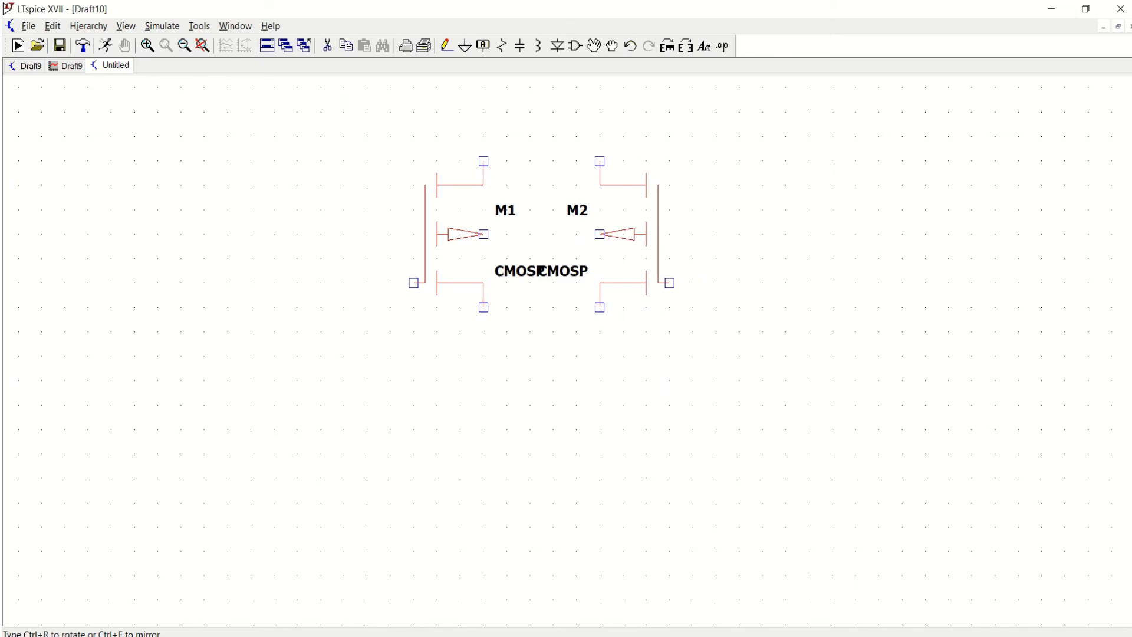
click(716, 160)
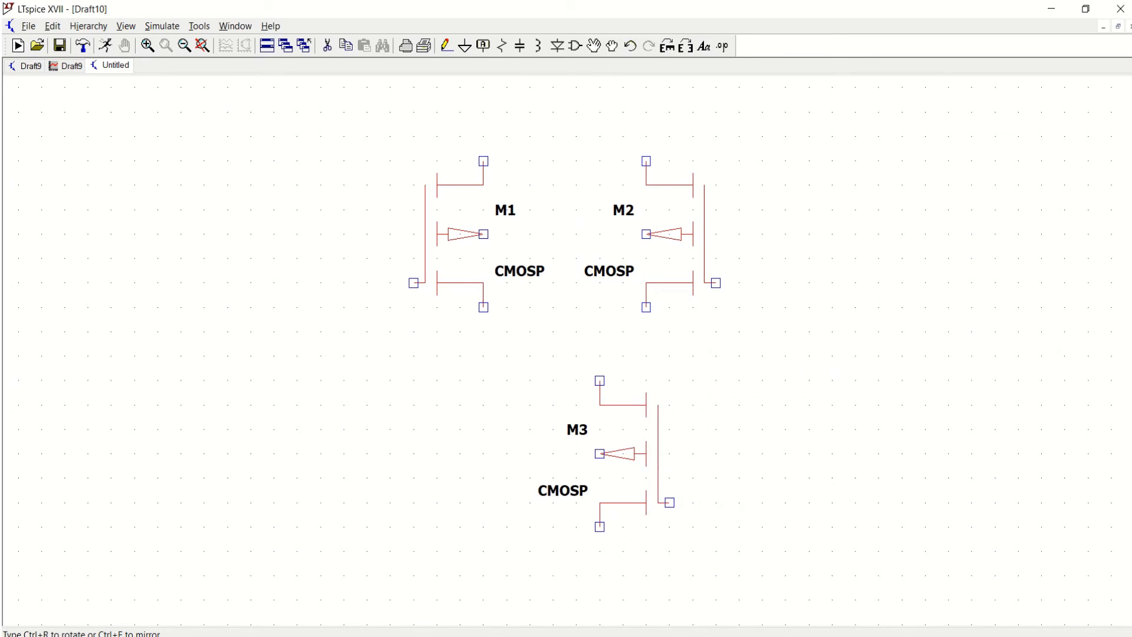
key(Escape)
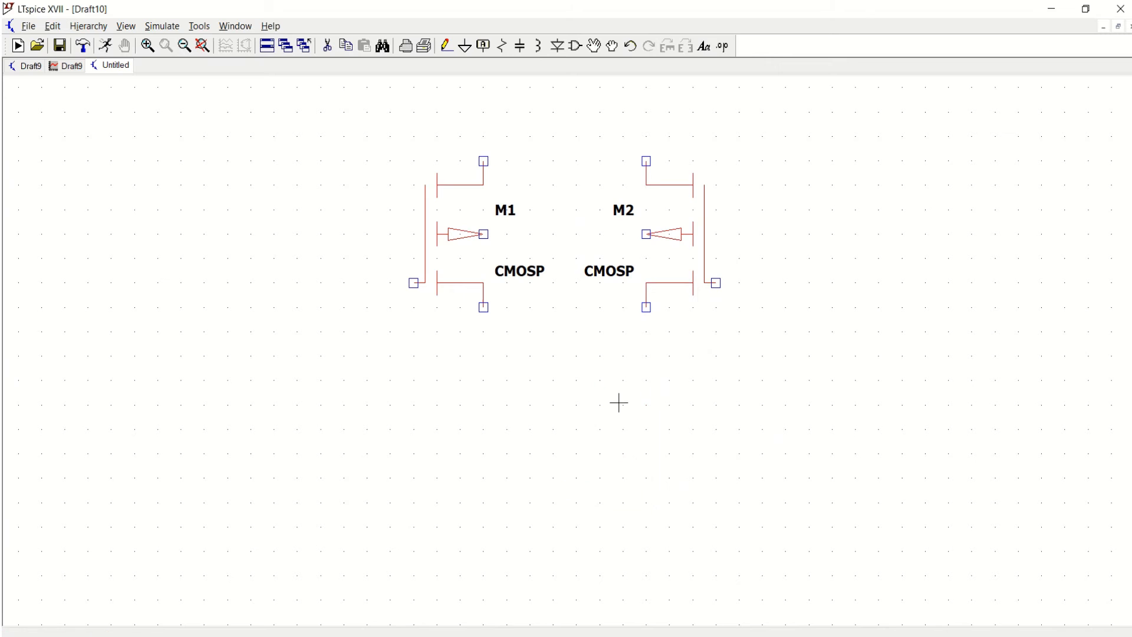
Step: Place a pair of CMOSN transistors directly below the CMOSP pair, mirroring the one under M2
click(581, 55)
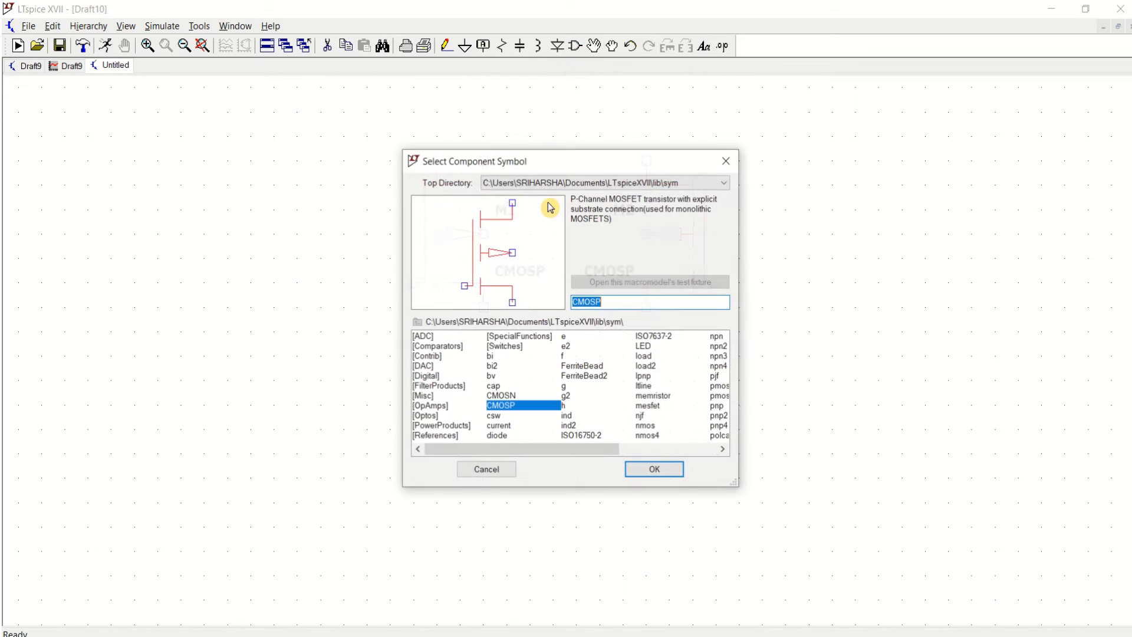
click(504, 397)
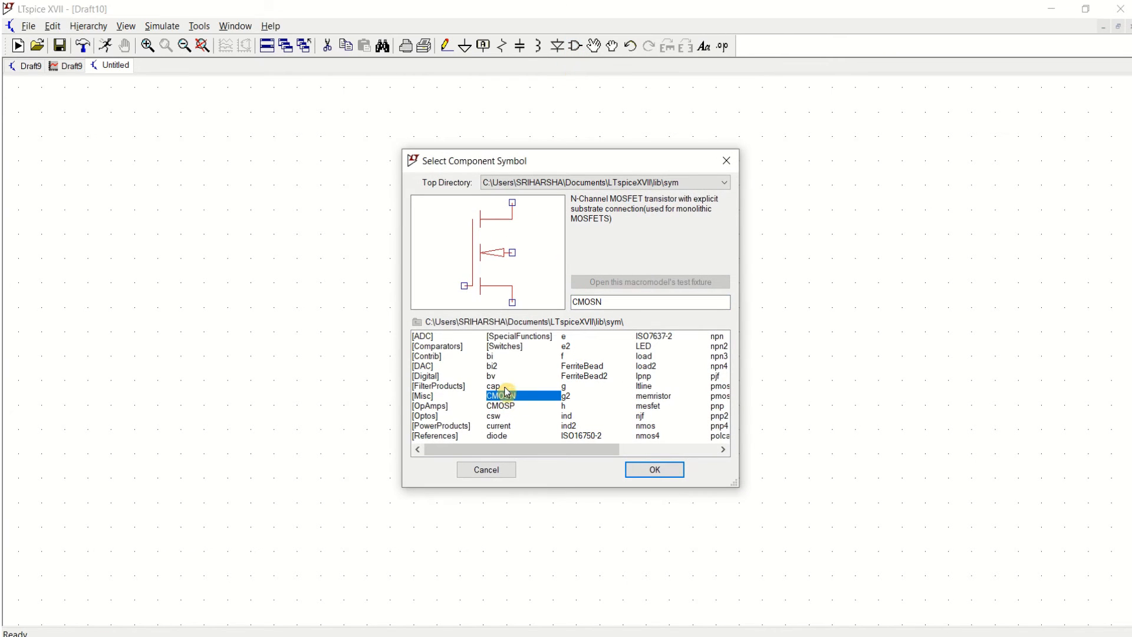
click(655, 469)
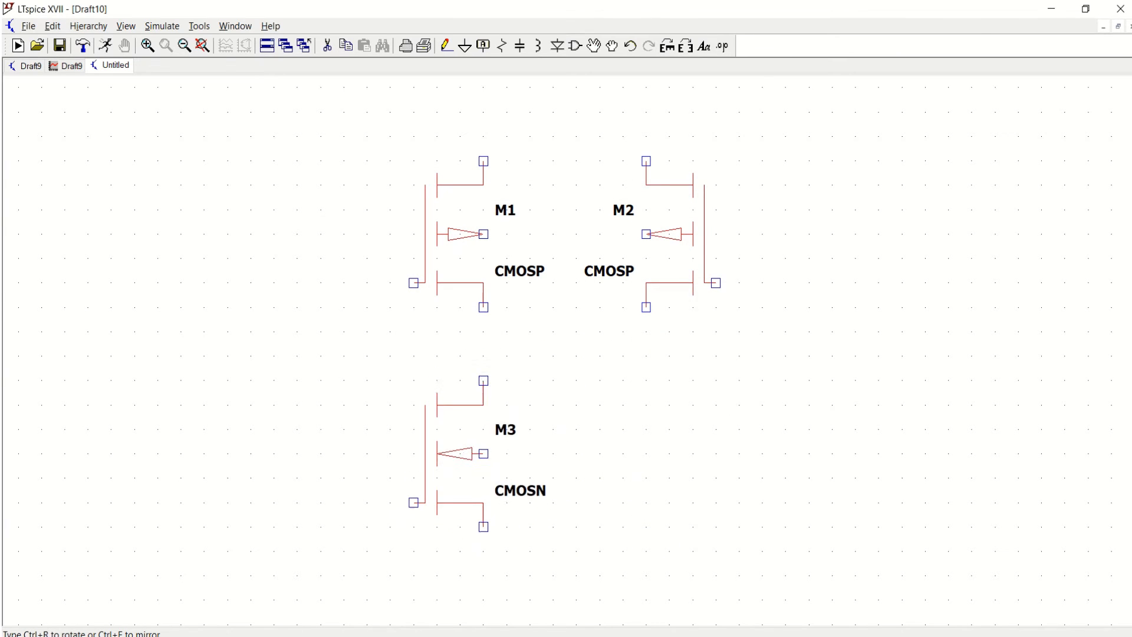
click(413, 381)
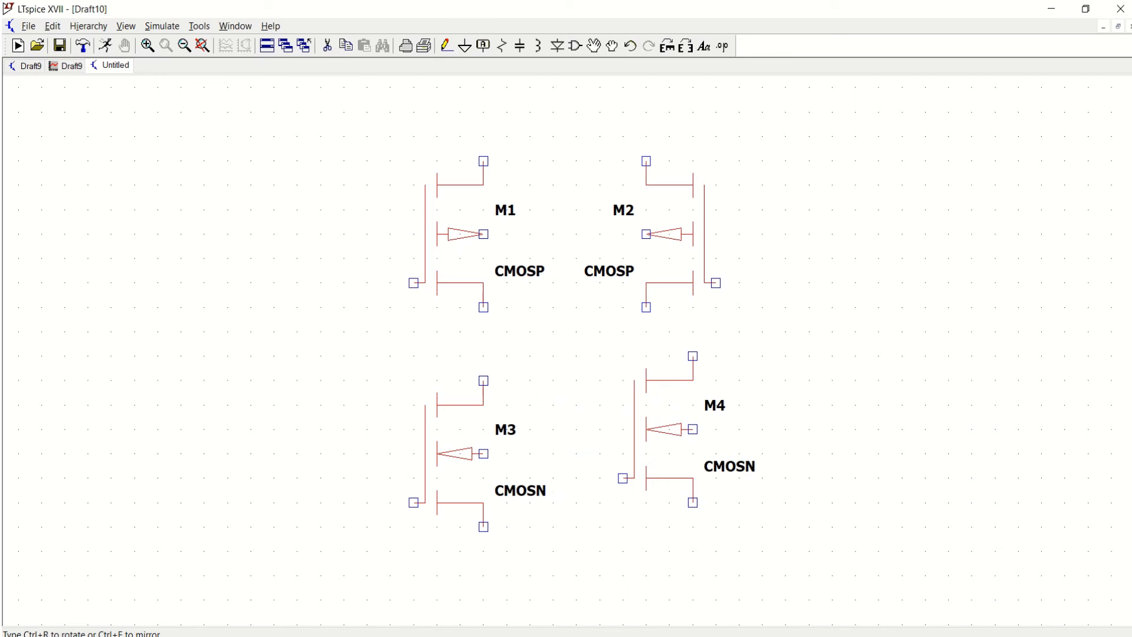
key(ctrl+e)
click(669, 453)
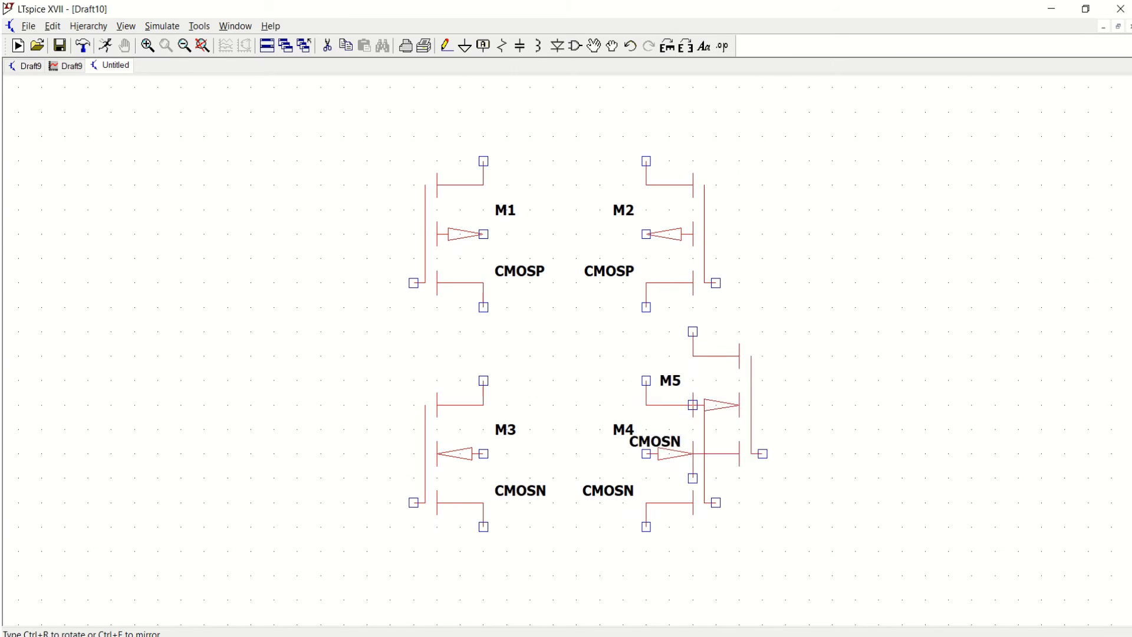
Step: Place a second pair of CMOSN transistors directly below M3 and M4, mirroring the one under M4
scroll(792, 366, down, 5)
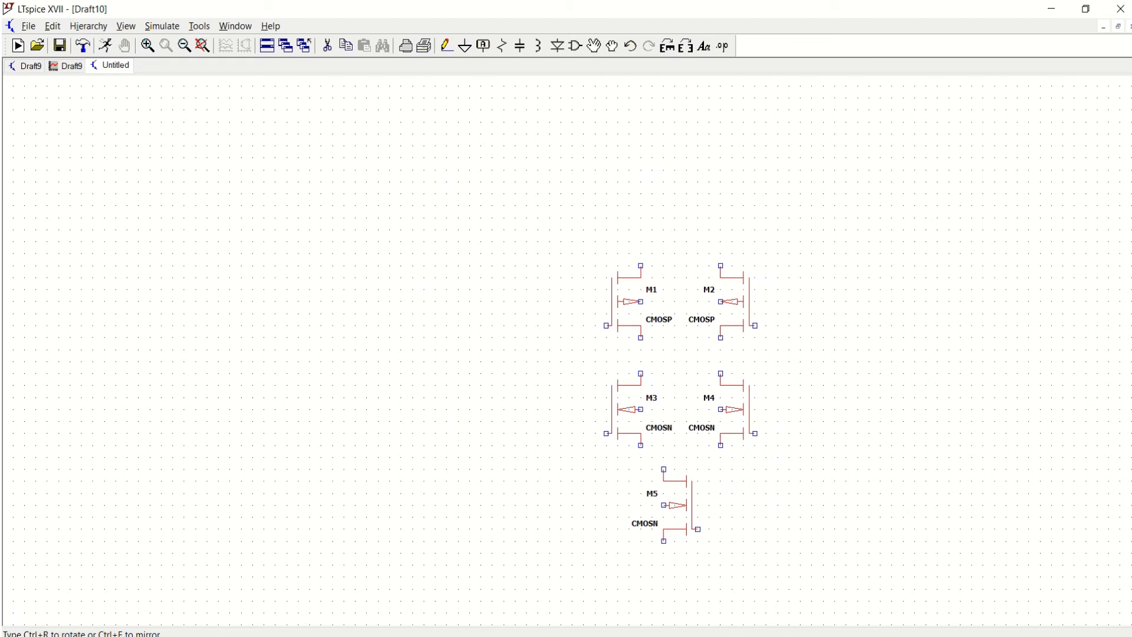
key(ctrl+e)
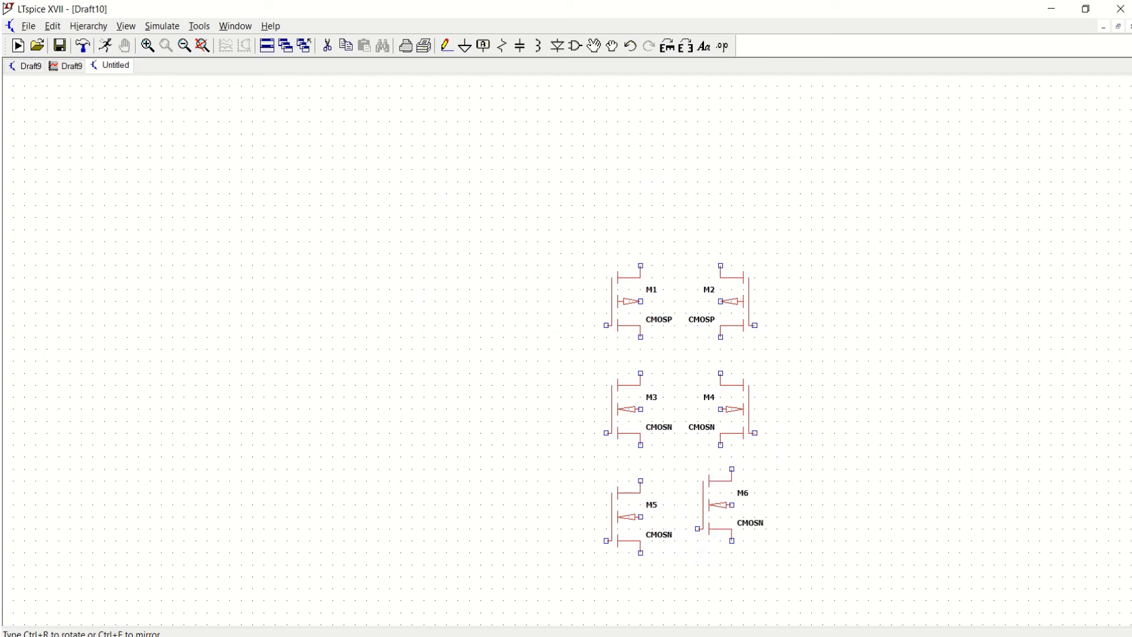
key(ctrl+e)
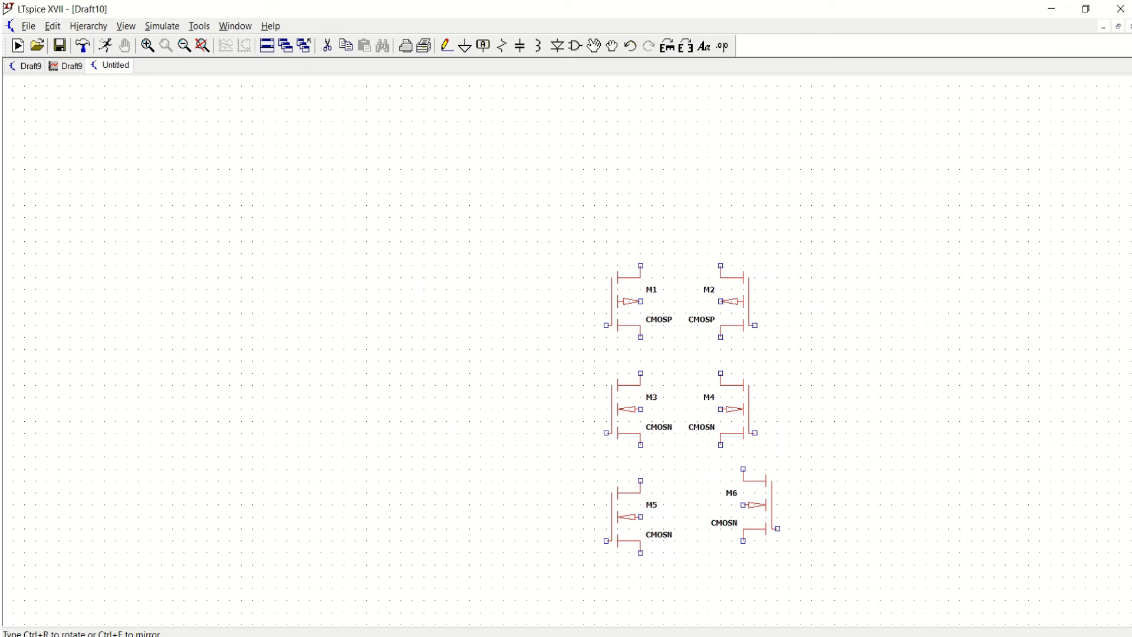
click(721, 518)
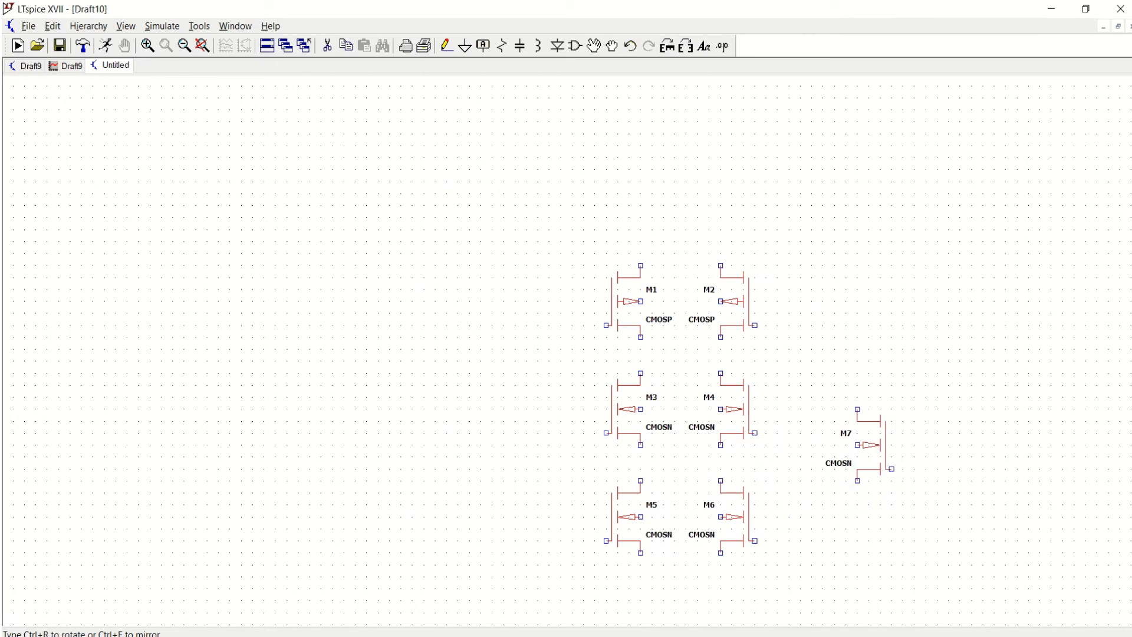
key(Escape)
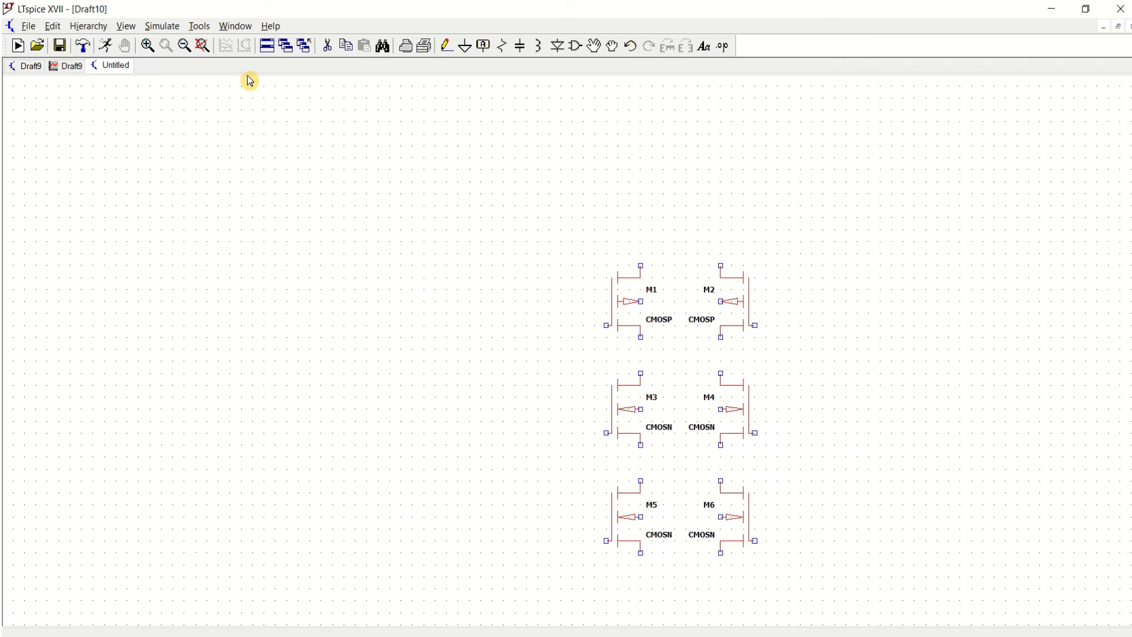
Step: Wire the lower terminals of M1 and M2 together with a horizontal wire just below the CMOSP pair
click(202, 46)
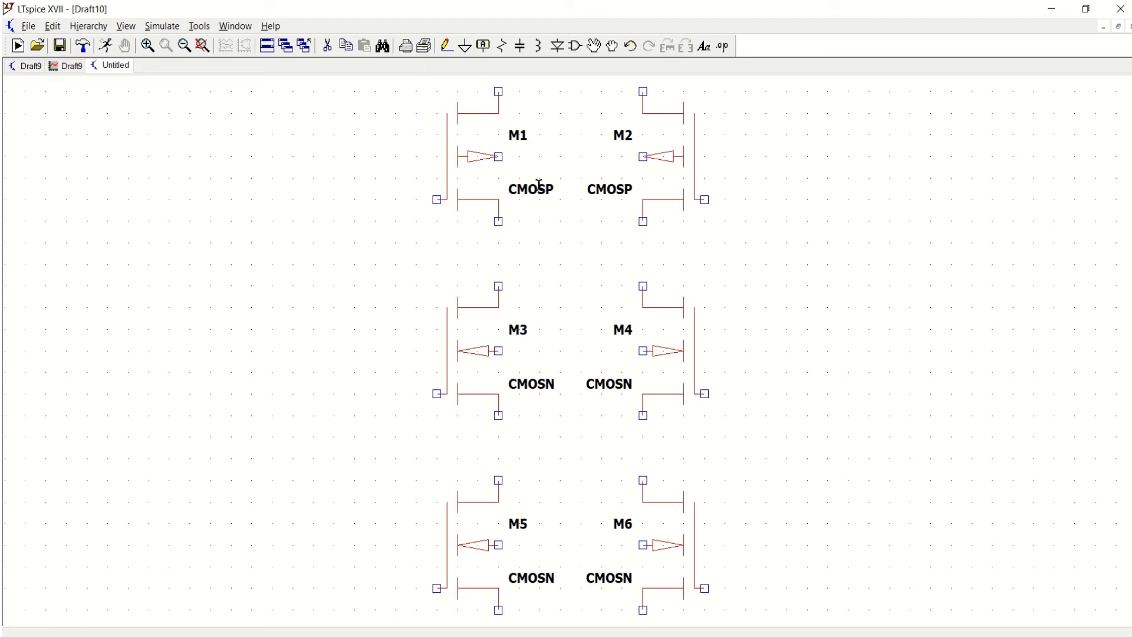
click(447, 47)
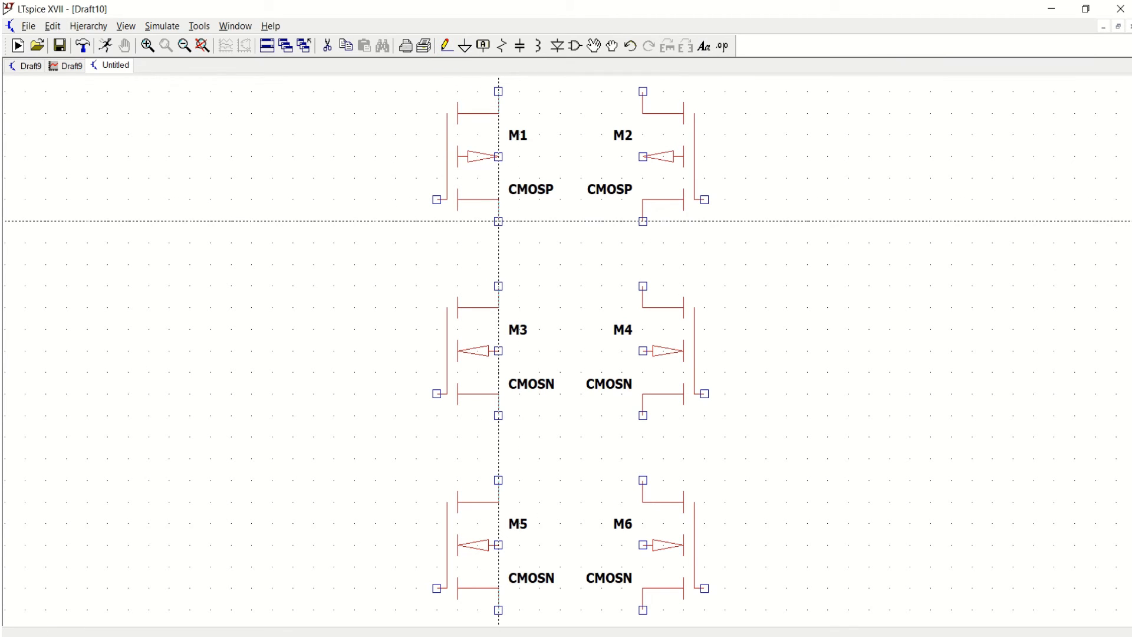
click(499, 221)
click(499, 242)
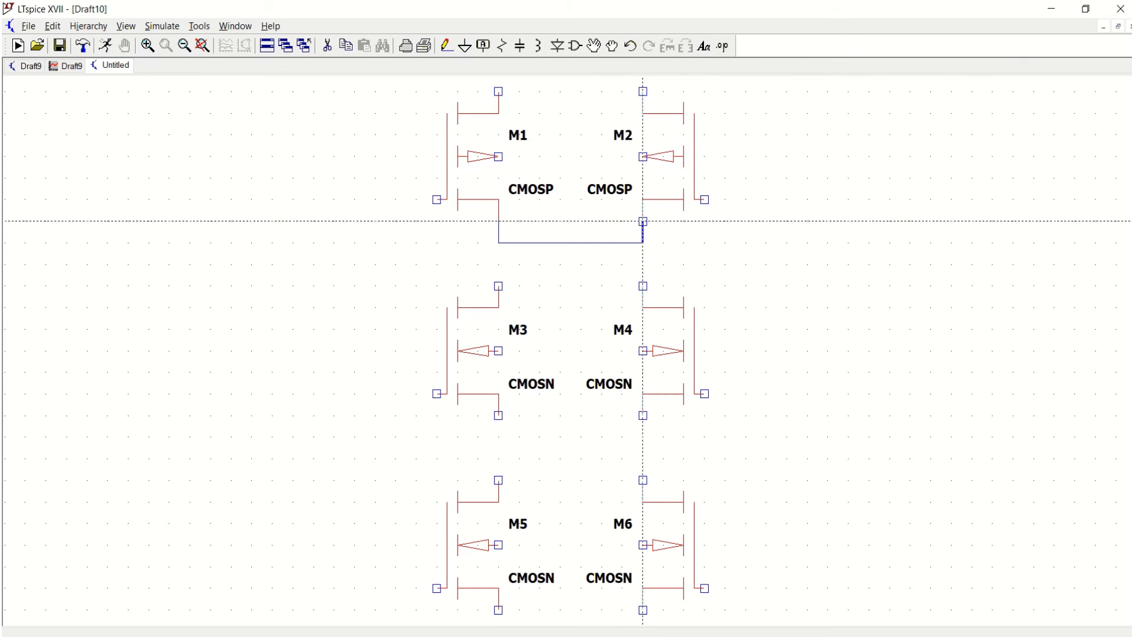
click(643, 201)
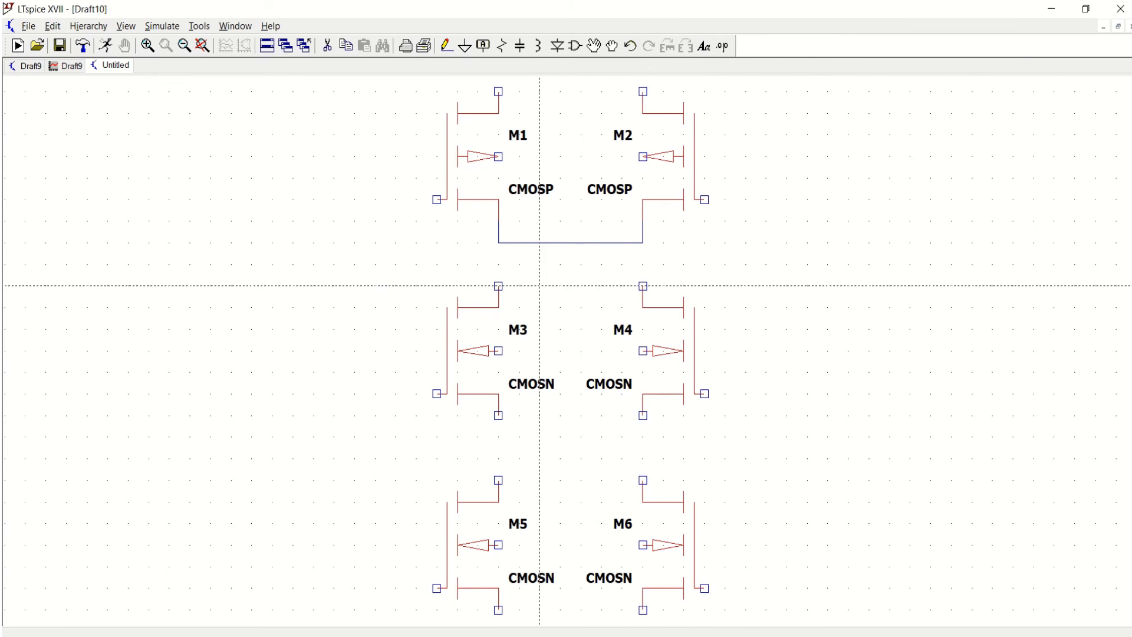
Step: Wire M3 and M4 in parallel by joining their upper terminals and their lower terminals
click(499, 286)
click(499, 265)
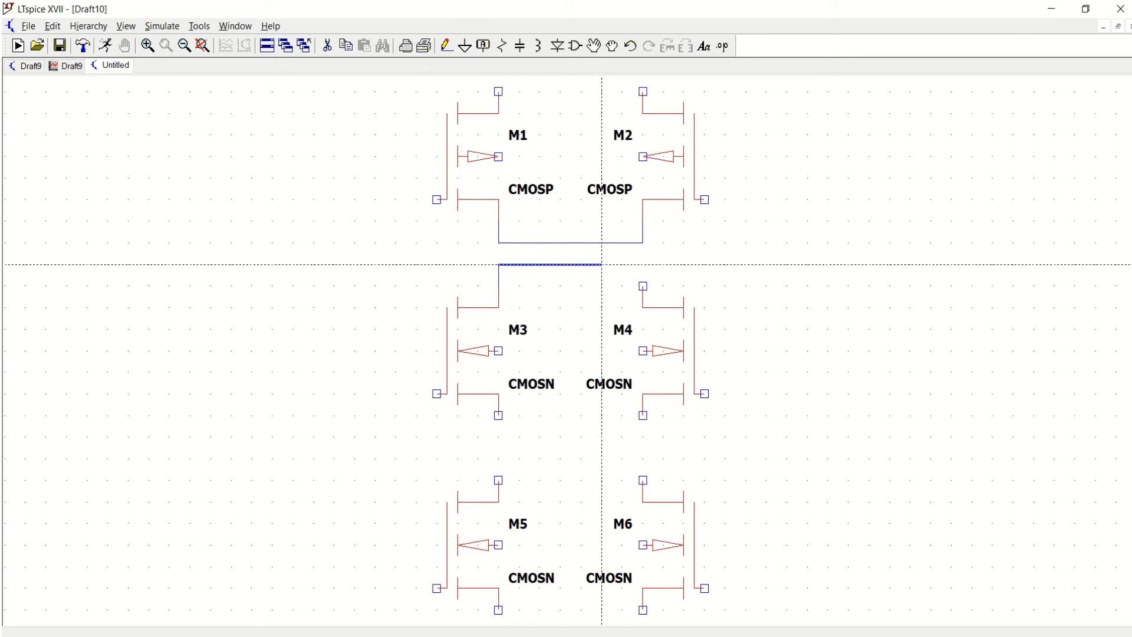
click(643, 265)
click(642, 286)
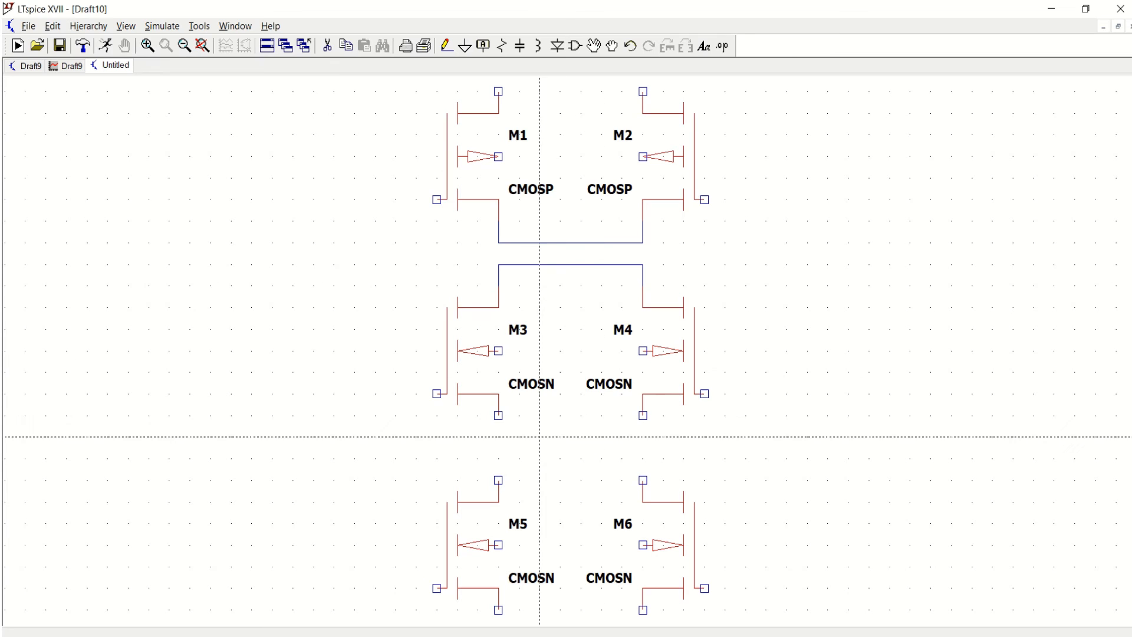
click(498, 416)
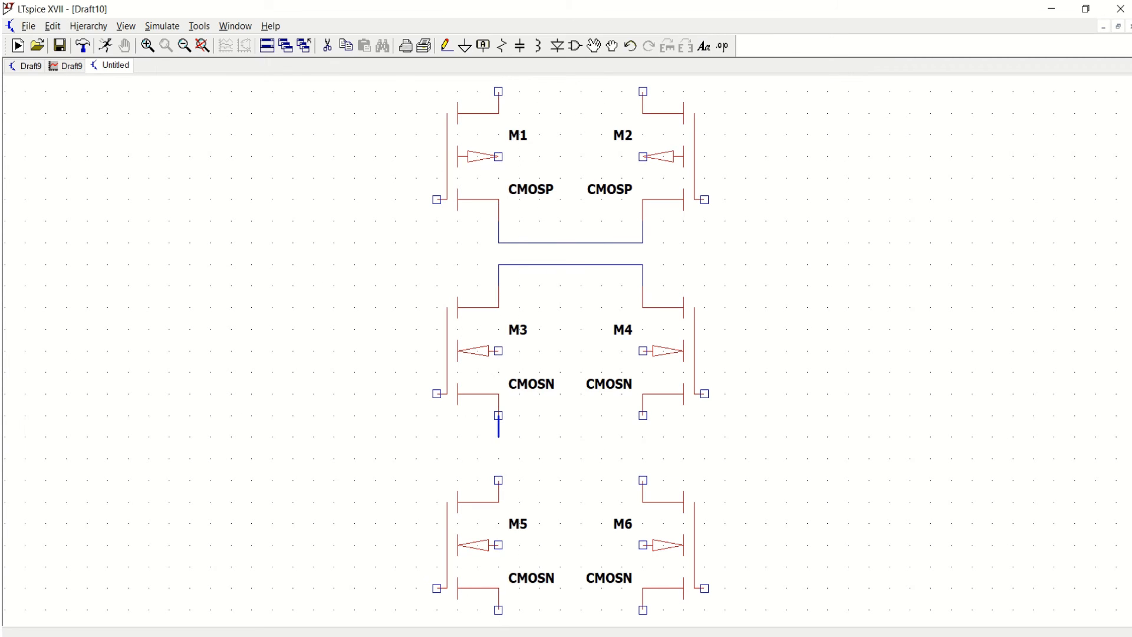
click(499, 437)
click(643, 437)
click(643, 415)
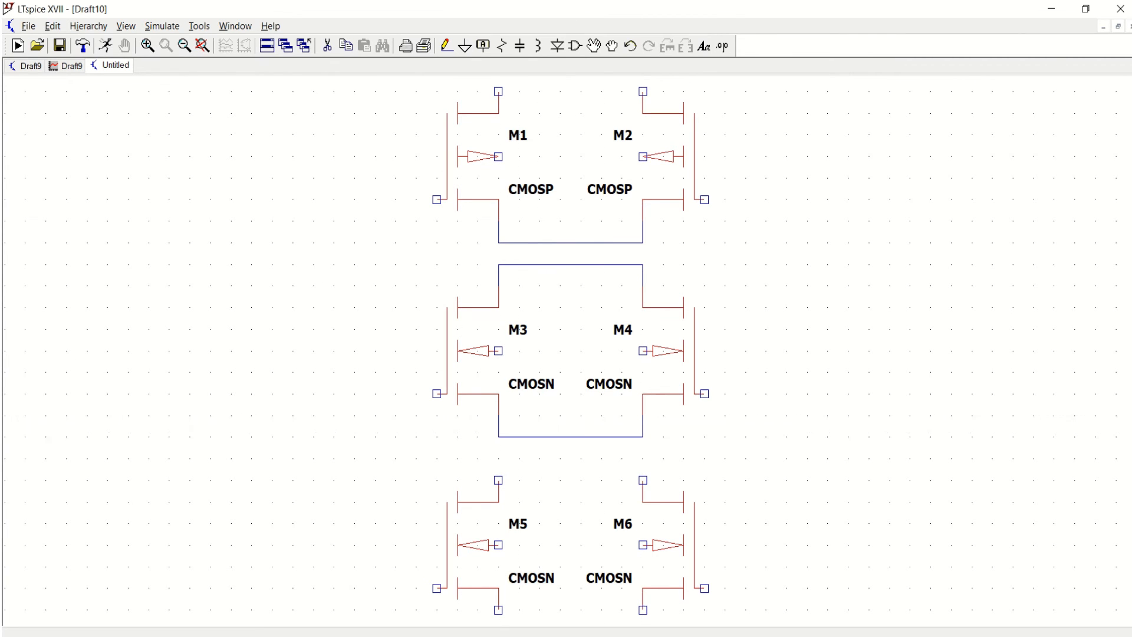
Step: Wire the upper terminals of M5 and M6 together with a horizontal wire above the pair
click(498, 480)
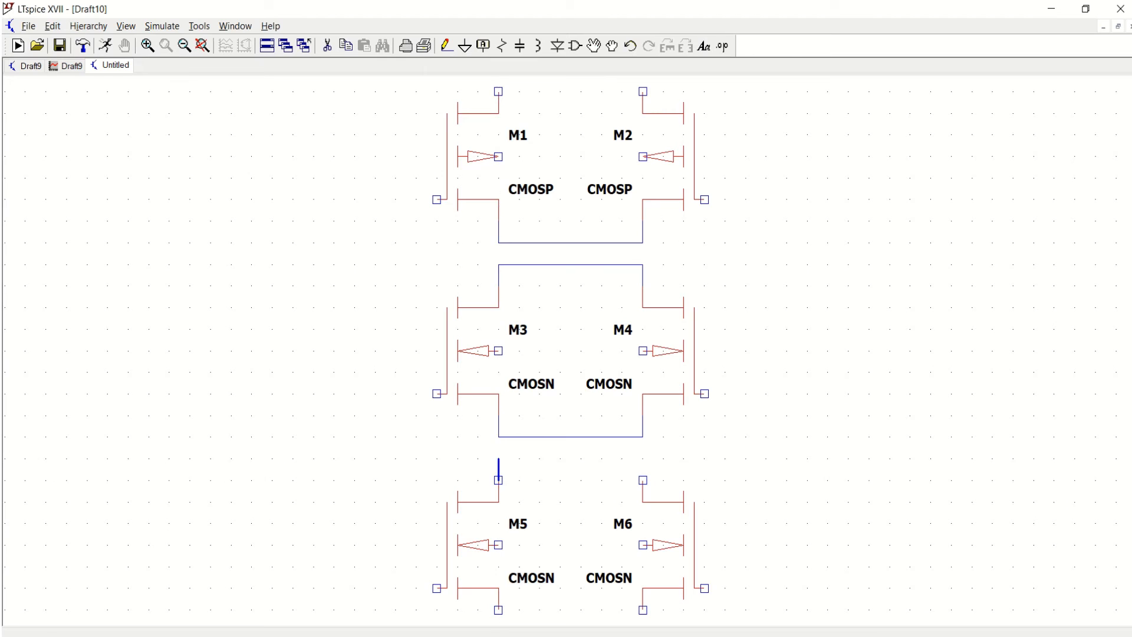
click(499, 458)
click(643, 458)
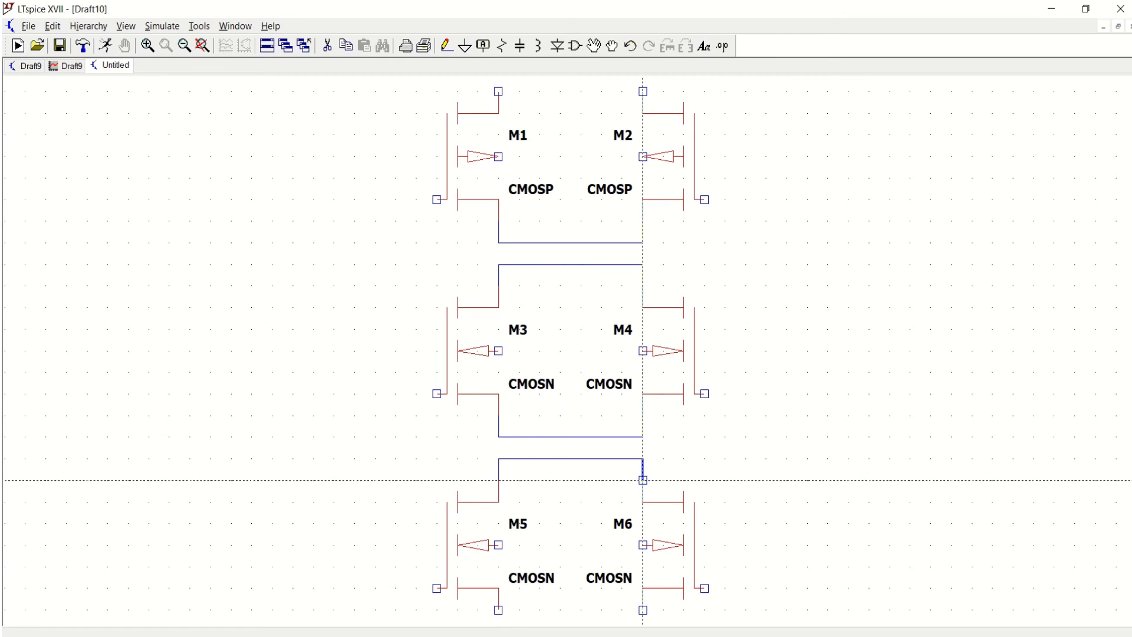
click(643, 480)
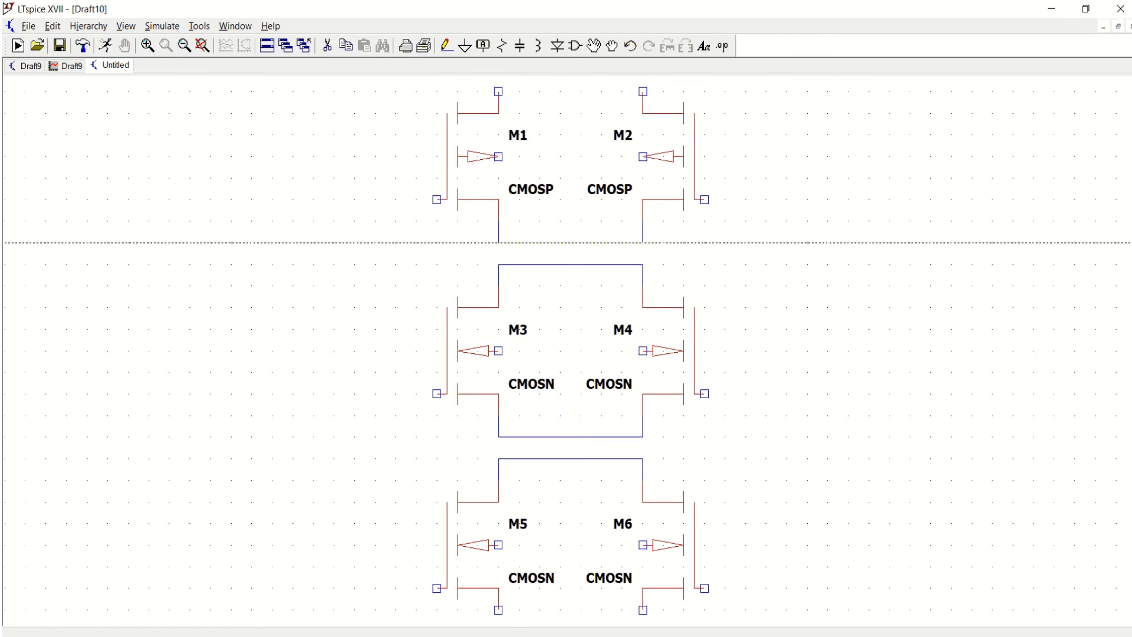
Step: Link the three transistor pairs in series with short vertical wires between their facing horizontal wires
click(581, 243)
click(581, 265)
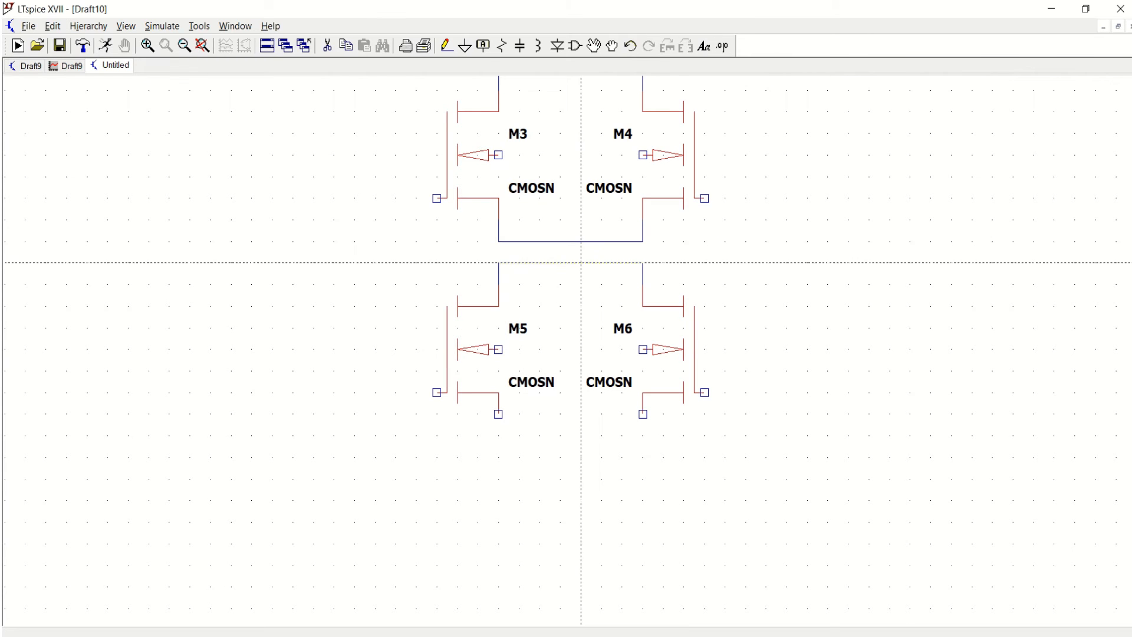
click(561, 241)
click(561, 263)
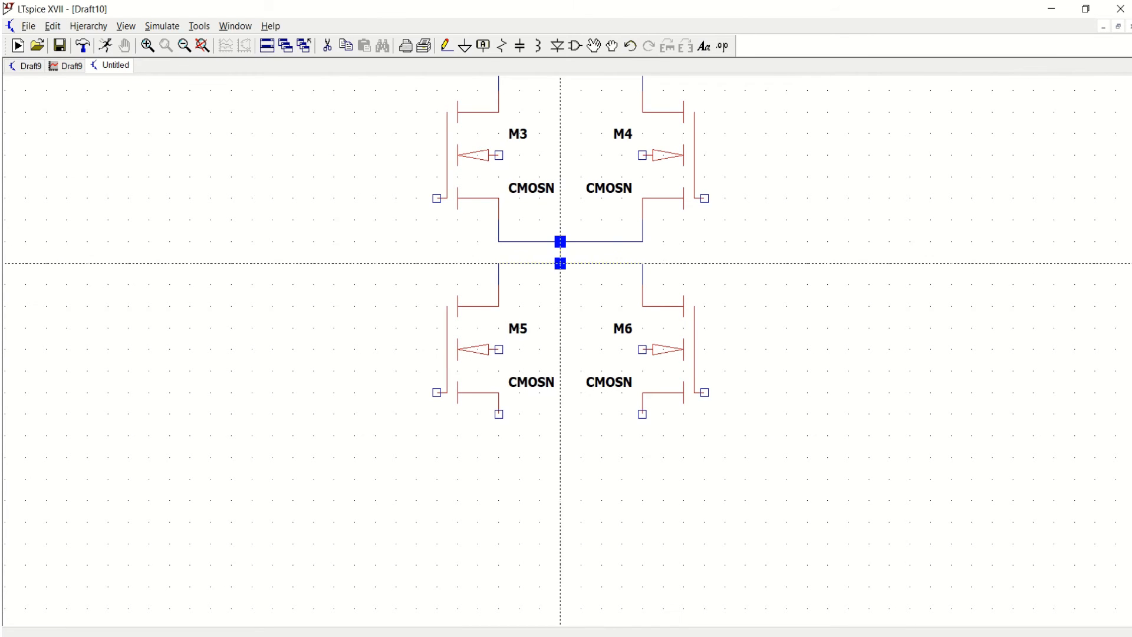
Step: Wire the lower terminals of M5 and M6 together below the bottom CMOSN pair
click(203, 46)
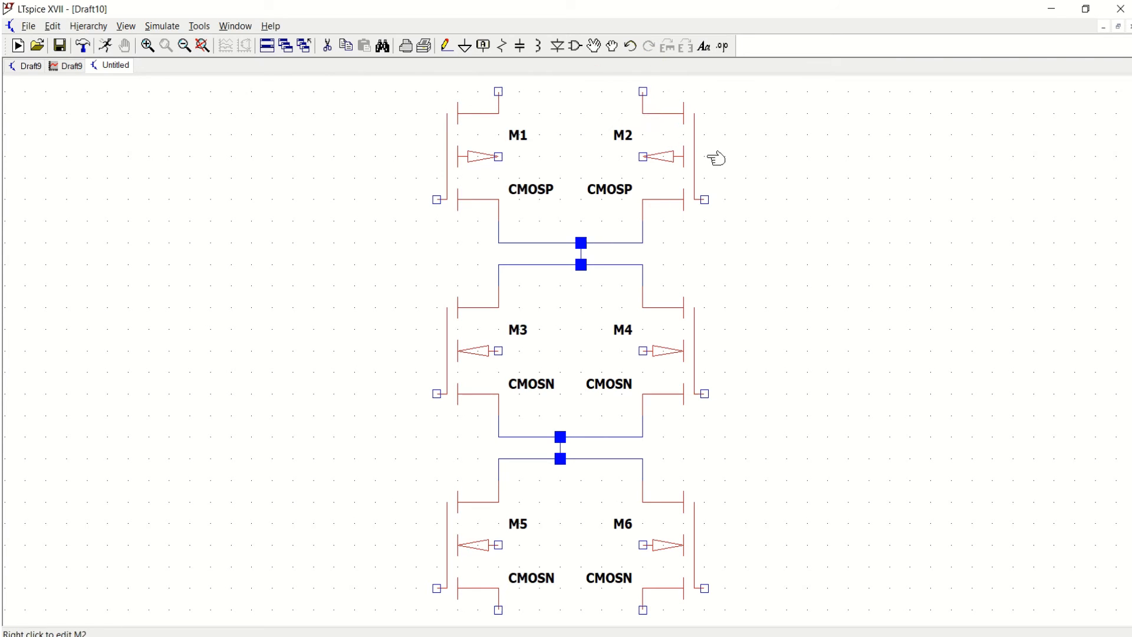
click(447, 45)
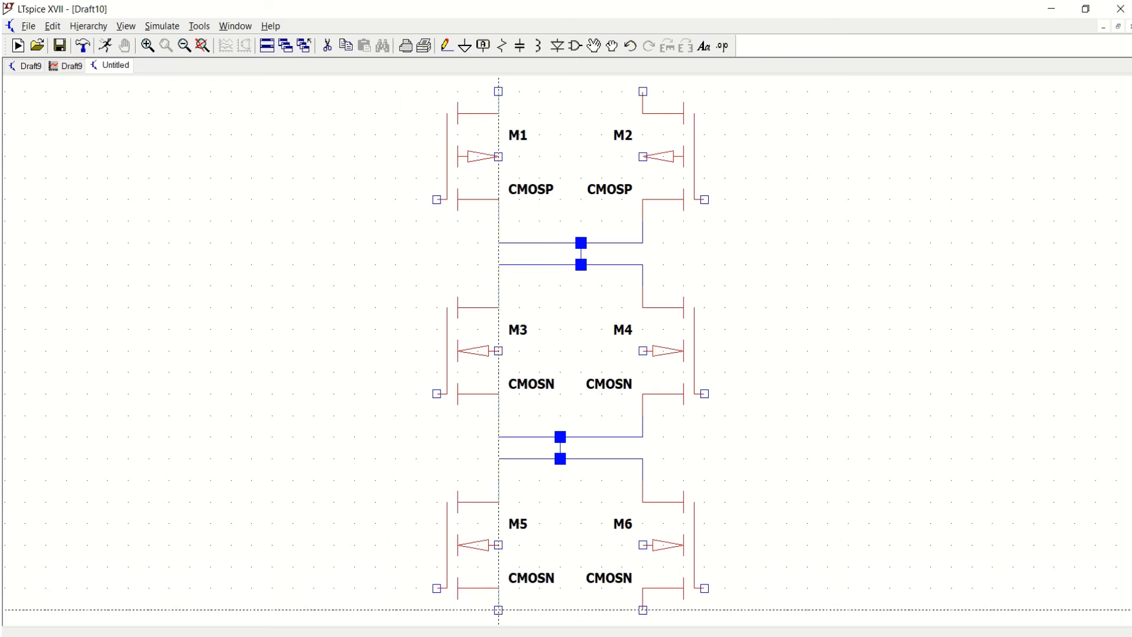
click(498, 571)
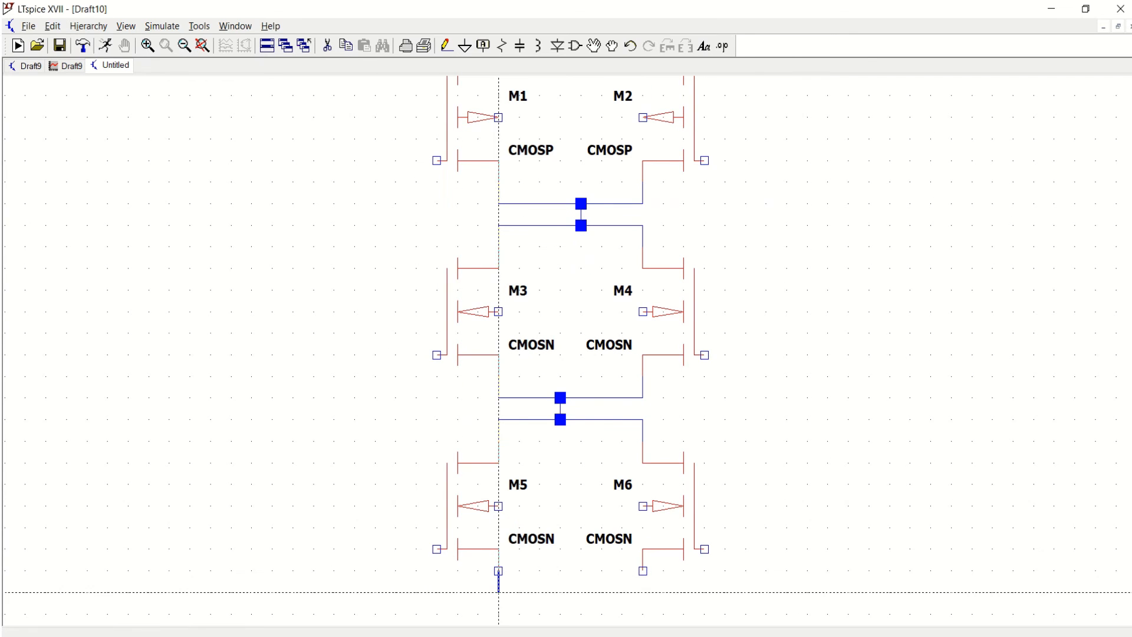
click(498, 591)
click(643, 571)
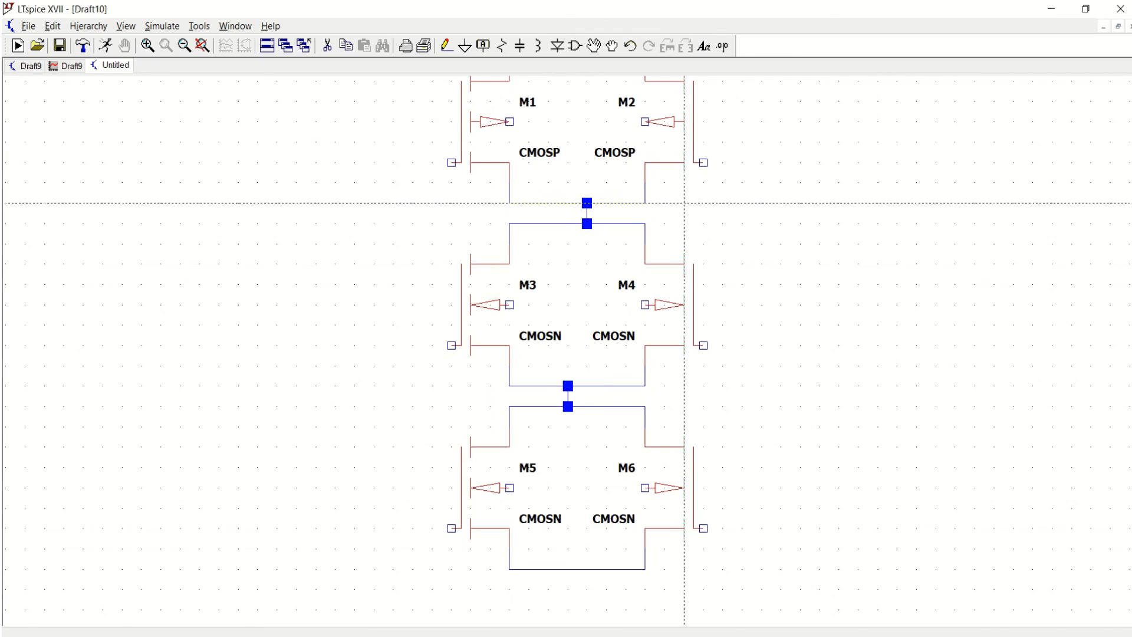
Step: Wire the upper terminals of M1 and M2 together above the CMOSP pair
scroll(684, 203, down, 1)
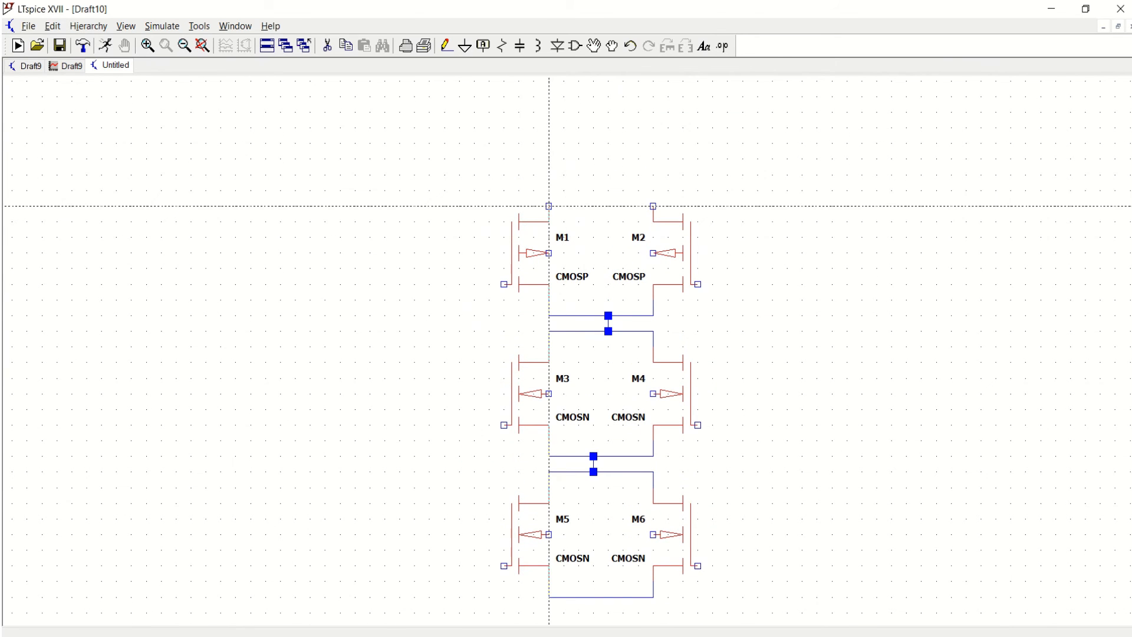
click(549, 206)
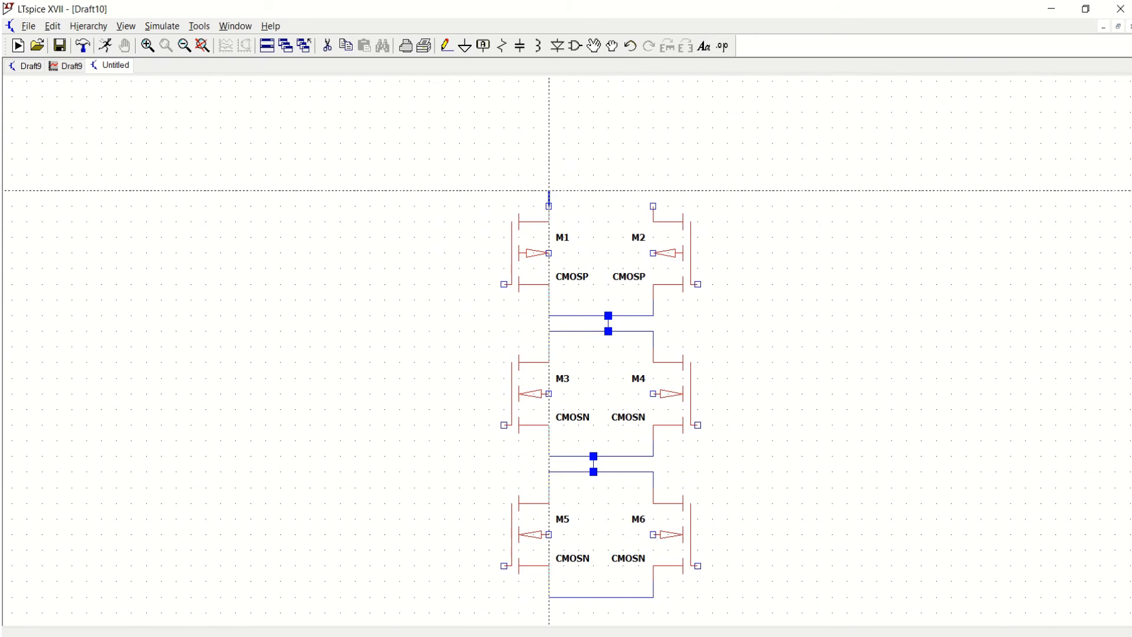
click(653, 190)
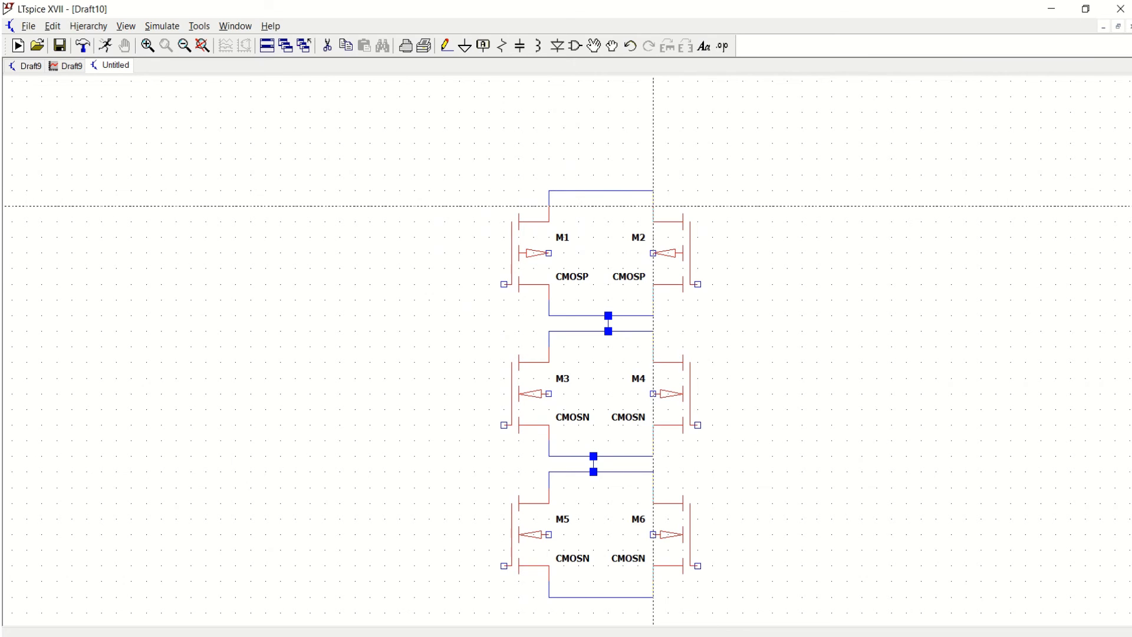
click(654, 205)
Step: Wire the body terminals together within each pair: M1 to M2, M3 to M4, and M5 to M6
click(653, 253)
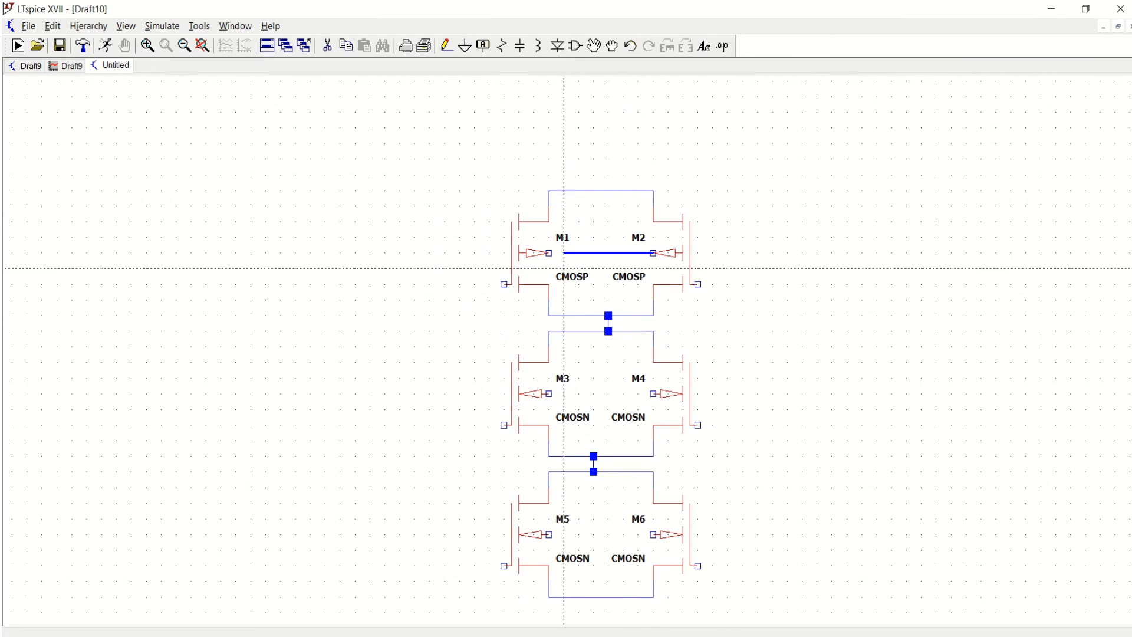
click(549, 253)
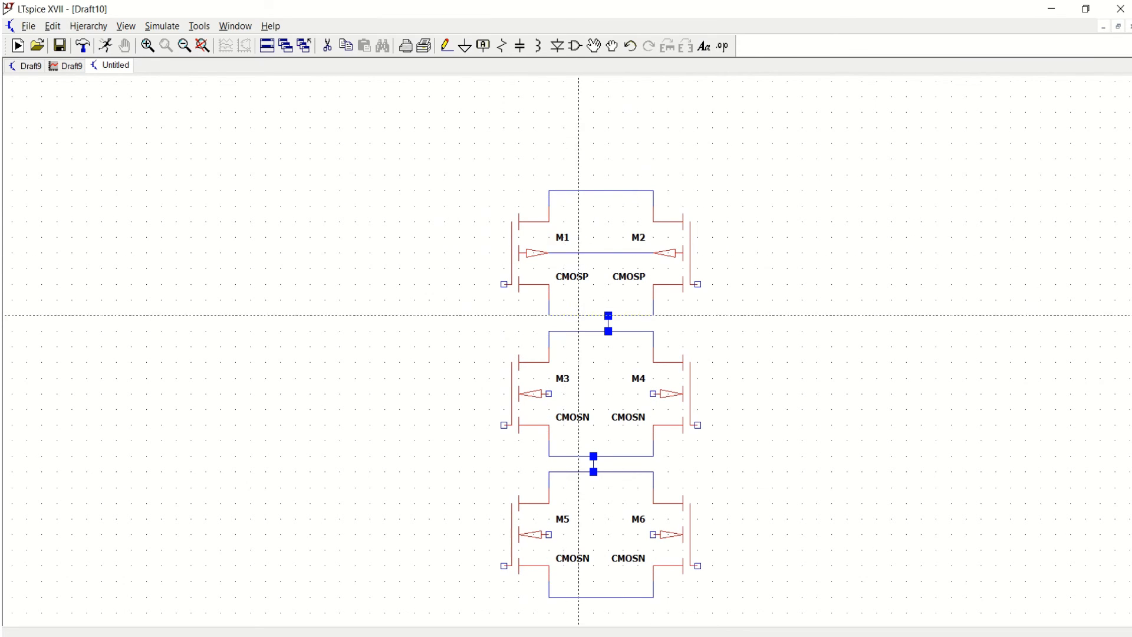
click(653, 393)
click(549, 393)
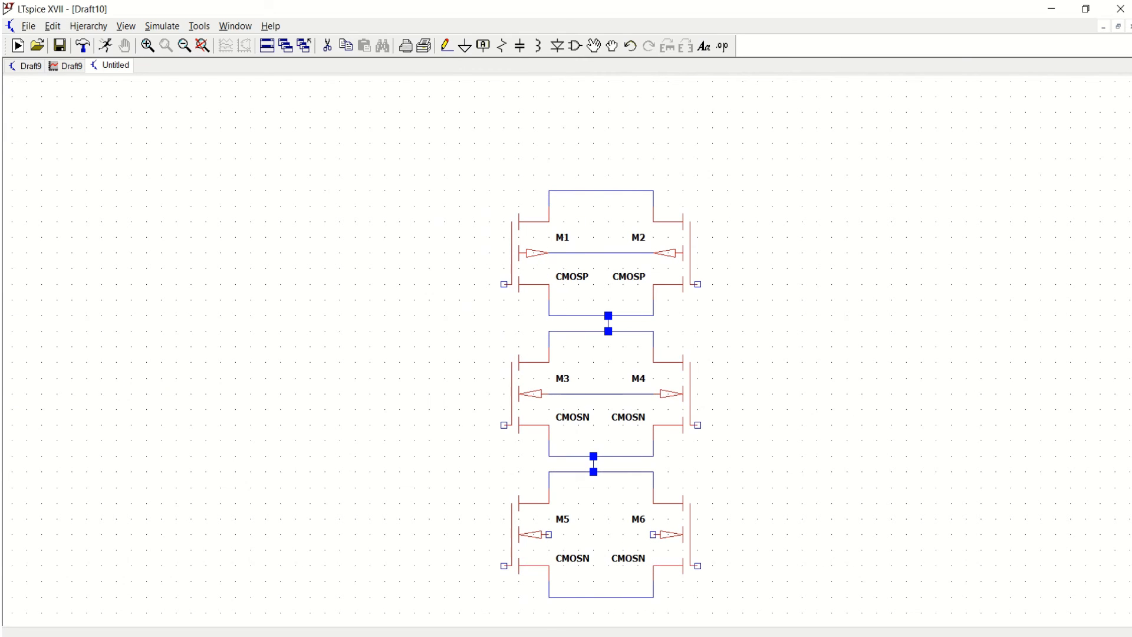
click(653, 534)
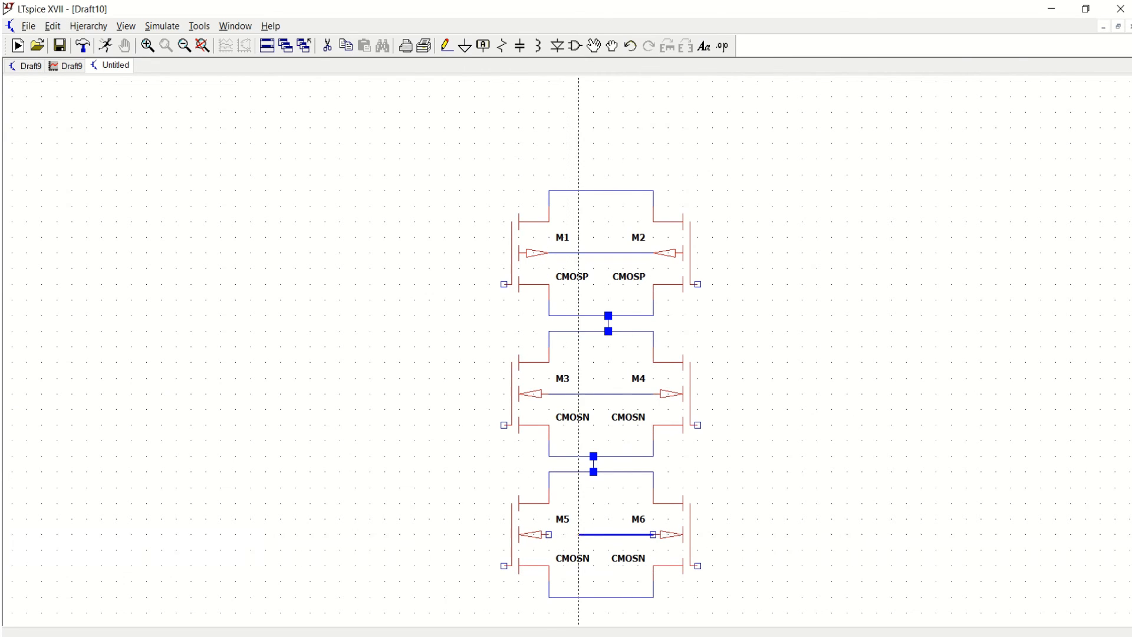
click(549, 535)
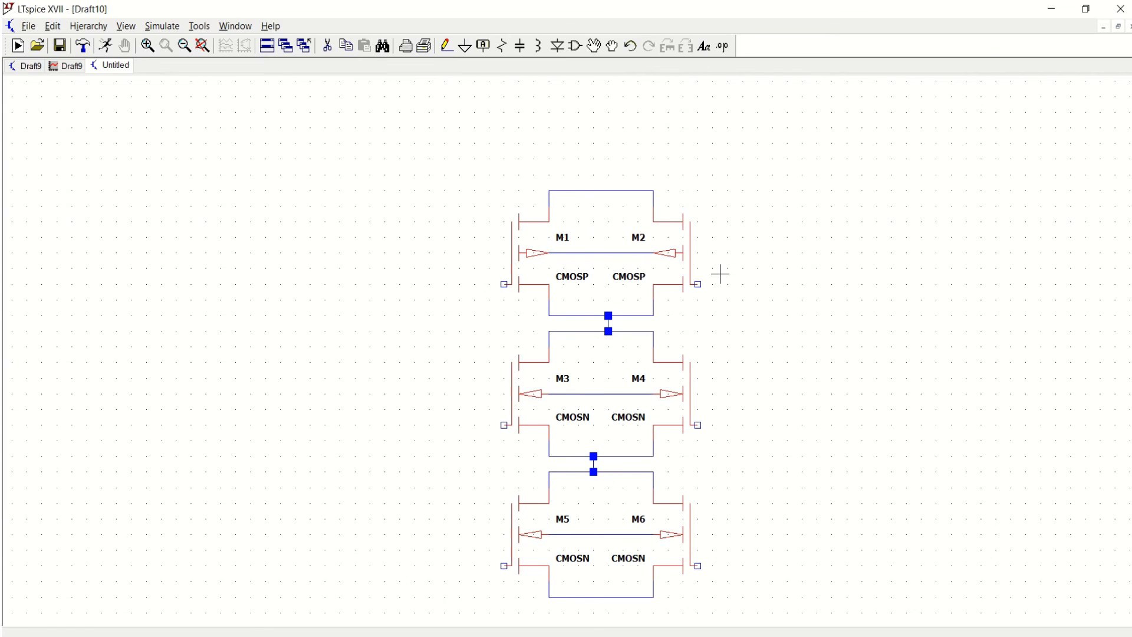
Step: Label the gates of M2, M3 and M4 with the net name a
click(489, 52)
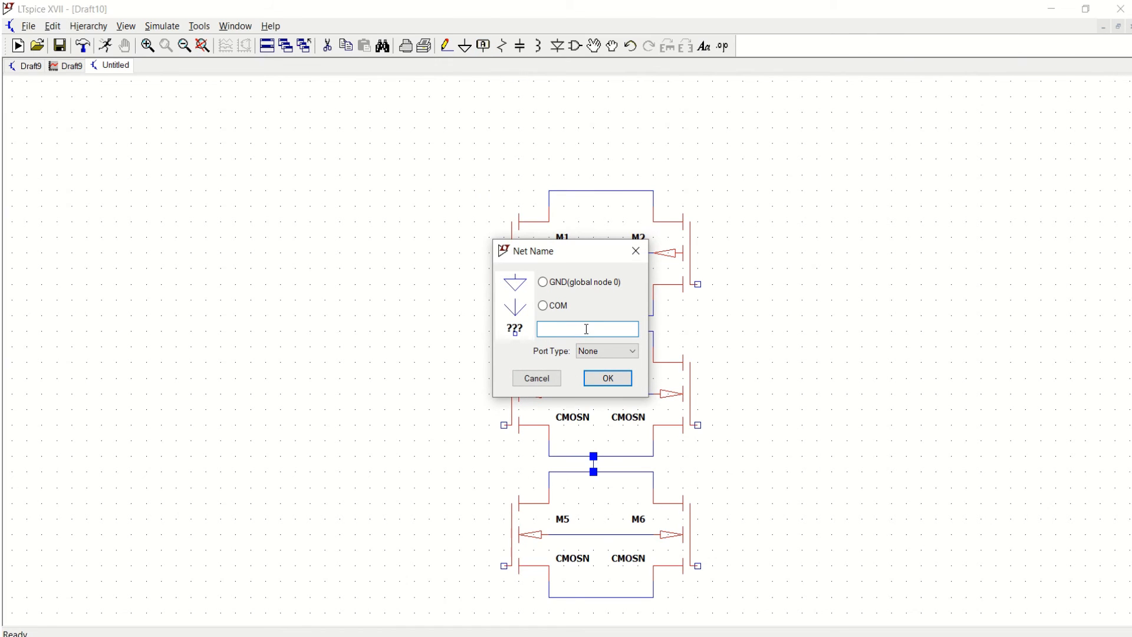
click(622, 379)
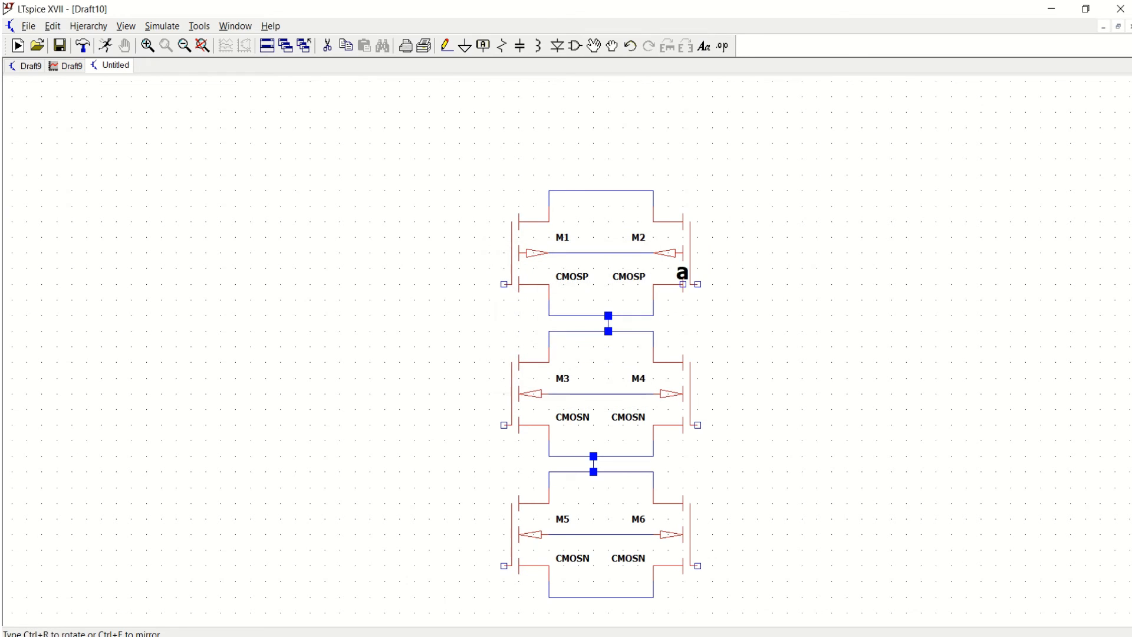
click(698, 284)
click(504, 424)
click(698, 425)
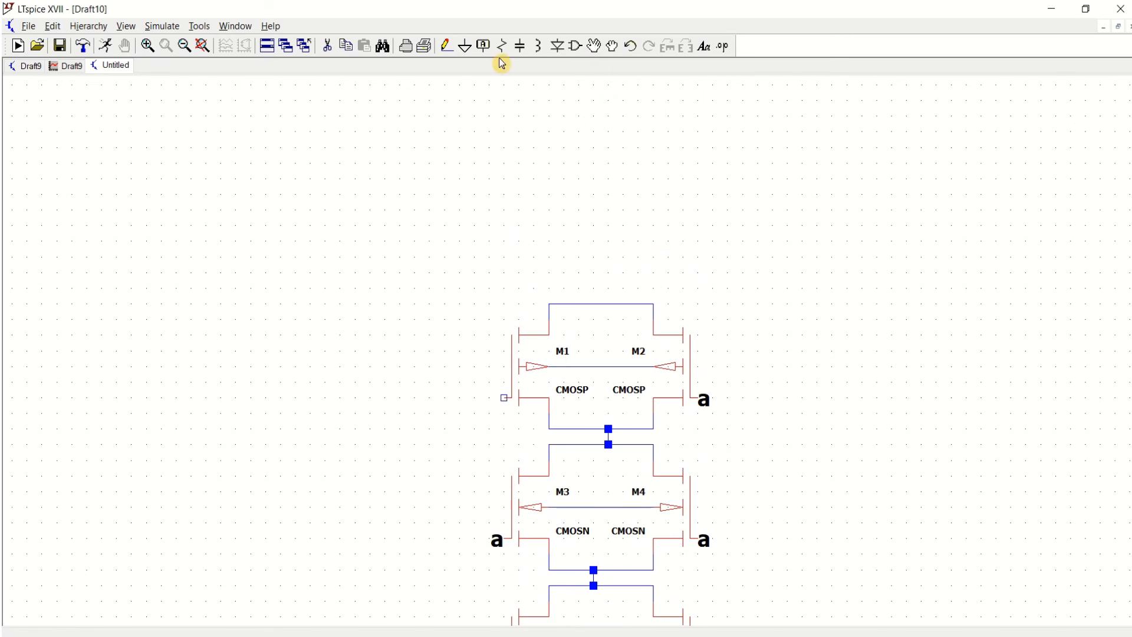
Step: Label the gates of M1, M5 and M6 with the net name b
click(484, 46)
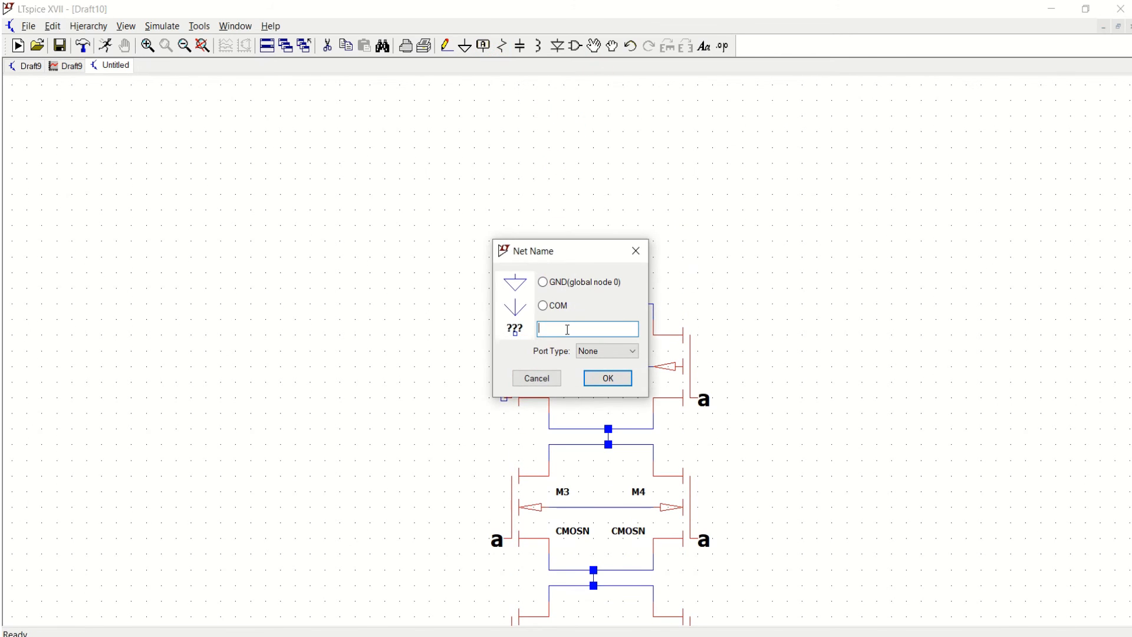
text(b)
click(607, 378)
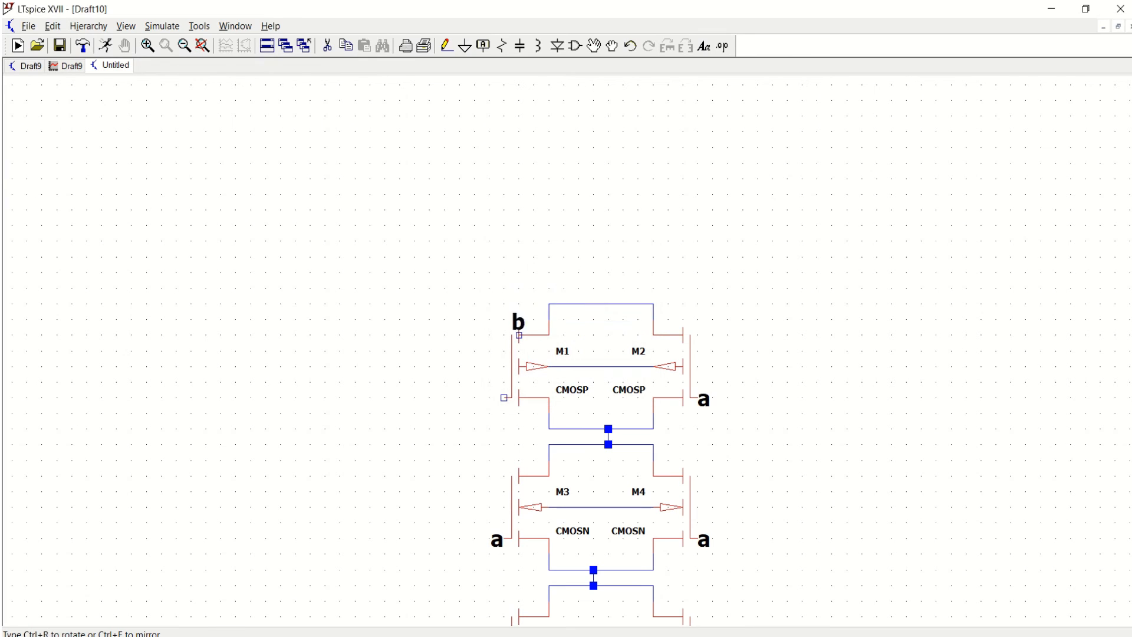
click(506, 397)
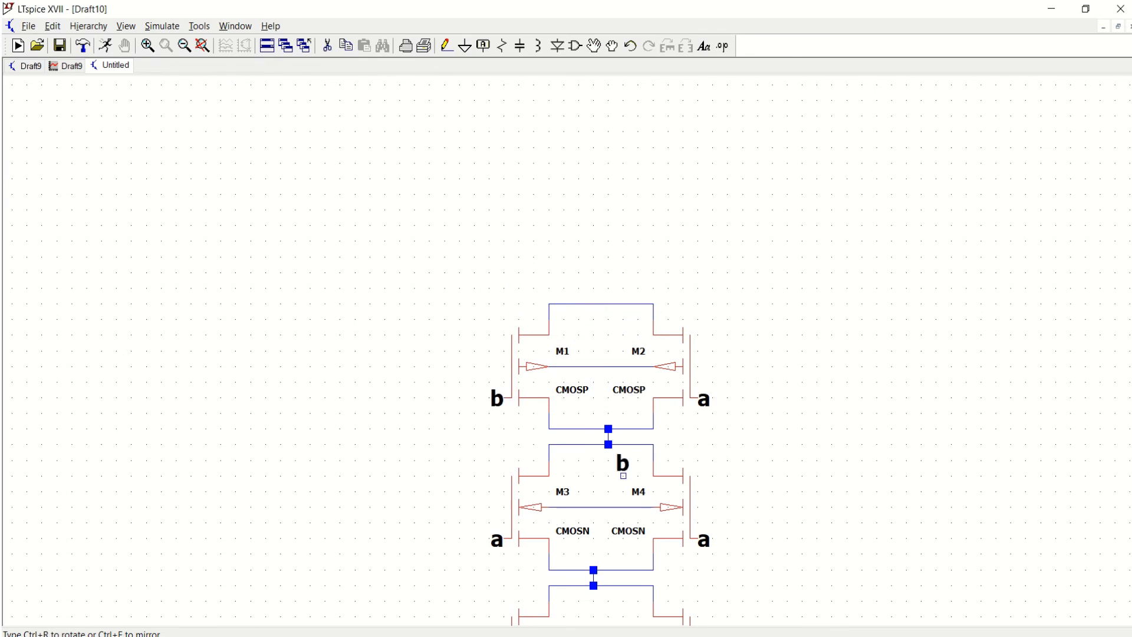
click(202, 46)
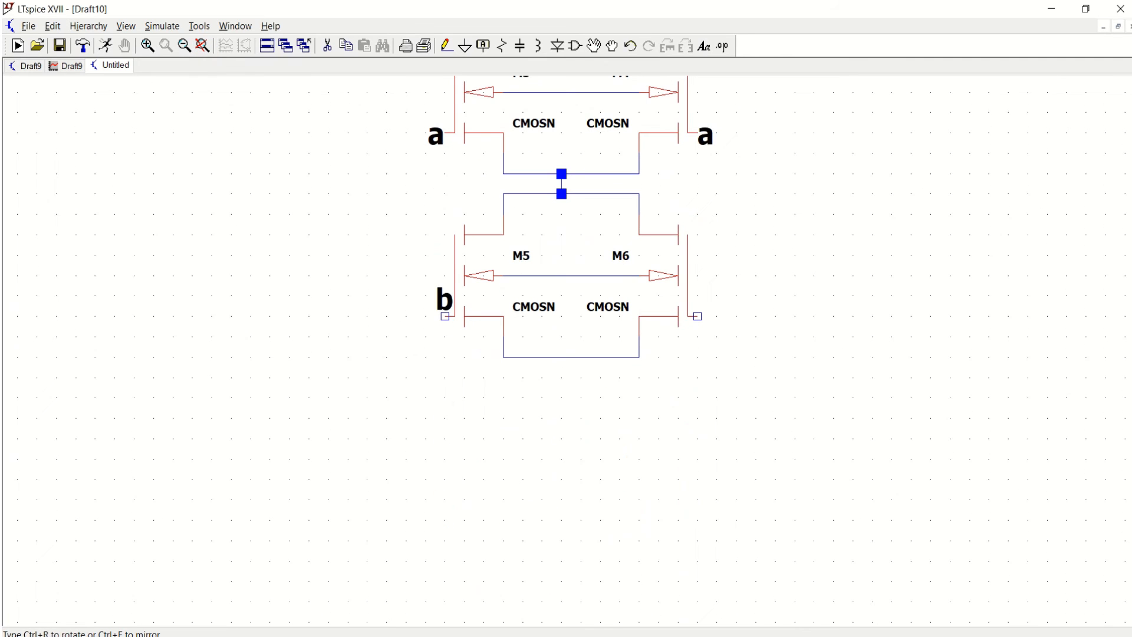
click(446, 316)
click(698, 317)
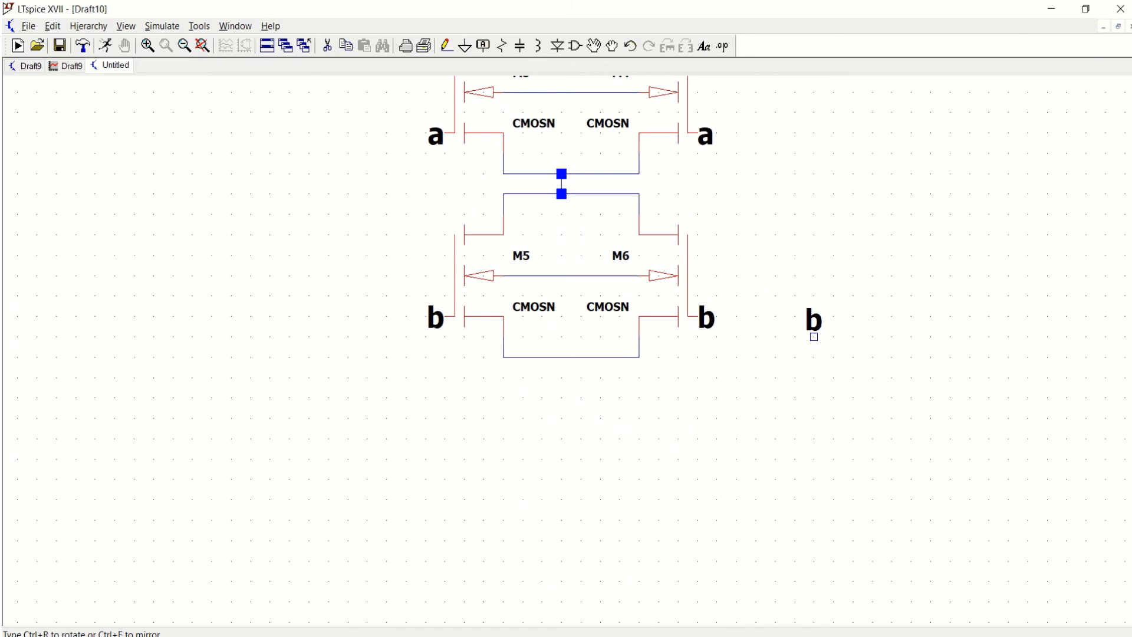
key(Escape)
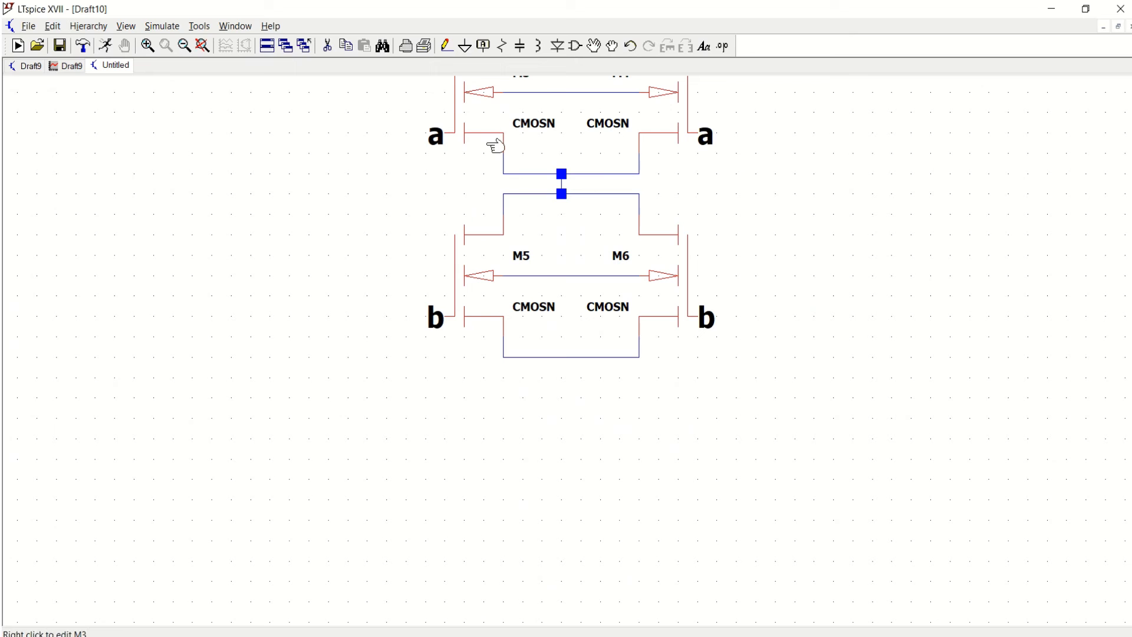
Step: Place three voltage sources, V1, V2 and V3, from top to bottom beside the transistor stack on its left
click(202, 45)
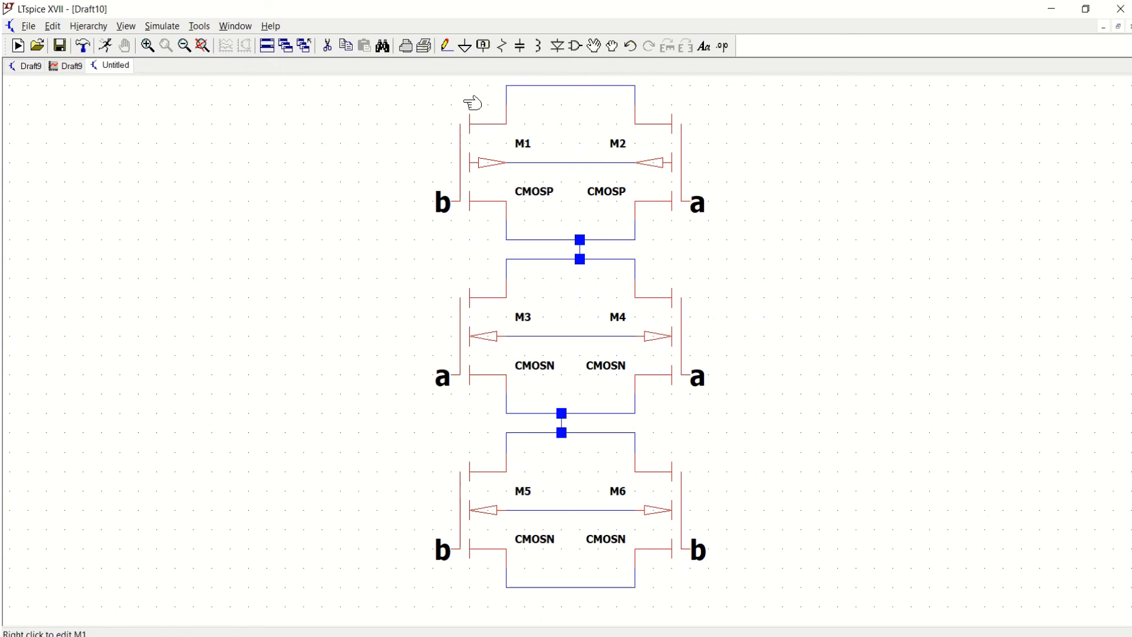
click(577, 45)
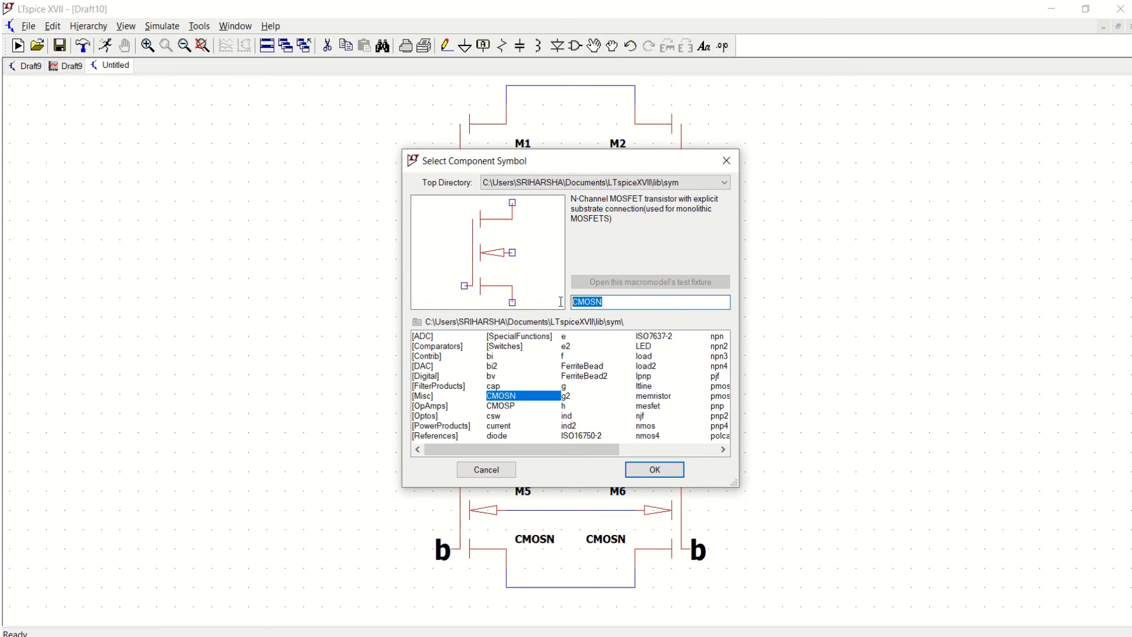
text(vol)
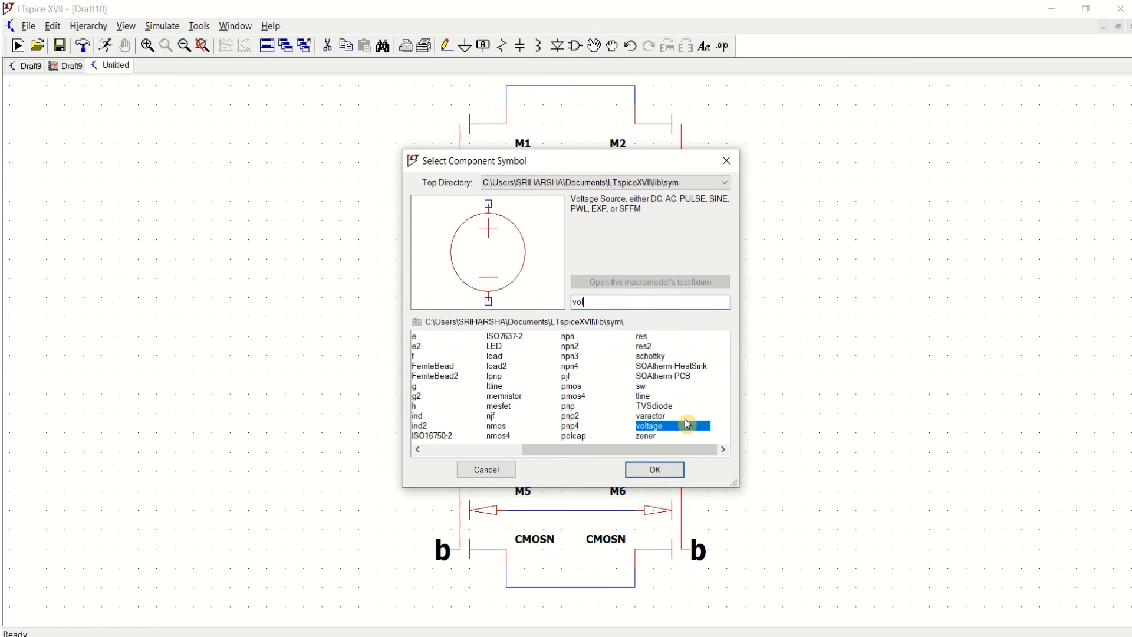
click(667, 465)
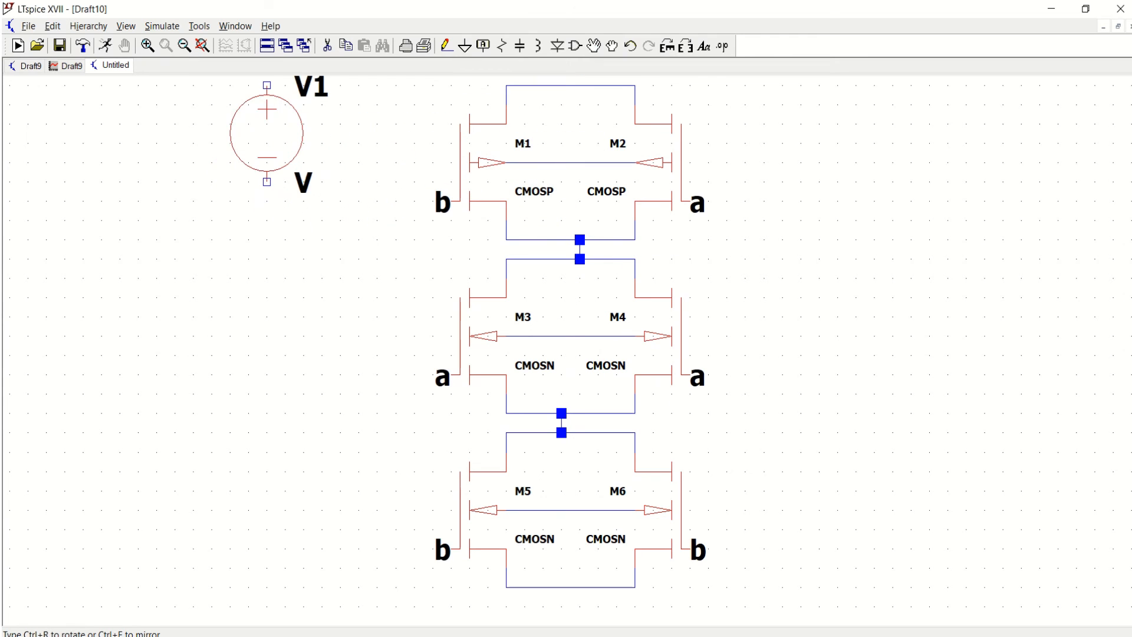
click(266, 133)
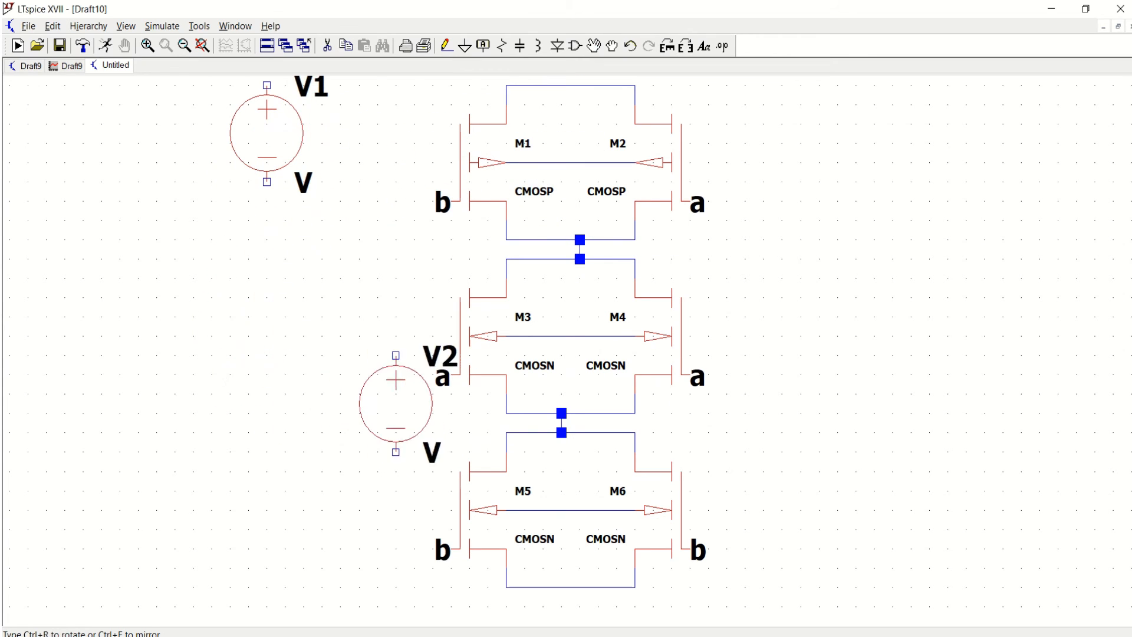
click(175, 345)
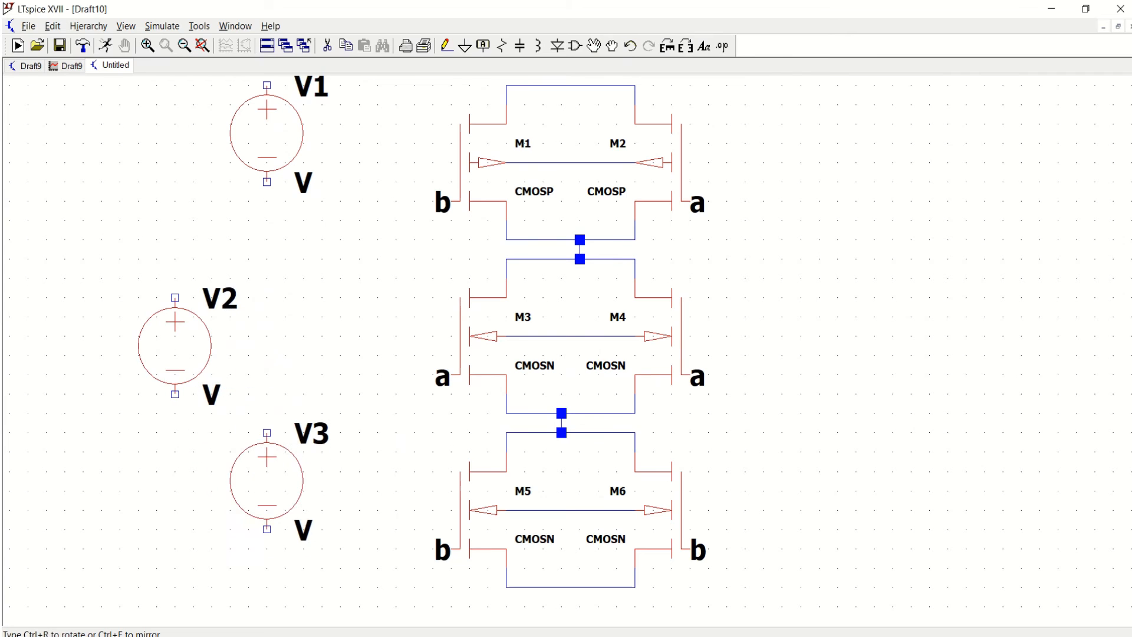
click(259, 465)
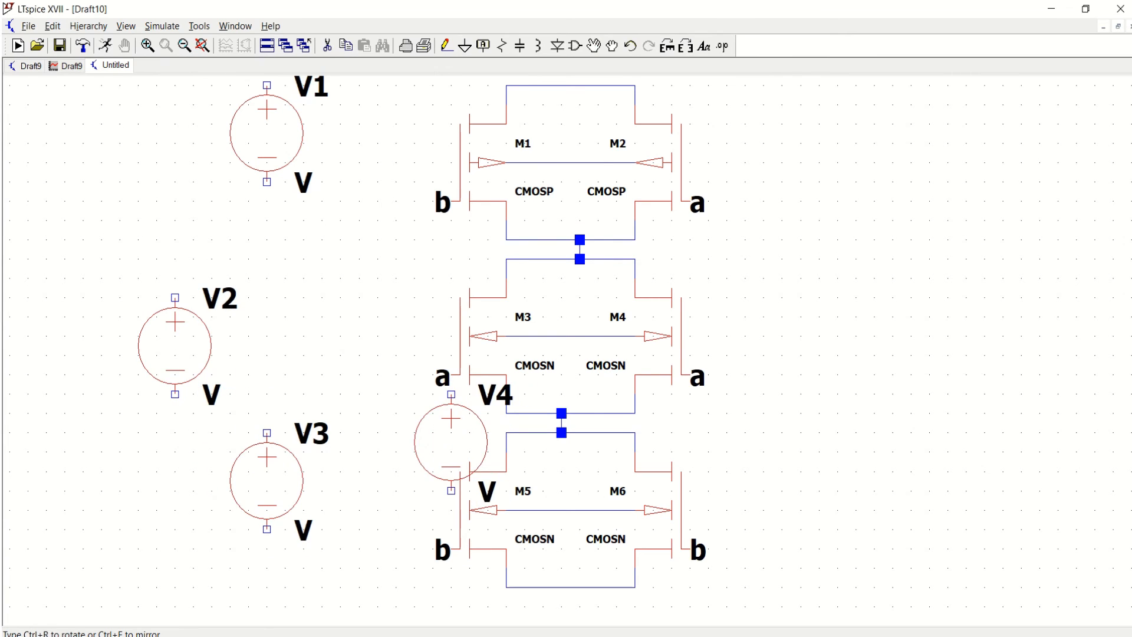
Step: Place ground symbols below V1, V2 and V3 and one below the M5 and M6 pair
click(466, 47)
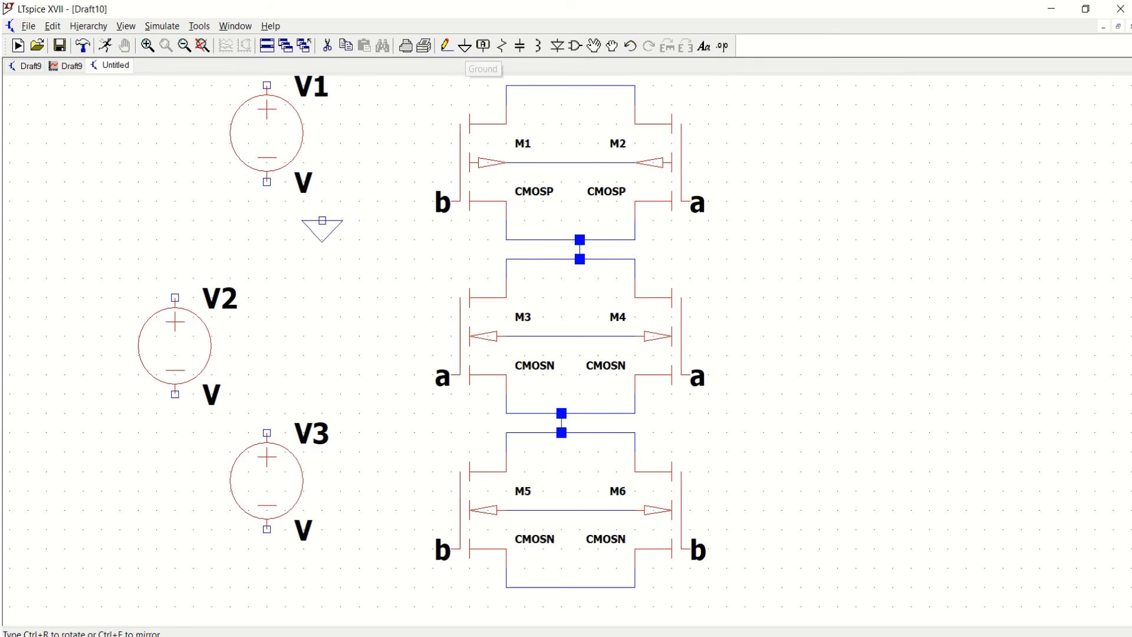
click(267, 201)
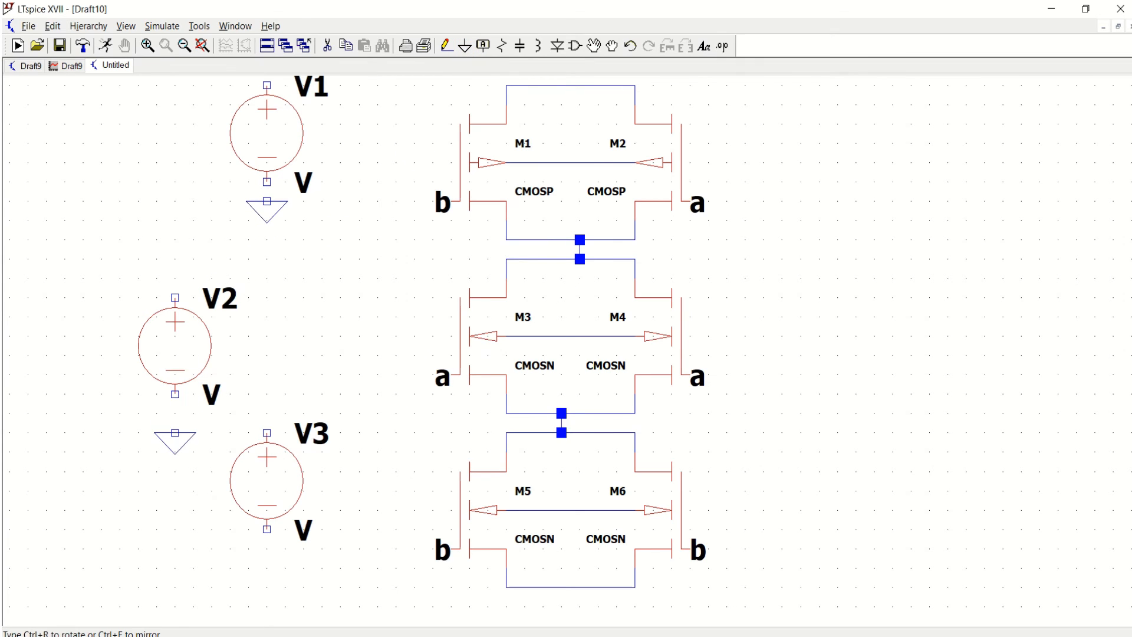
click(175, 414)
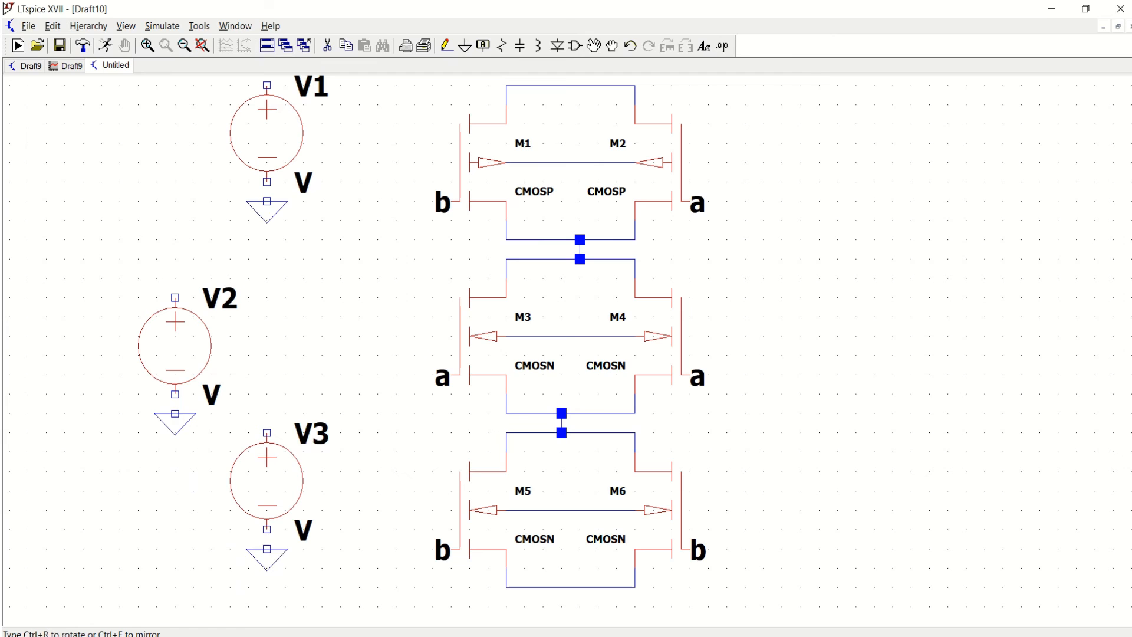
click(266, 549)
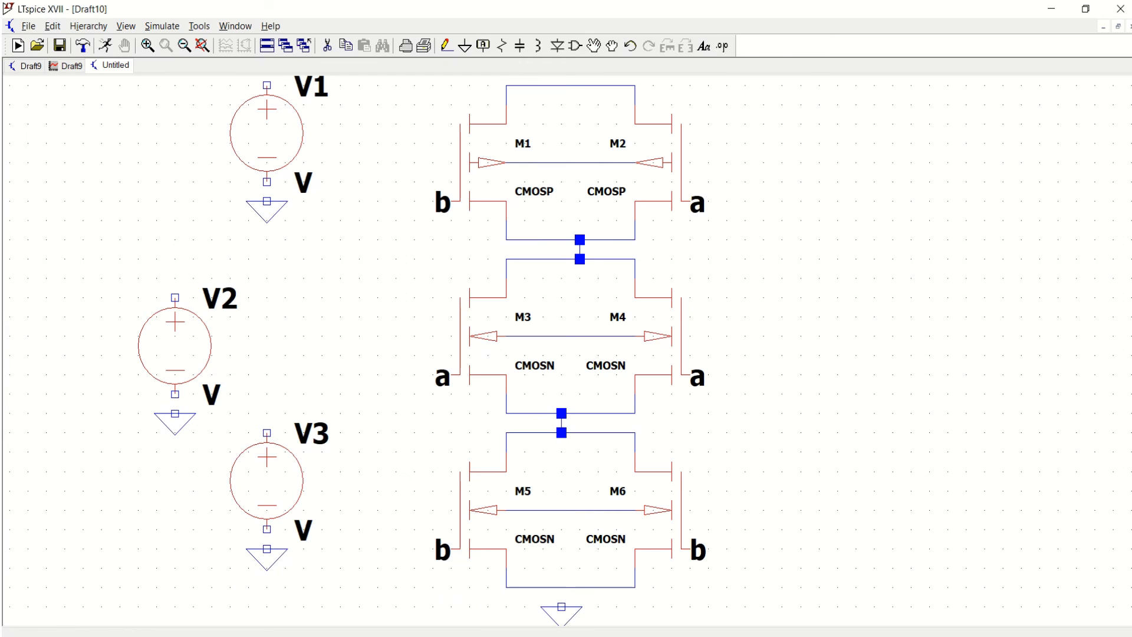
click(561, 607)
key(Escape)
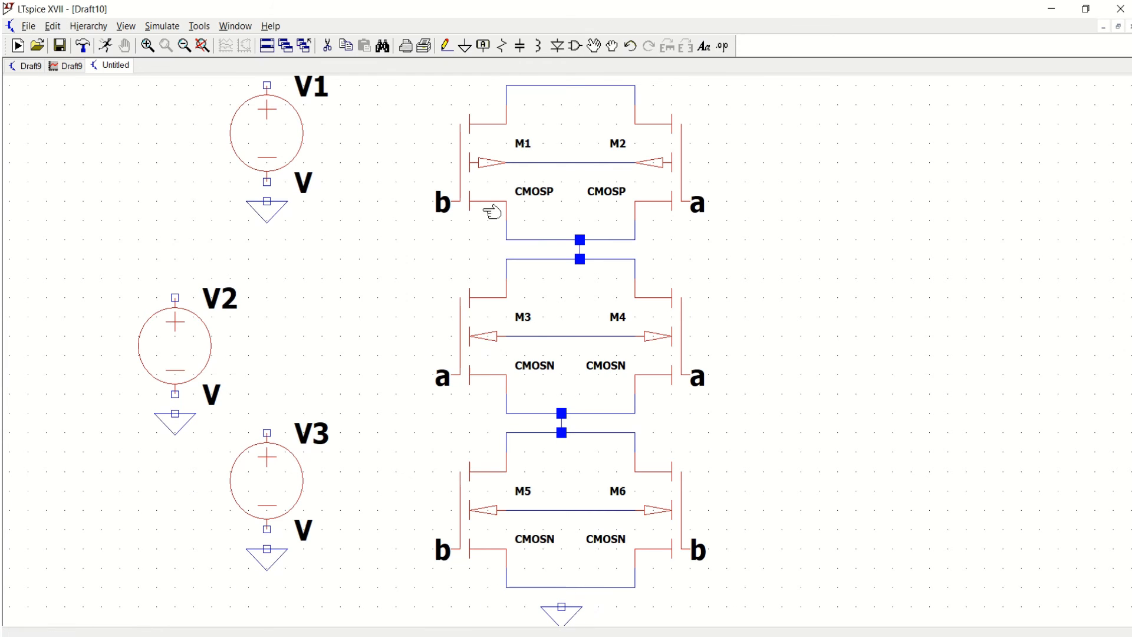
Step: Wire the negative terminals of V1, V2 and V3 to the ground symbols below them
click(447, 49)
click(267, 182)
click(267, 201)
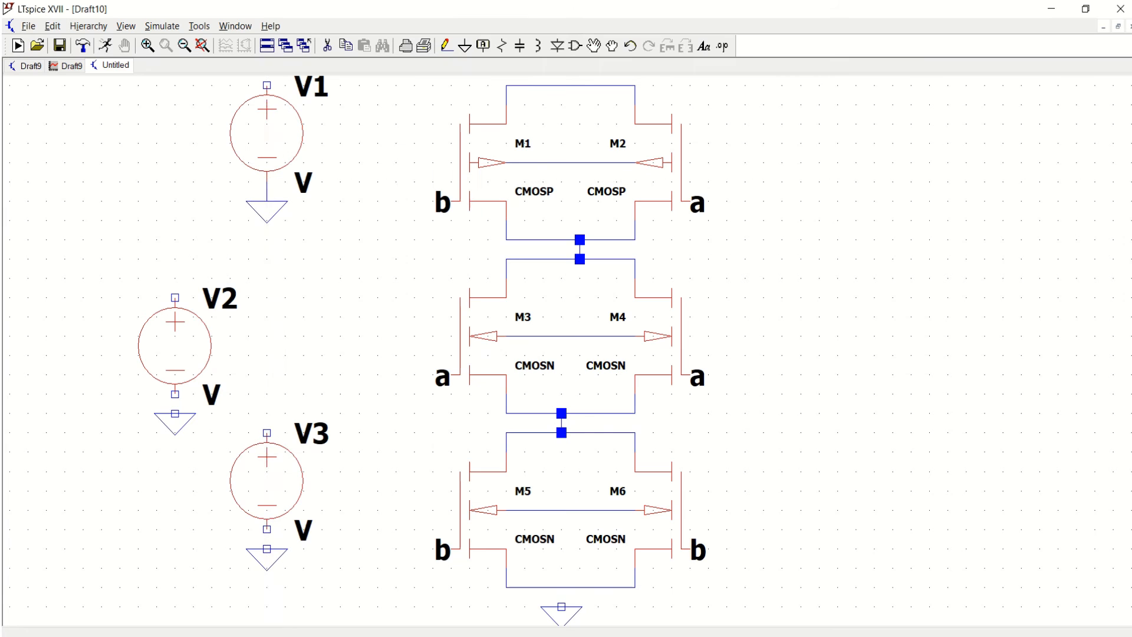
click(175, 394)
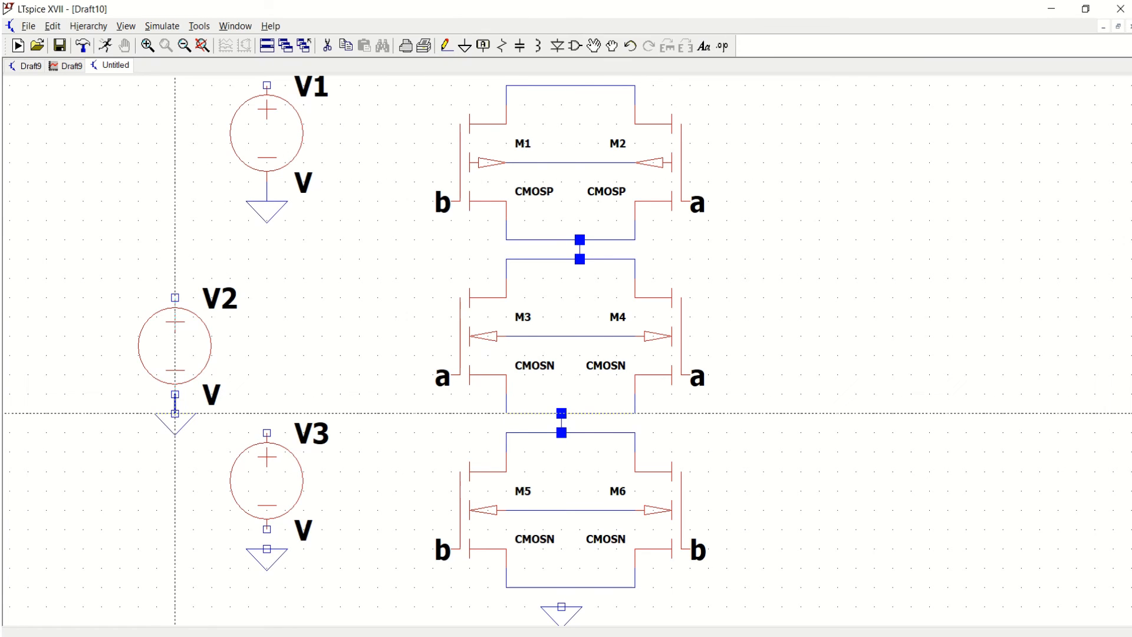
click(175, 413)
click(267, 549)
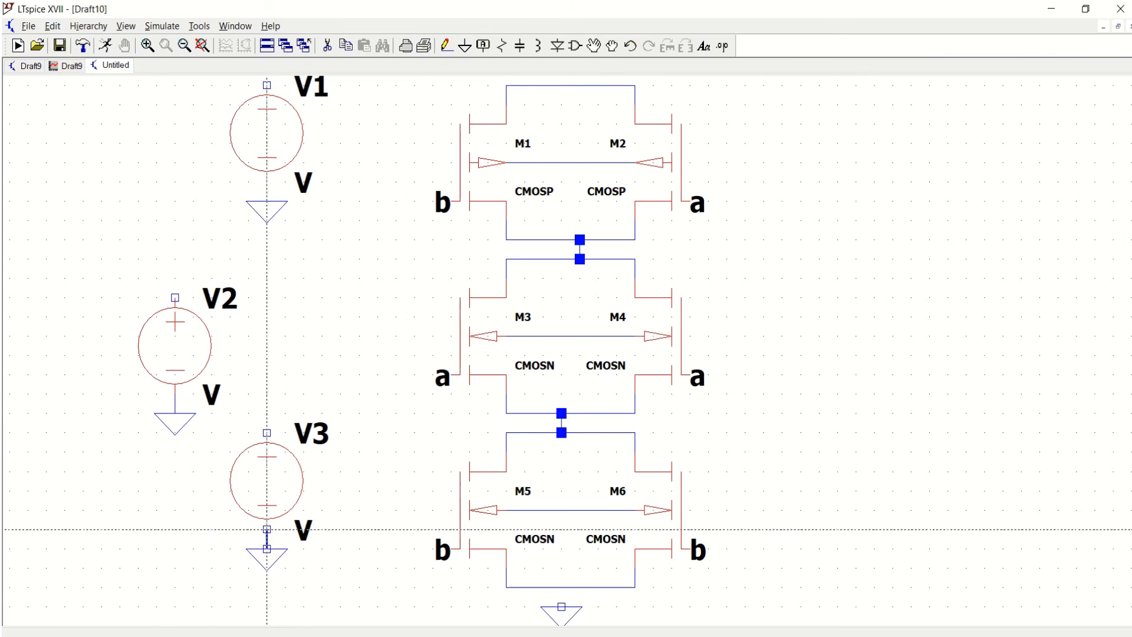
click(267, 529)
right_click(367, 452)
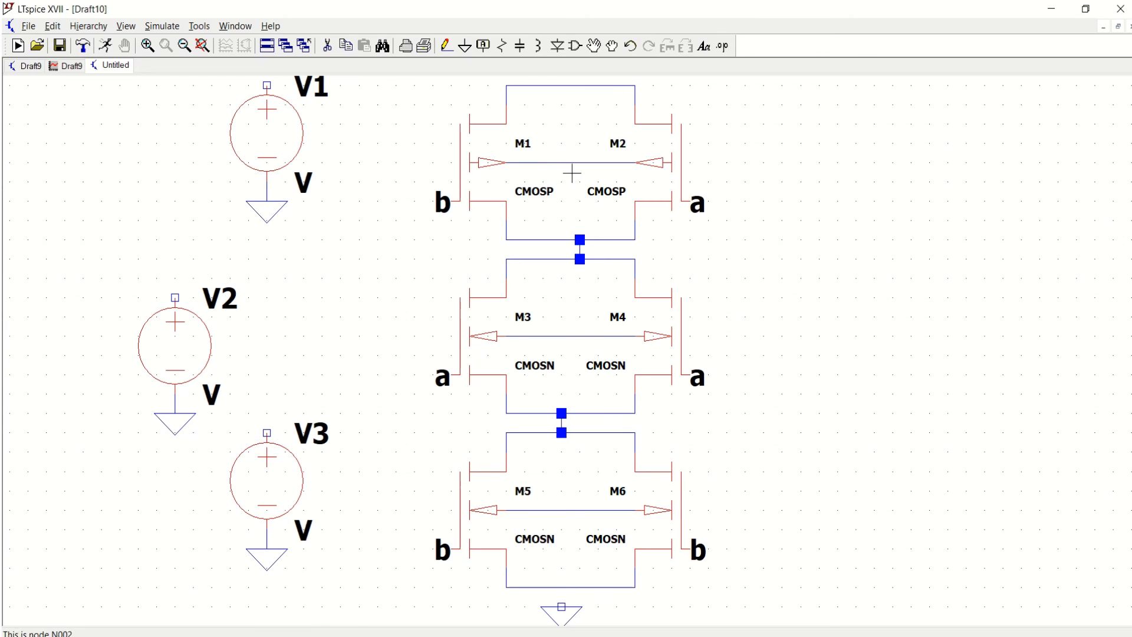
Step: Wire V1's positive terminal to the wire joining M1 and M2 at the top, and set V1's DC value to 1.2 V
click(215, 49)
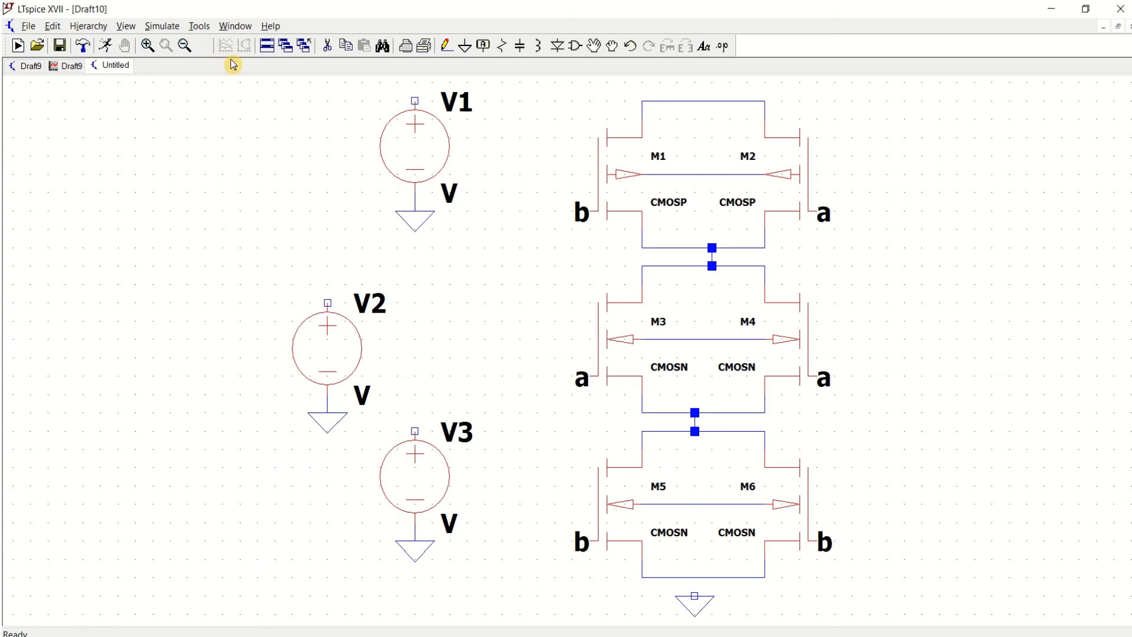
click(446, 46)
click(415, 101)
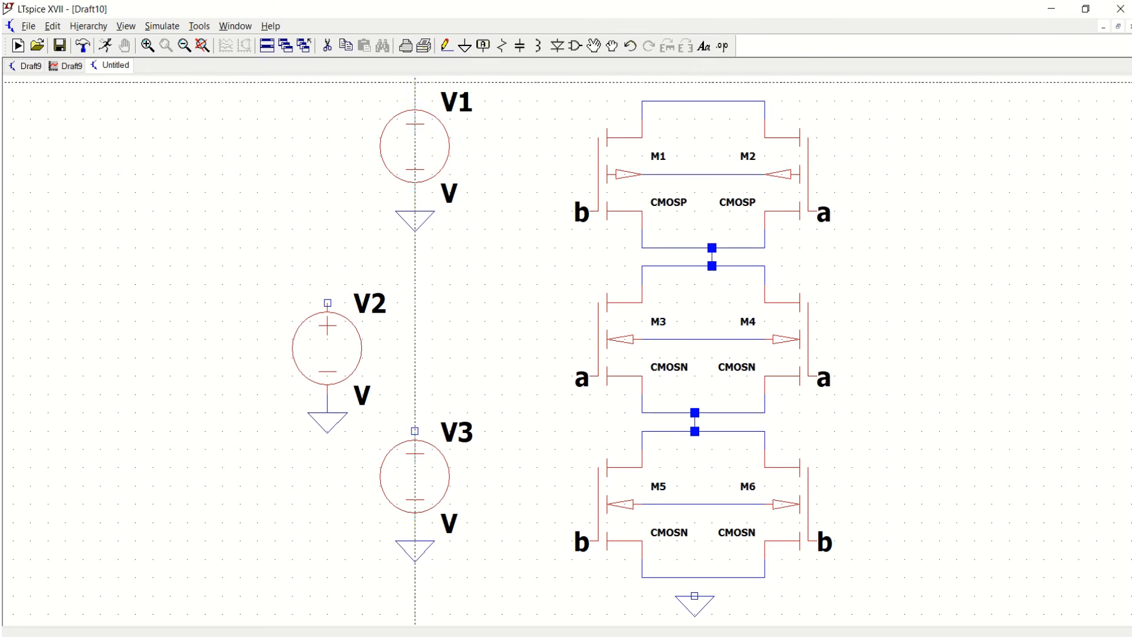
click(695, 82)
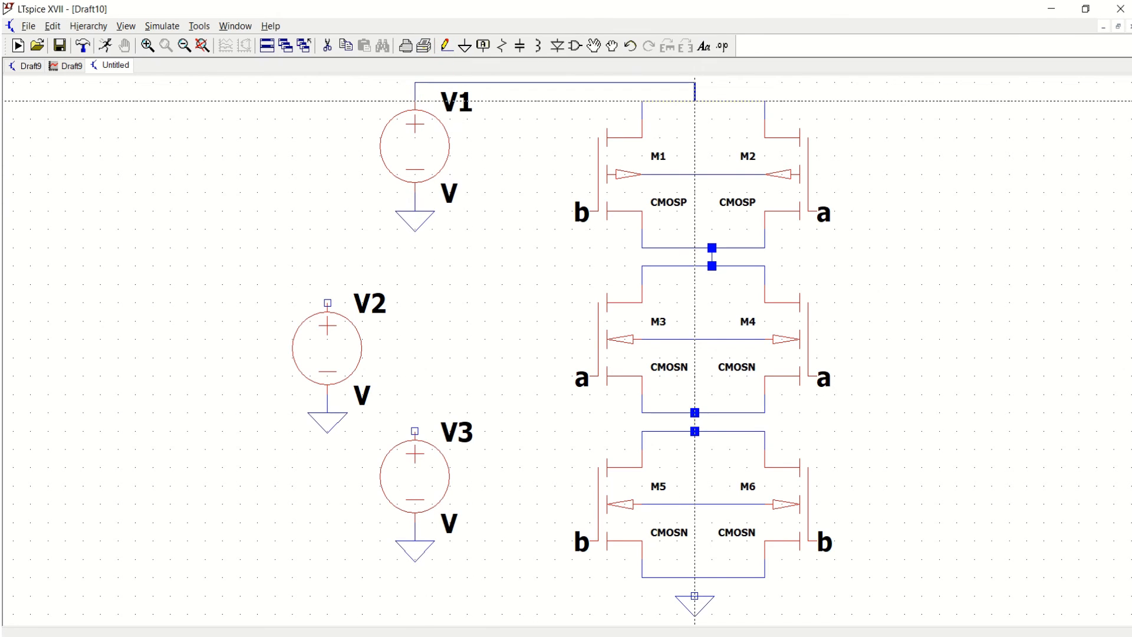
click(696, 101)
key(Escape)
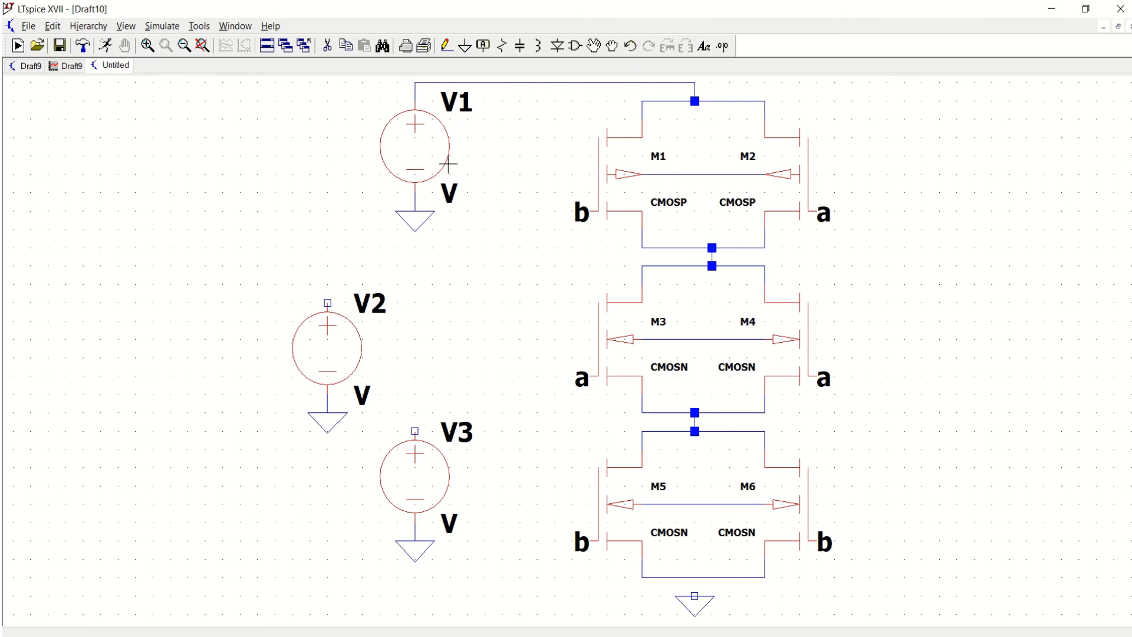
right_click(439, 149)
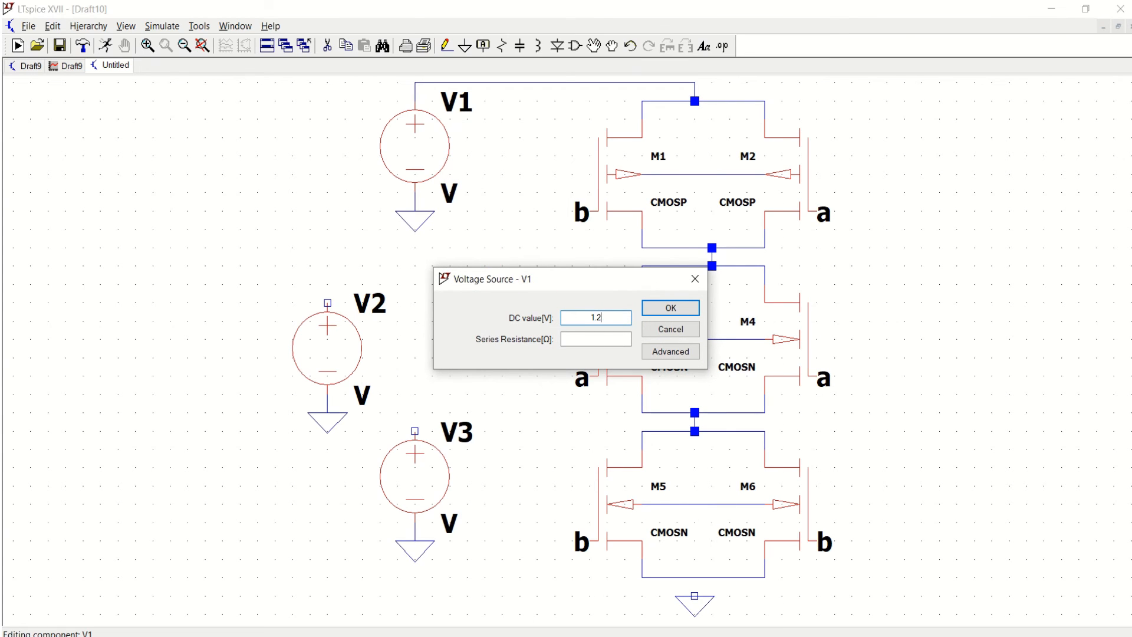
click(673, 309)
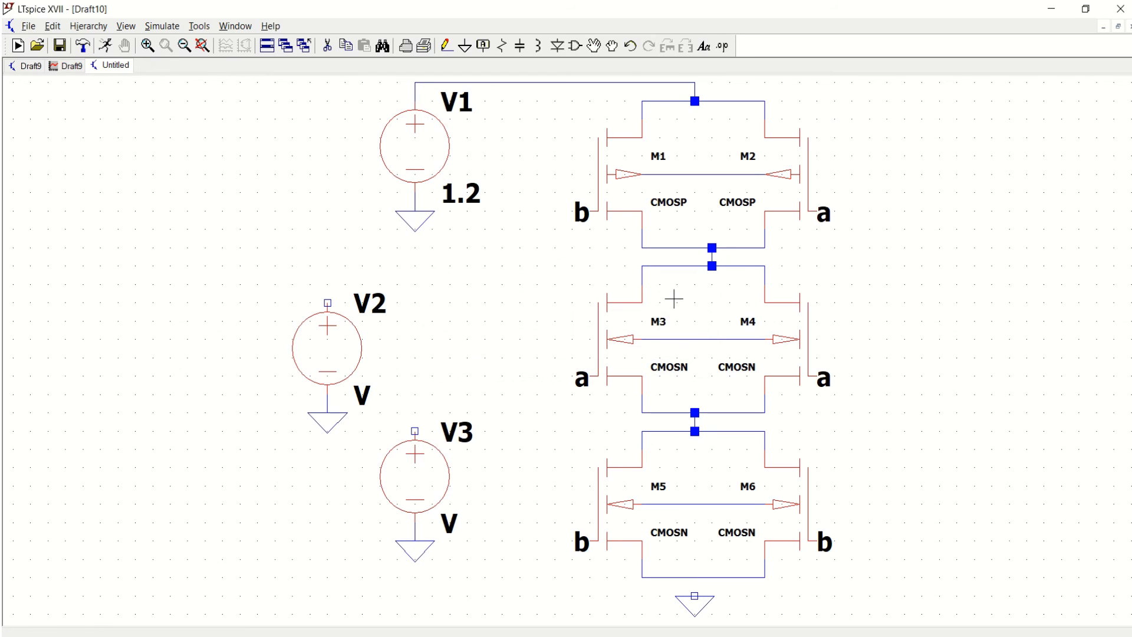
Step: Define V2 as a pulse source with Vinitial 0, Von 1.2, Tdelay 0, Trise 500p, Tfall 500p, Ton 10n and Tperiod 20n
right_click(355, 349)
click(691, 356)
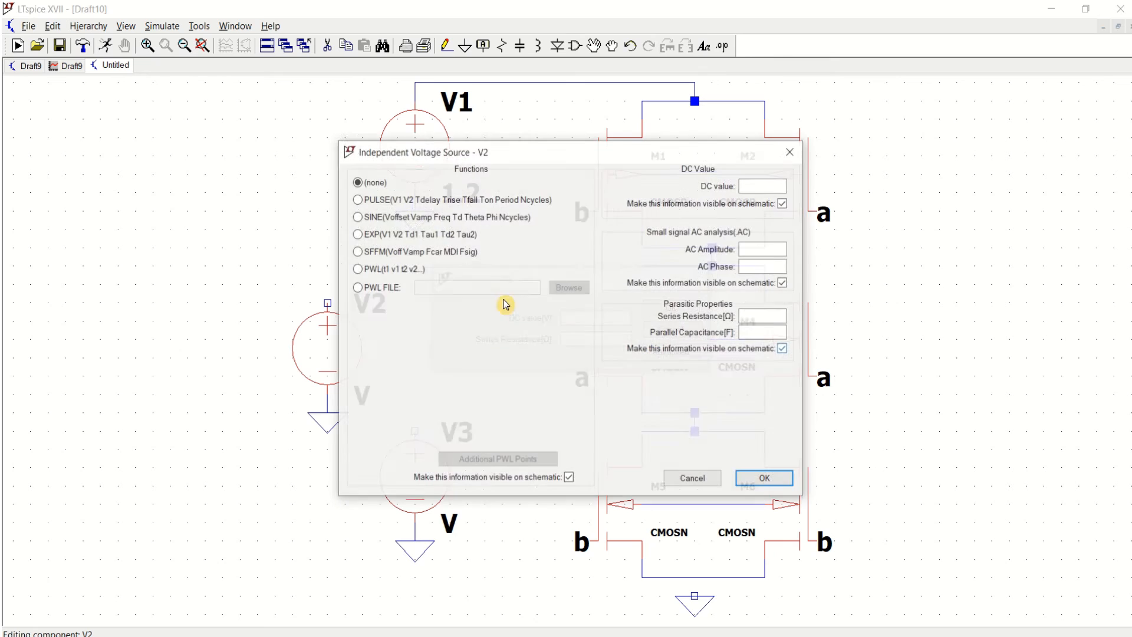
click(377, 203)
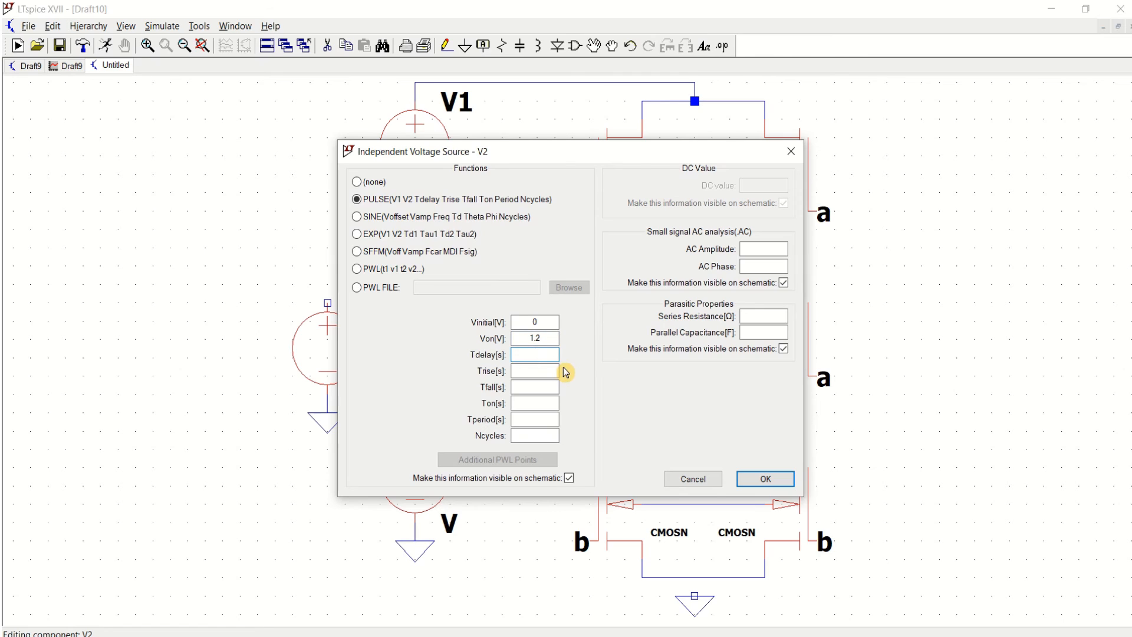
key(Tab)
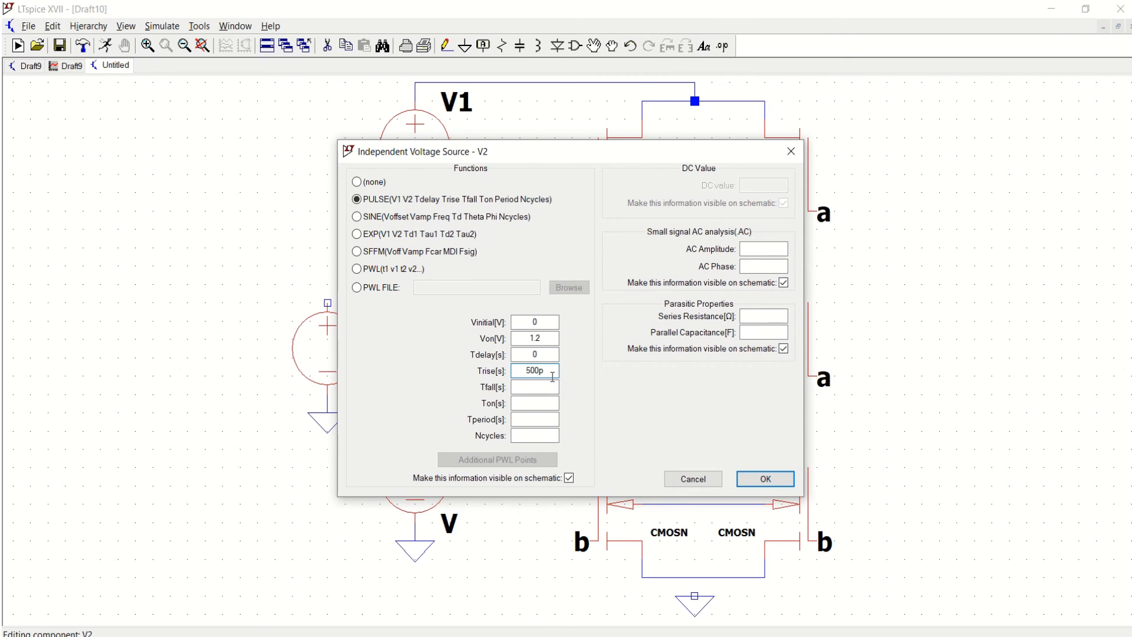
click(524, 389)
text(500p)
click(530, 406)
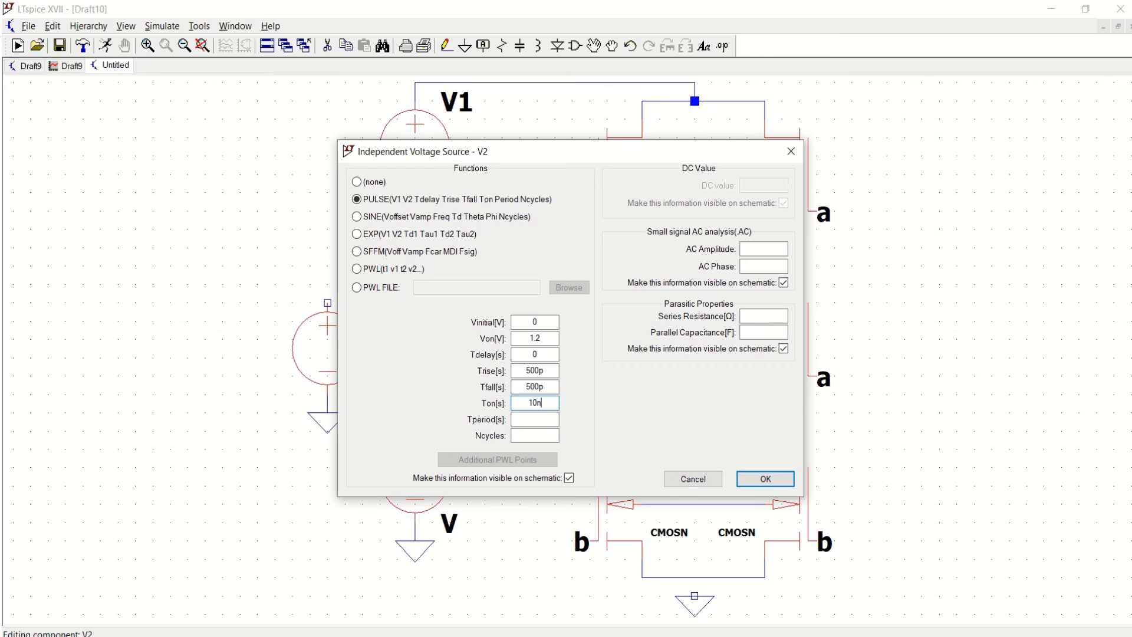
click(536, 419)
click(760, 479)
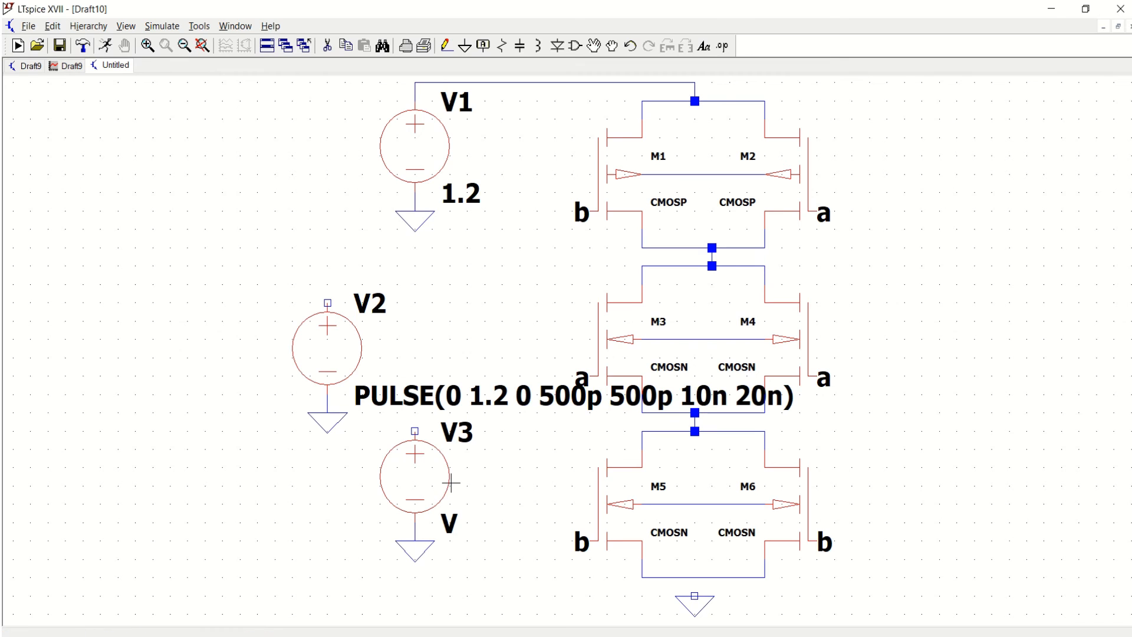
Step: Define V3 as a pulse source with Vinitial 0, Von 1.2, Tdelay 0, Trise 500p, Tfall 500p, Ton 20n and Tperiod 40n
right_click(433, 485)
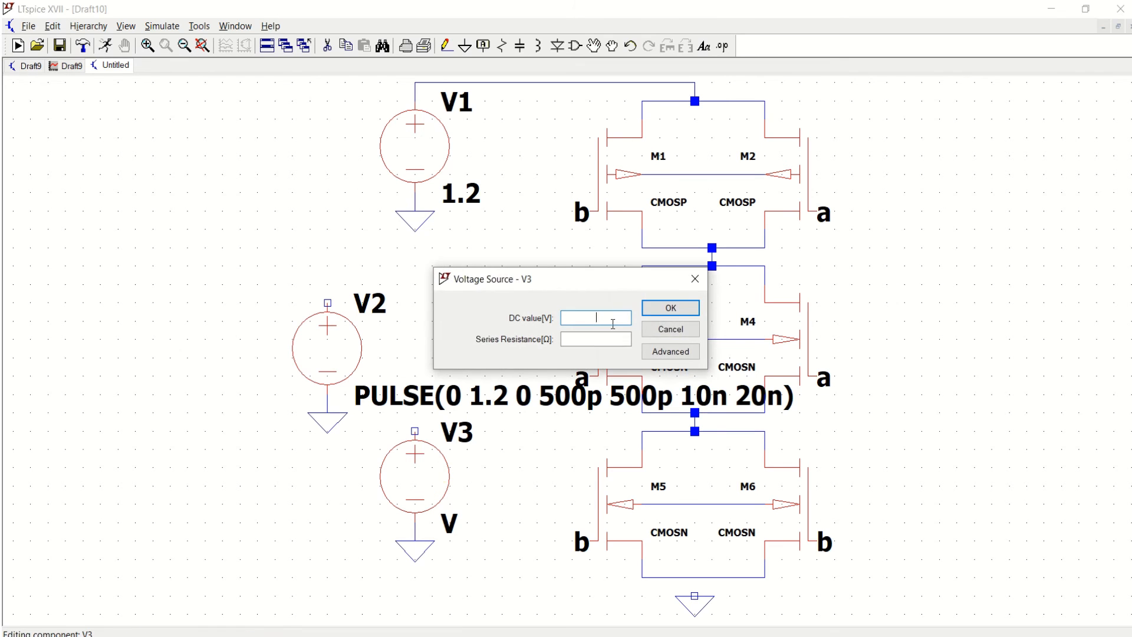
click(675, 352)
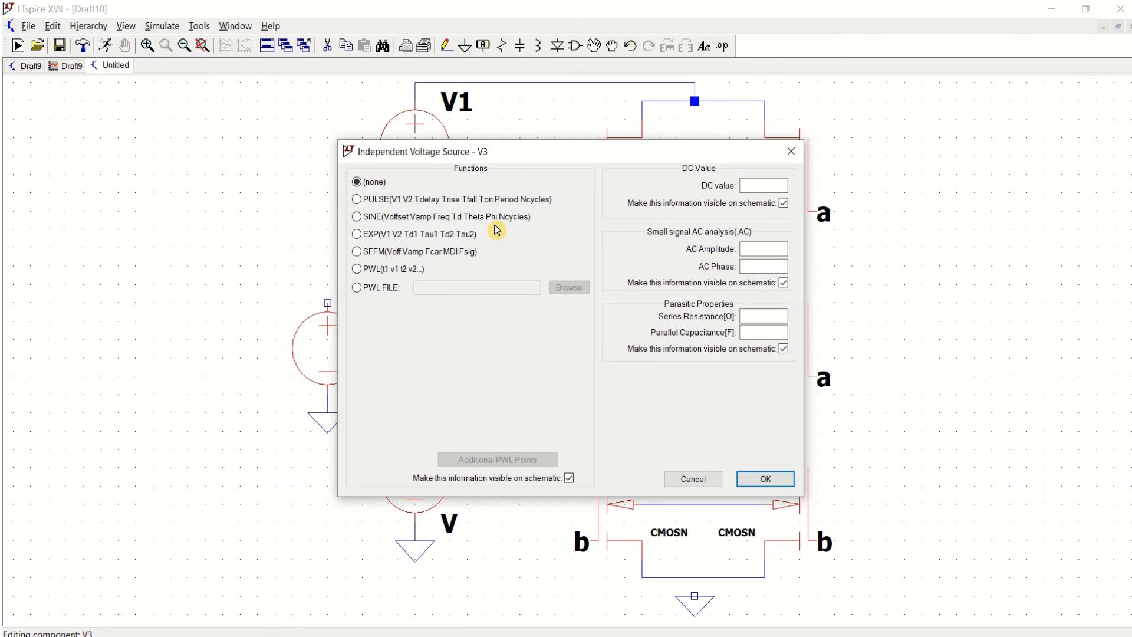
click(371, 201)
click(541, 321)
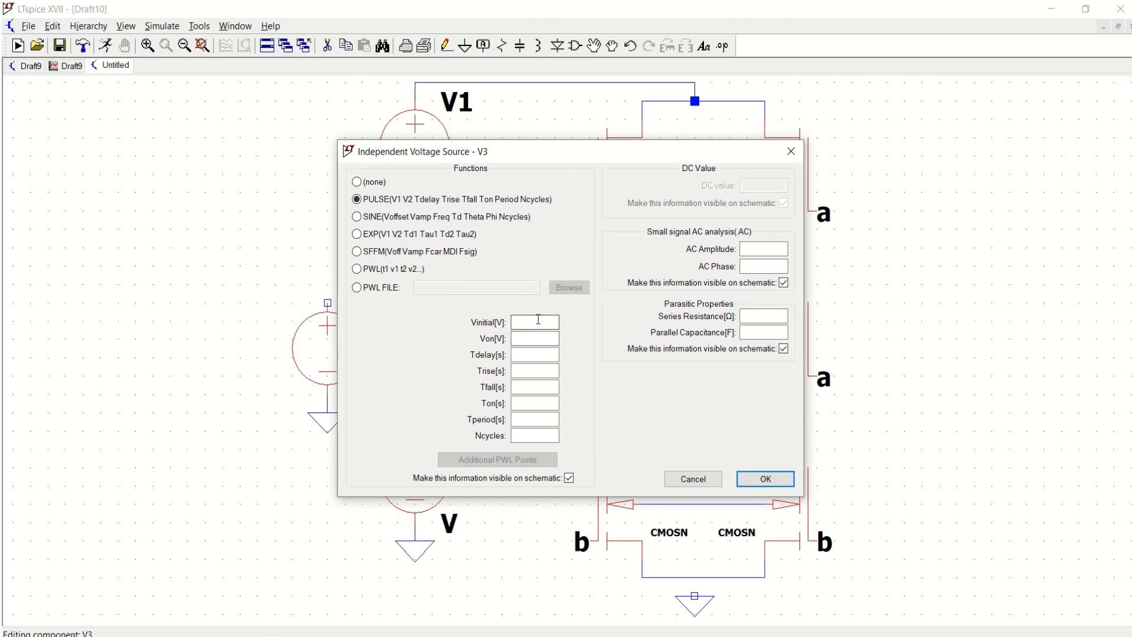
click(546, 338)
click(535, 353)
text(0)
click(539, 371)
text(500)
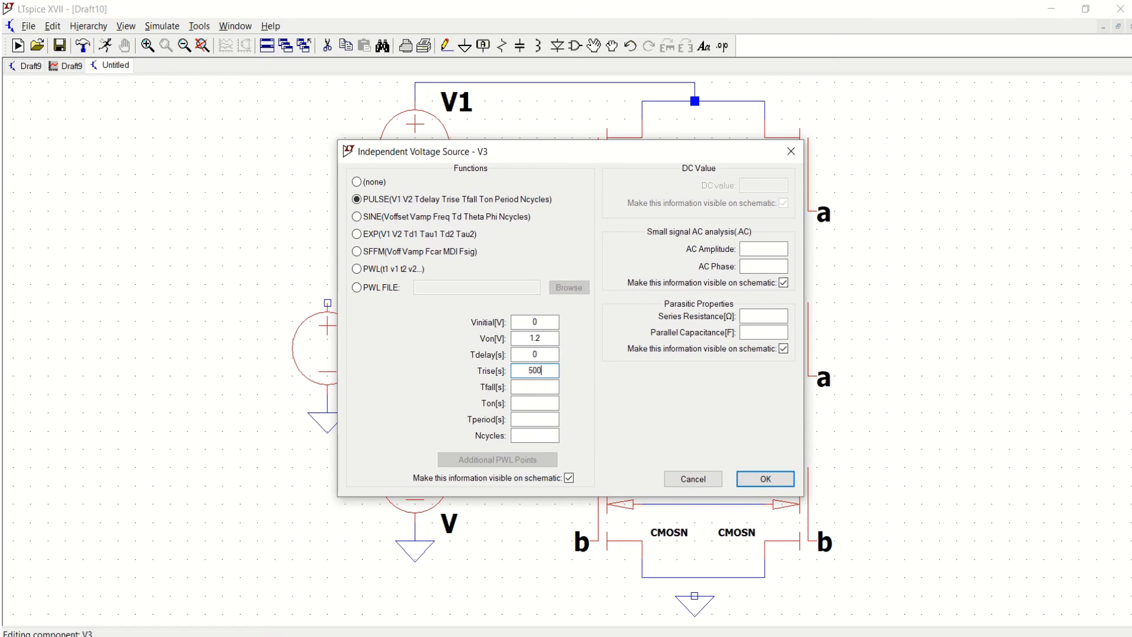
text(p)
click(536, 387)
click(538, 402)
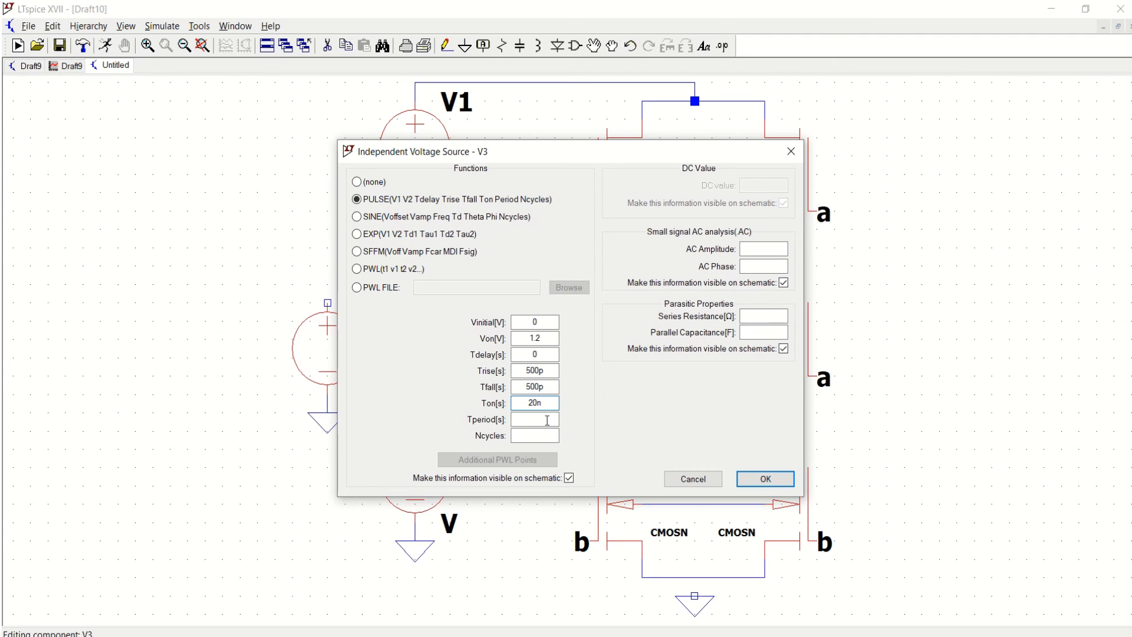
click(548, 420)
click(771, 481)
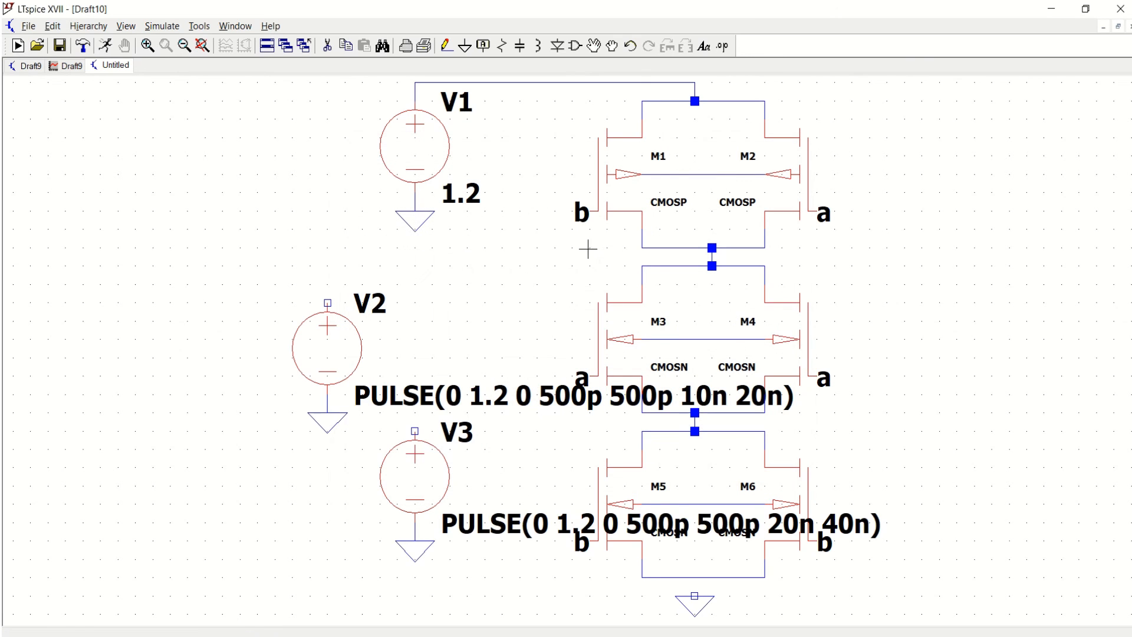
Step: Move the pulse value texts of V2 and V3 to the left so they clear the transistors
click(613, 47)
drag(496, 396, 275, 391)
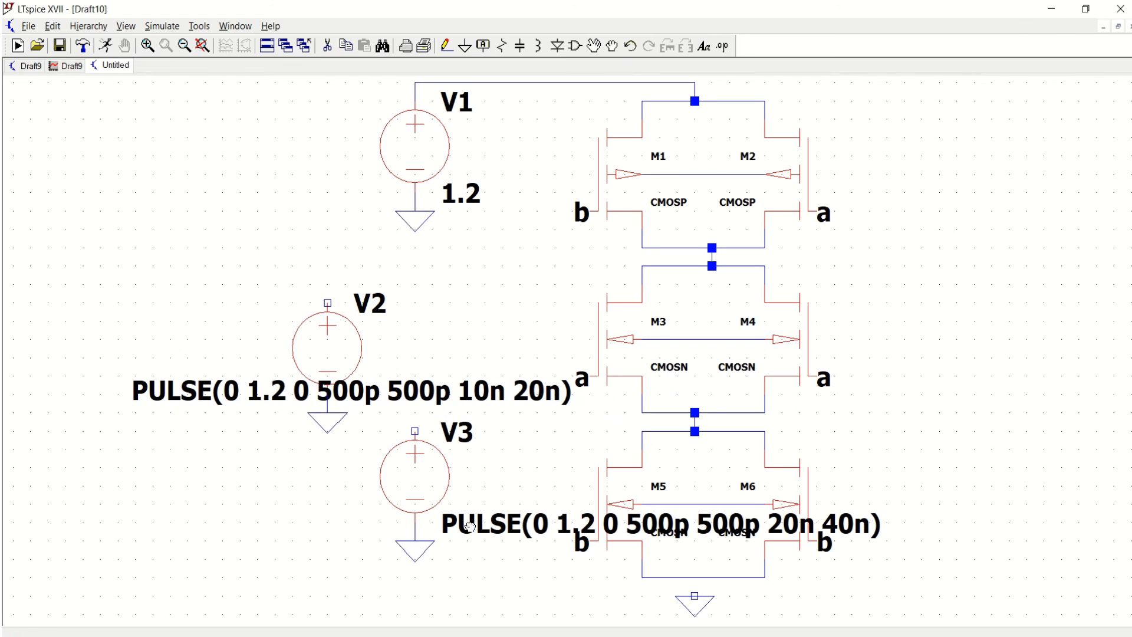
drag(470, 527, 168, 518)
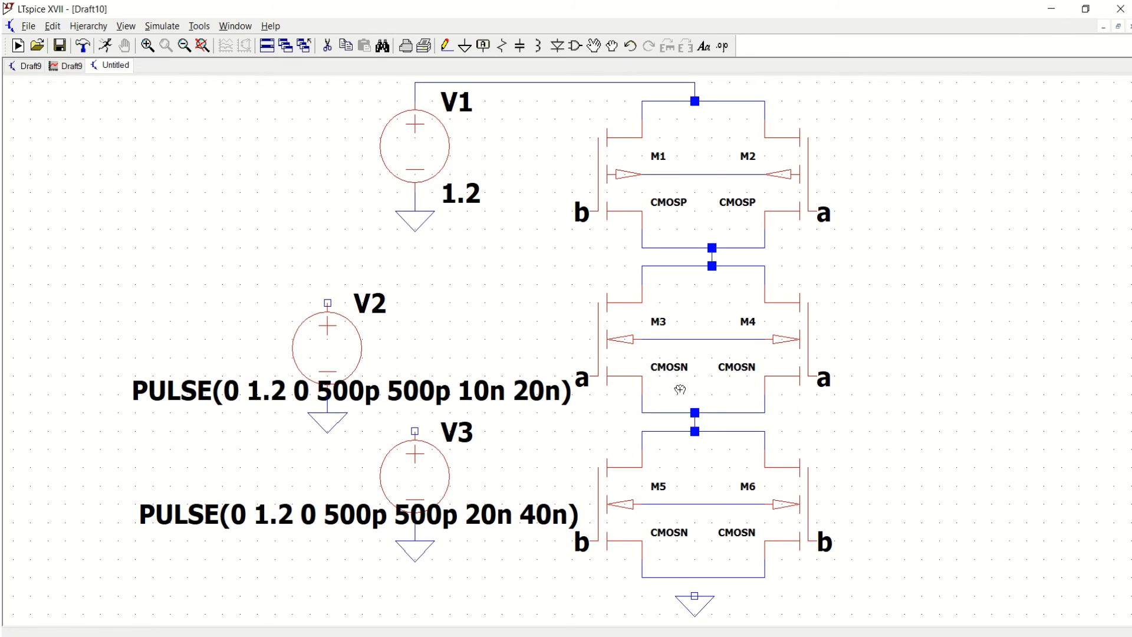
Step: Set the length and width of PMOS transistor M1 to 130n each
right_click(617, 161)
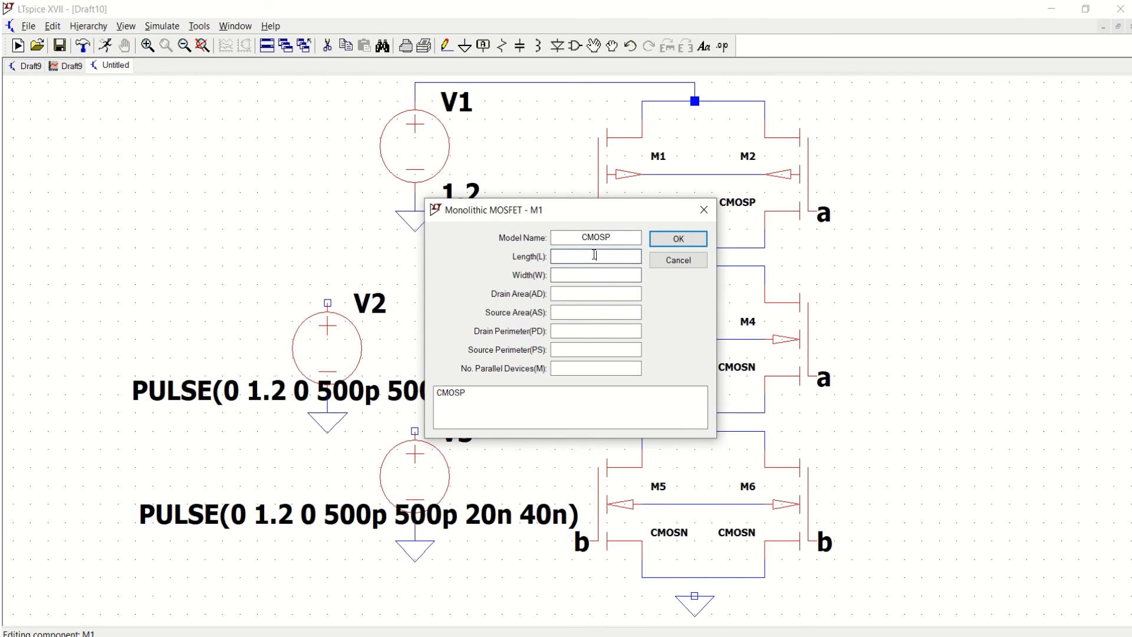
text(130n)
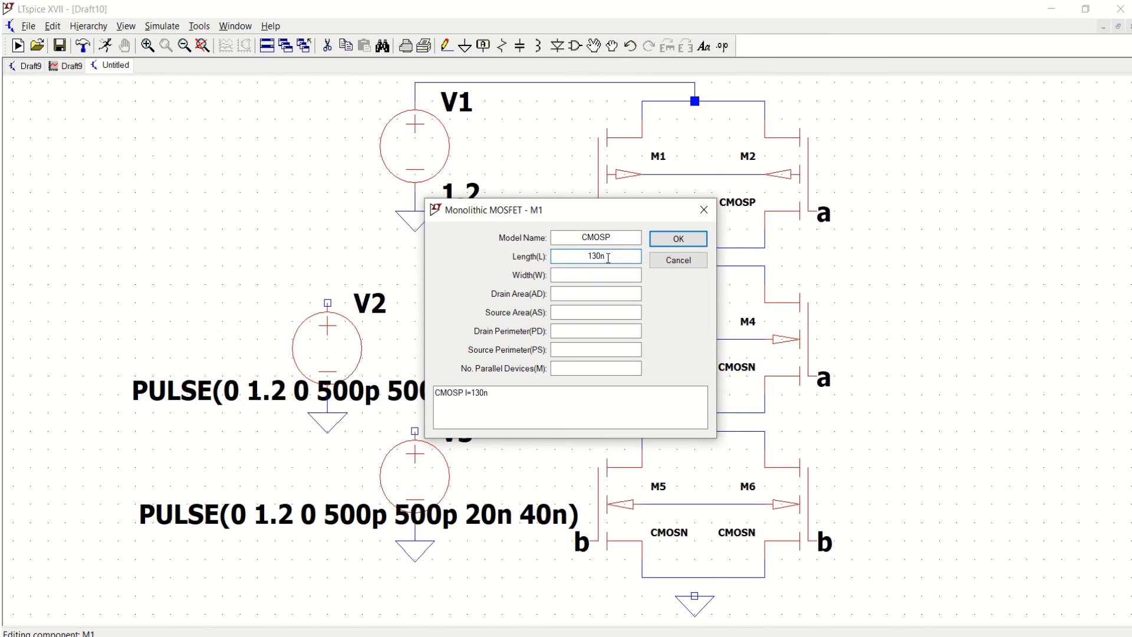
drag(608, 257, 564, 253)
key(ctrl+c)
click(587, 275)
key(ctrl+v)
click(679, 239)
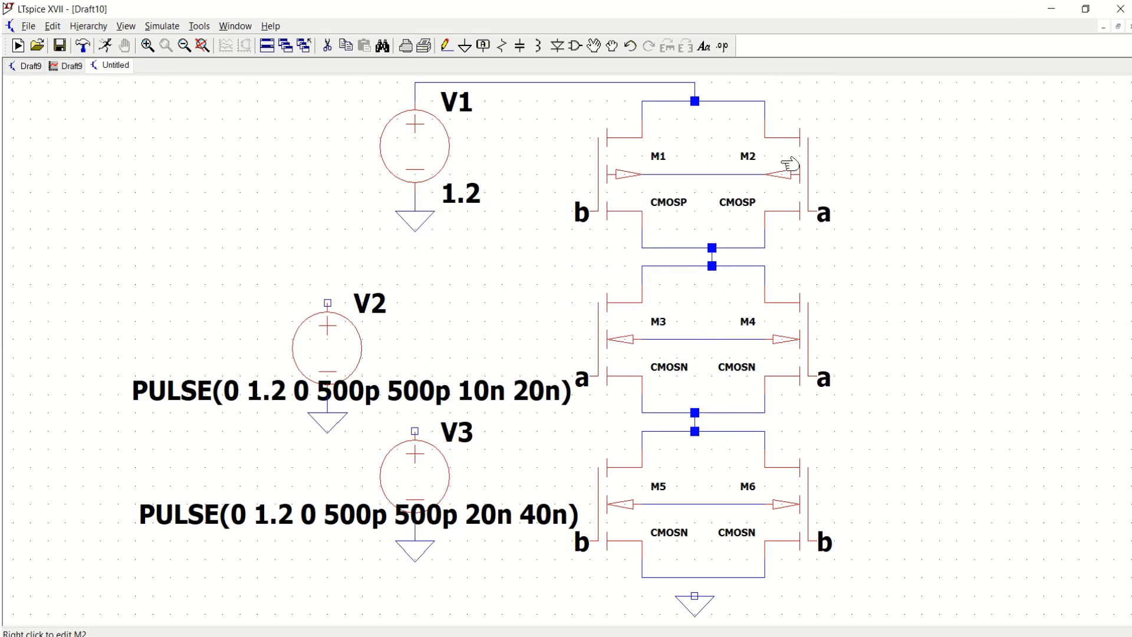
Step: Set the length and width of PMOS transistor M2 to 130n each
right_click(784, 164)
click(593, 257)
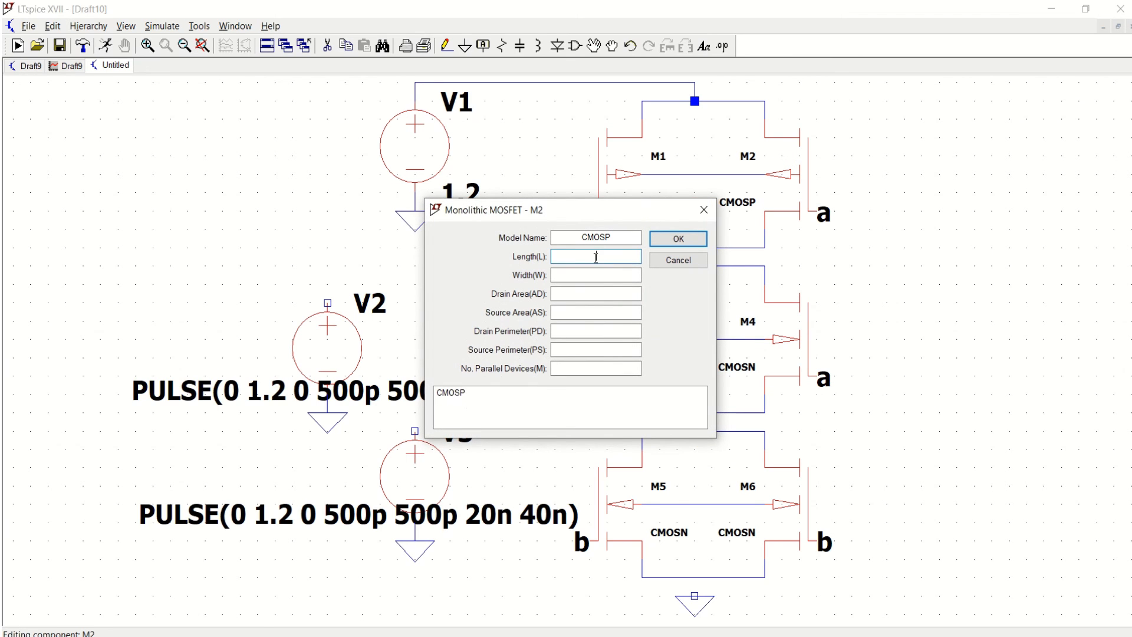
key(ctrl+v)
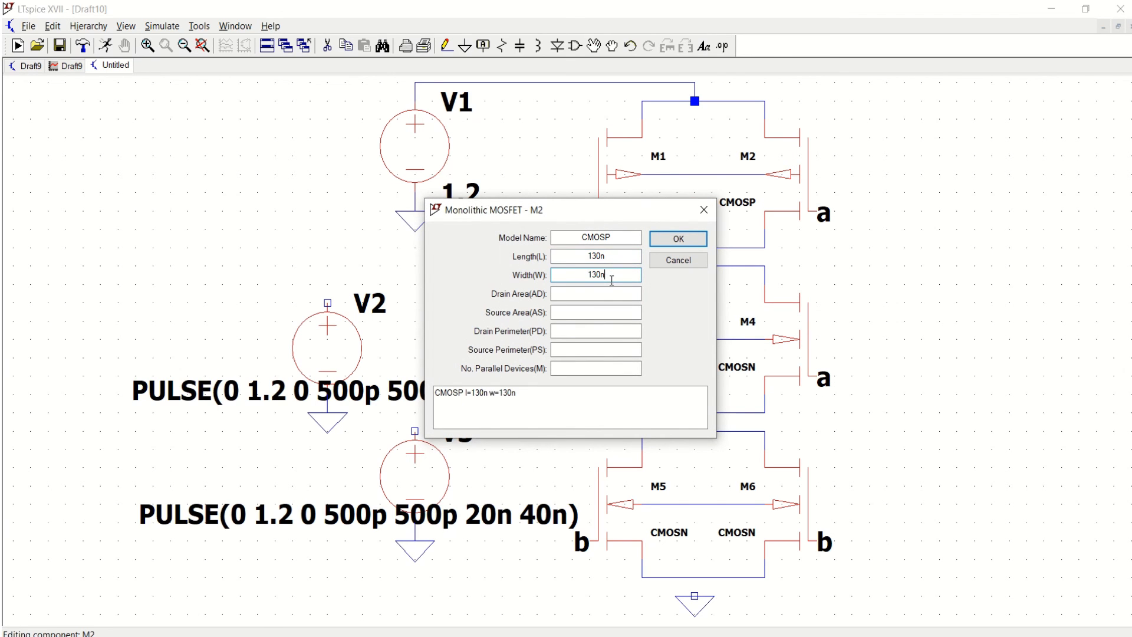
click(679, 239)
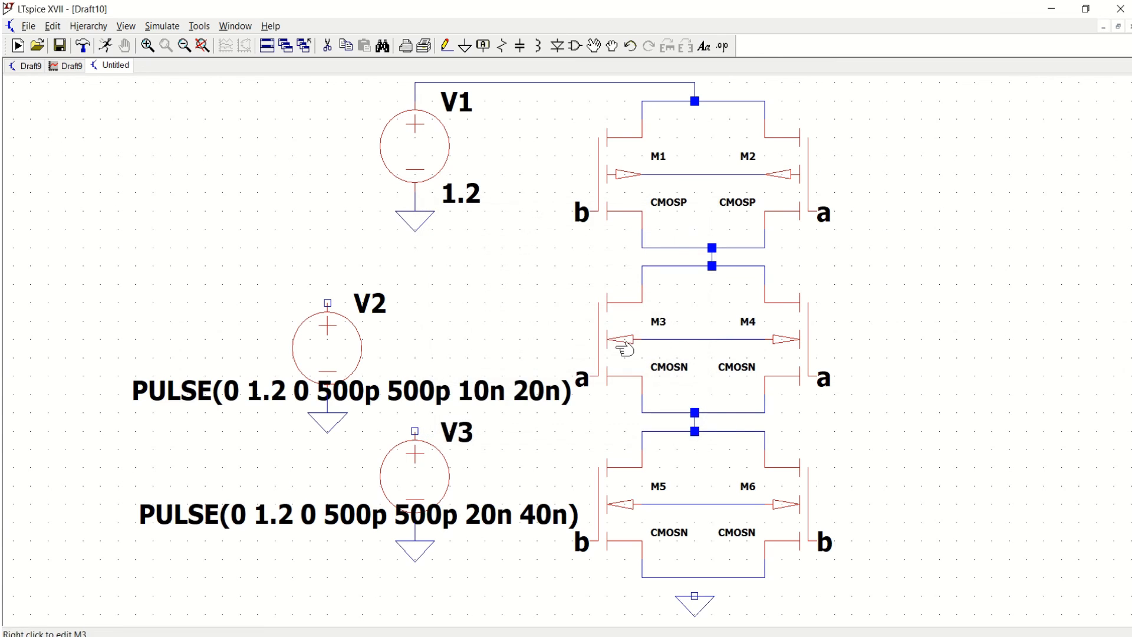
Step: Set the length and width of NMOS transistor M3 to 130n each
right_click(624, 348)
click(599, 255)
key(ctrl+v)
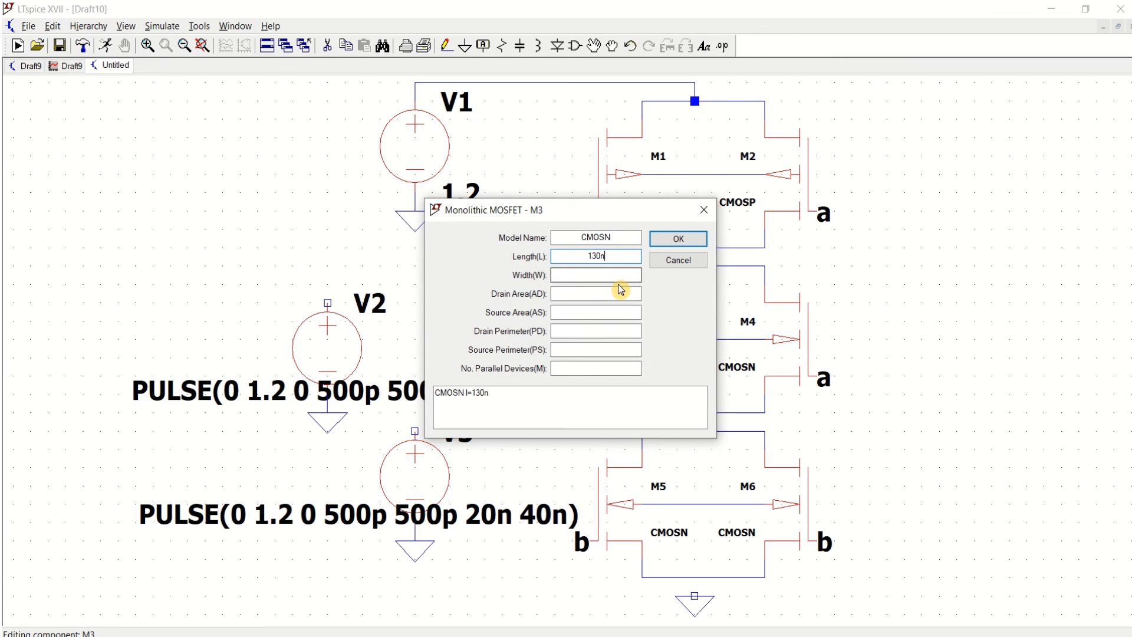
key(ctrl+v)
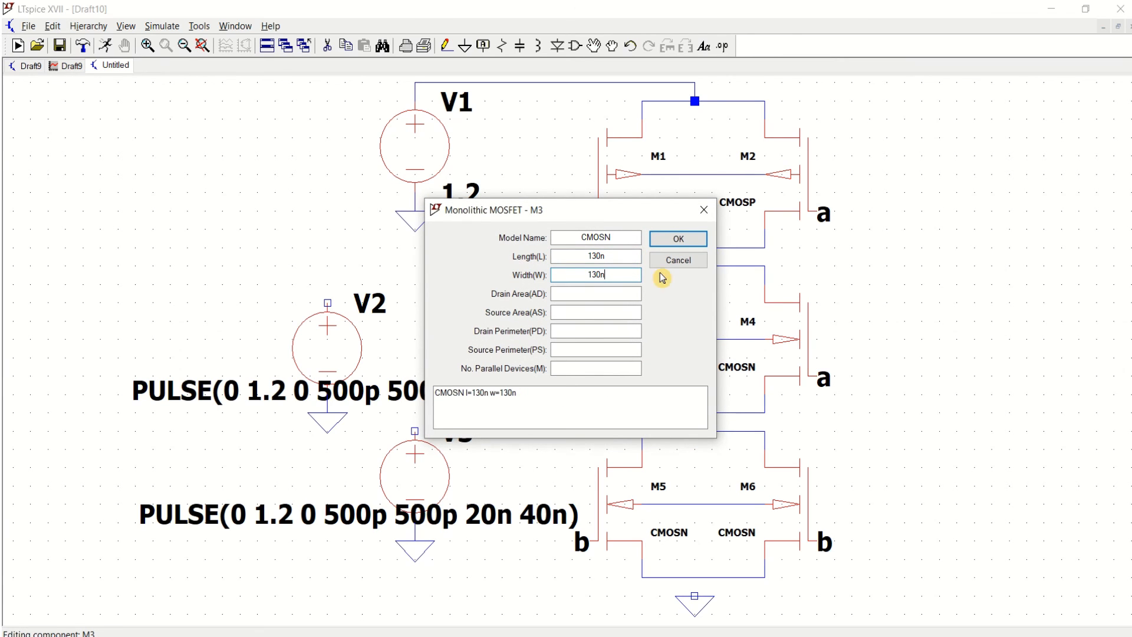
click(680, 240)
Step: Set the length and width of NMOS transistor M4 to 130n each
right_click(794, 334)
click(594, 257)
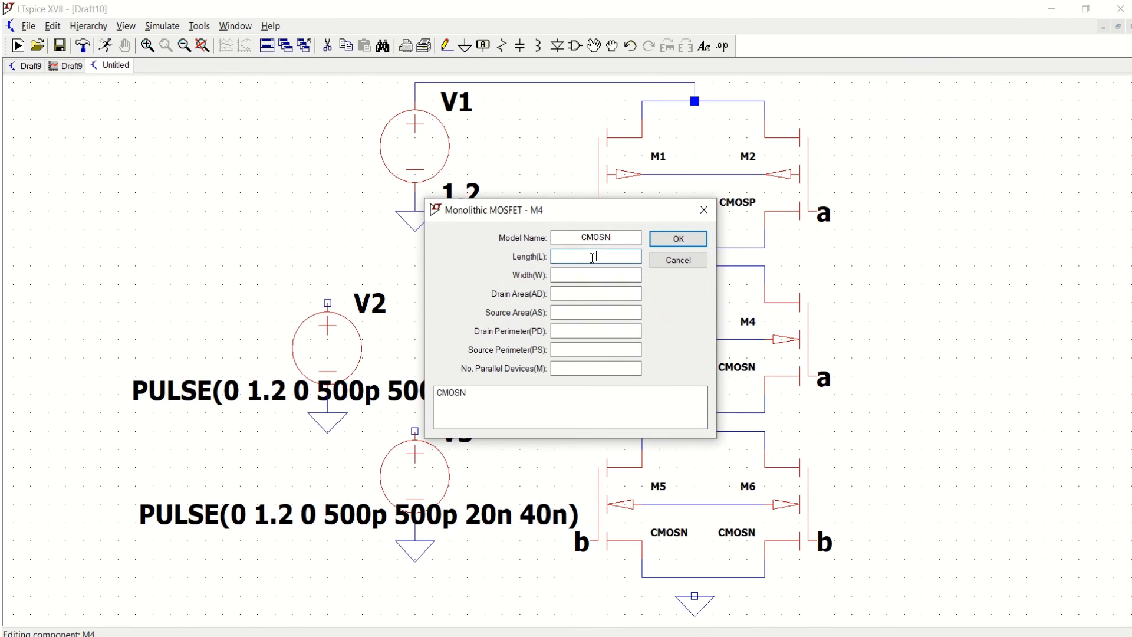
key(ctrl+v)
click(594, 274)
key(ctrl+v)
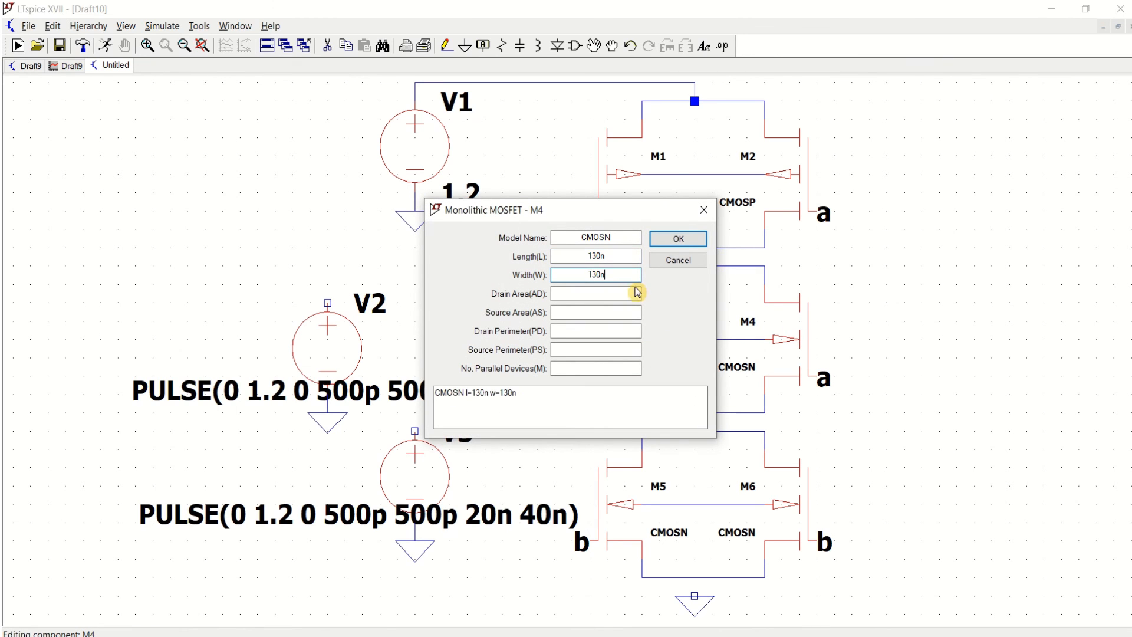
click(669, 237)
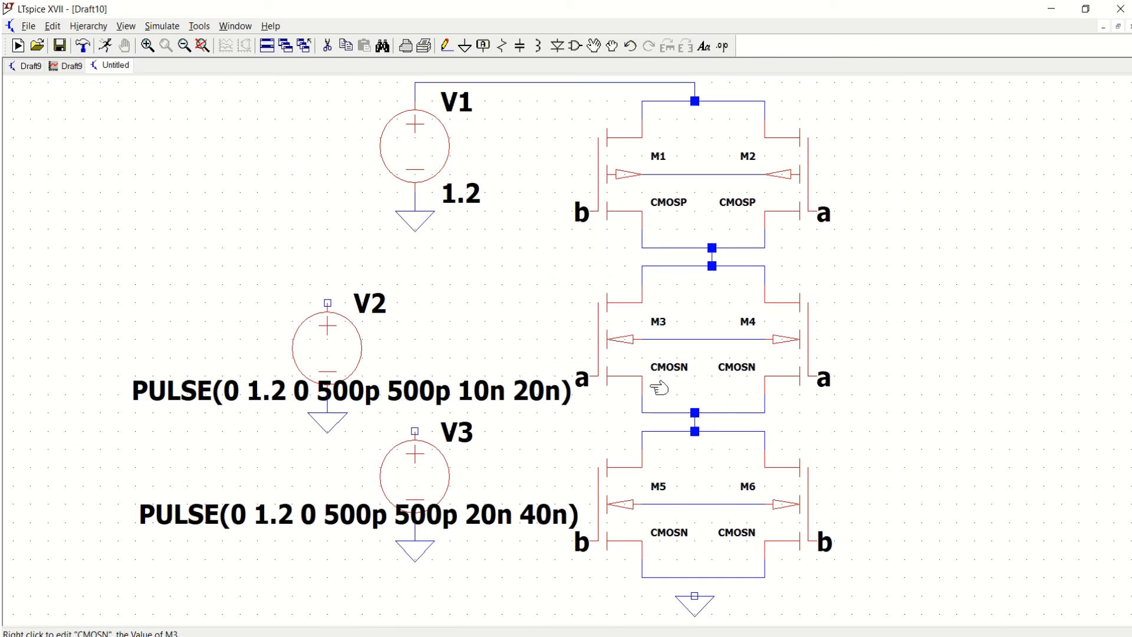
Step: Set the length and width of NMOS transistor M5 to 130n each
right_click(616, 502)
click(596, 254)
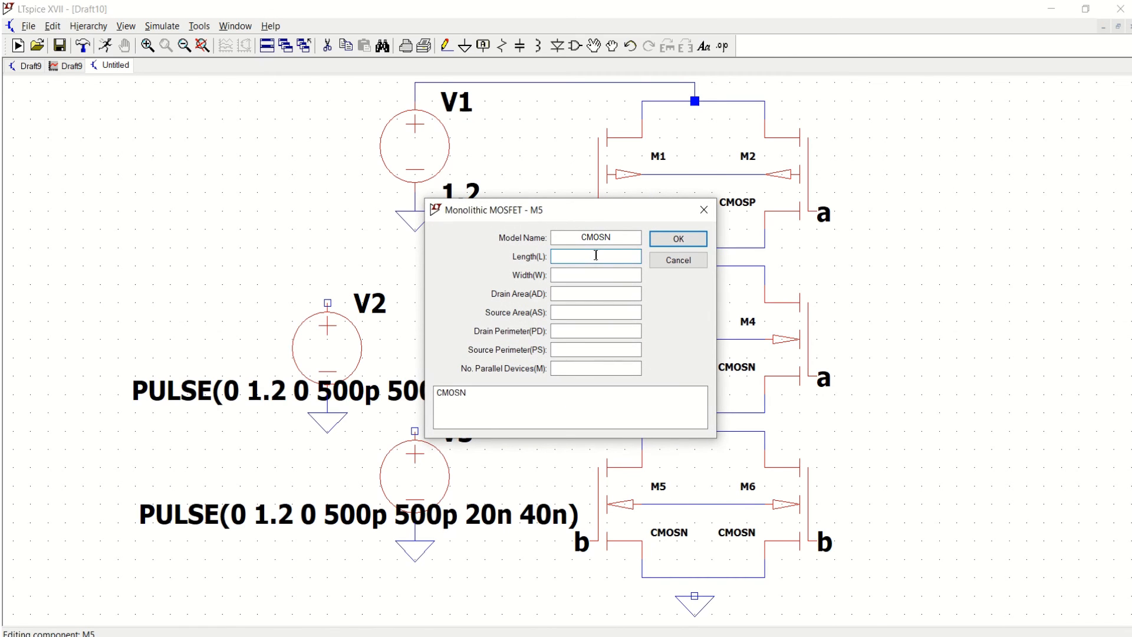
key(ctrl+v)
click(595, 274)
key(ctrl+v)
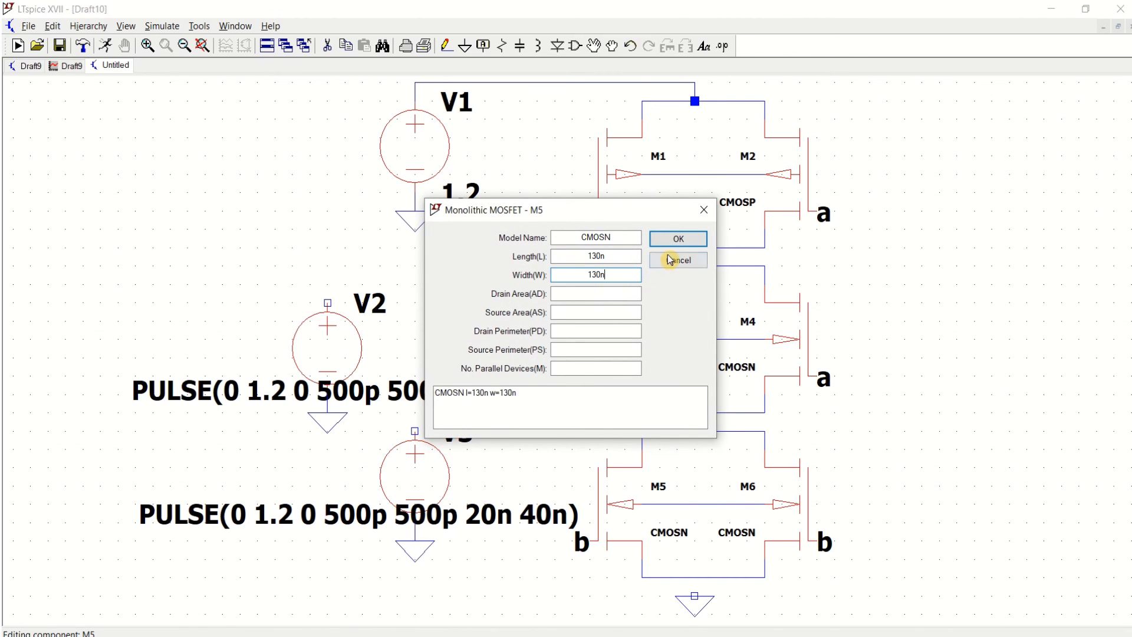
click(678, 238)
Step: Set the length and width of NMOS transistor M6 to 130n each
right_click(785, 497)
click(598, 255)
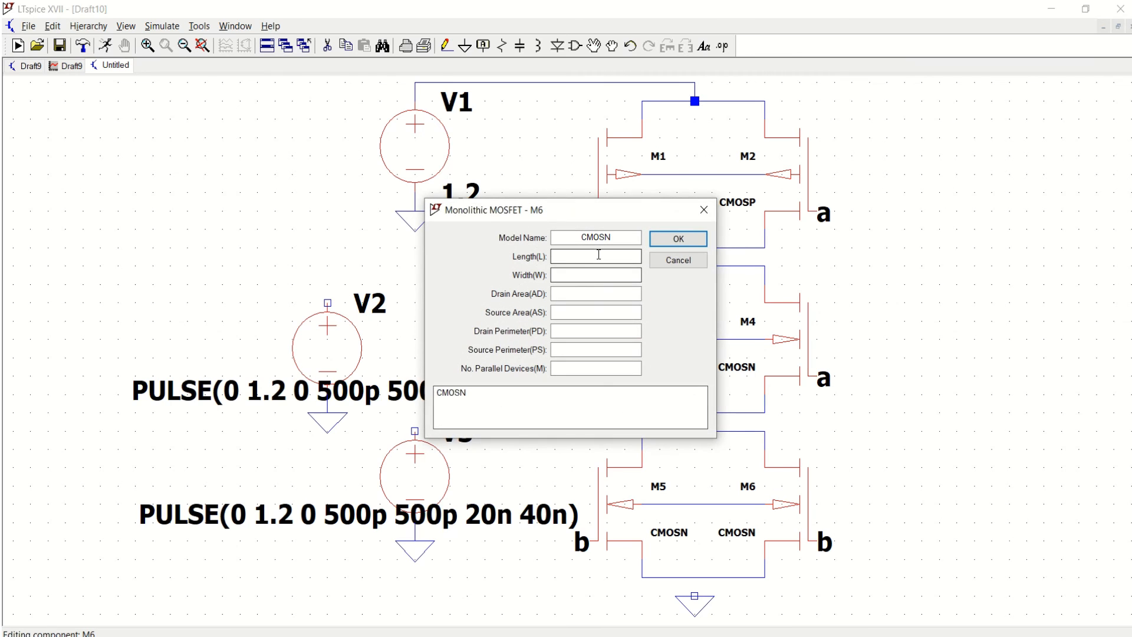
click(599, 257)
key(ctrl+v)
click(607, 275)
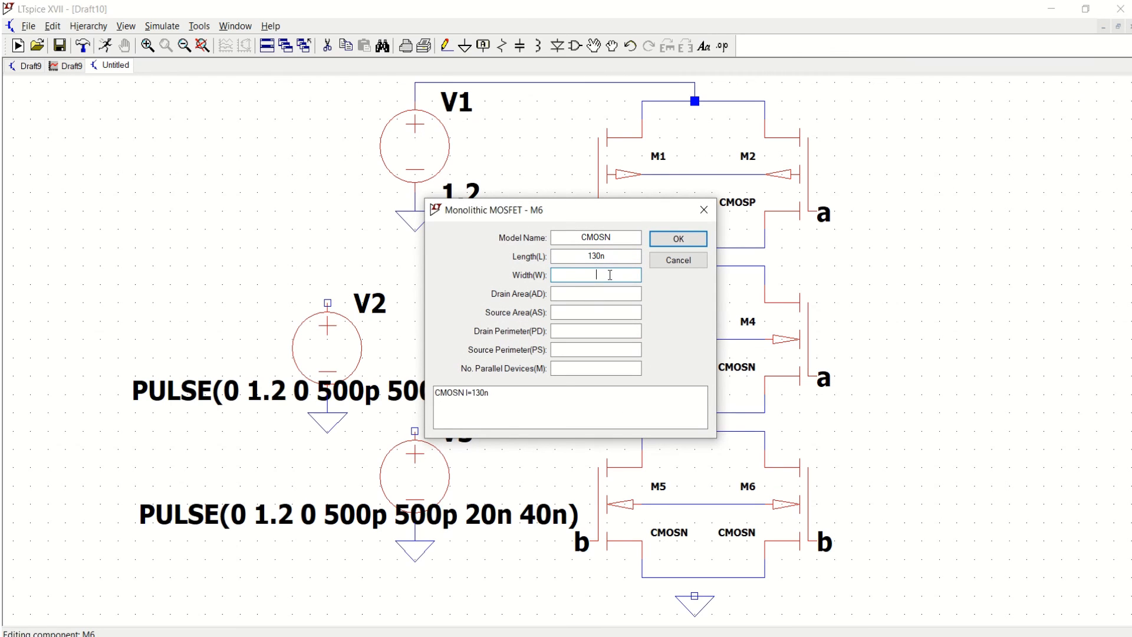
key(ctrl+v)
click(689, 243)
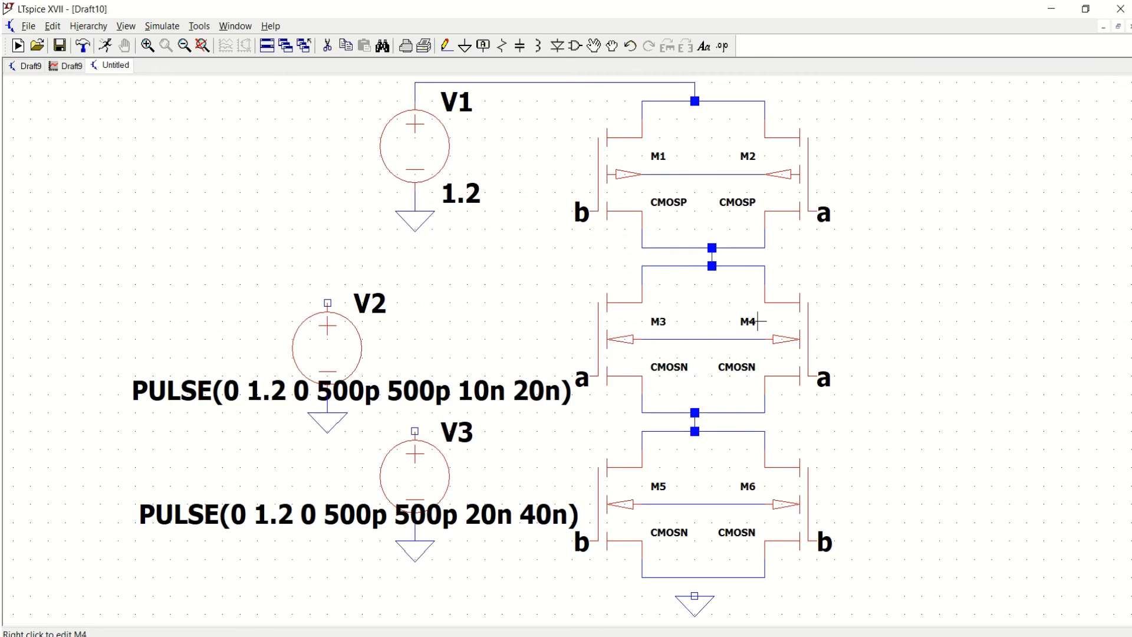
Step: Place a rotated net label "a" on V2's positive terminal
click(484, 47)
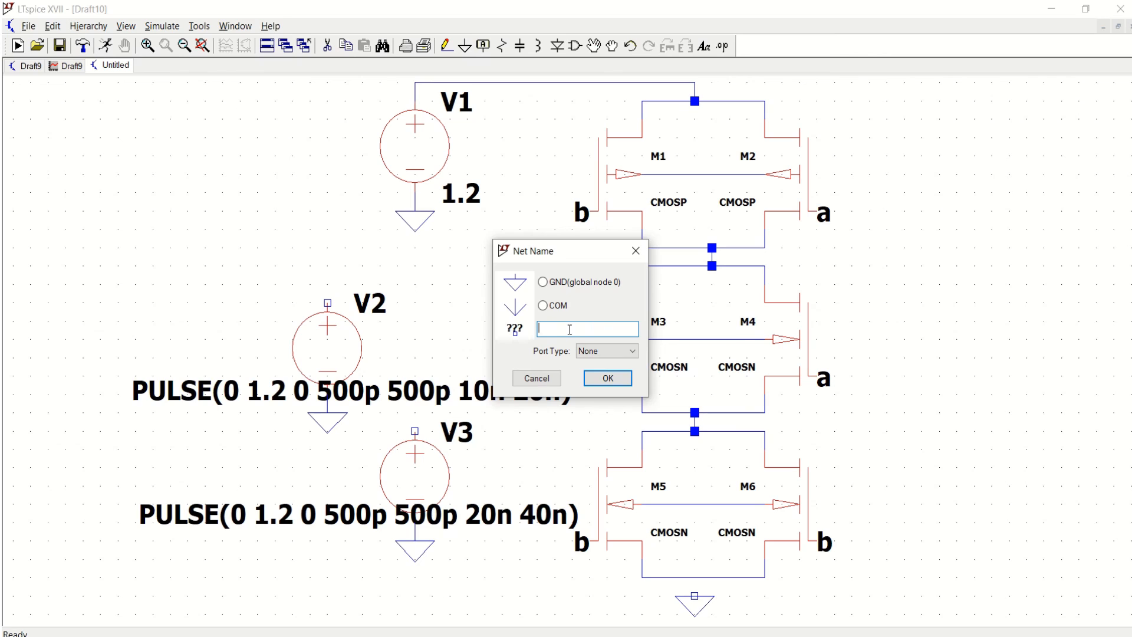
click(624, 376)
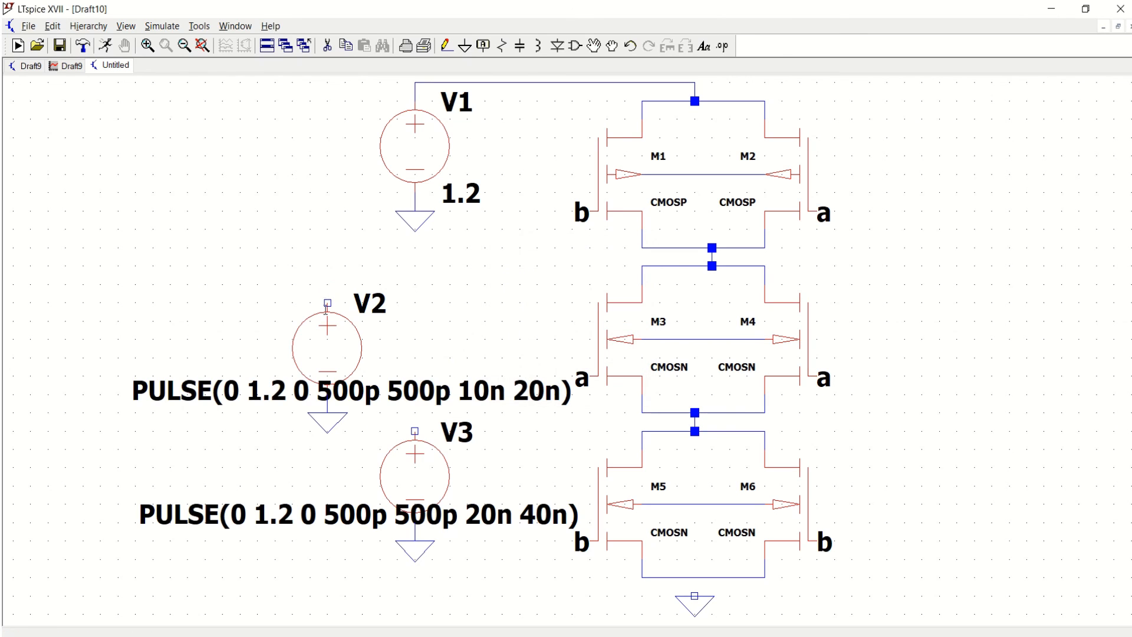
click(328, 303)
key(Escape)
Step: Place a rotated net label "b" on V3's positive terminal
click(484, 47)
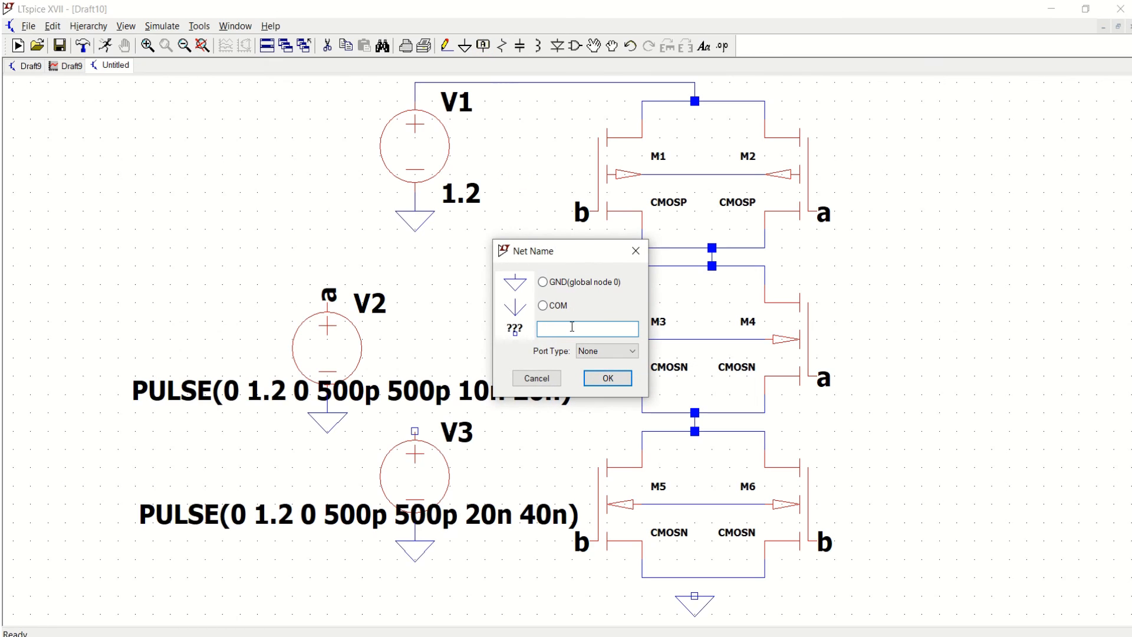
text(b)
click(611, 378)
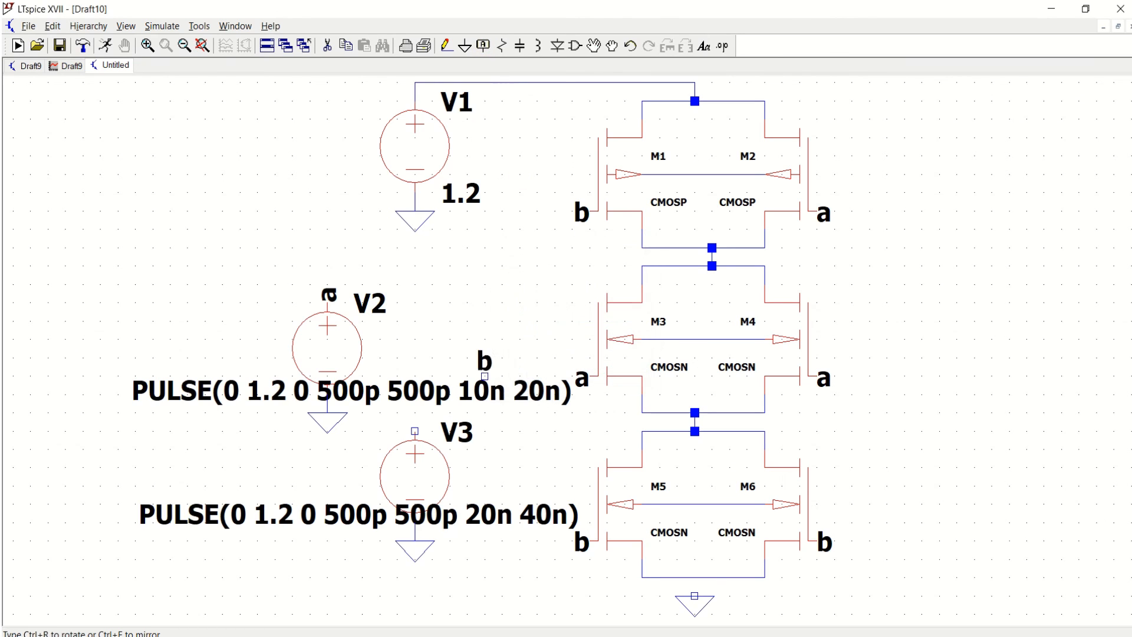
key(ctrl+r)
click(415, 439)
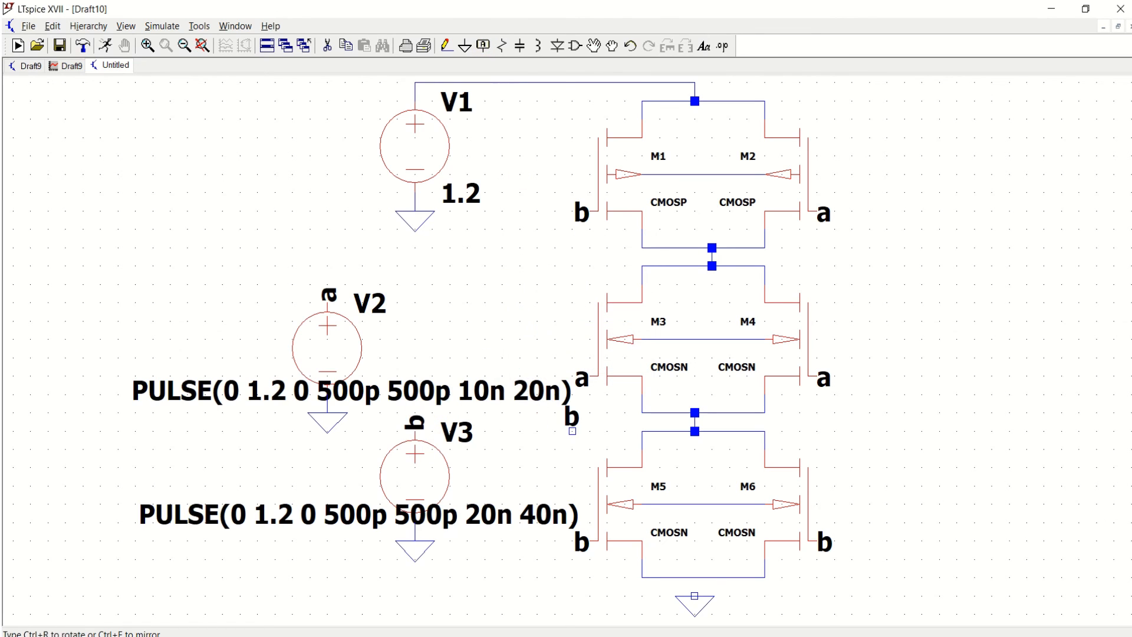
key(Escape)
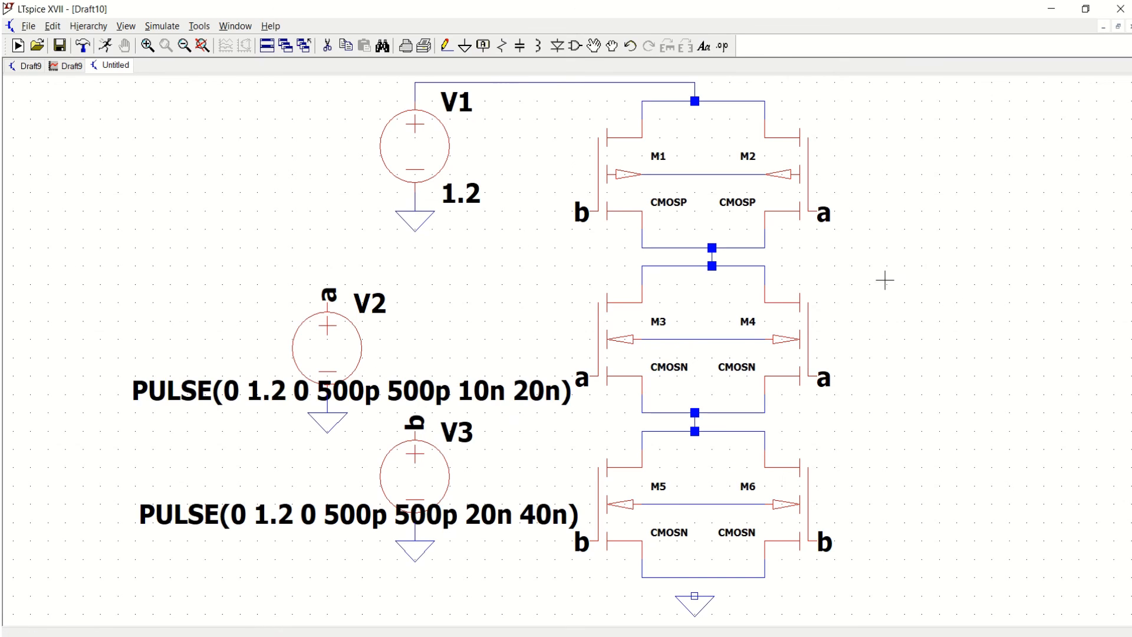
Step: Add the SPICE directive ".include ibm130.lib" to the right of the transistor circuit
click(723, 46)
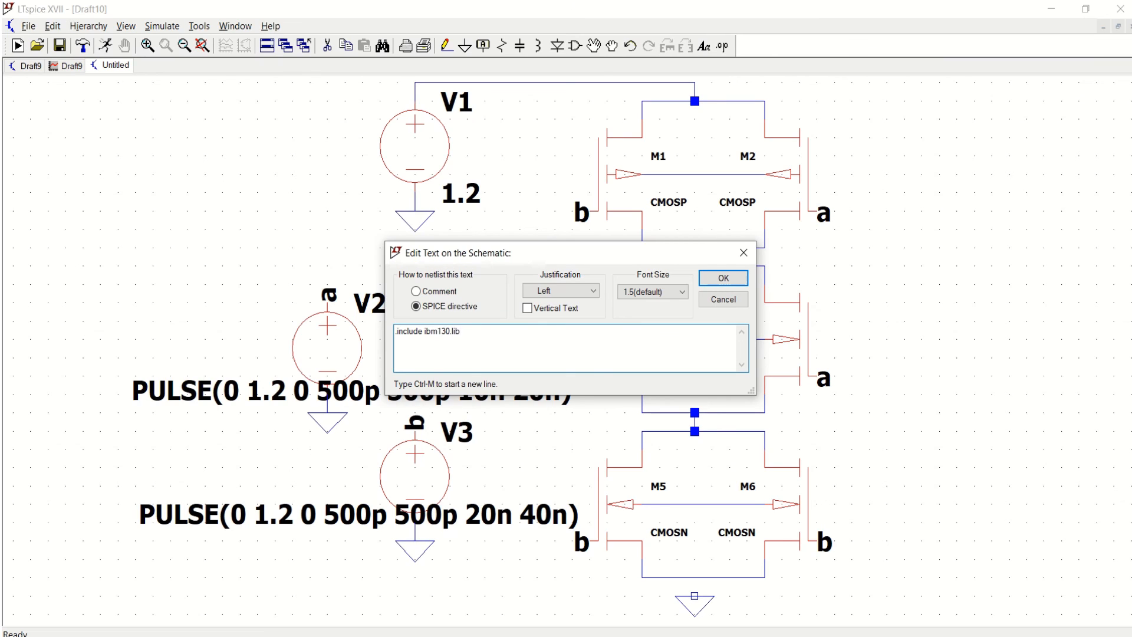
click(720, 279)
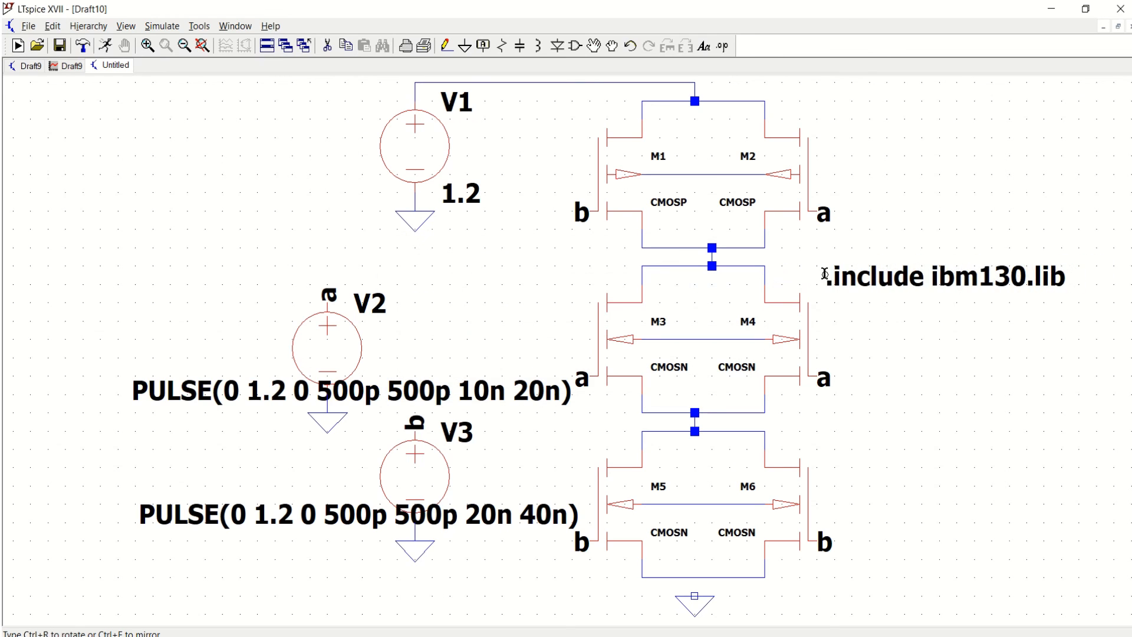
click(836, 264)
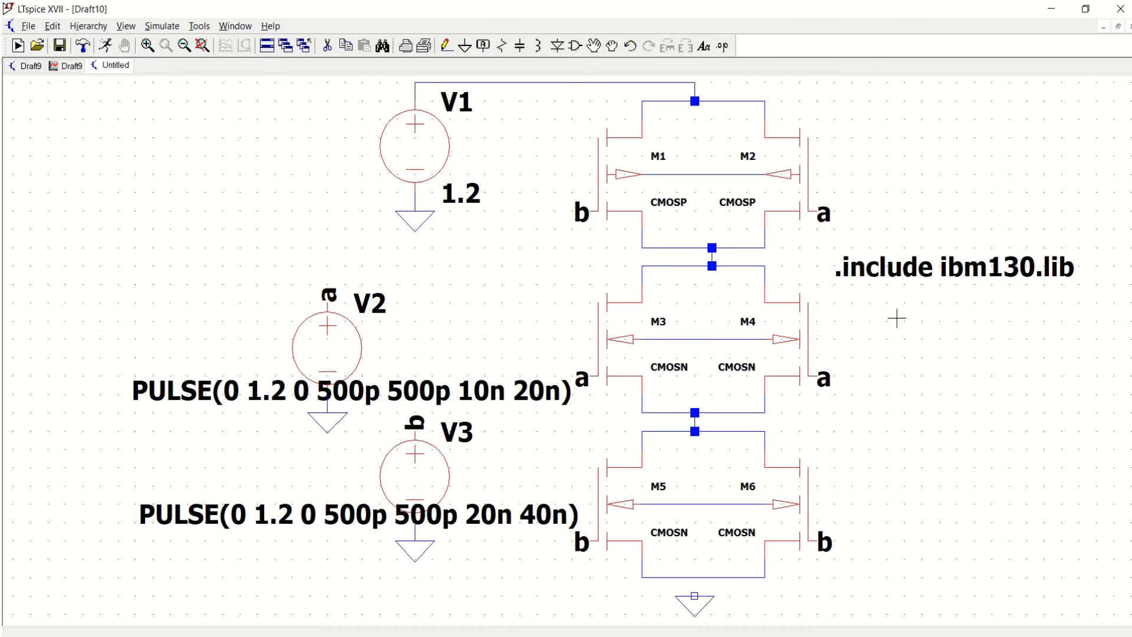
Step: Add a transient analysis command with a 100n stop time and place it beneath the .include directive
right_click(897, 318)
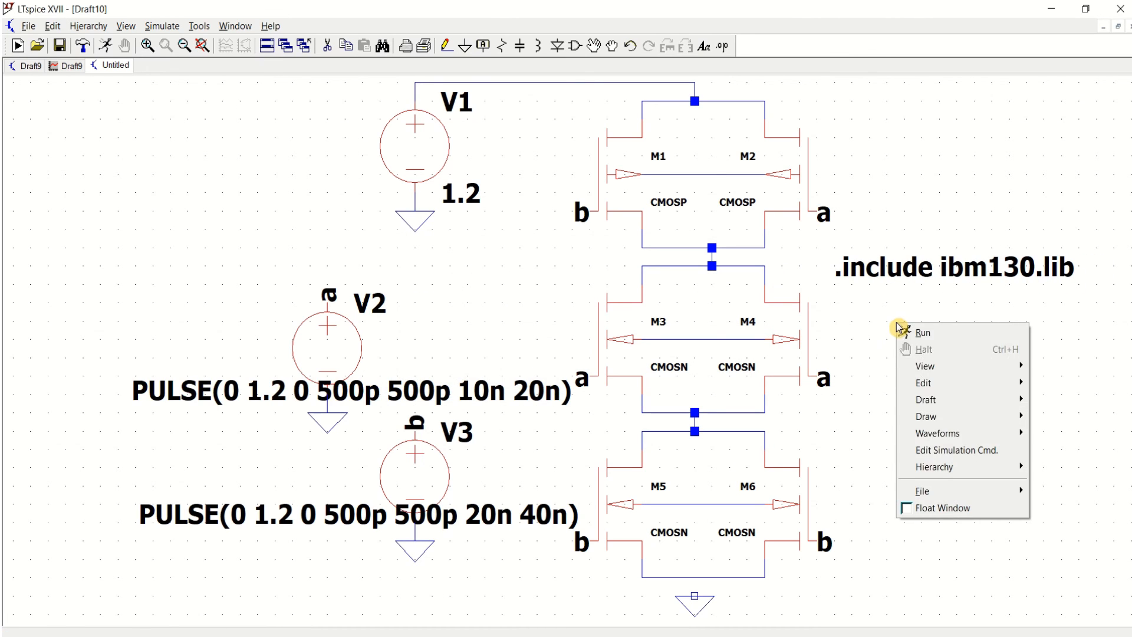
click(985, 451)
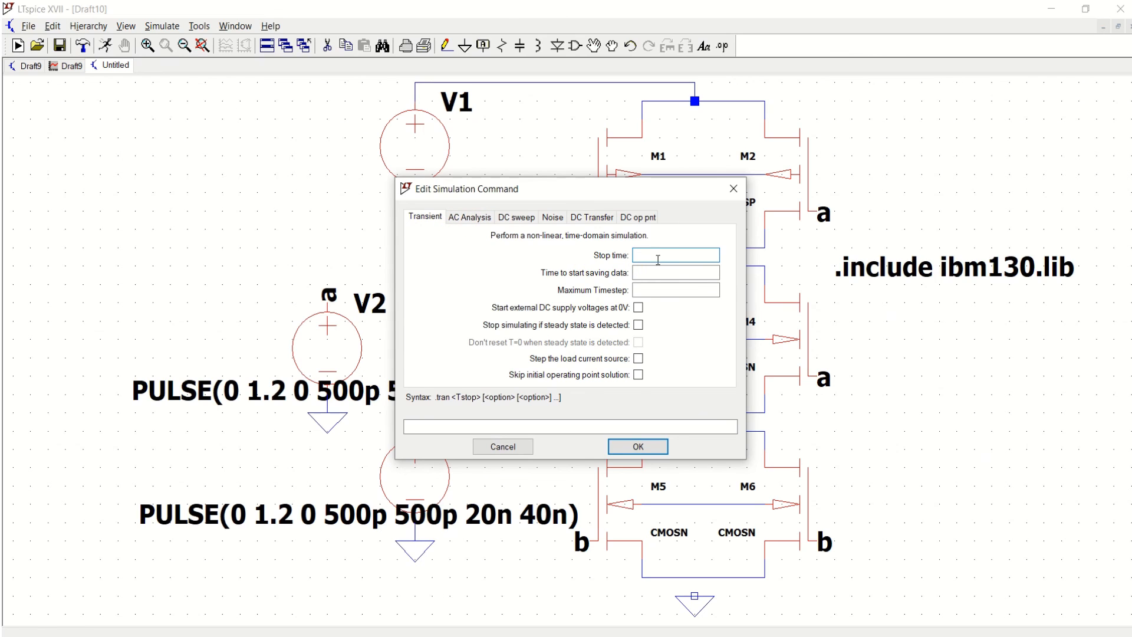
text(100n)
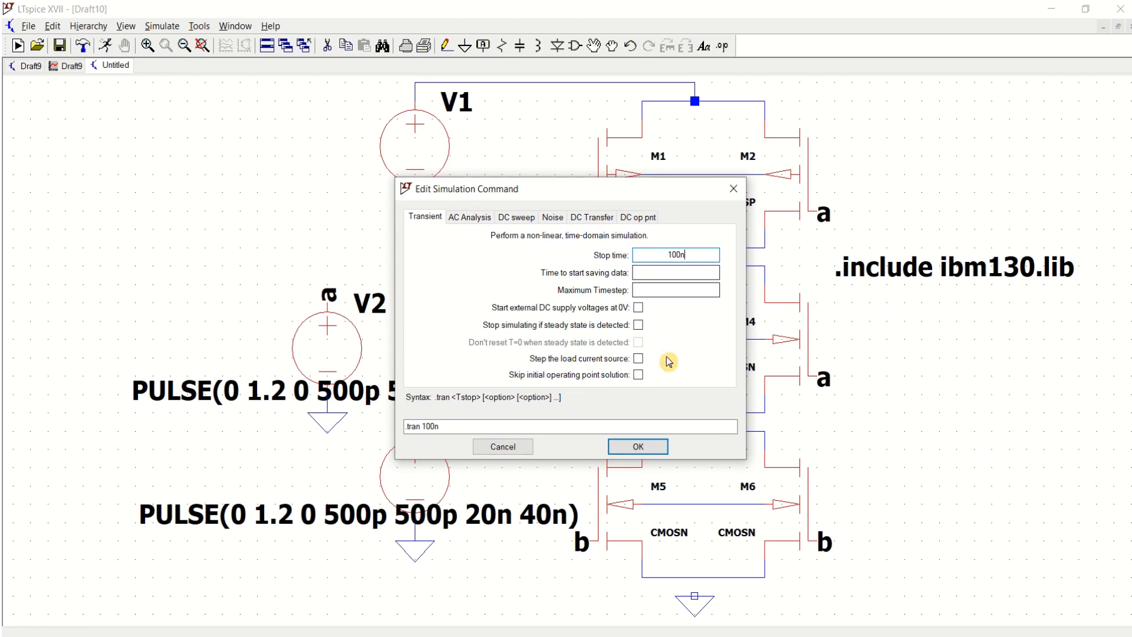
click(638, 447)
click(833, 304)
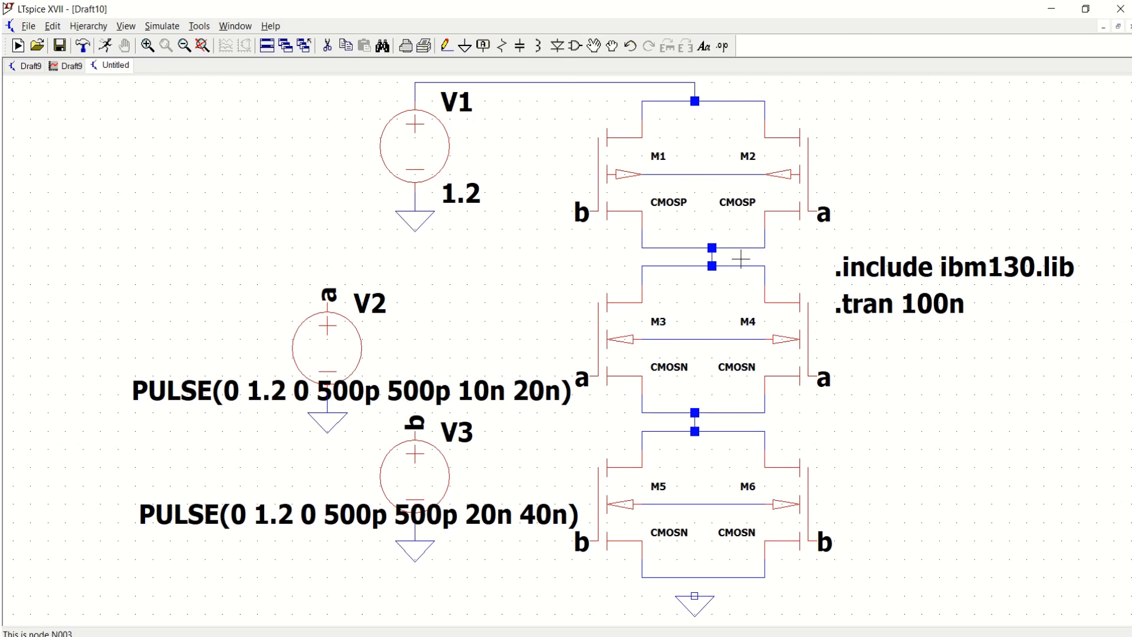
Step: Place the net label "Y_NAND" on the output node between the PMOS pair M1/M2 and the NMOS pair M3/M4
click(482, 47)
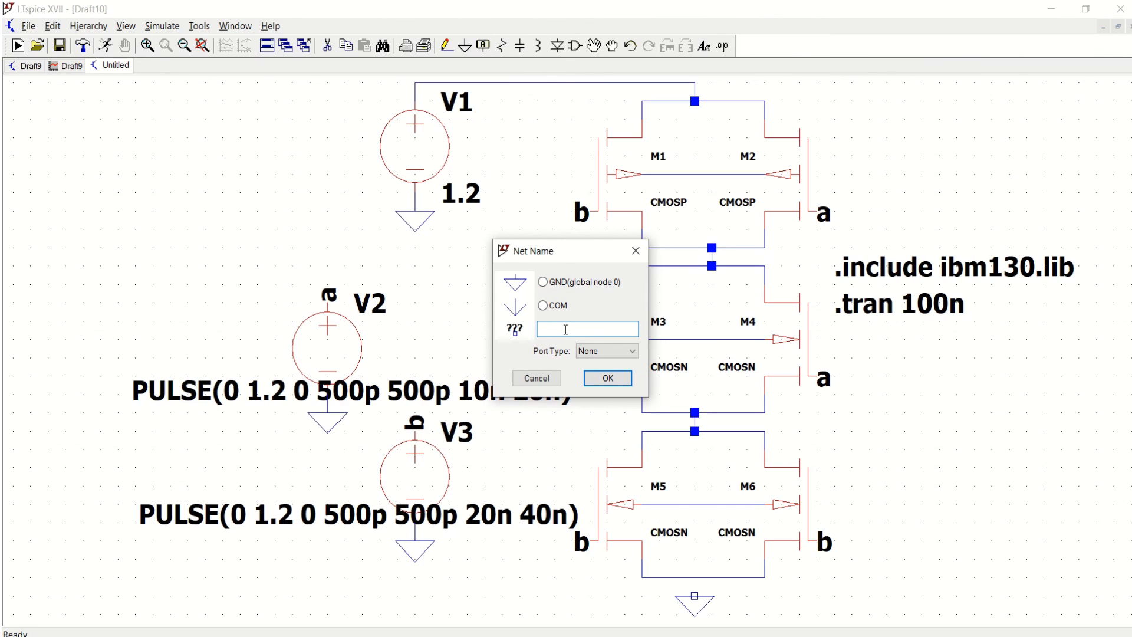
text(Y_NAND)
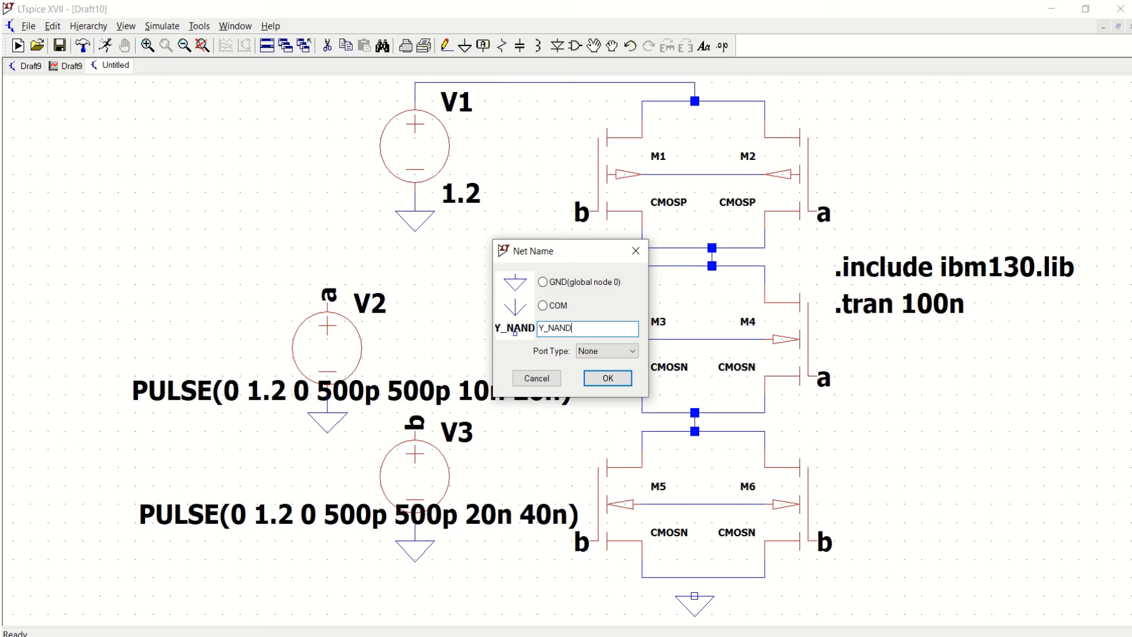
click(607, 378)
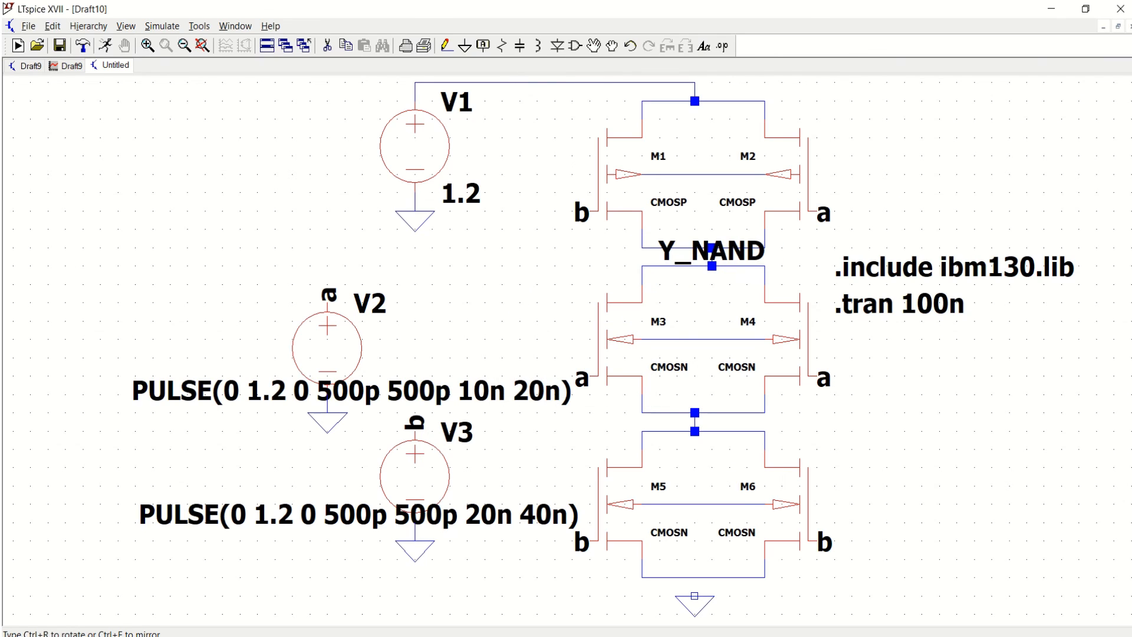
click(712, 248)
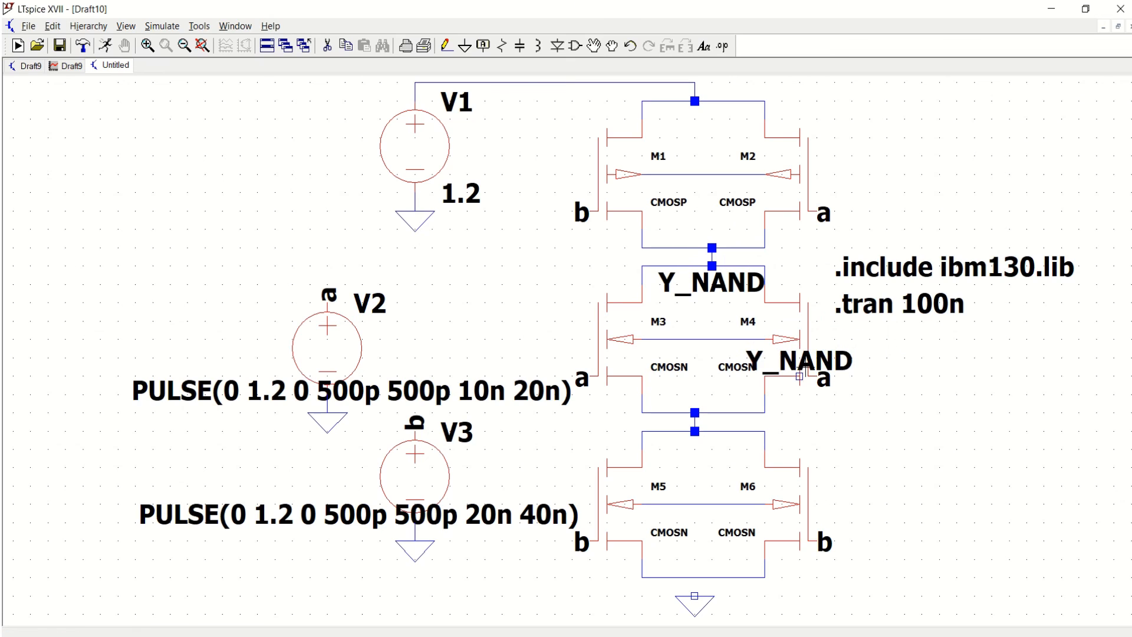
right_click(800, 376)
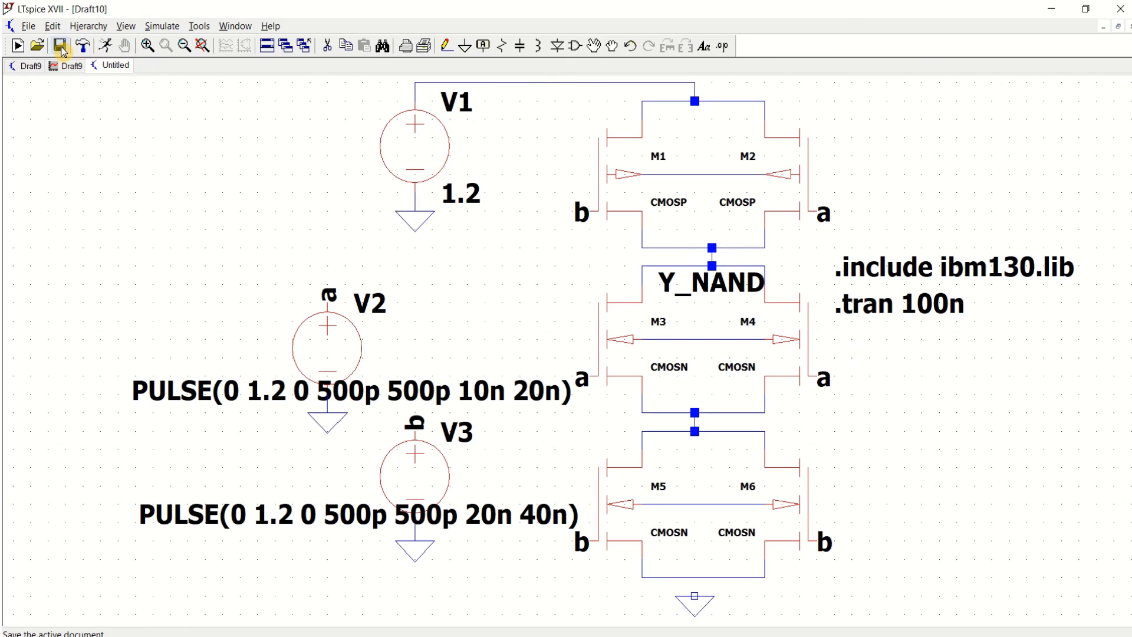
Step: Run the transient simulation and plot the voltages of nodes a, b and Y_NAND
click(107, 49)
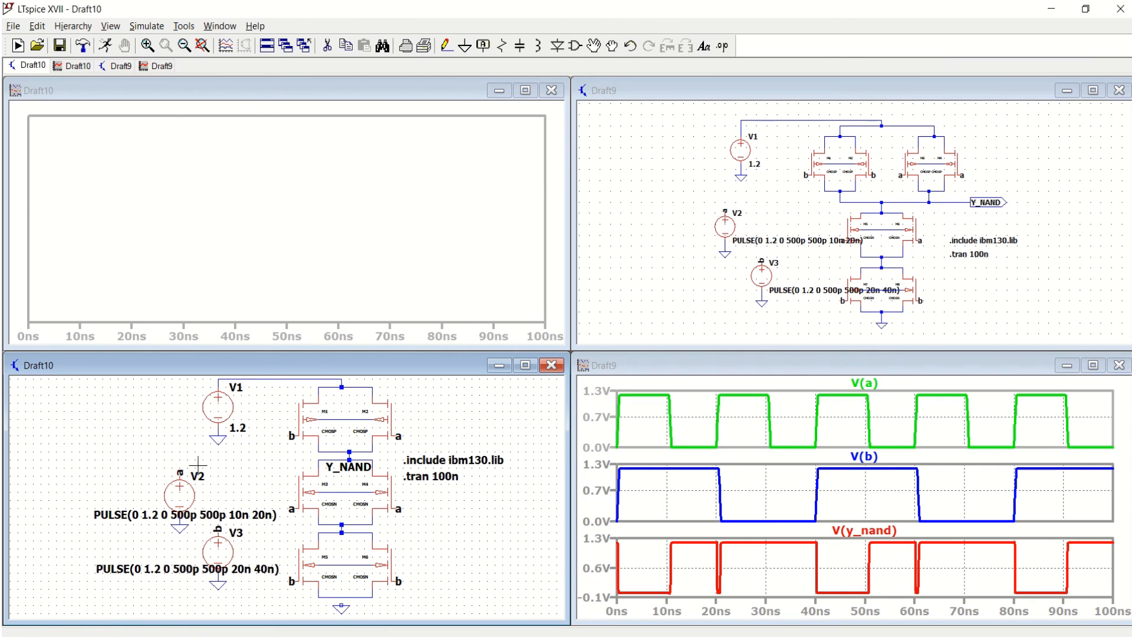
click(180, 471)
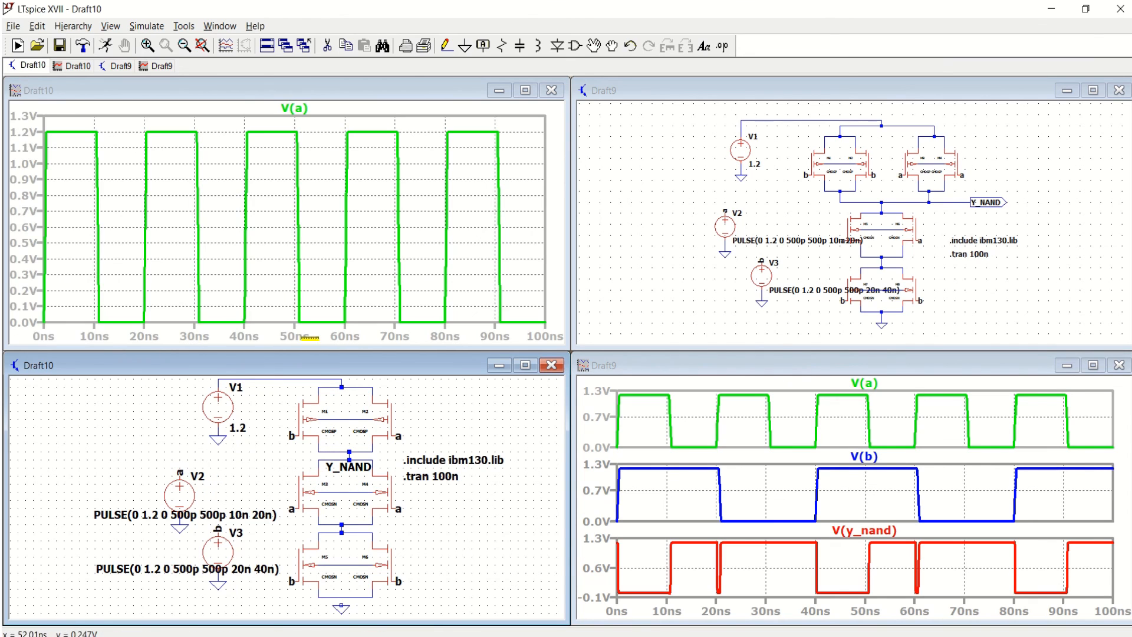
click(221, 524)
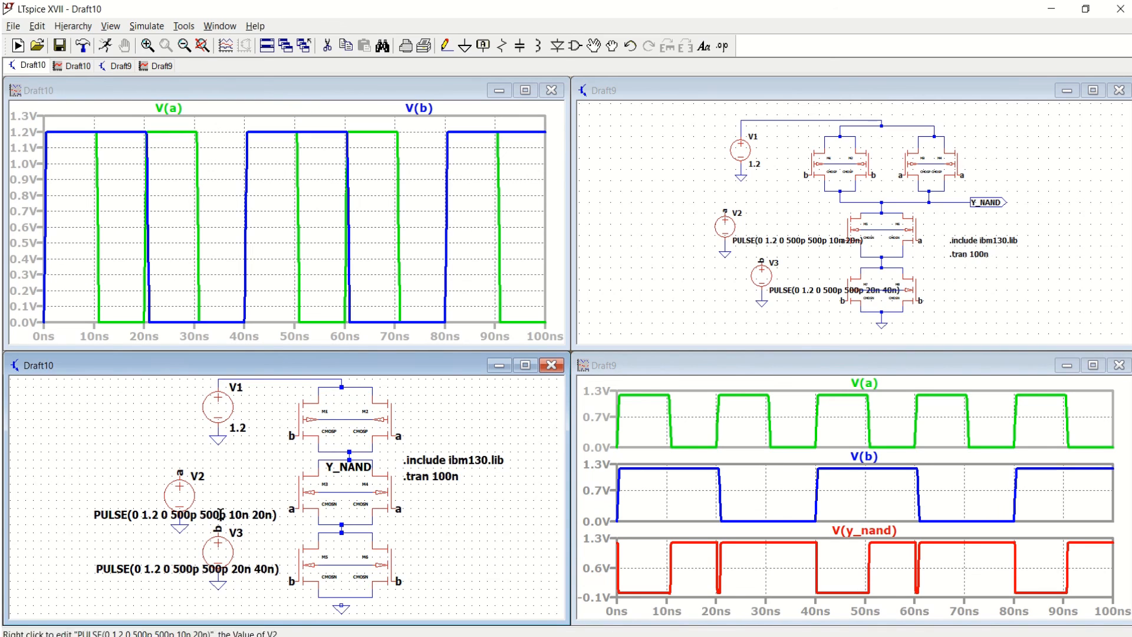
click(351, 453)
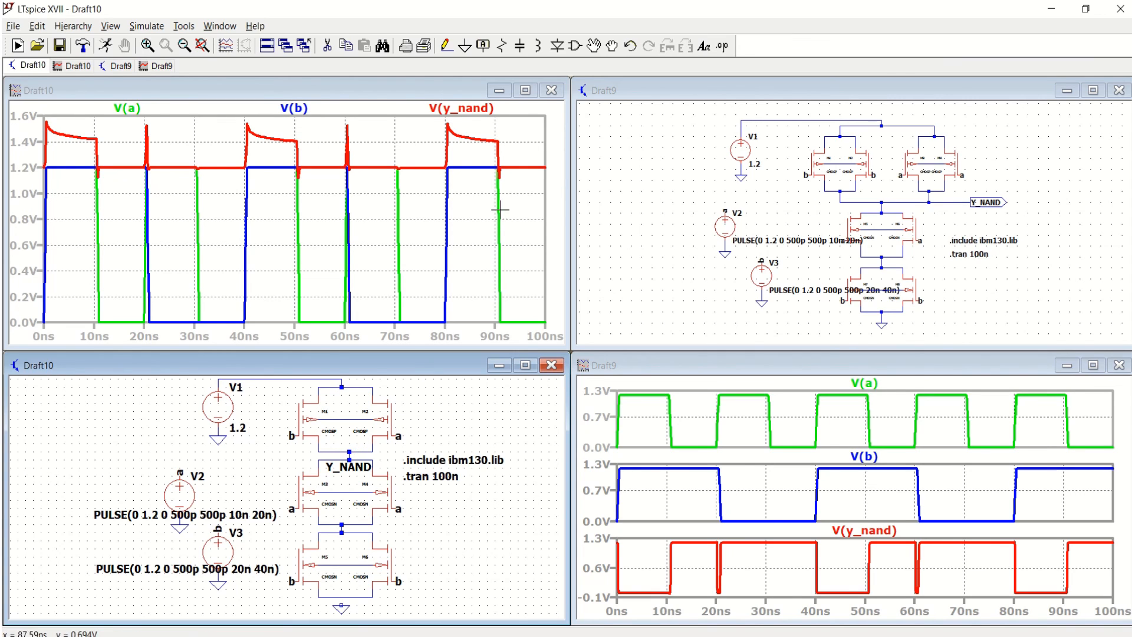
Step: Maximize the Draft10 waveform window, add a second plot pane and move the V(a) trace into it
click(525, 91)
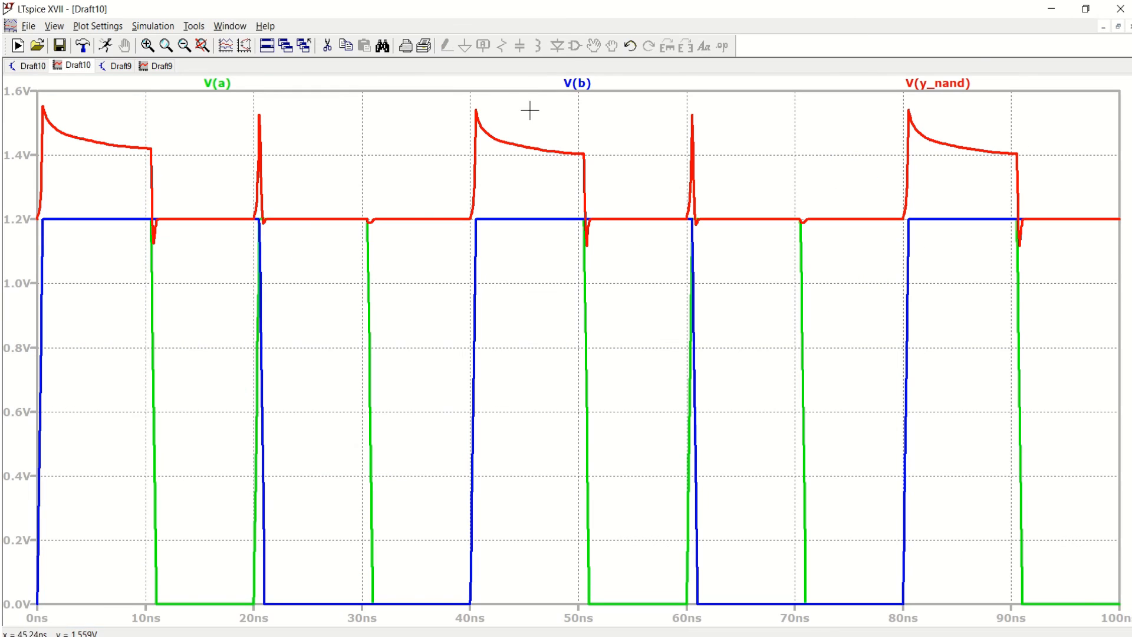
right_click(609, 121)
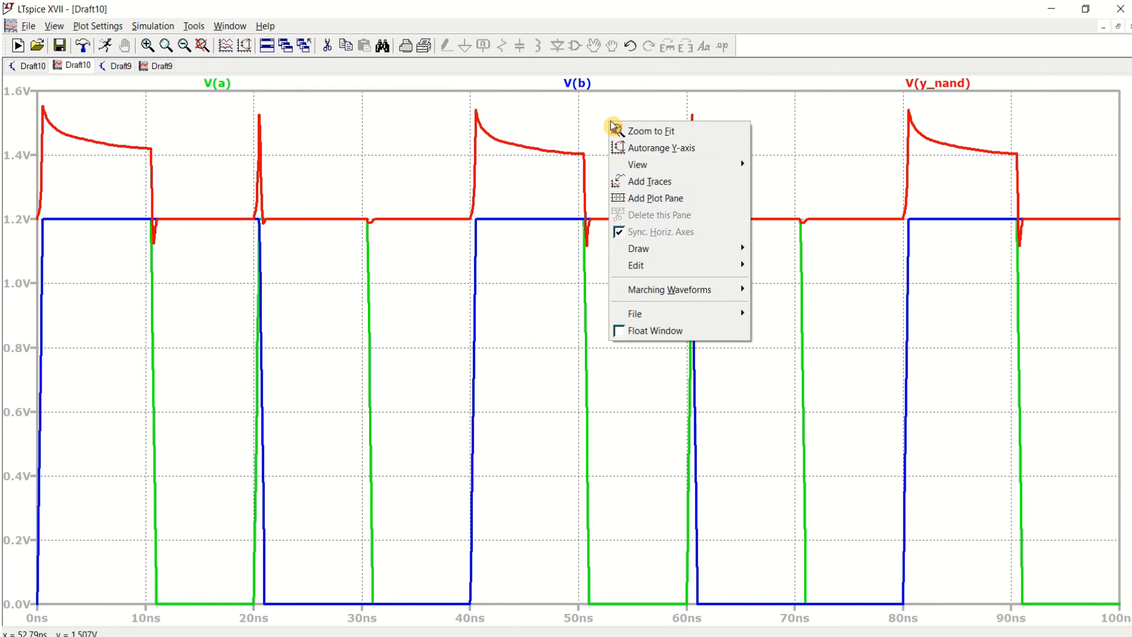
click(682, 198)
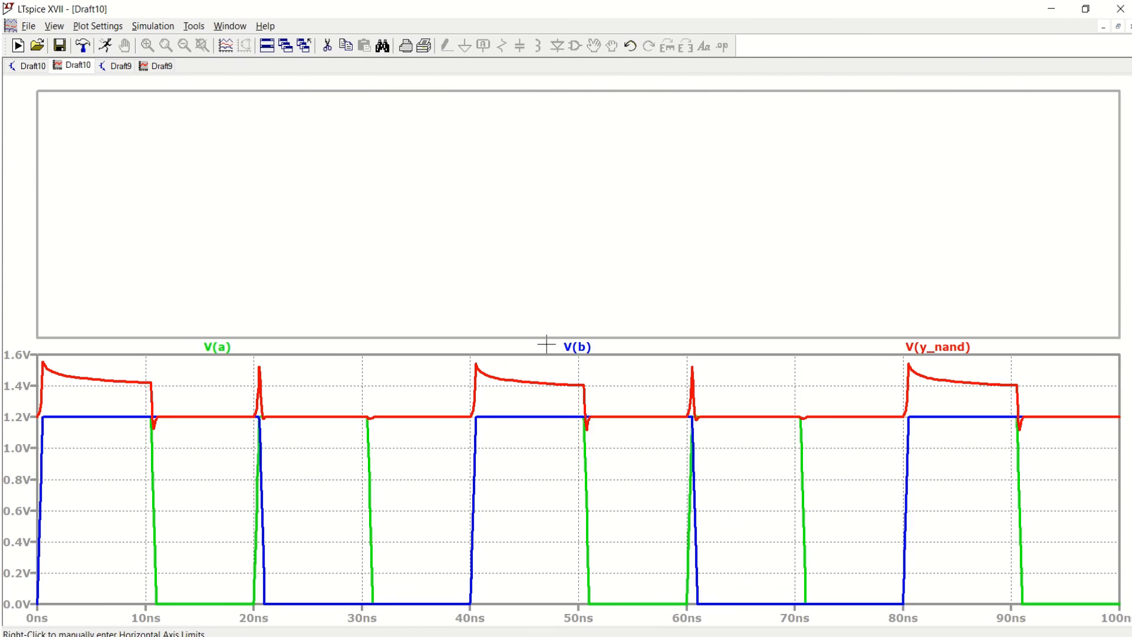
mouse_move(224, 352)
mouse_down()
mouse_move(258, 242)
mouse_move(374, 123)
mouse_up()
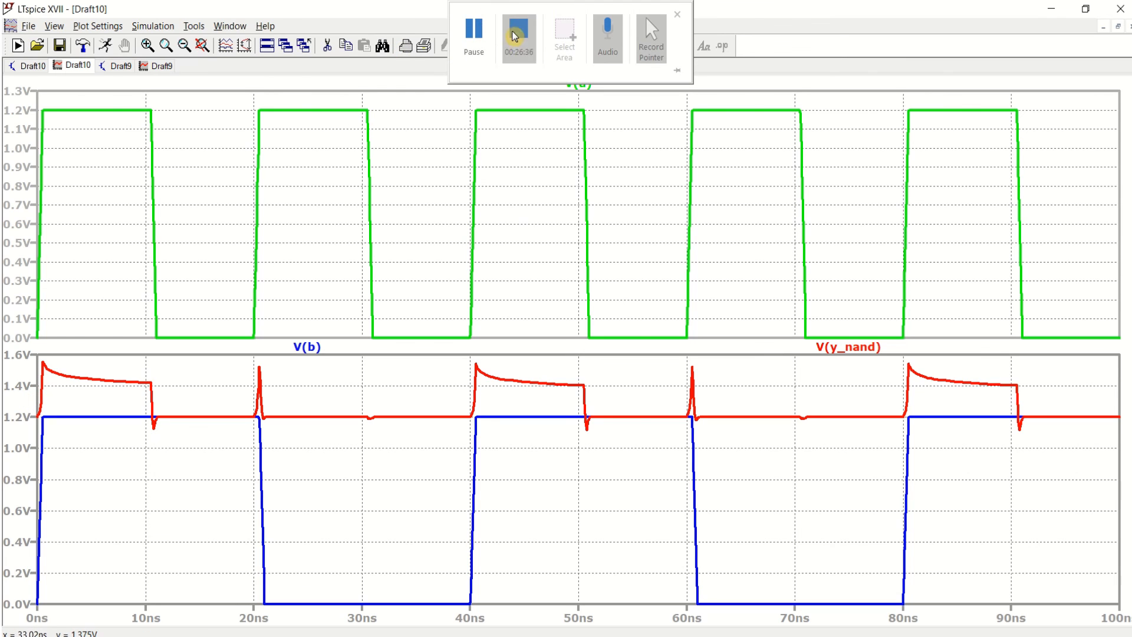
click(473, 32)
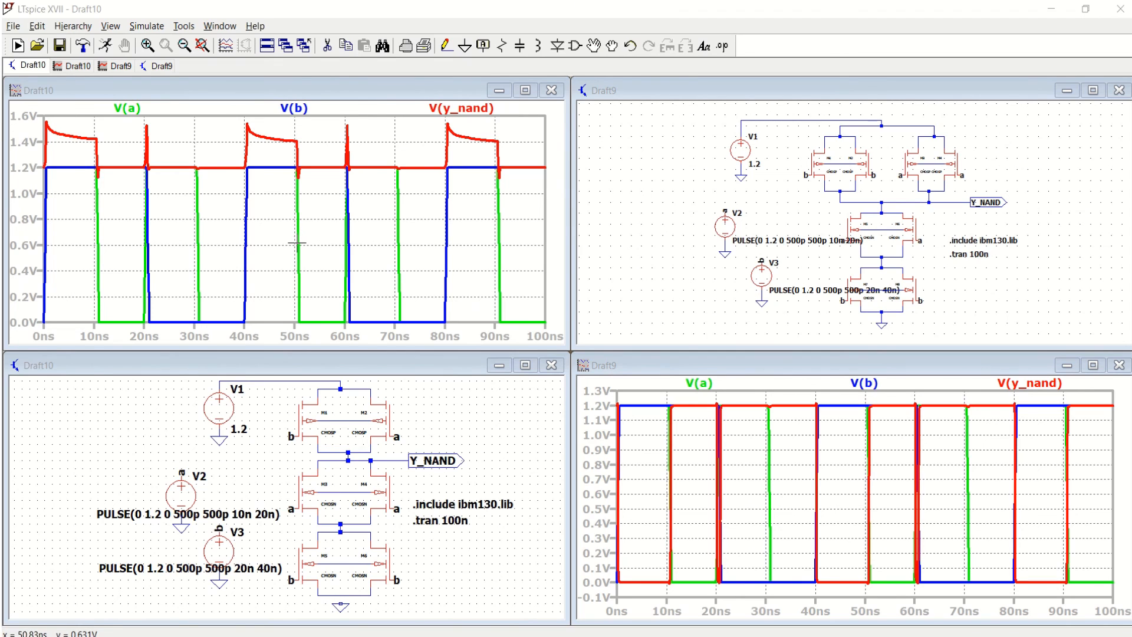
Step: Wire the ground symbol to the bottom node of M5 and M6 in the Draft10 schematic and rerun the simulation
click(447, 46)
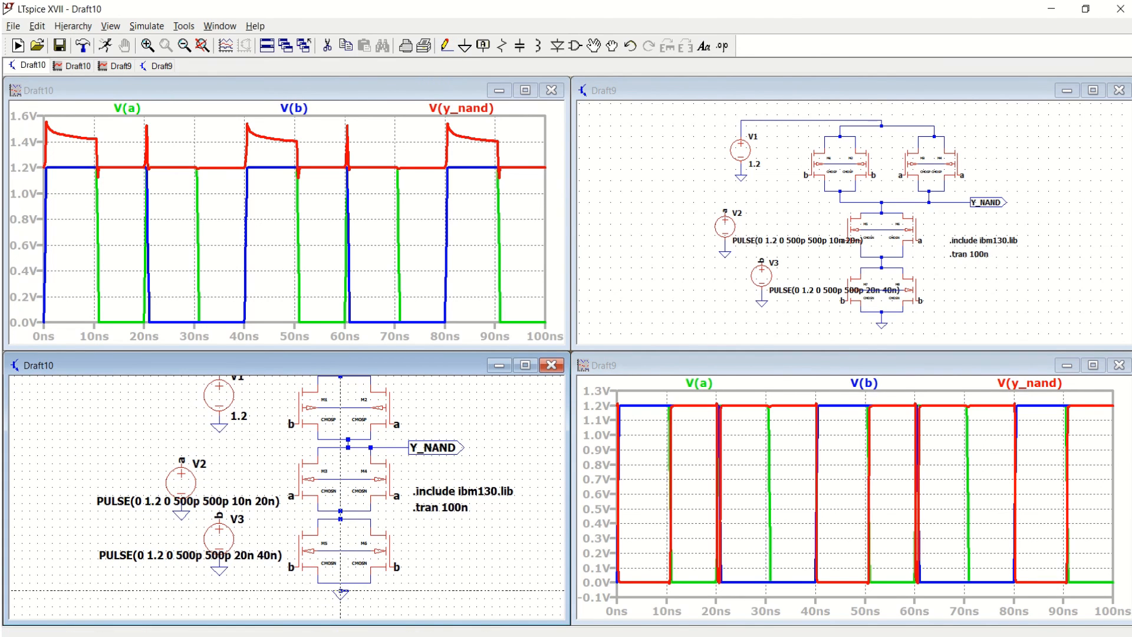
key(Escape)
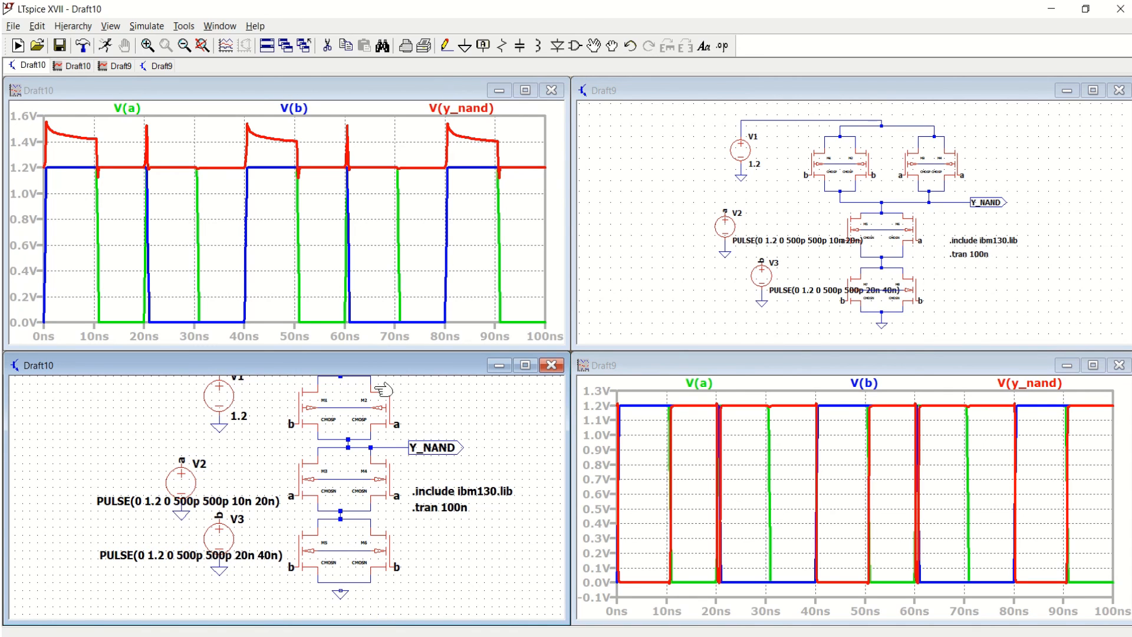
click(447, 46)
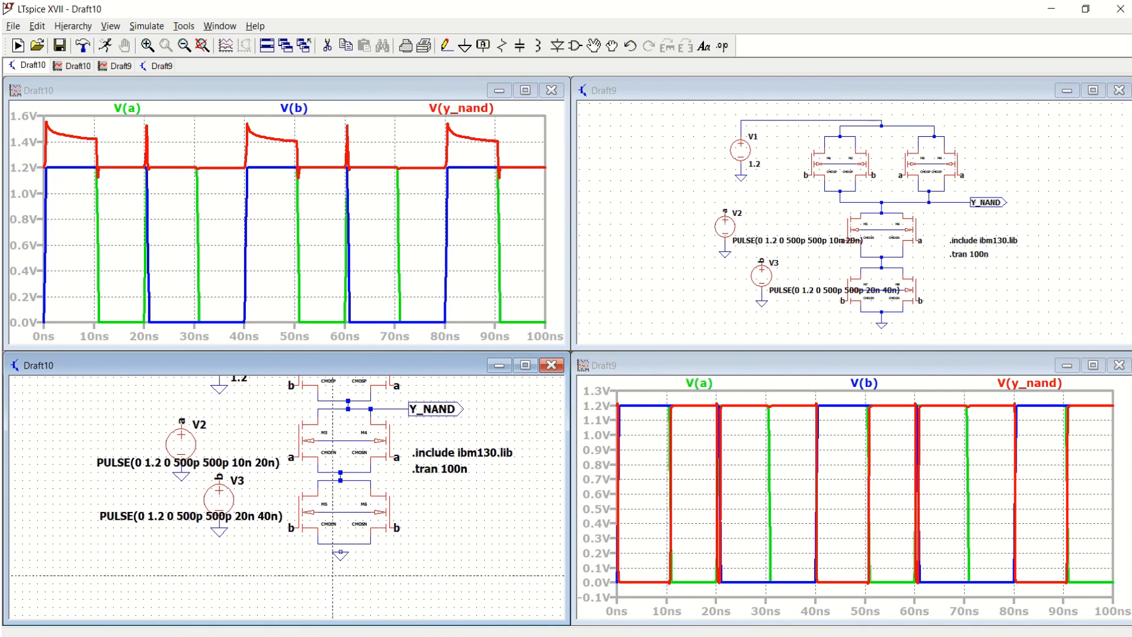
click(340, 552)
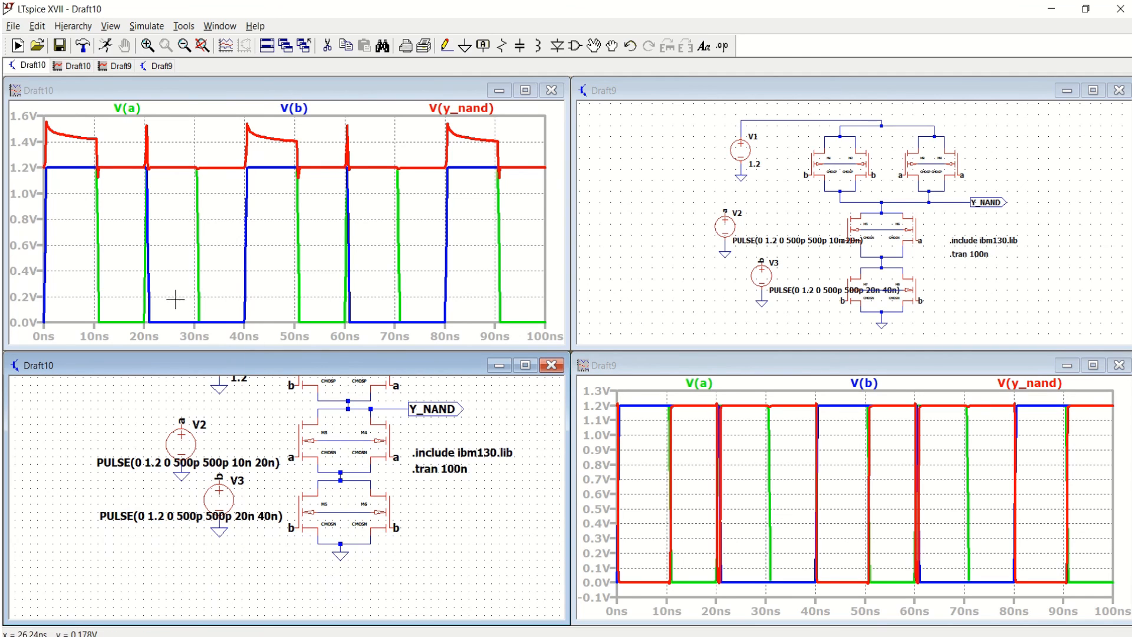
click(105, 45)
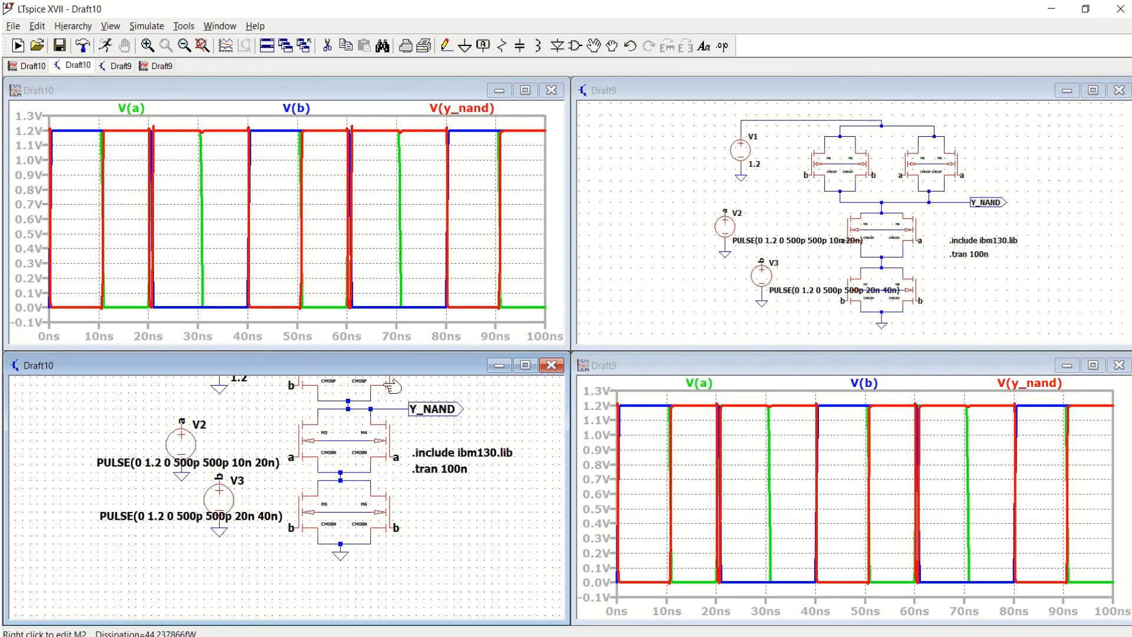
click(202, 45)
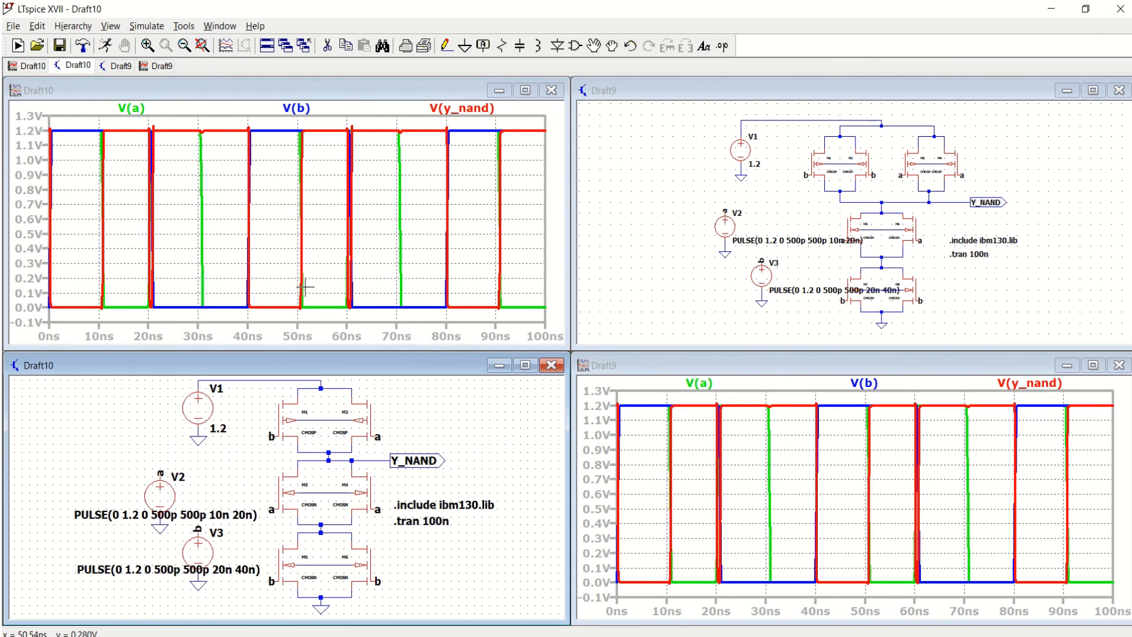